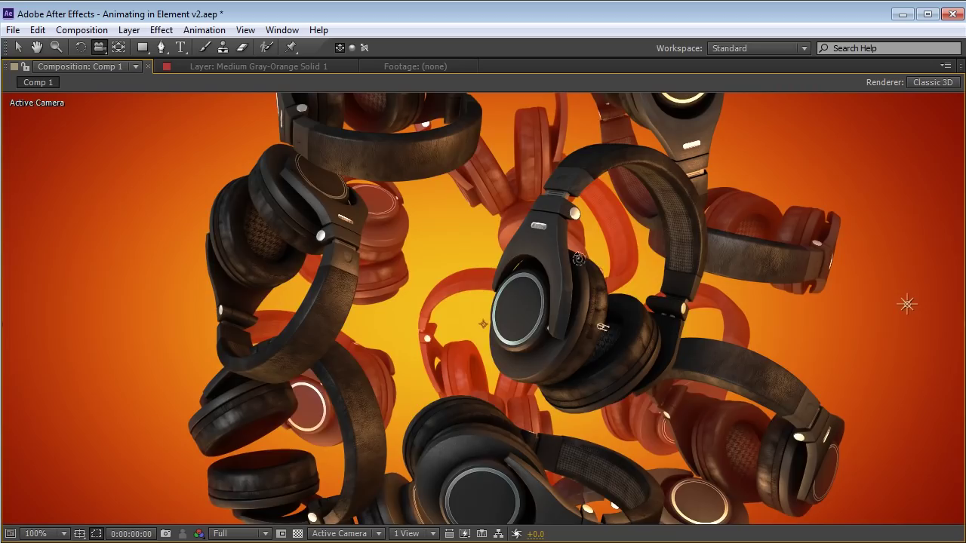
# - Reposition Light 2 in the 3D scene beside the cluster of headphones
pyautogui.moveTo(588, 258); pyautogui.dragTo(464, 314)
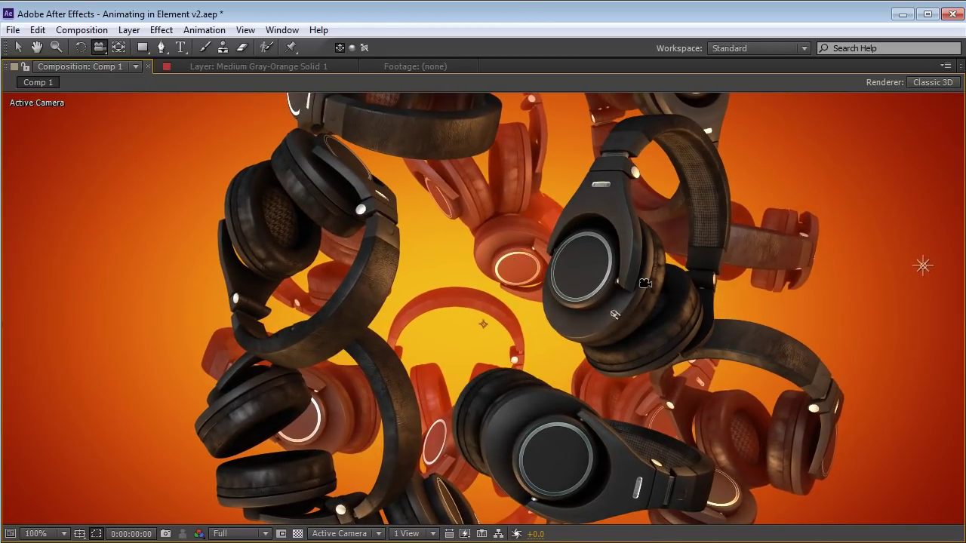
pyautogui.press('v')
pyautogui.moveTo(922, 265); pyautogui.dragTo(773, 305)
pyautogui.moveTo(840, 229); pyautogui.dragTo(902, 220)
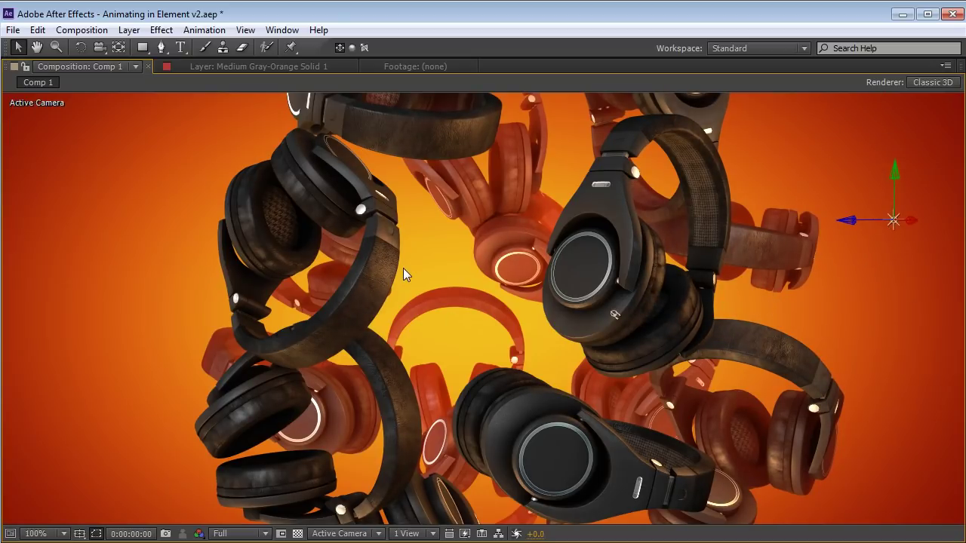
pyautogui.press('c')
pyautogui.moveTo(323, 330); pyautogui.dragTo(399, 339)
pyautogui.moveTo(516, 344); pyautogui.dragTo(464, 338)
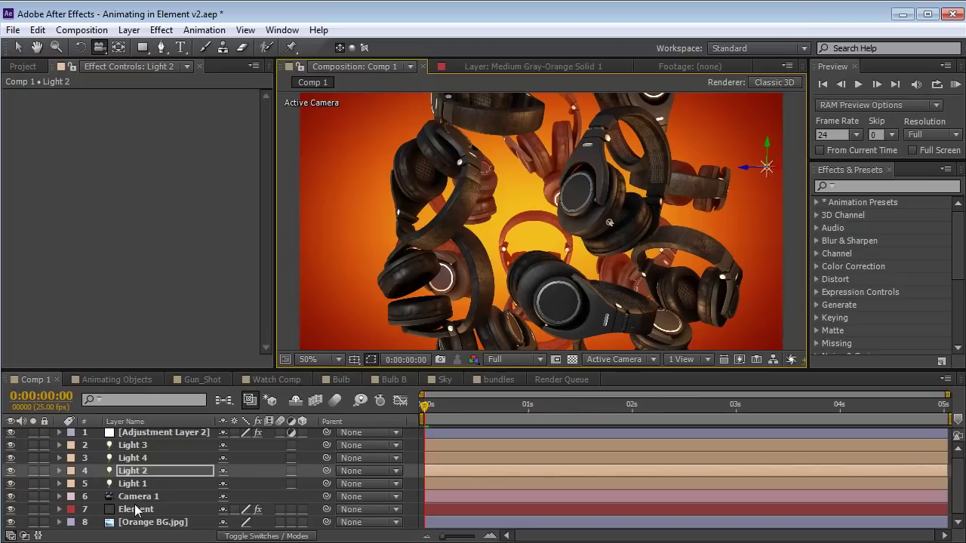
# - Open Scene Setup for the Element effect on the Element layer and inspect the headphones model from another angle
pyautogui.click(136, 510)
pyautogui.click(59, 97)
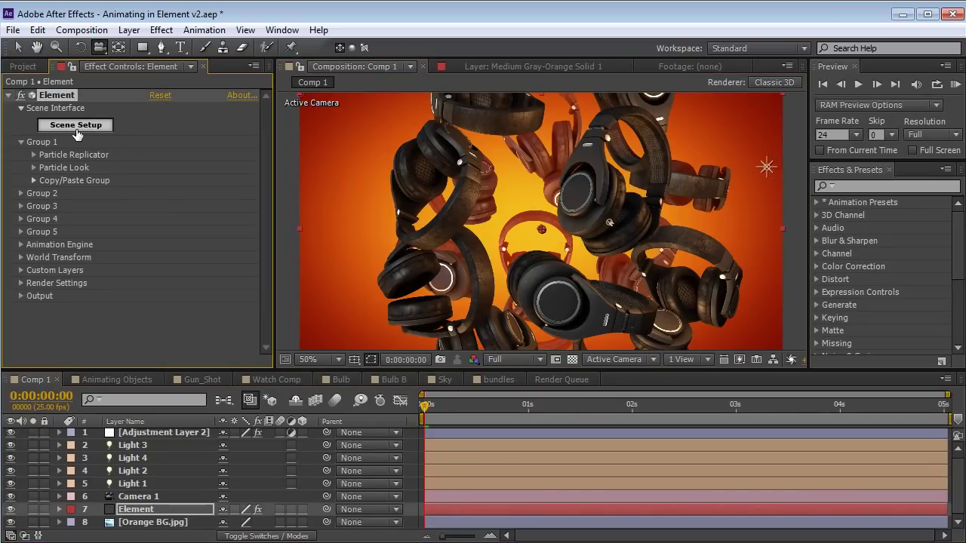
pyautogui.click(80, 127)
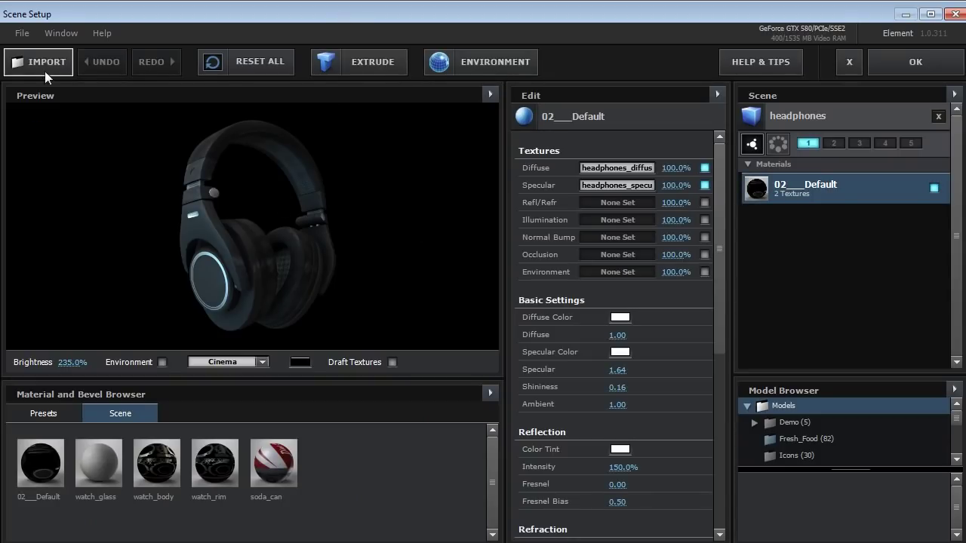
pyautogui.moveTo(228, 242); pyautogui.dragTo(155, 279)
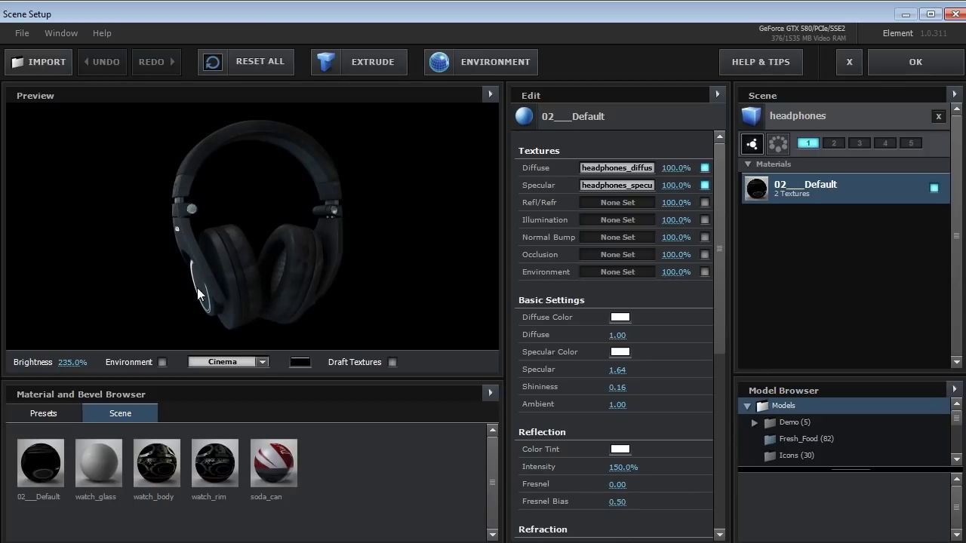
# - Inspect the headphones in the Scene Setup preview with the environment backdrop switched on and off
pyautogui.click(244, 364)
pyautogui.click(199, 264)
pyautogui.moveTo(200, 270); pyautogui.dragTo(140, 349)
pyautogui.click(161, 362)
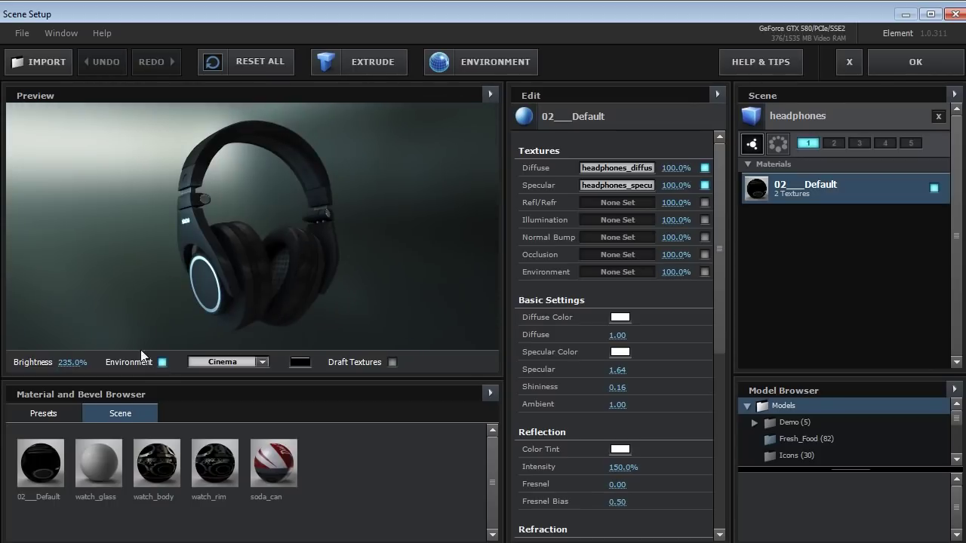
pyautogui.click(162, 362)
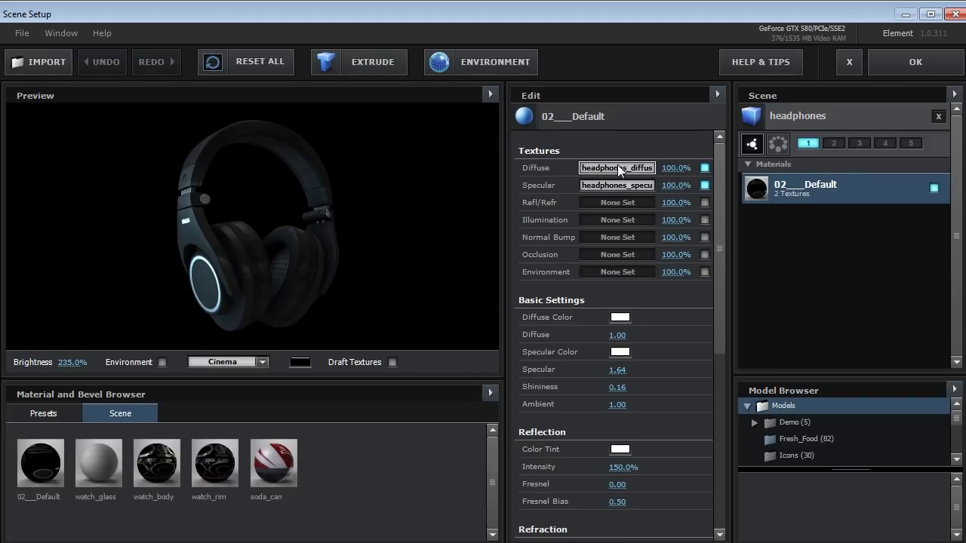
# - Review the headphones material's settings and the environment texture's settings without changing them
pyautogui.scroll(-3, 717, 270)
pyautogui.scroll(-4, 716, 272)
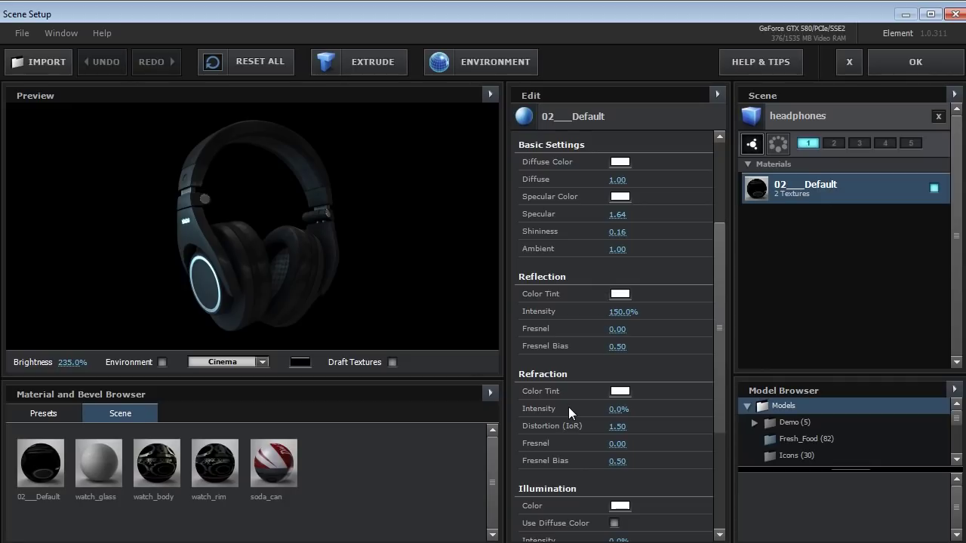
pyautogui.click(458, 62)
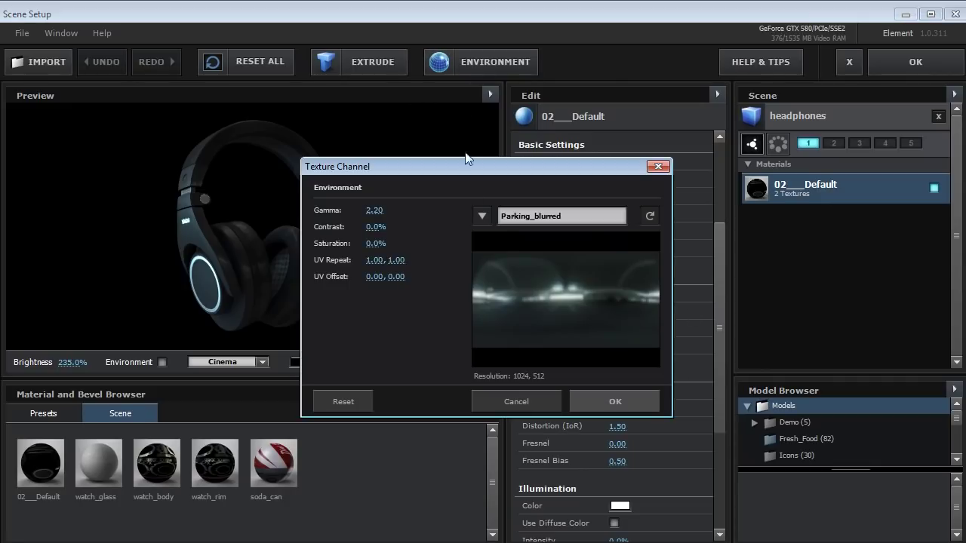
pyautogui.click(522, 398)
# - Show the environment backdrop in the preview and change the environment texture to Studio_blurred
pyautogui.click(161, 362)
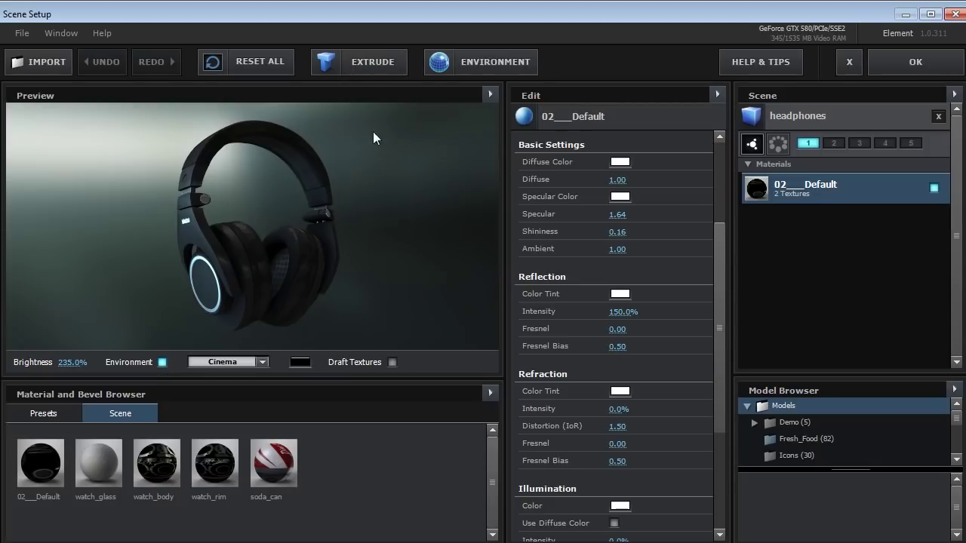
pyautogui.click(475, 63)
pyautogui.click(485, 215)
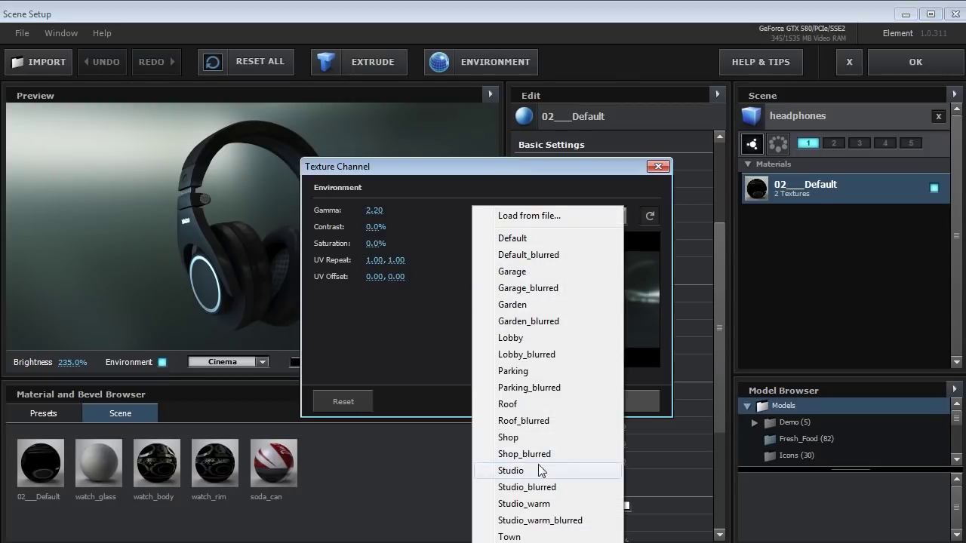
pyautogui.click(534, 486)
pyautogui.click(602, 400)
pyautogui.moveTo(286, 218); pyautogui.dragTo(253, 218)
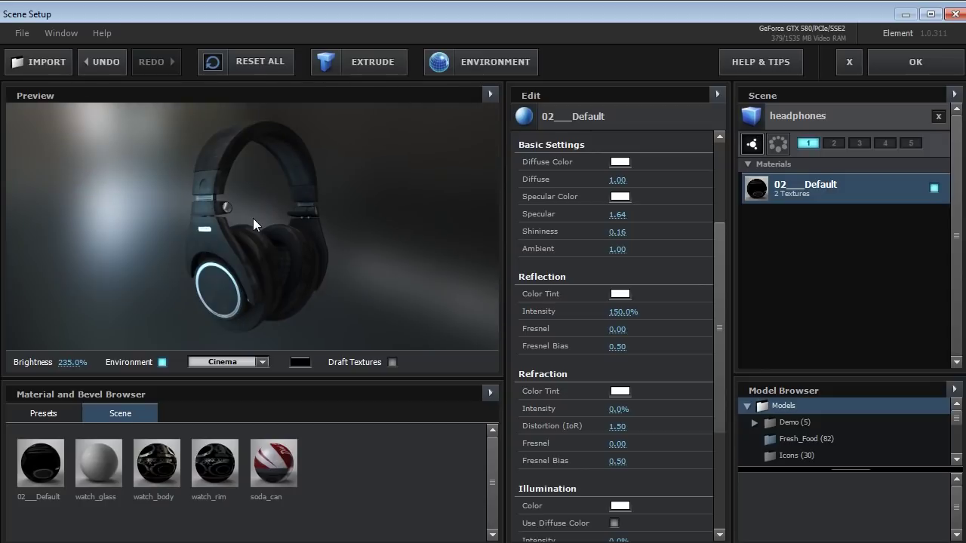
pyautogui.hotkey('ctrl', 'z')
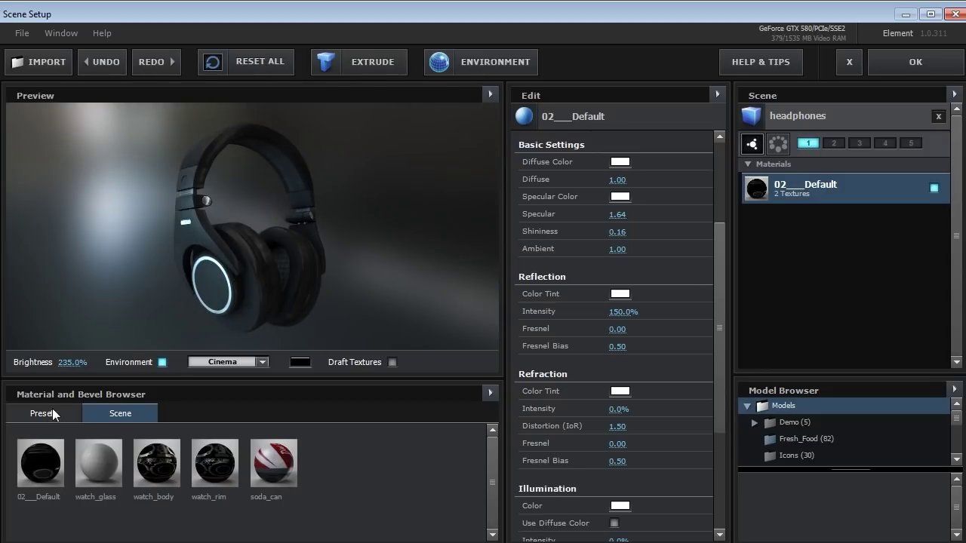
# - Apply the Shiny preset material to the headphones and replace it with the Paint preset
pyautogui.click(52, 411)
pyautogui.moveTo(490, 453); pyautogui.dragTo(489, 502)
pyautogui.moveTo(287, 452); pyautogui.dragTo(270, 309)
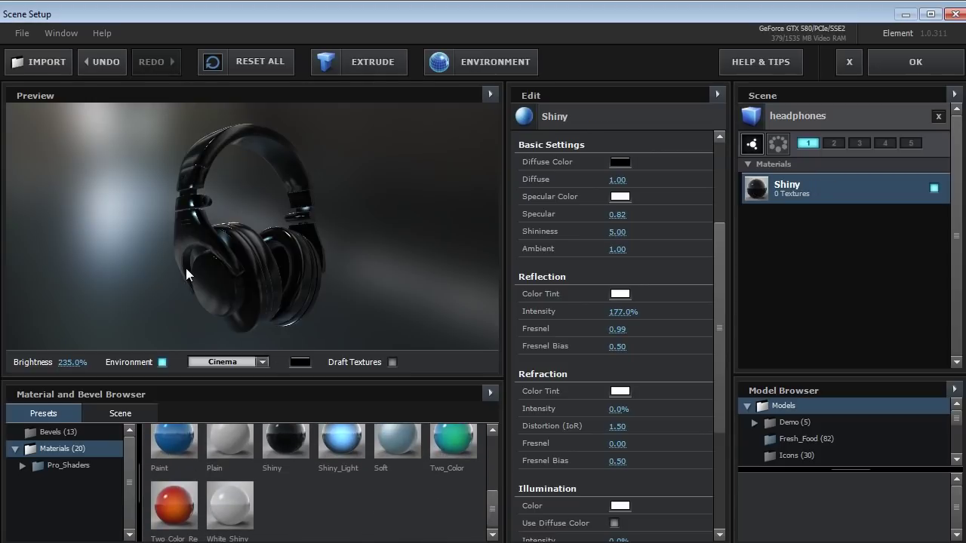
pyautogui.moveTo(174, 441)
pyautogui.mouseDown()
pyautogui.moveTo(186, 347)
pyautogui.moveTo(267, 240)
pyautogui.moveTo(192, 259)
pyautogui.mouseUp()
# - Try another hue for the Paint material's diffuse color and leave Scene Setup without keeping its changes
pyautogui.click(619, 161)
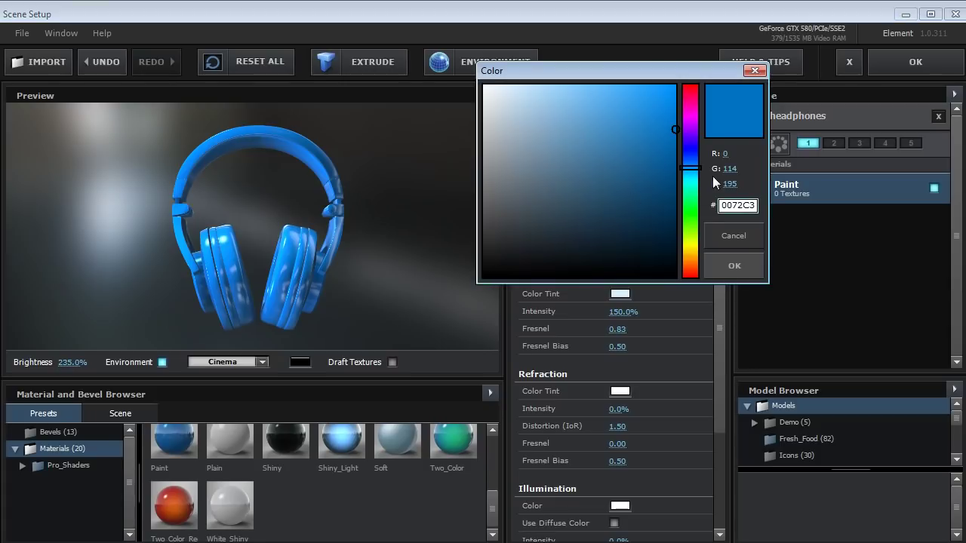
pyautogui.moveTo(691, 169); pyautogui.dragTo(690, 273)
pyautogui.click(732, 235)
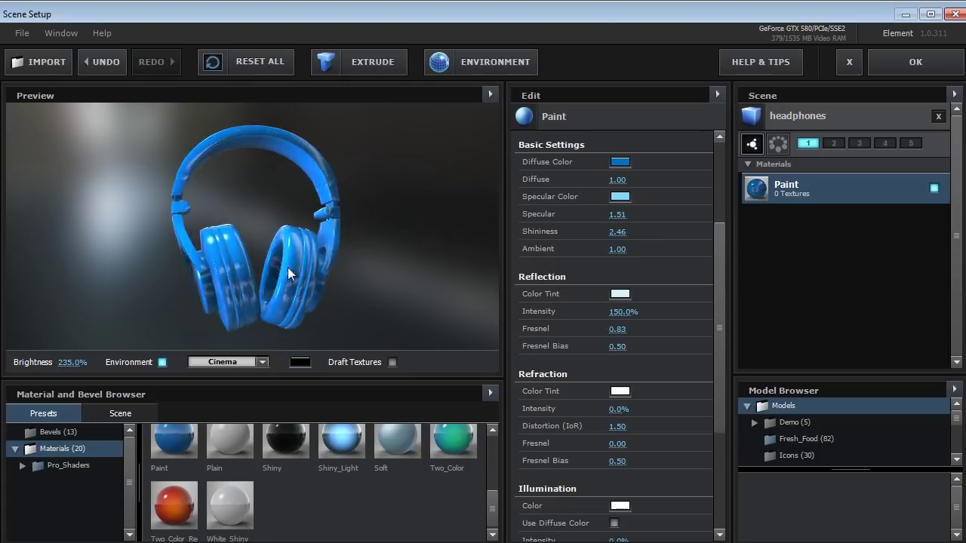
pyautogui.moveTo(288, 267); pyautogui.dragTo(337, 269)
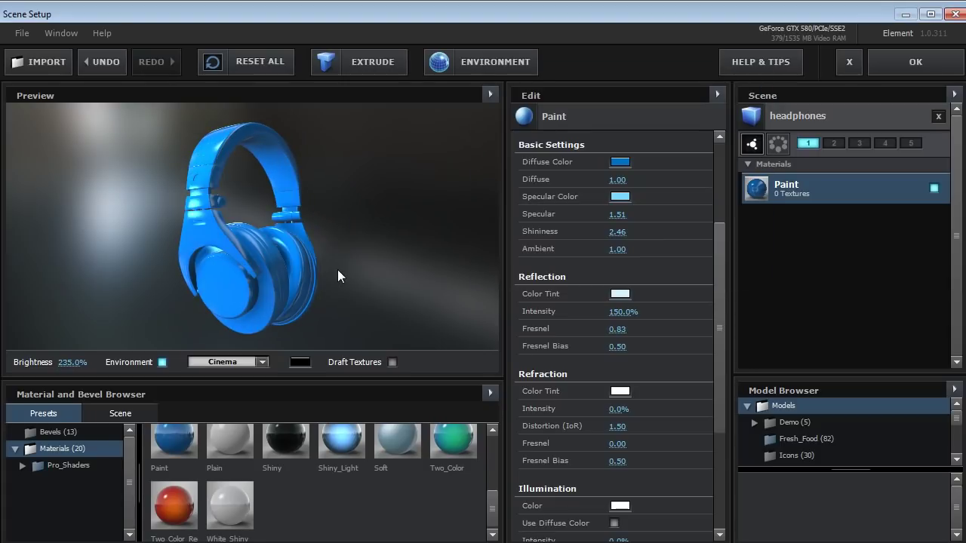
pyautogui.click(848, 62)
pyautogui.click(441, 309)
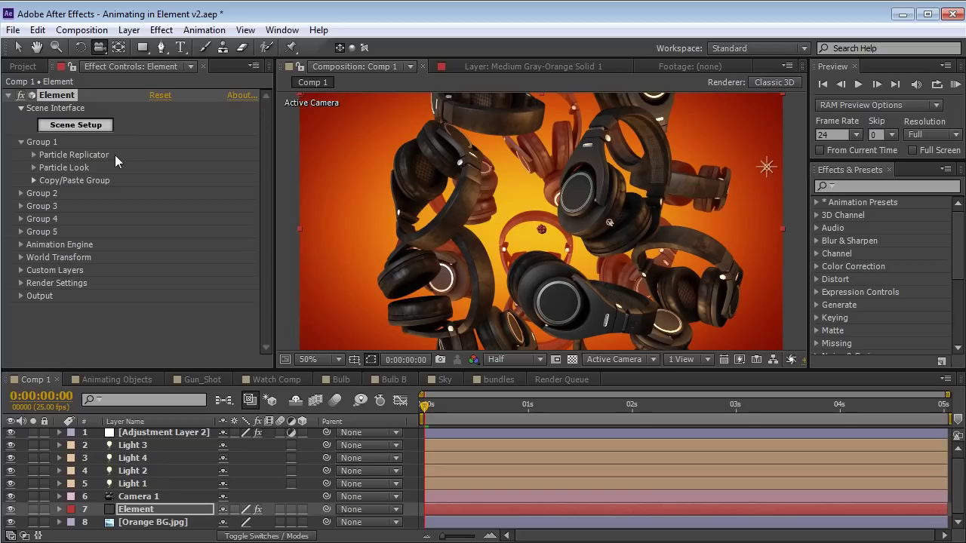
# - Check Group 1's copy and paste options and set its particle size to 14.32
pyautogui.click(32, 181)
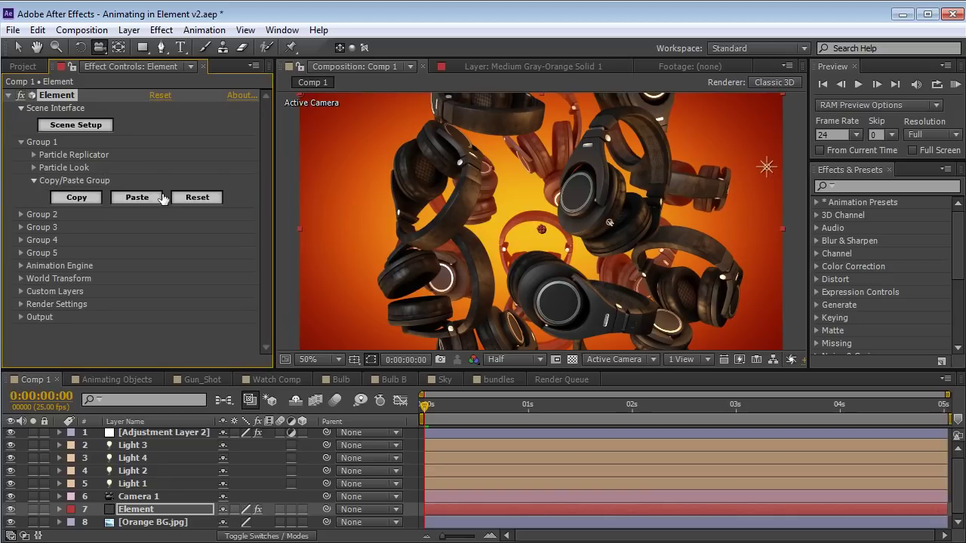
pyautogui.click(32, 180)
pyautogui.click(33, 168)
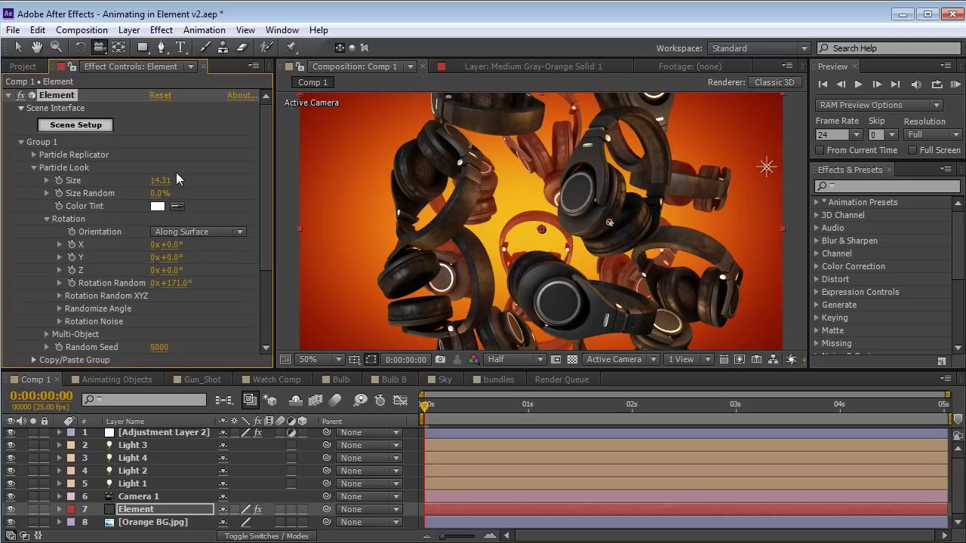
pyautogui.moveTo(145, 178); pyautogui.dragTo(160, 180)
# - Try out different Y rotation and Rotation Random values, the latter up to about 186°, on Group 1's particles
pyautogui.moveTo(167, 257); pyautogui.dragTo(291, 257)
pyautogui.hotkey('ctrl', 'z')
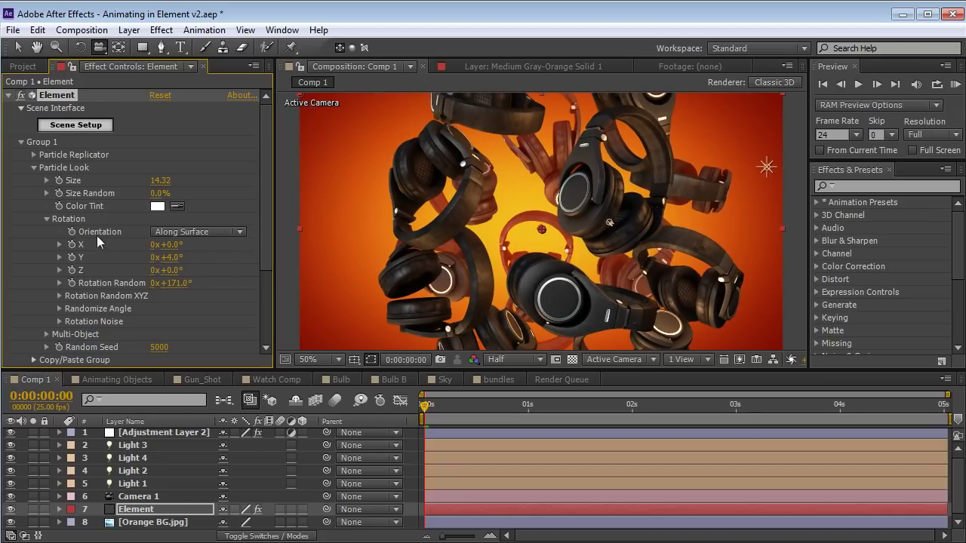
pyautogui.moveTo(172, 283); pyautogui.dragTo(178, 283)
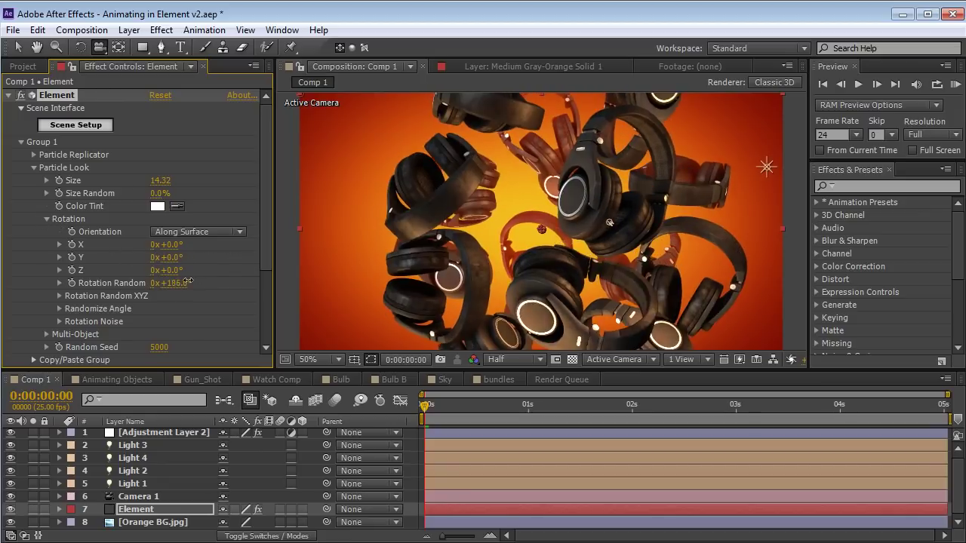
pyautogui.click(33, 167)
# - Set Group 1's replicator shape to Ring with a particle count of 17 and look through the other shape options
pyautogui.click(34, 155)
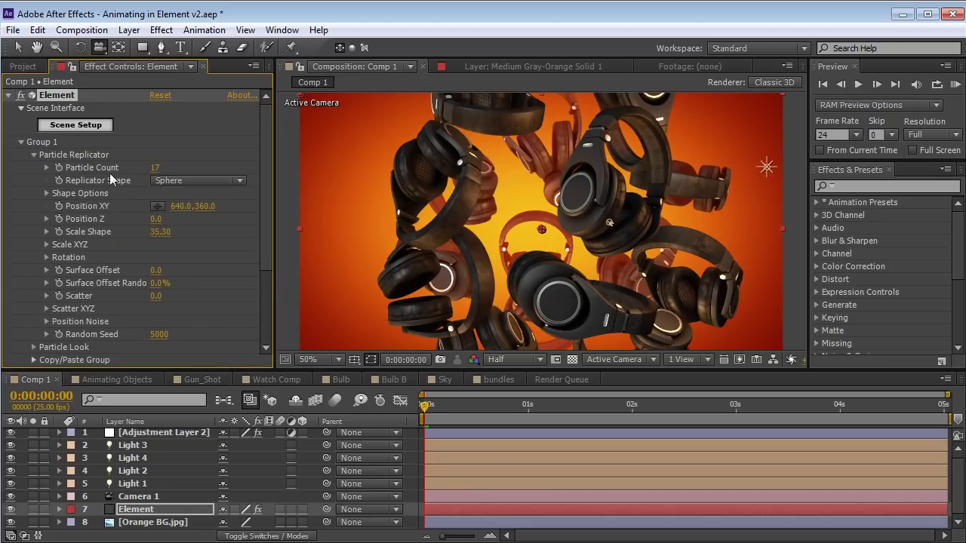
pyautogui.moveTo(157, 172)
pyautogui.mouseDown()
pyautogui.moveTo(180, 173)
pyautogui.moveTo(147, 176)
pyautogui.moveTo(159, 177)
pyautogui.mouseUp()
pyautogui.click(200, 181)
pyautogui.click(185, 264)
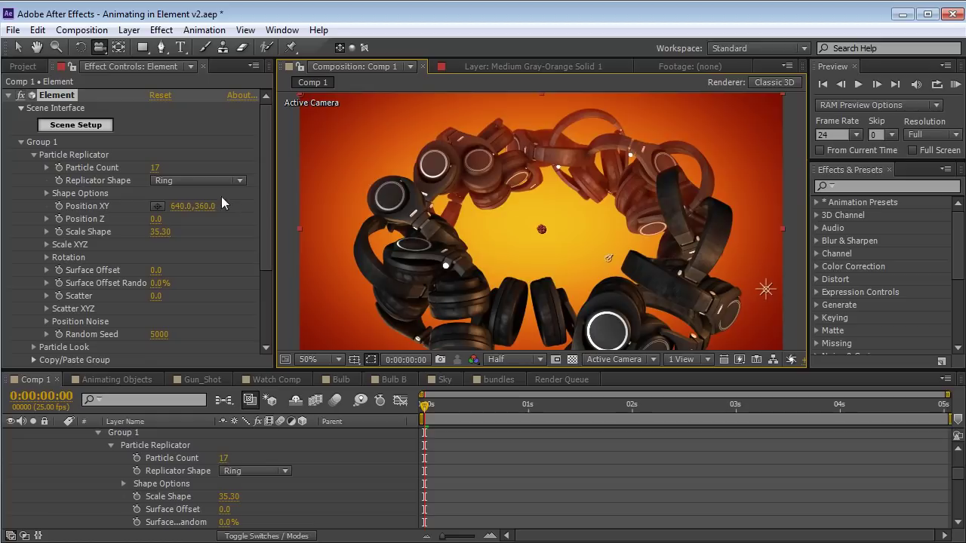
pyautogui.click(201, 180)
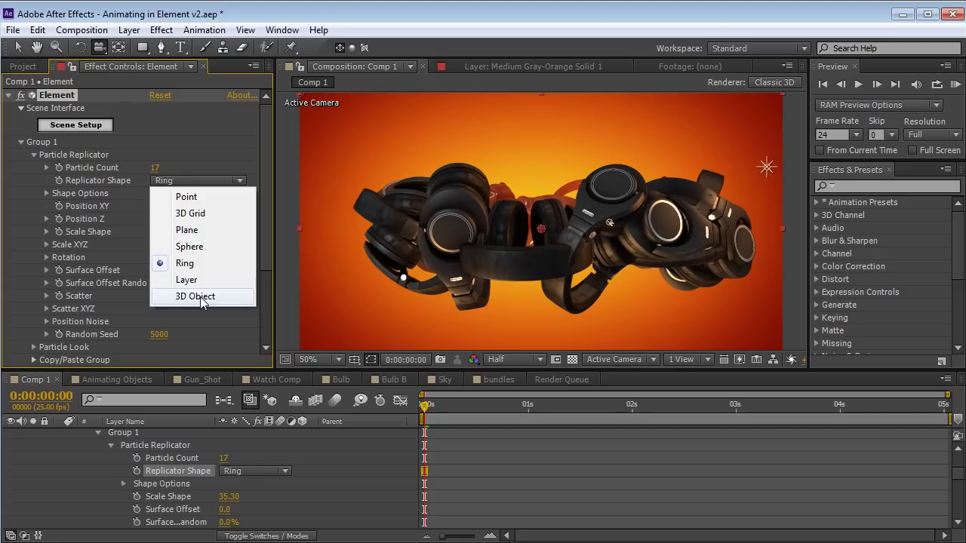
pyautogui.click(264, 182)
# - Set the Element effect's output polygon mode to Point Cloud
pyautogui.moveTo(264, 175); pyautogui.dragTo(255, 275)
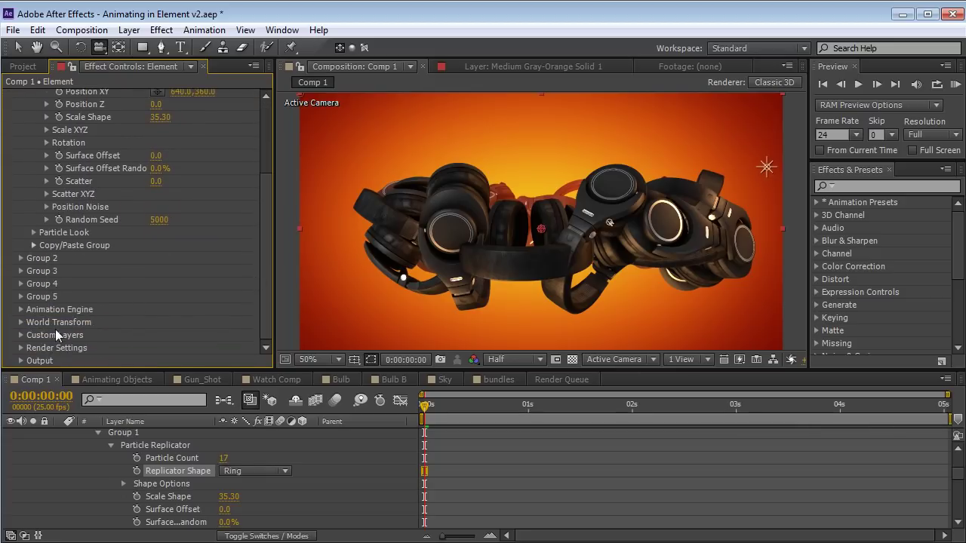
pyautogui.click(21, 361)
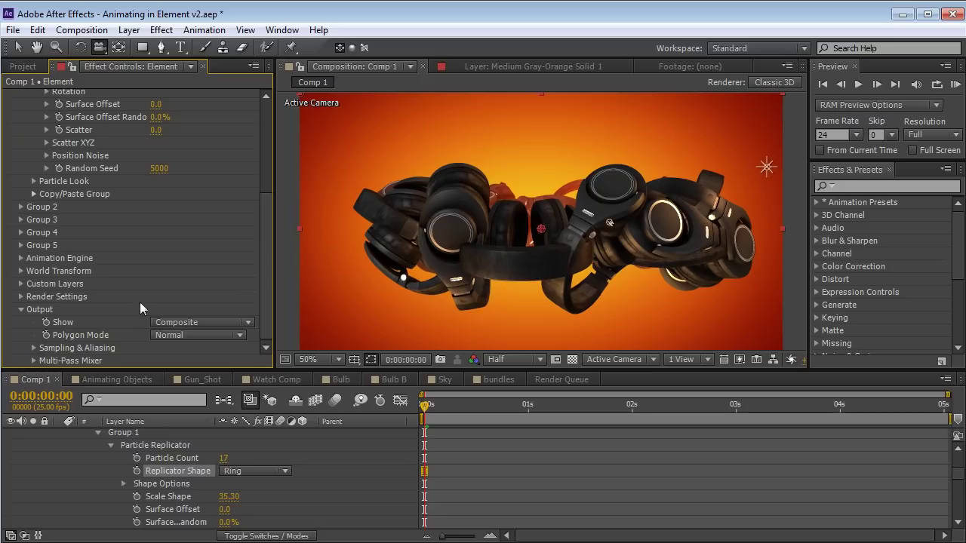
pyautogui.click(200, 335)
pyautogui.click(195, 386)
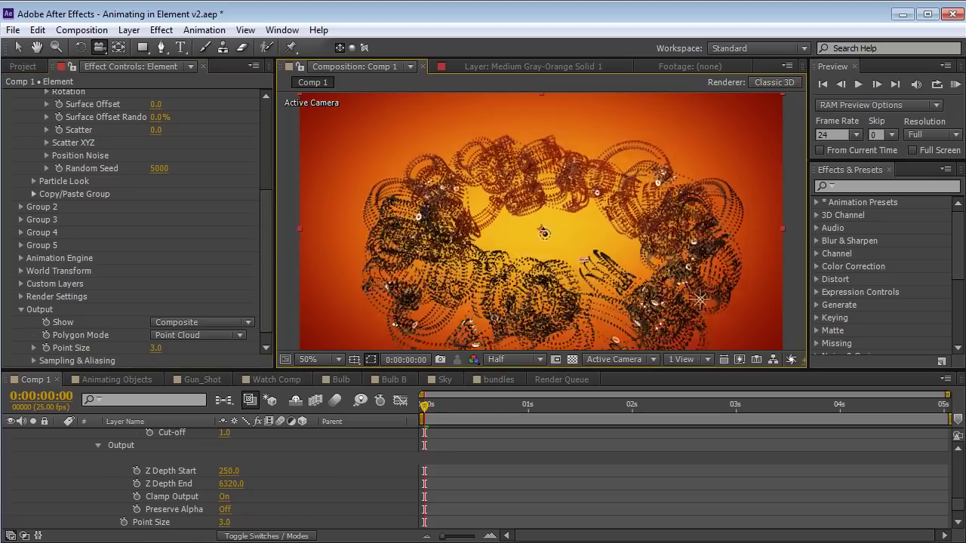
# - Switch the composition preview to Full resolution and inspect the point cloud ring of headphones
pyautogui.press('`')
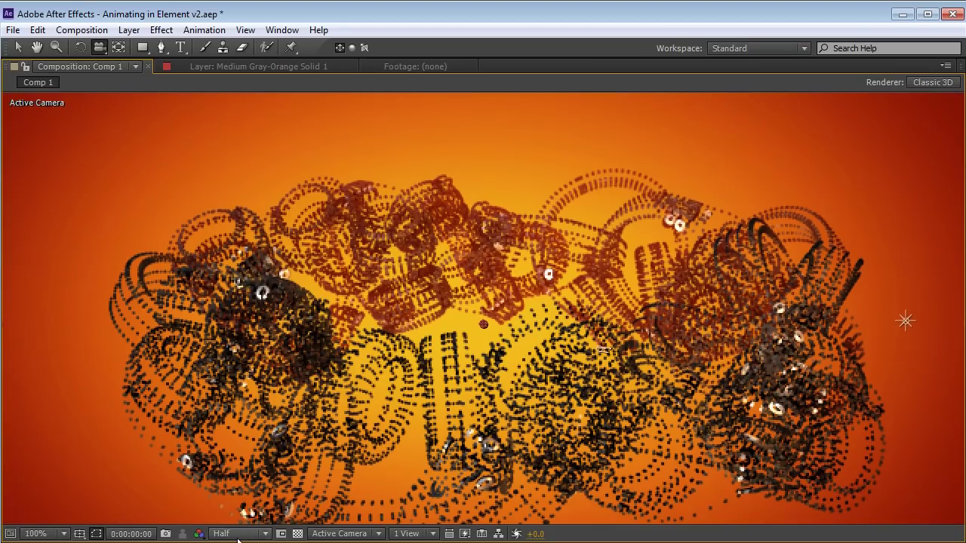
pyautogui.click(238, 537)
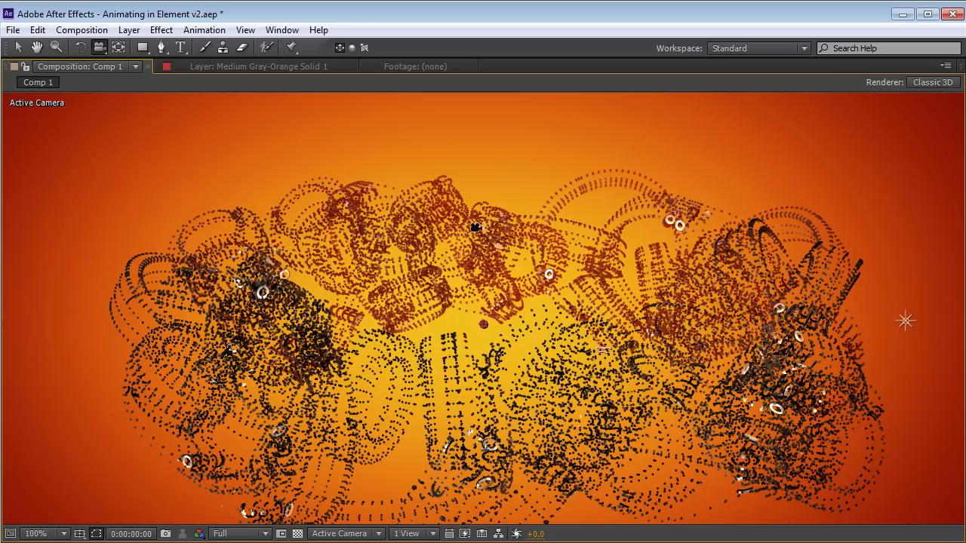
pyautogui.press('`')
pyautogui.moveTo(677, 244); pyautogui.dragTo(577, 201)
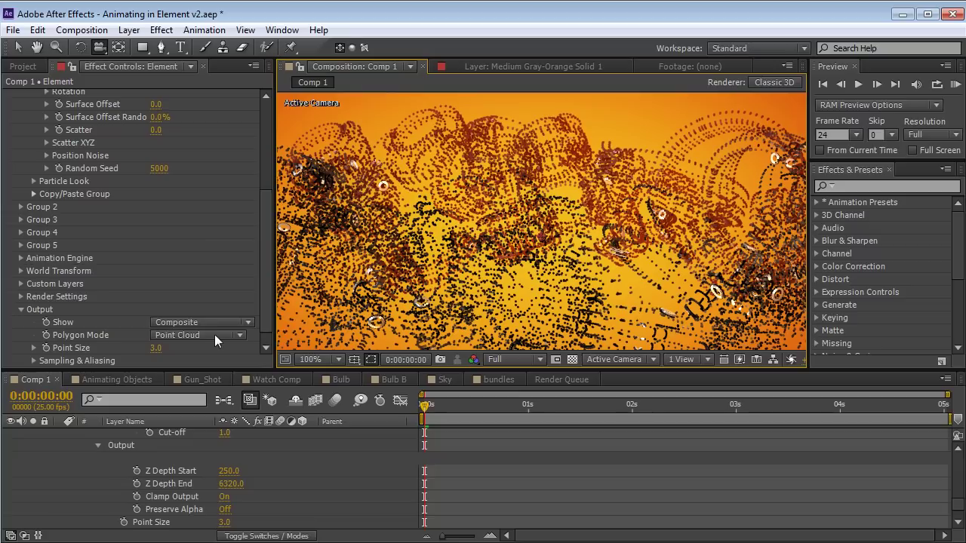
# - Set the output polygon mode to Wireframe and inspect the headphone ring in an enlarged composition view
pyautogui.click(193, 335)
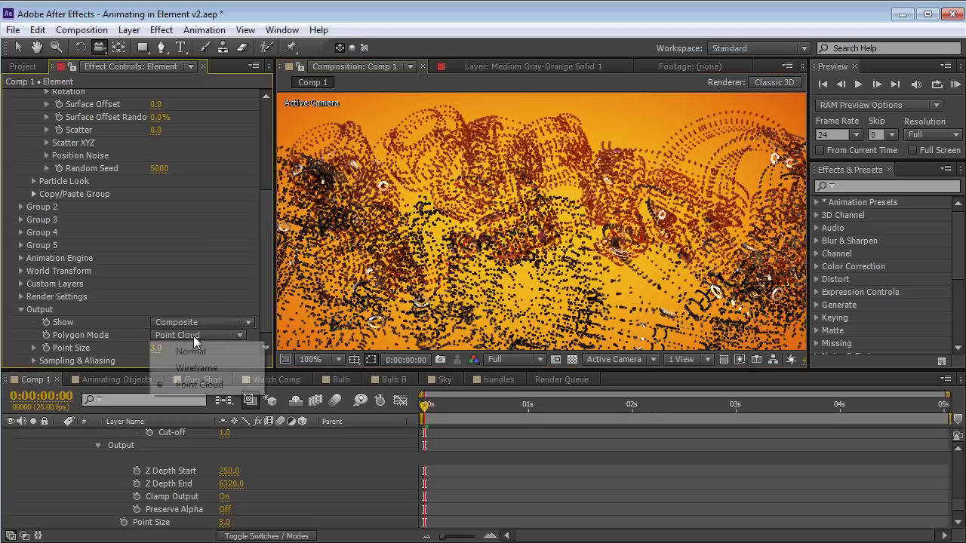
pyautogui.click(198, 369)
pyautogui.press('`')
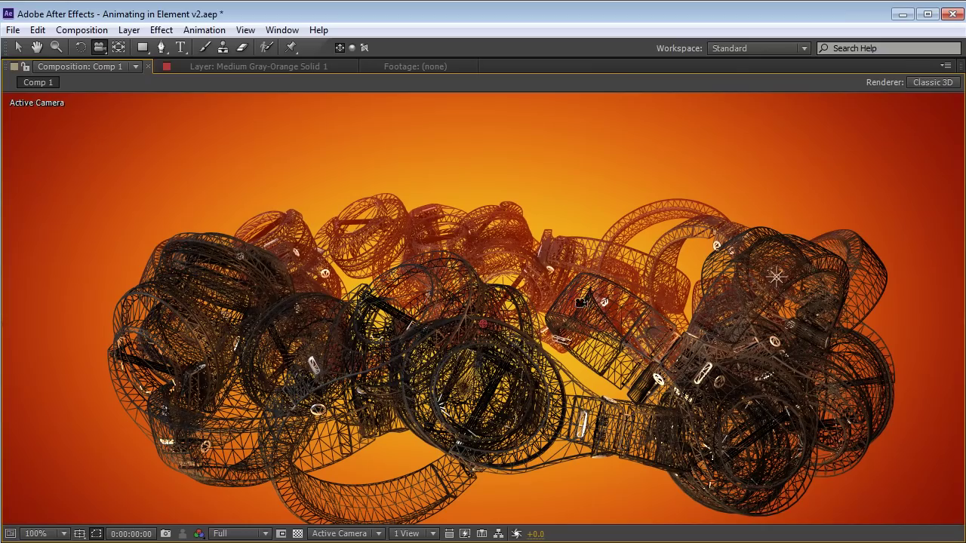
pyautogui.moveTo(640, 312); pyautogui.dragTo(592, 310)
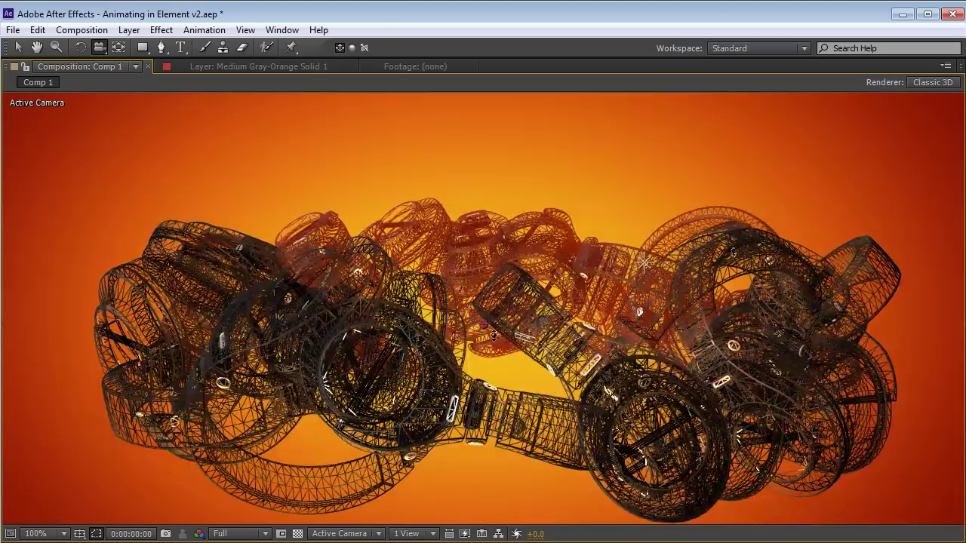
# - Finish inspecting the wireframe headphones, restore the full workspace layout and set the output polygon mode to Normal
pyautogui.moveTo(490, 338); pyautogui.dragTo(503, 260)
pyautogui.press('space')
pyautogui.moveTo(484, 351); pyautogui.dragTo(476, 319)
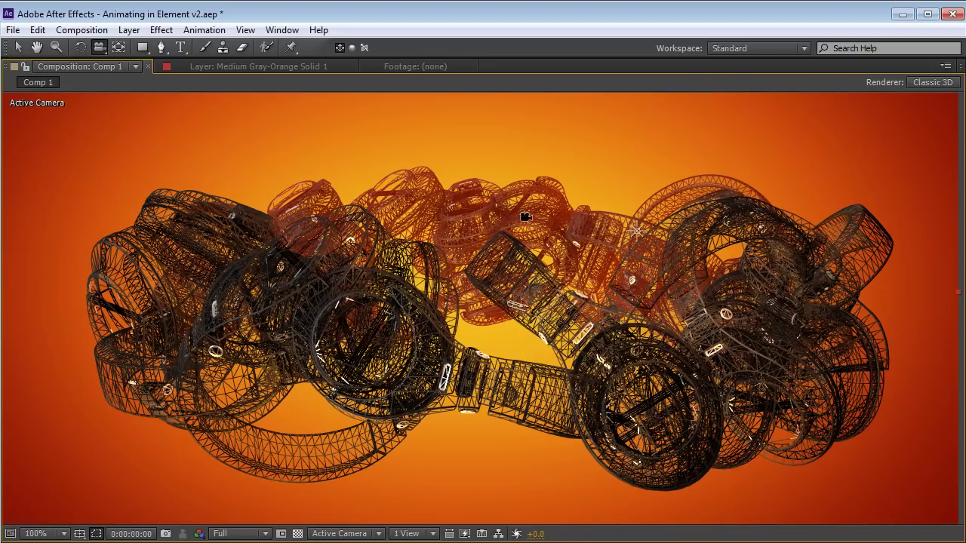
pyautogui.press('`')
pyautogui.click(197, 335)
pyautogui.click(198, 351)
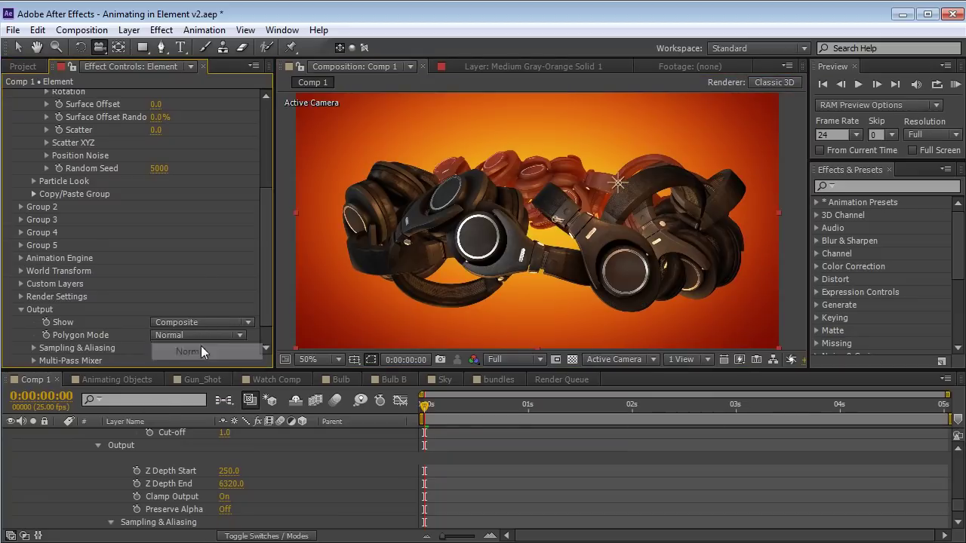
# - Set Group 1's replicator shape to Sphere
pyautogui.moveTo(264, 264); pyautogui.dragTo(276, 189)
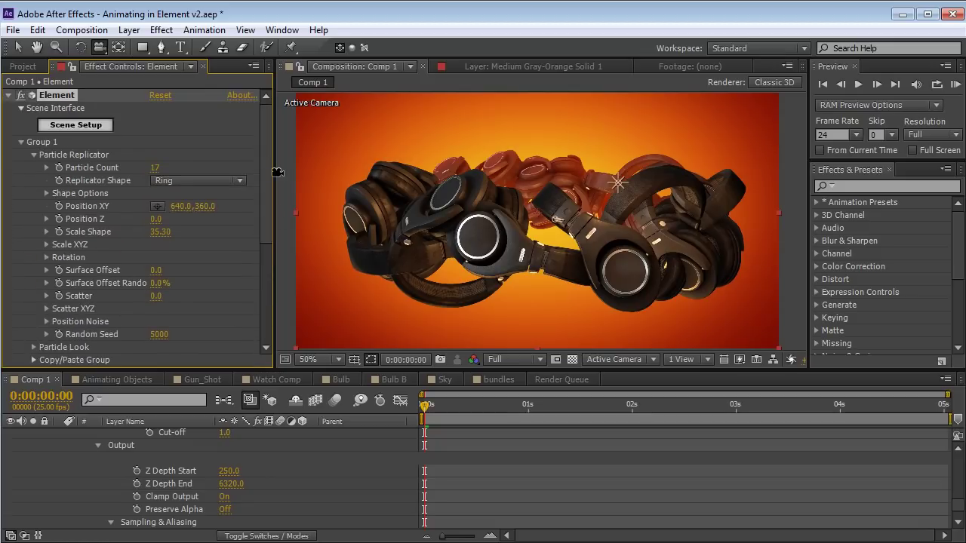
pyautogui.click(188, 180)
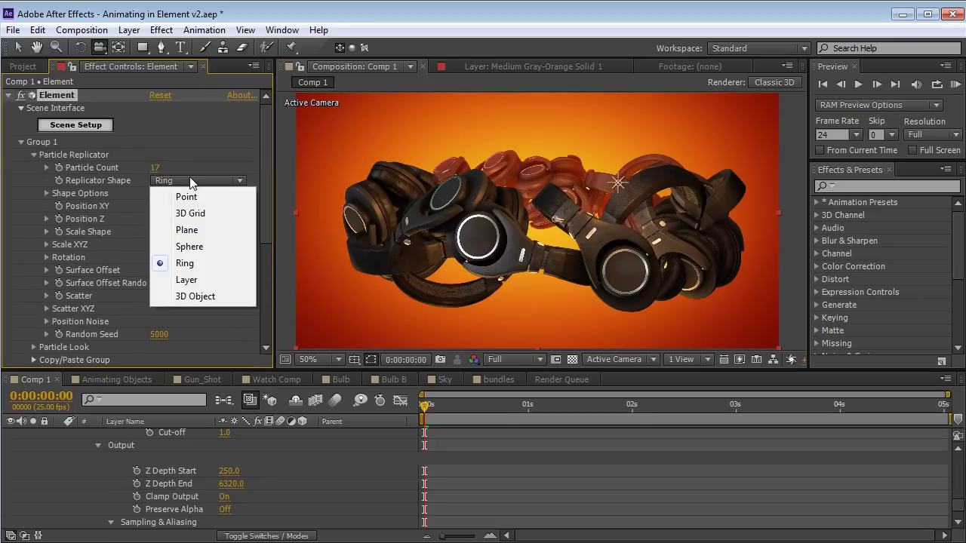
pyautogui.click(190, 247)
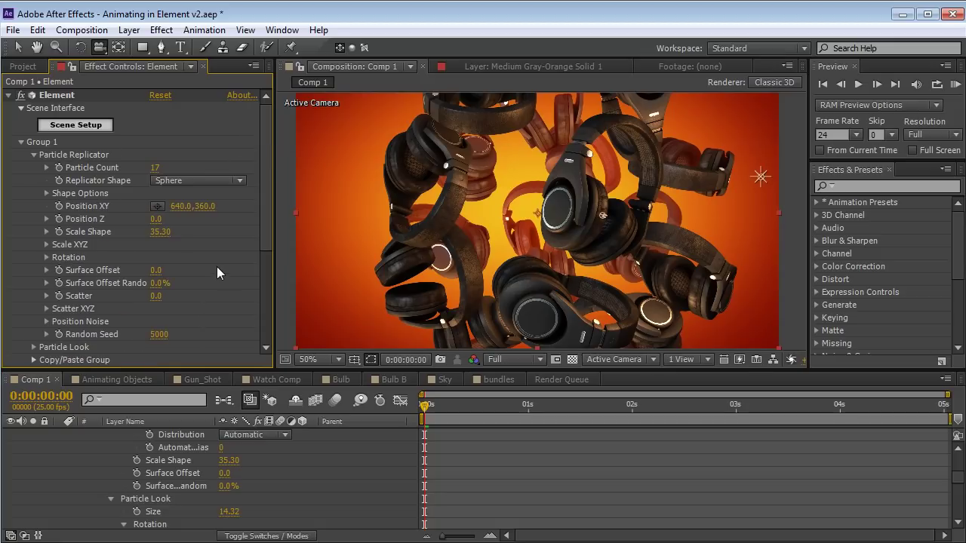
# - Add a Scale Shape keyframe for Group 1, move it to 0:00:01:17 and return to the first frame
pyautogui.click(59, 232)
pyautogui.click(474, 405)
pyautogui.moveTo(490, 406); pyautogui.dragTo(569, 416)
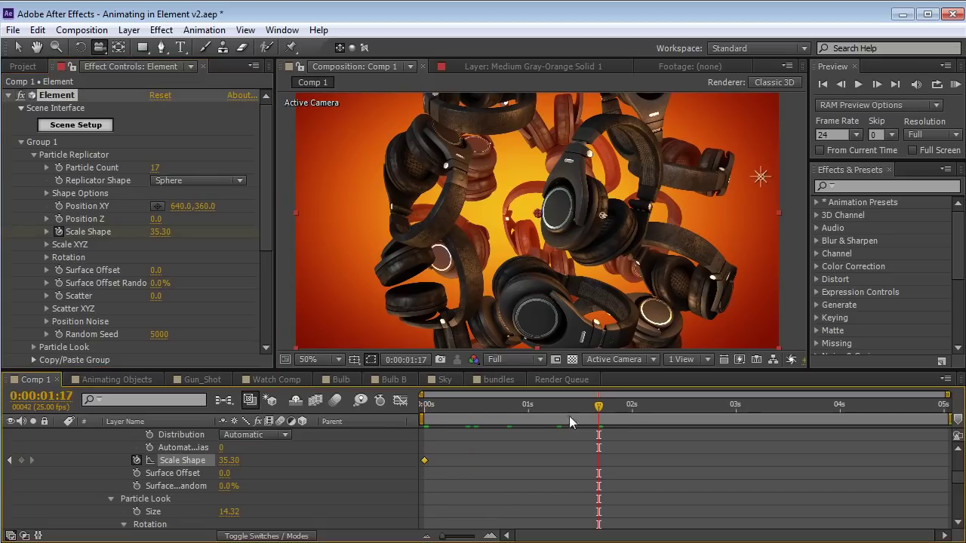
pyautogui.moveTo(427, 463); pyautogui.dragTo(576, 467)
pyautogui.press('Home')
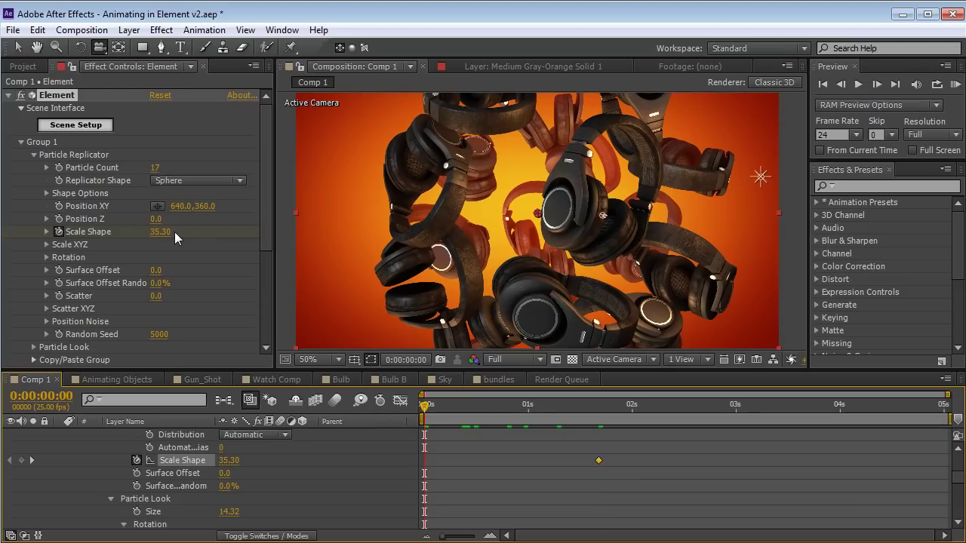
# - Set Group 1's Scale Shape to 0 at the first frame and scrub through the headphones' expansion
pyautogui.click(162, 232)
pyautogui.write('0')
pyautogui.press('Return')
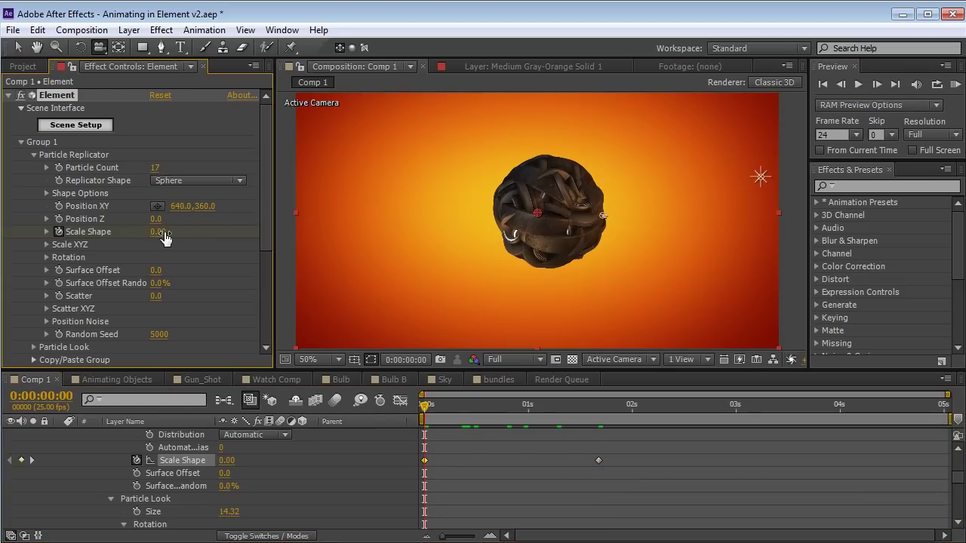
pyautogui.moveTo(431, 406); pyautogui.dragTo(574, 411)
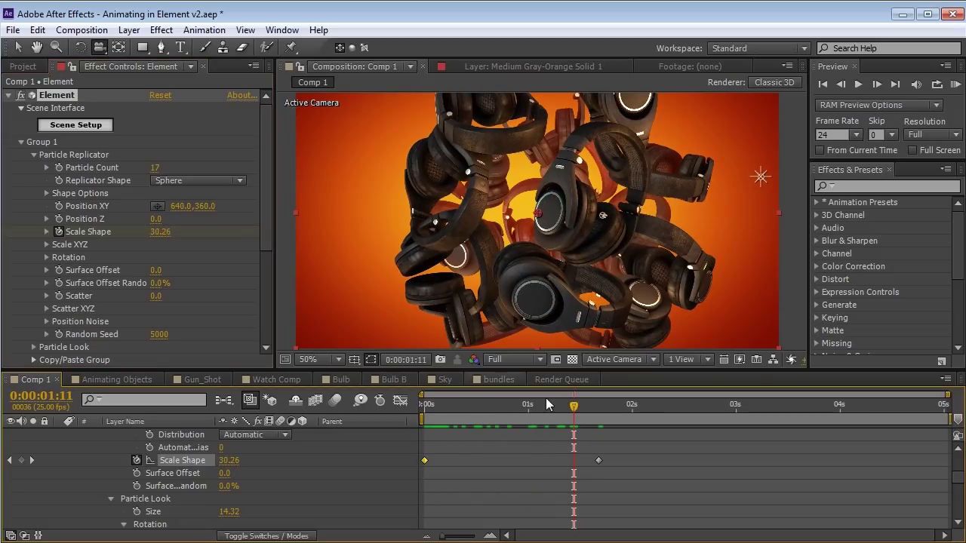
# - Add a keyframe for Group 1's Rotation Random under Particle Look at 0:00:01:17
pyautogui.scroll(-4, 265, 206)
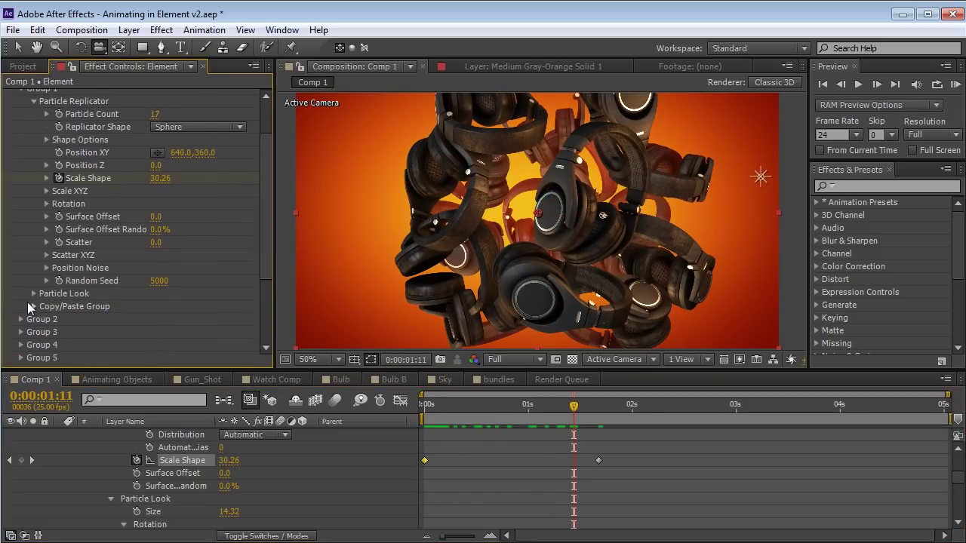
pyautogui.click(32, 294)
pyautogui.scroll(-3, 31, 299)
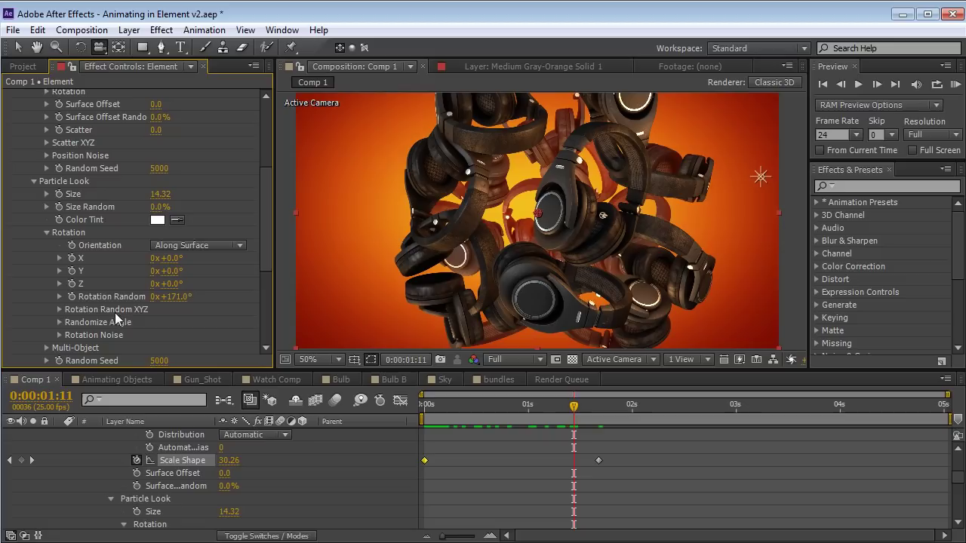
pyautogui.press('pagedown')
pyautogui.press('pagedown')
pyautogui.press('pagedown')
pyautogui.press('pagedown')
pyautogui.press('pagedown')
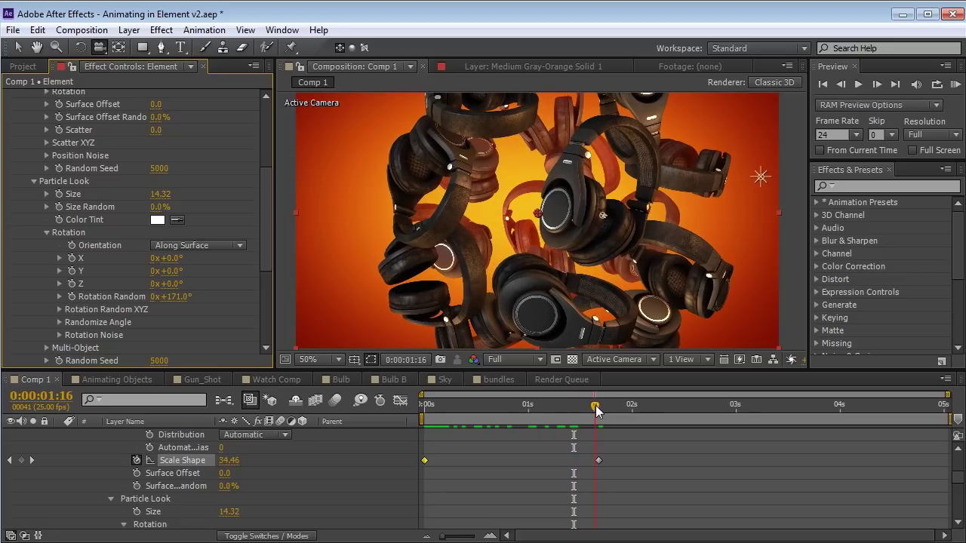
pyautogui.press('pagedown')
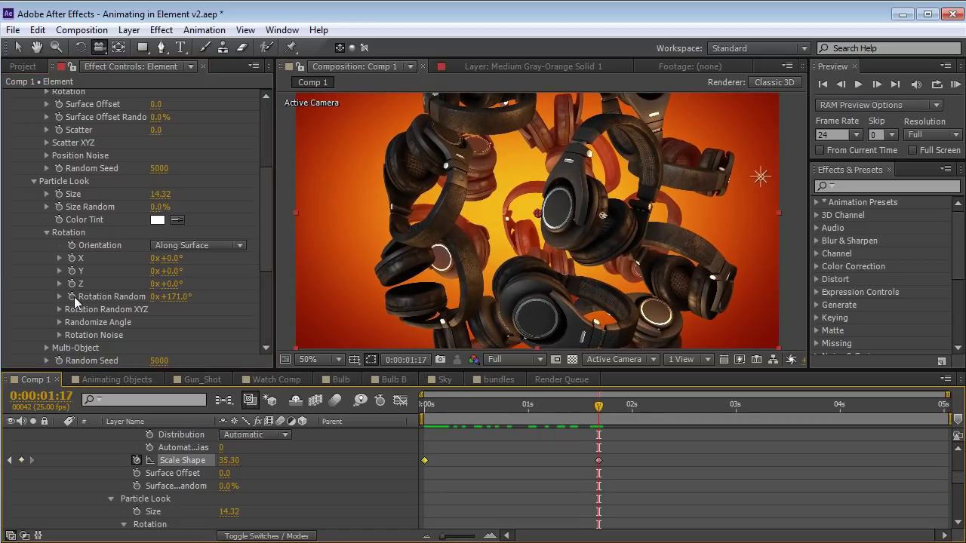
pyautogui.click(71, 297)
# - Set Rotation Random to 0° at the first frame
pyautogui.moveTo(450, 406); pyautogui.dragTo(423, 405)
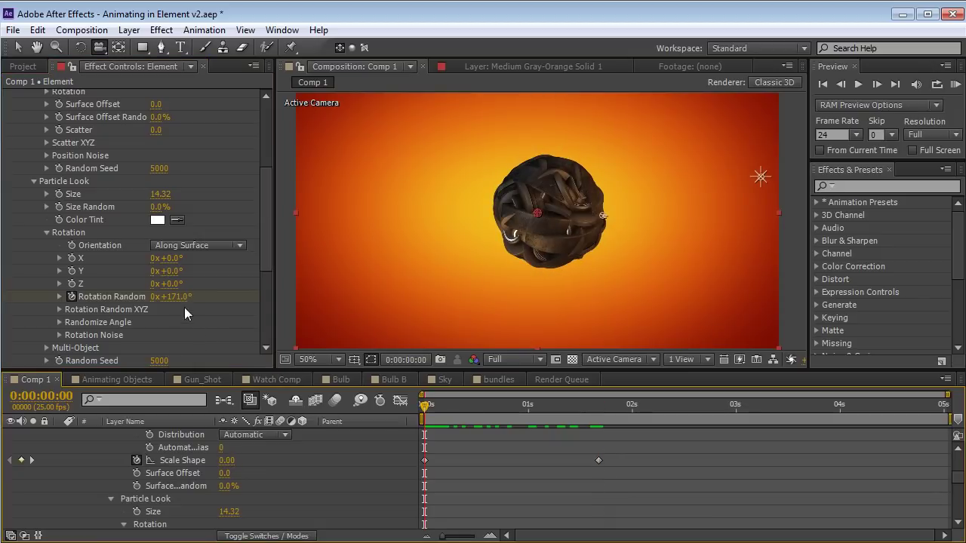
pyautogui.click(172, 296)
pyautogui.press('Return')
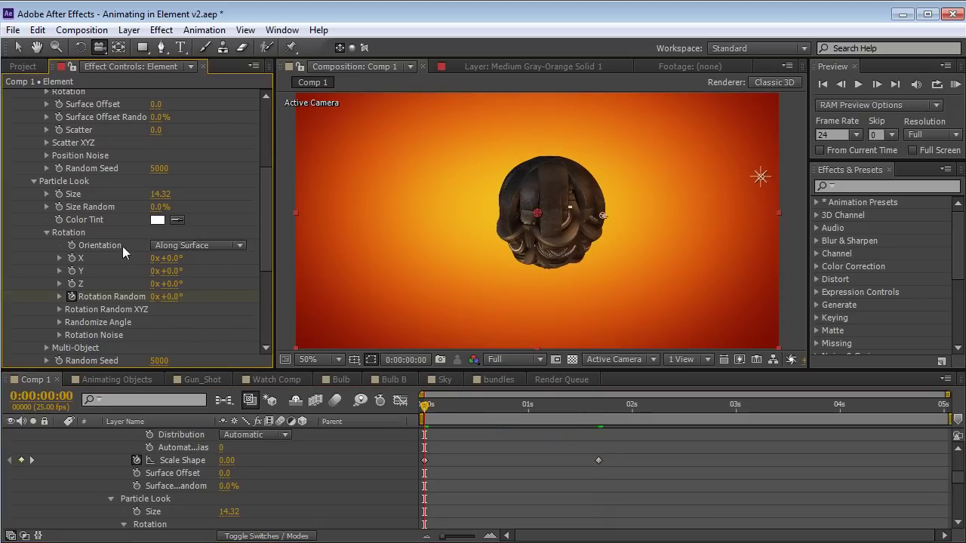
# - Set the particle rotation orientation to Fixed and retime the ending Scale Shape and Rotation Random keyframes to just before one second
pyautogui.click(200, 245)
pyautogui.click(188, 295)
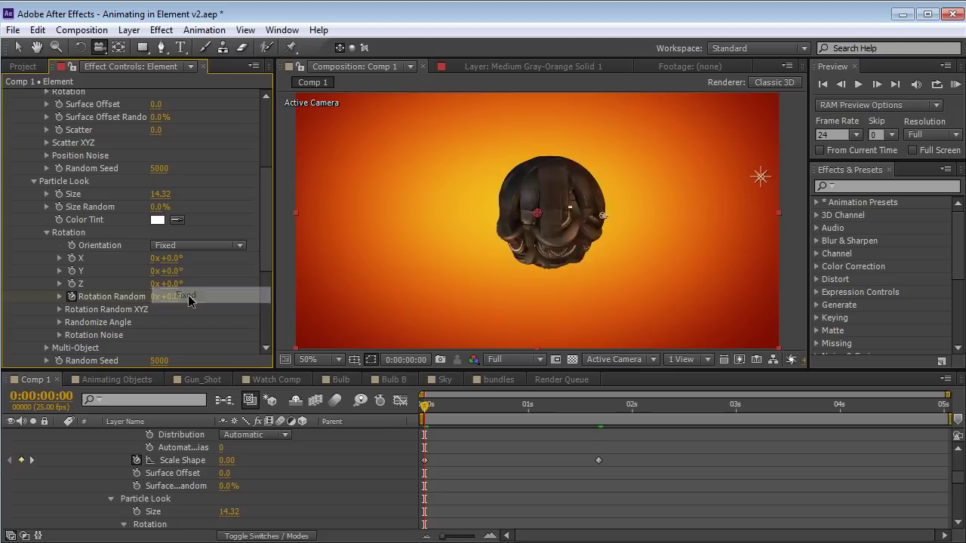
pyautogui.moveTo(446, 455); pyautogui.dragTo(410, 474)
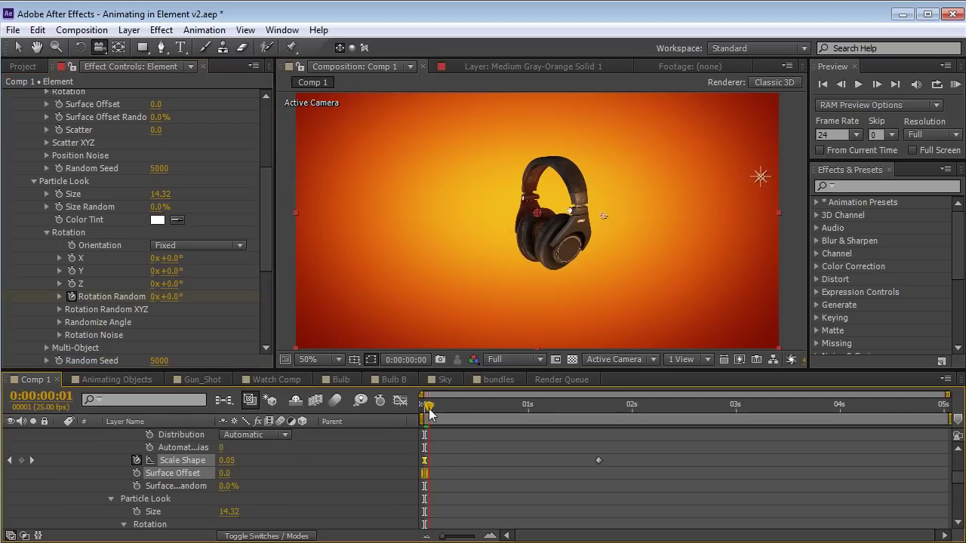
pyautogui.moveTo(441, 411); pyautogui.dragTo(559, 442)
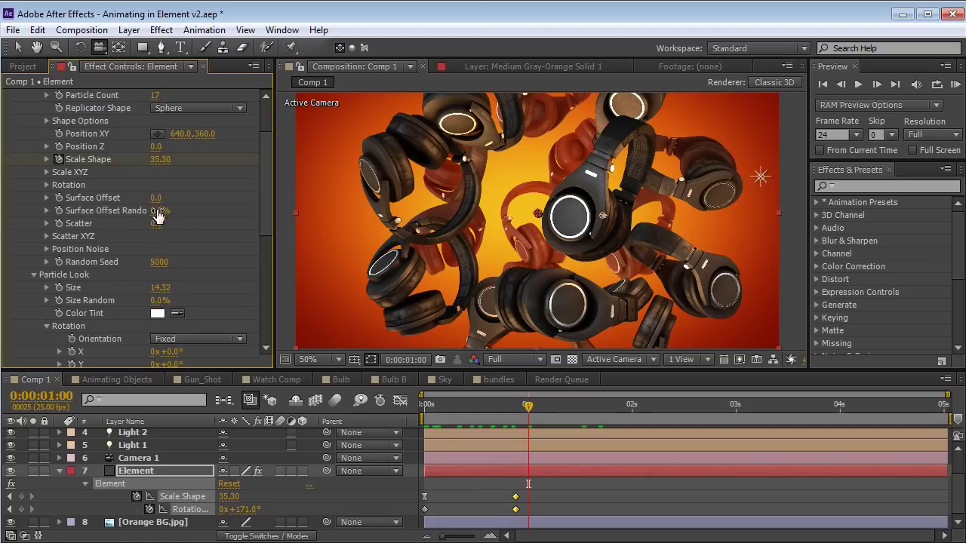
# - Try a Scatter value of 11.0 on Group 1's particle replicator and undo it
pyautogui.moveTo(155, 234); pyautogui.dragTo(372, 195)
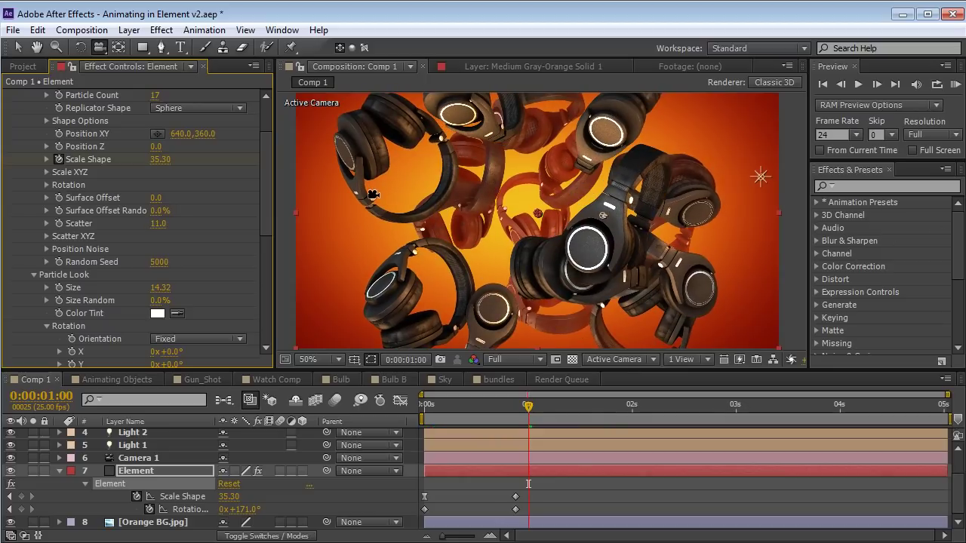
pyautogui.hotkey('ctrl', 'z')
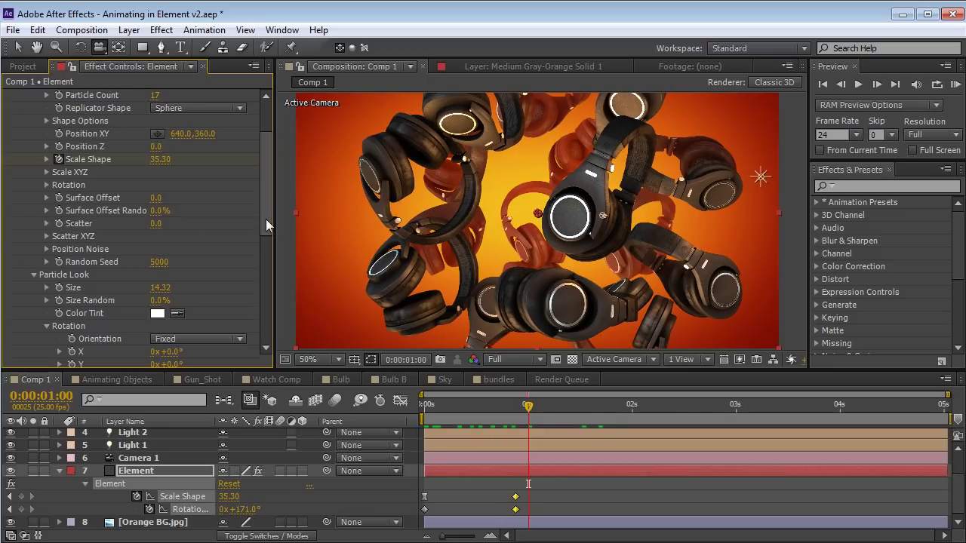
pyautogui.moveTo(265, 218); pyautogui.dragTo(267, 173)
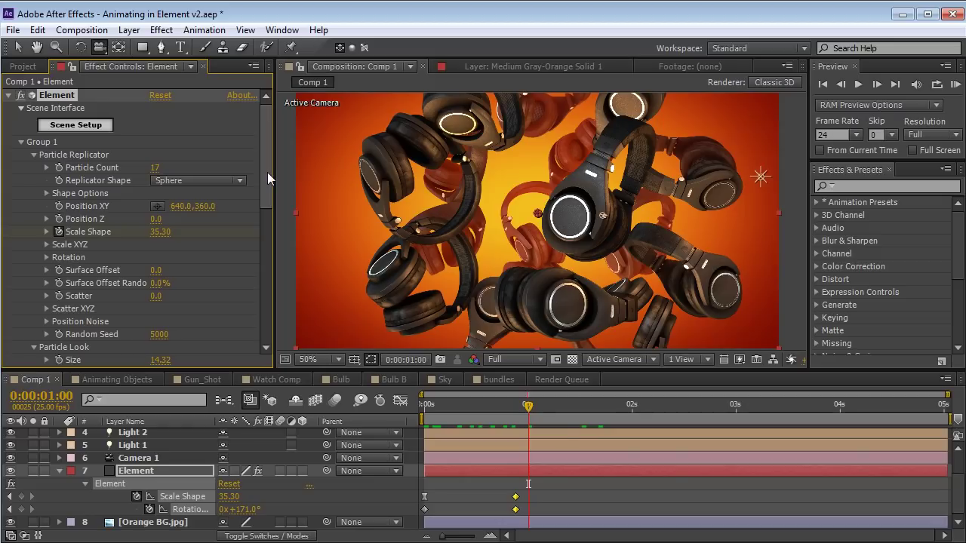
# - Open the Gun_Shot composition and play back the gun shot footage
pyautogui.press('F2')
pyautogui.hotkey('ctrl', 's')
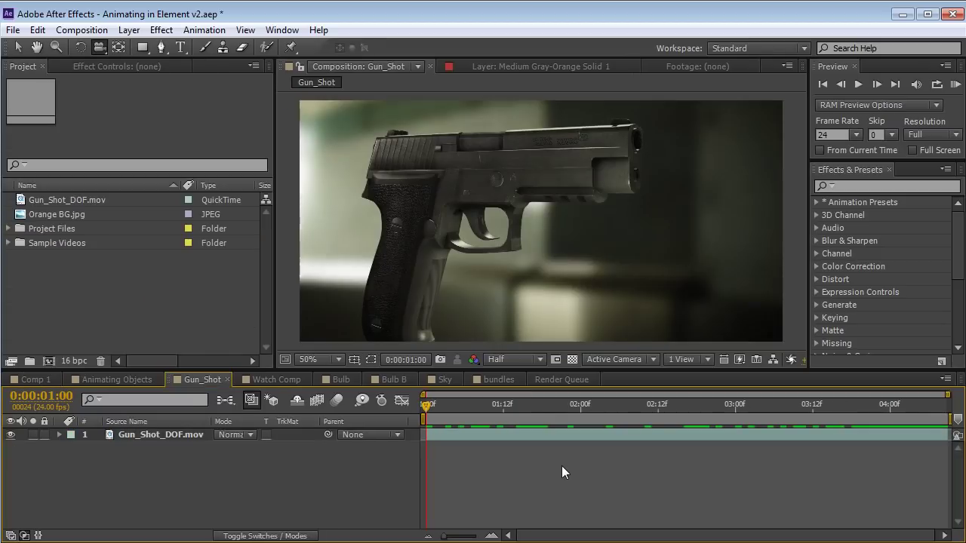
pyautogui.press('space')
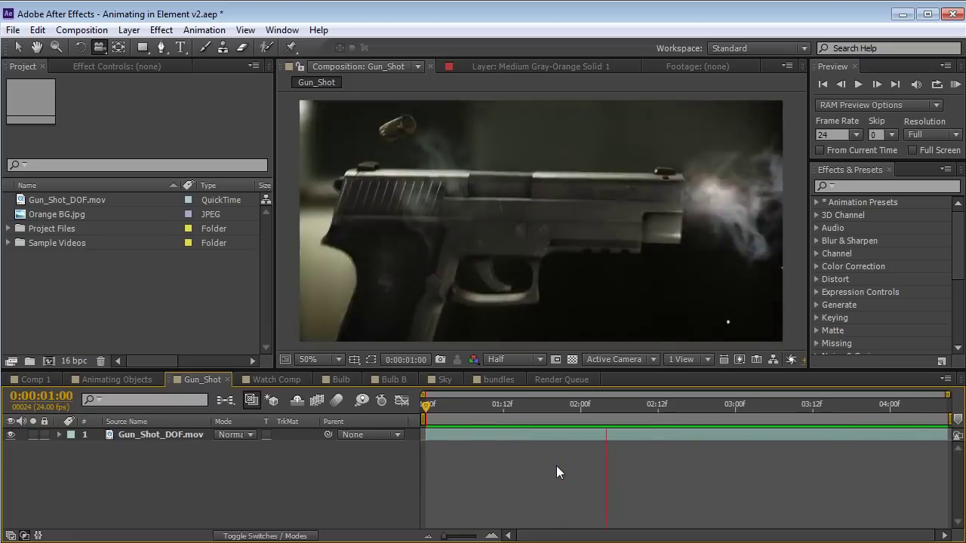
pyautogui.click(463, 406)
pyautogui.moveTo(463, 405); pyautogui.dragTo(413, 430)
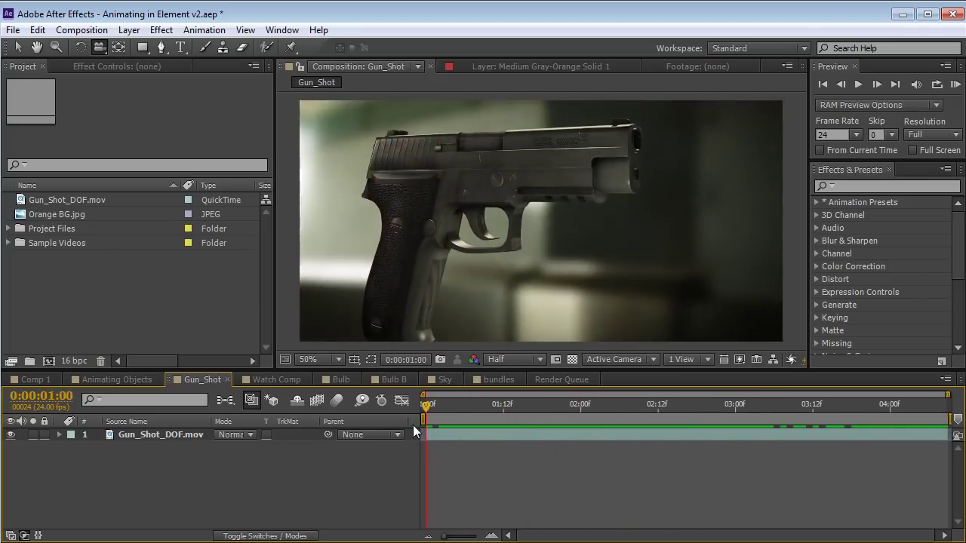
# - Open the Animating Objects composition and orbit the camera around the handgun model
pyautogui.click(116, 380)
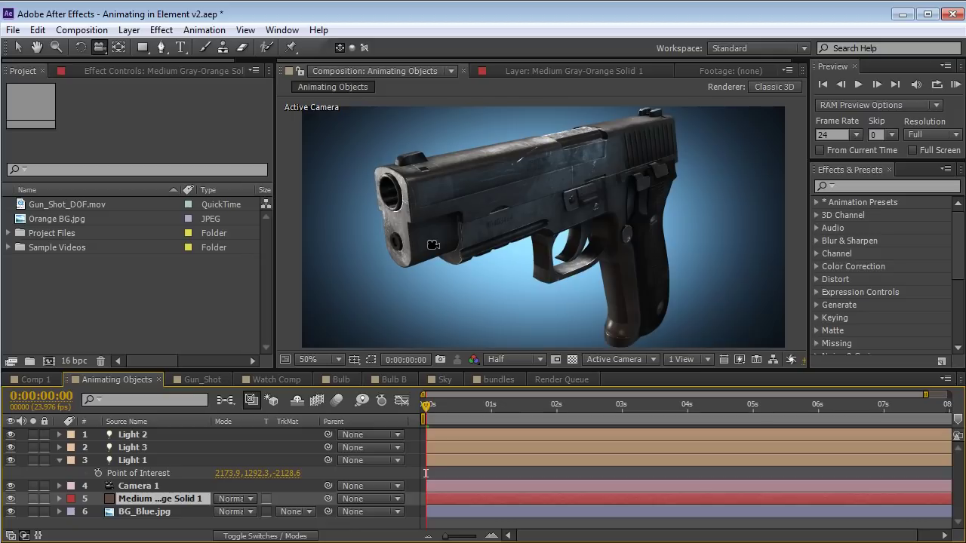
pyautogui.moveTo(435, 283); pyautogui.dragTo(500, 279)
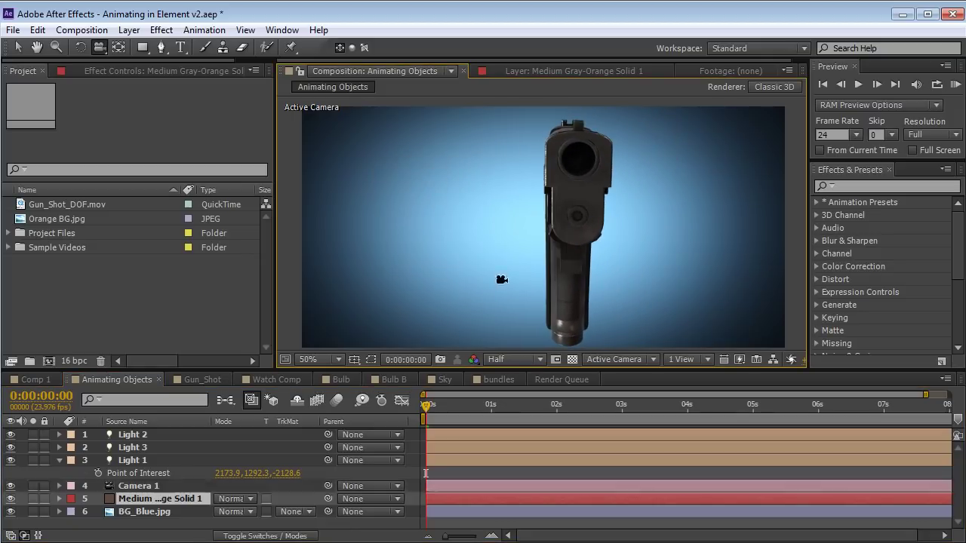
pyautogui.hotkey('ctrl', 'z')
pyautogui.moveTo(541, 212)
pyautogui.mouseDown()
pyautogui.moveTo(483, 203)
pyautogui.moveTo(566, 209)
pyautogui.moveTo(537, 213)
pyautogui.mouseUp()
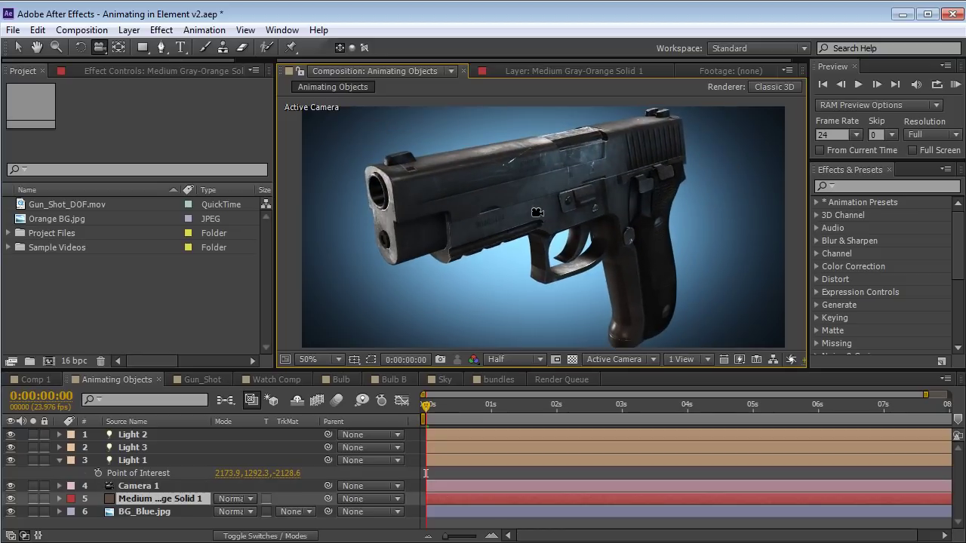
# - Open the Element effect's Scene Setup from the solid layer, select the 45mm_handgun_Body model and orbit its preview
pyautogui.press('F3')
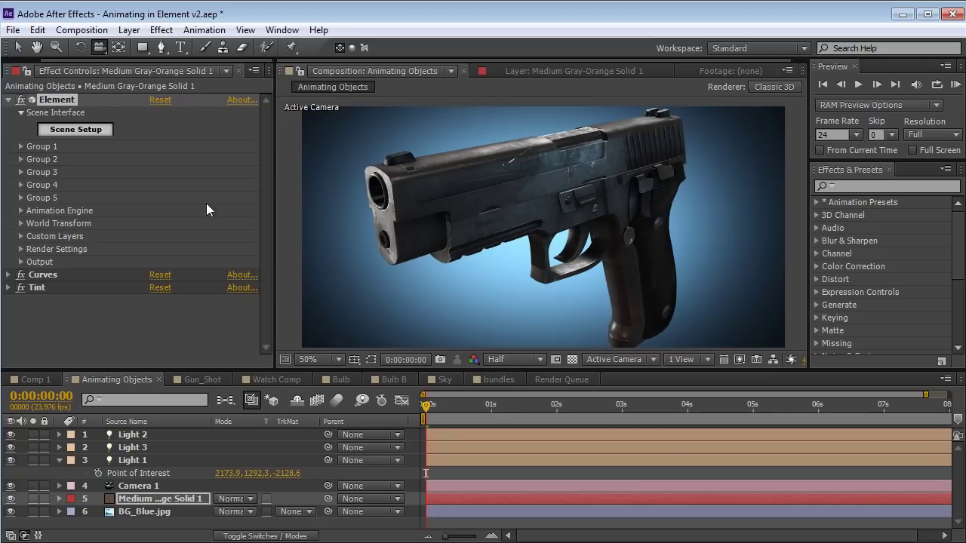
pyautogui.click(77, 133)
pyautogui.moveTo(268, 225); pyautogui.dragTo(292, 245)
pyautogui.click(799, 125)
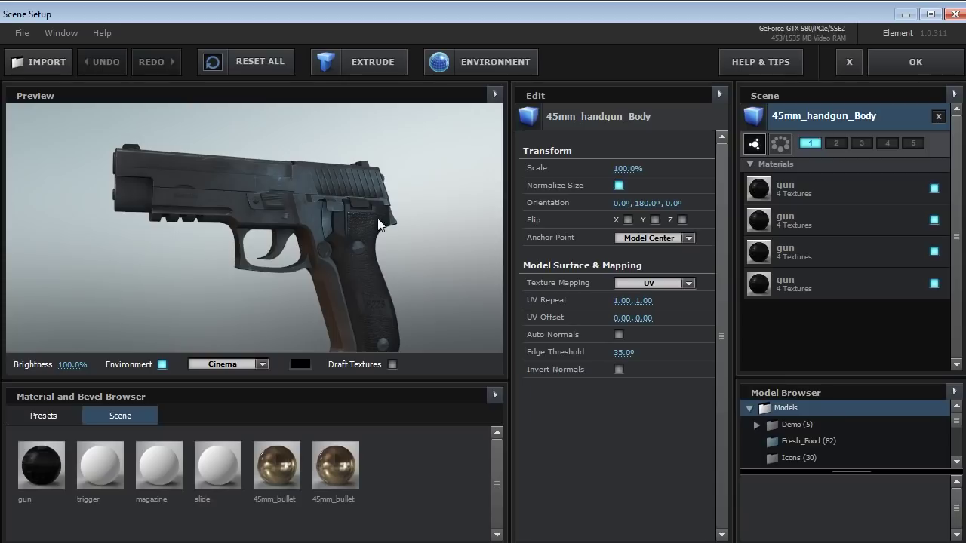
pyautogui.moveTo(241, 226)
pyautogui.mouseDown()
pyautogui.moveTo(314, 250)
pyautogui.moveTo(251, 240)
pyautogui.moveTo(242, 224)
pyautogui.mouseUp()
pyautogui.moveTo(137, 167); pyautogui.dragTo(193, 223)
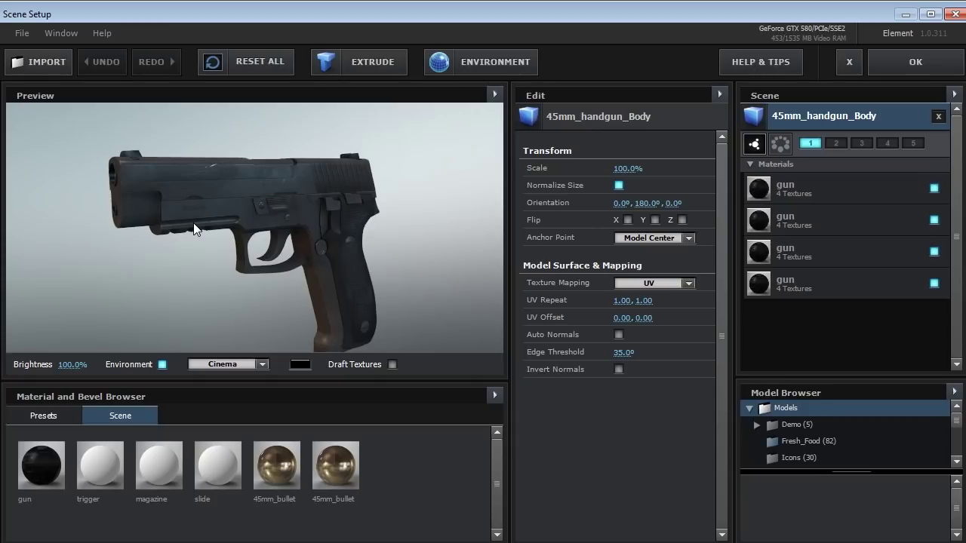
# - Hide the handgun's fourth gun material, examine the parts underneath from several angles and show the material again
pyautogui.click(934, 283)
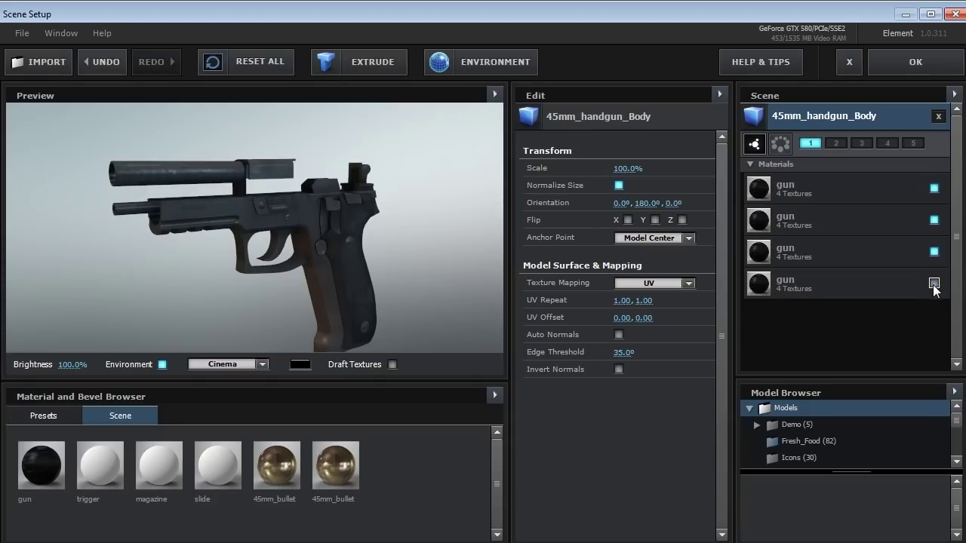
pyautogui.moveTo(320, 197); pyautogui.dragTo(332, 229)
pyautogui.scroll(3, 250, 230)
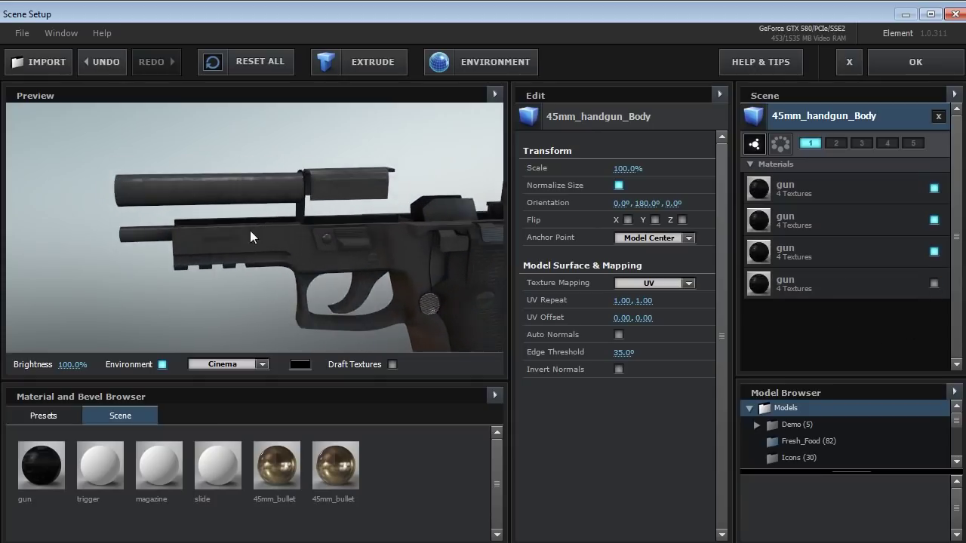
pyautogui.moveTo(250, 231); pyautogui.dragTo(293, 238)
pyautogui.moveTo(183, 206); pyautogui.dragTo(395, 181)
pyautogui.moveTo(267, 207); pyautogui.dragTo(252, 218)
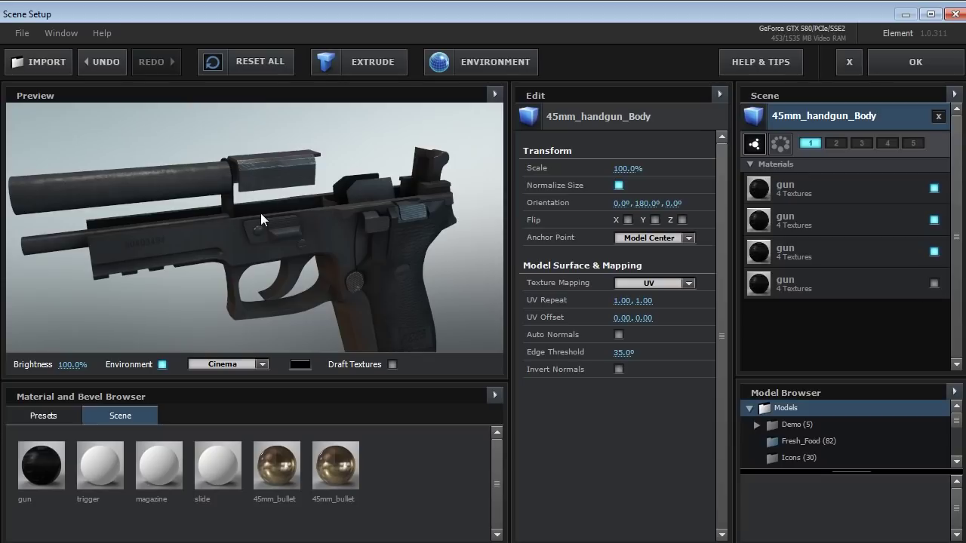
pyautogui.moveTo(260, 213); pyautogui.dragTo(352, 218)
pyautogui.click(934, 283)
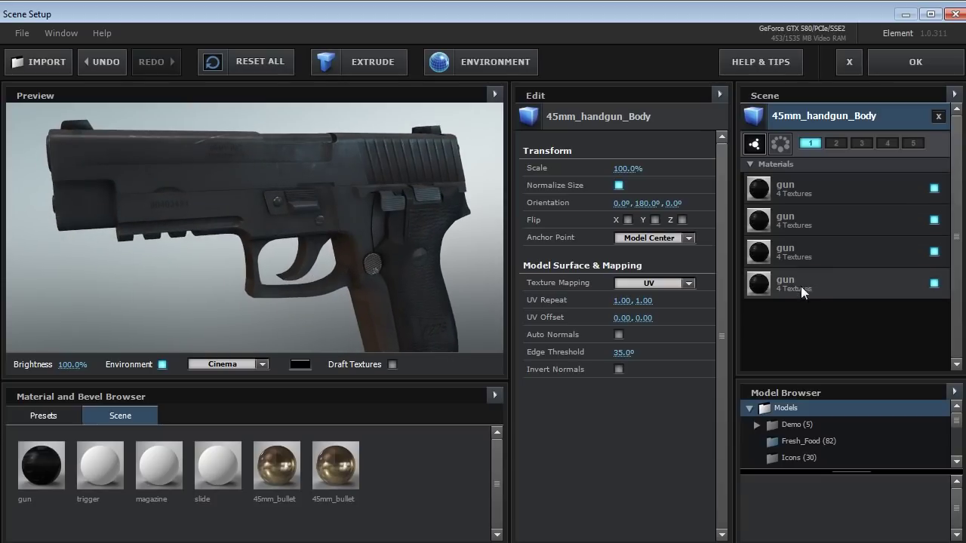
# - Try the Gold_Basic material preset on the handgun's second and fourth gun materials, inspect the model and undo both replacements
pyautogui.click(41, 416)
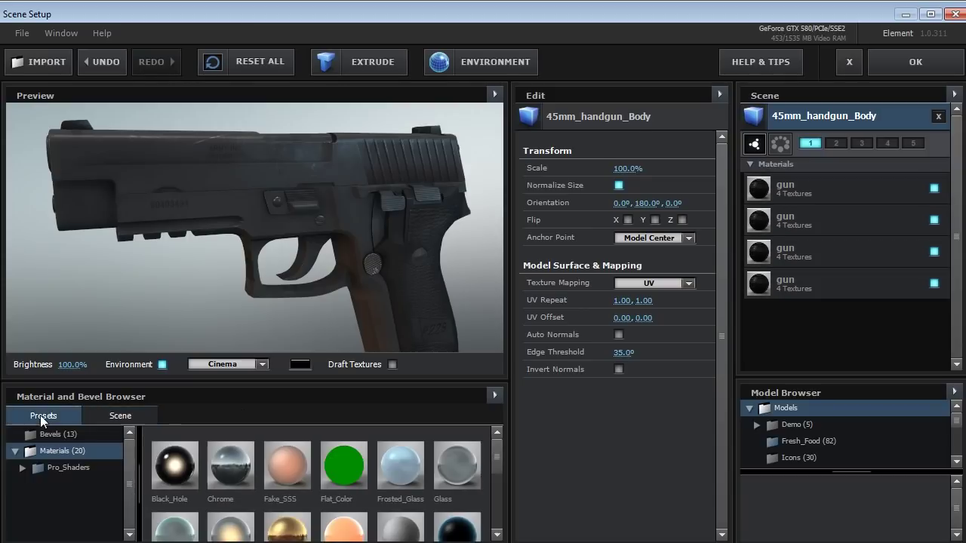
pyautogui.scroll(-1, 498, 460)
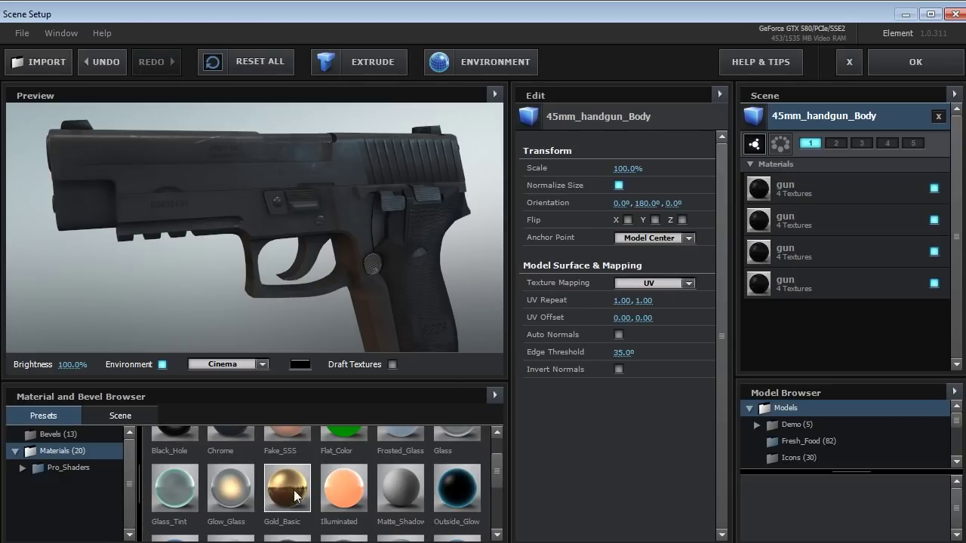
pyautogui.moveTo(293, 489); pyautogui.dragTo(804, 217)
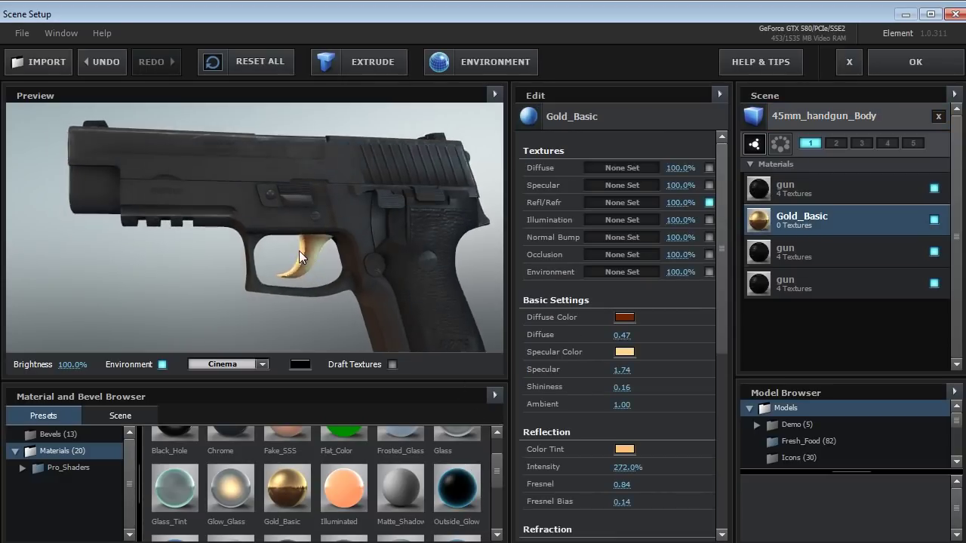
pyautogui.moveTo(285, 488); pyautogui.dragTo(800, 283)
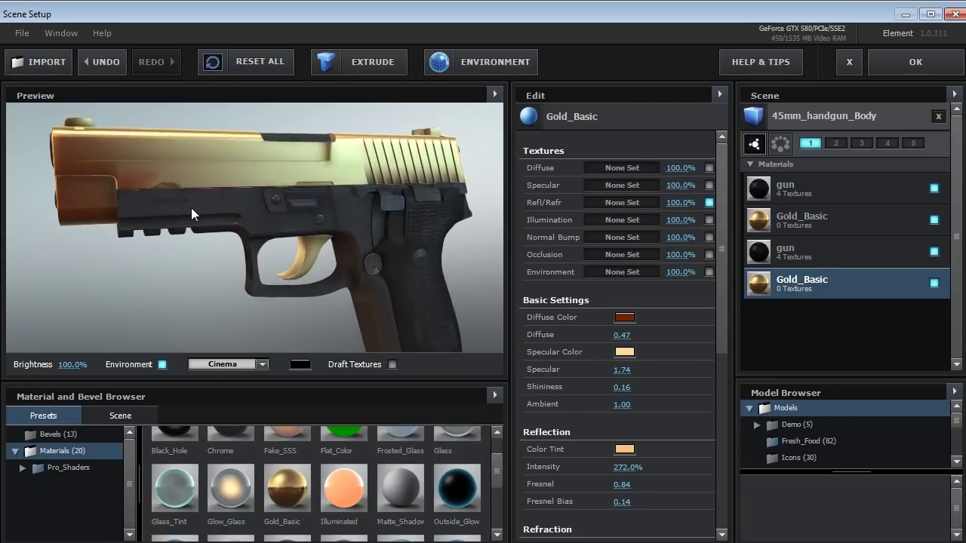
pyautogui.moveTo(191, 207); pyautogui.dragTo(194, 238)
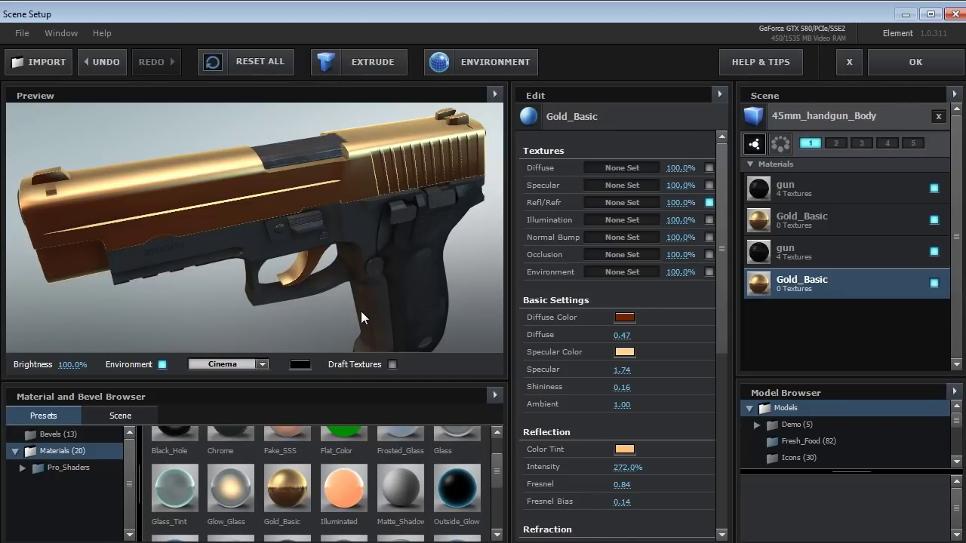
pyautogui.click(101, 62)
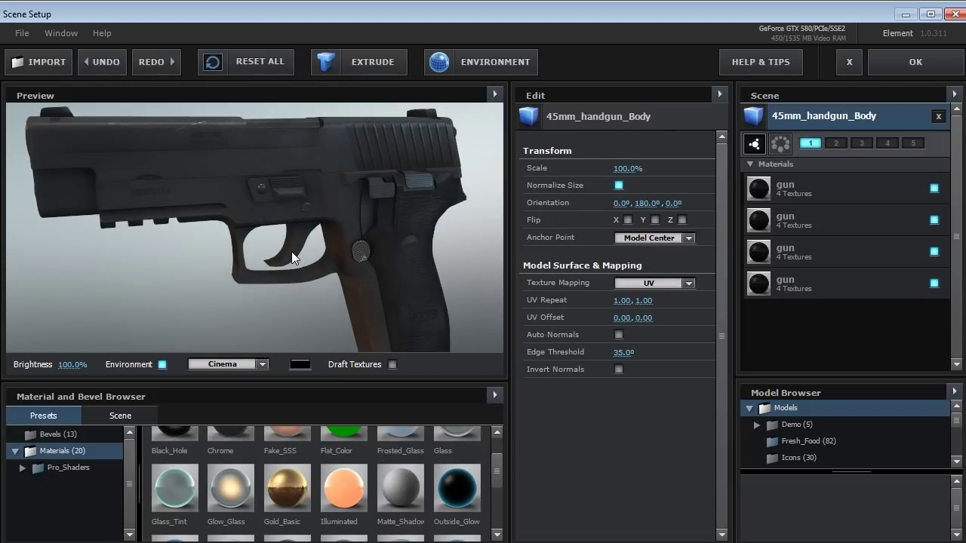
pyautogui.moveTo(291, 251); pyautogui.dragTo(246, 251)
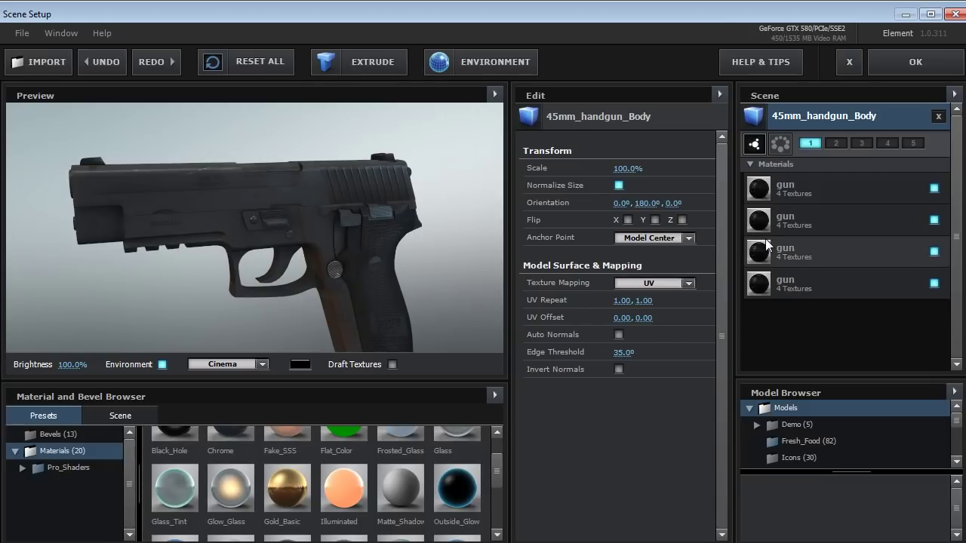
# - Hide the handgun's fourth gun material and duplicate the 45mm_handgun_Body model
pyautogui.click(934, 283)
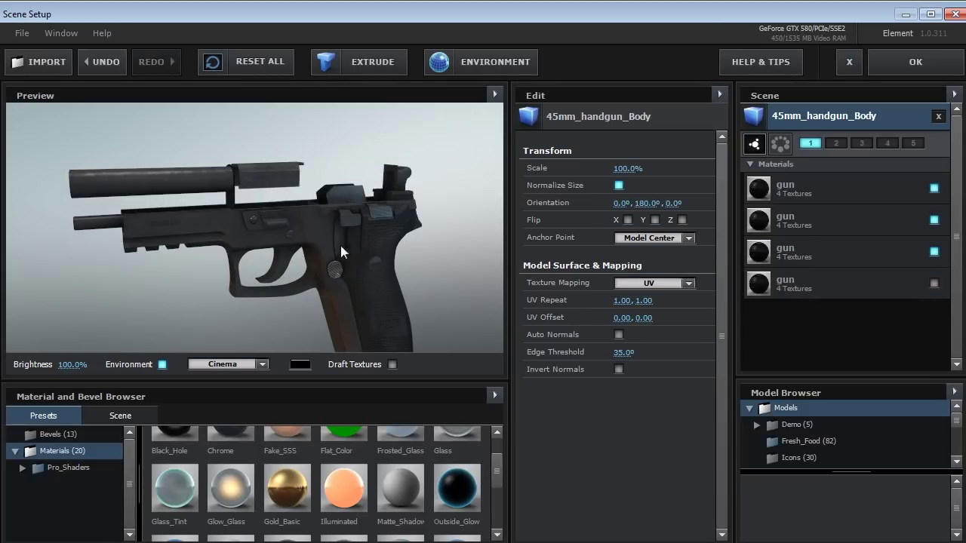
pyautogui.rightClick(798, 117)
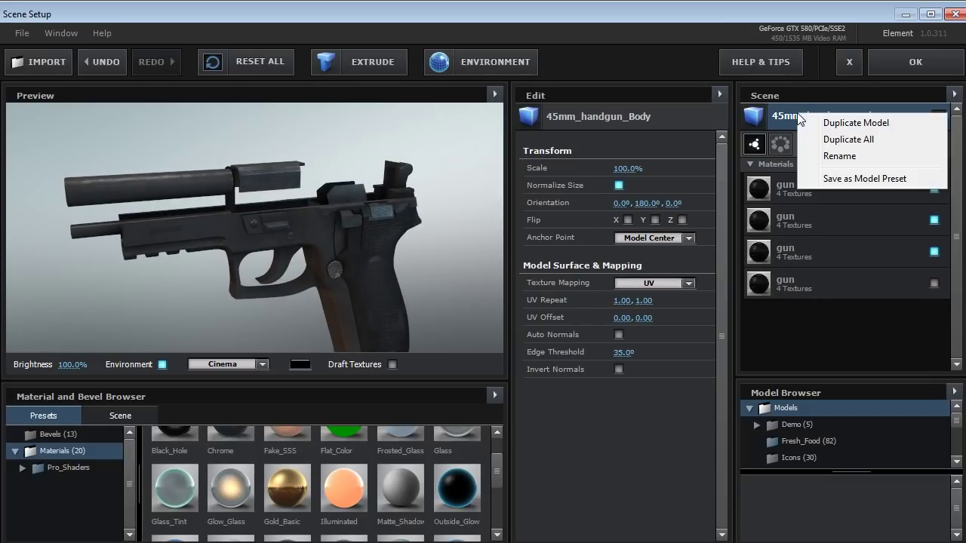
pyautogui.click(847, 123)
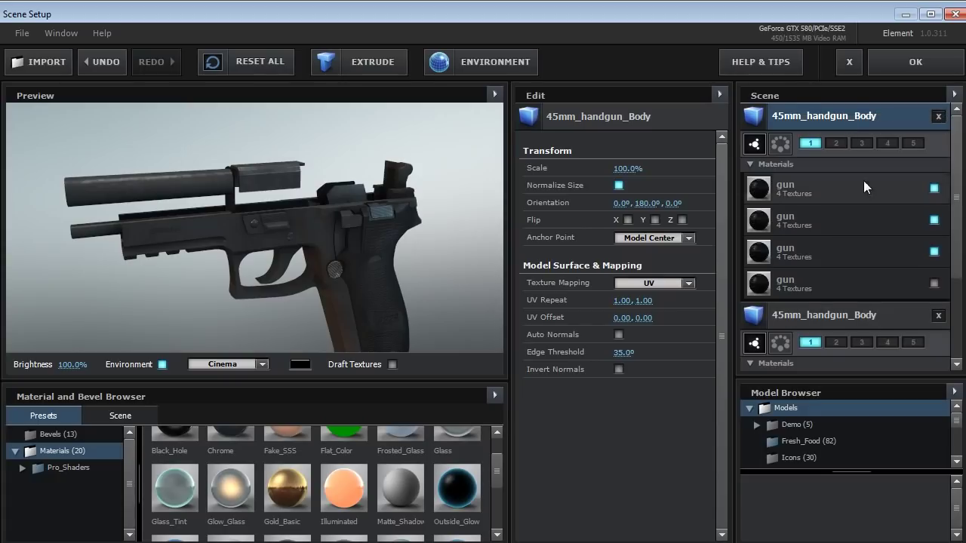
# - In the first handgun model, hide the first three gun materials and show the fourth to isolate the slide
pyautogui.click(934, 188)
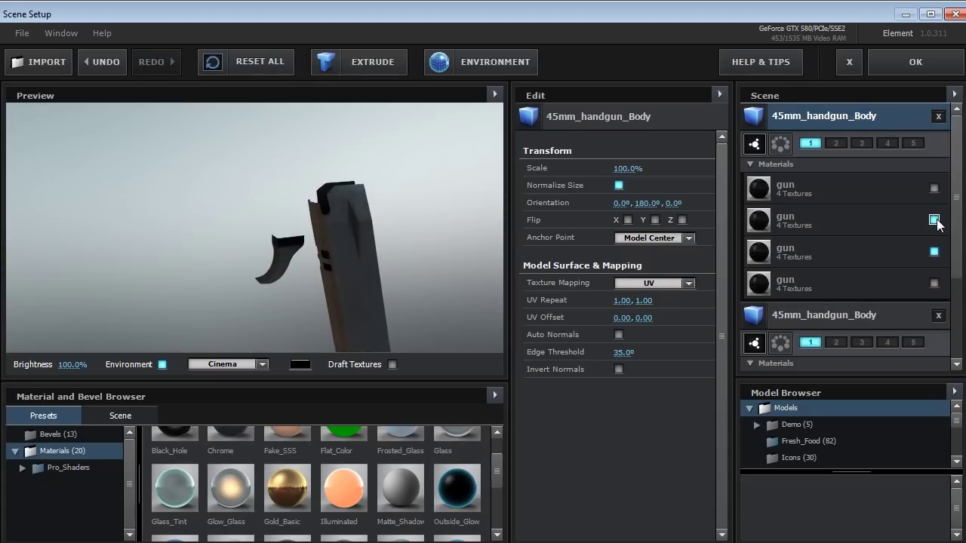
pyautogui.click(934, 220)
pyautogui.click(934, 251)
pyautogui.click(934, 283)
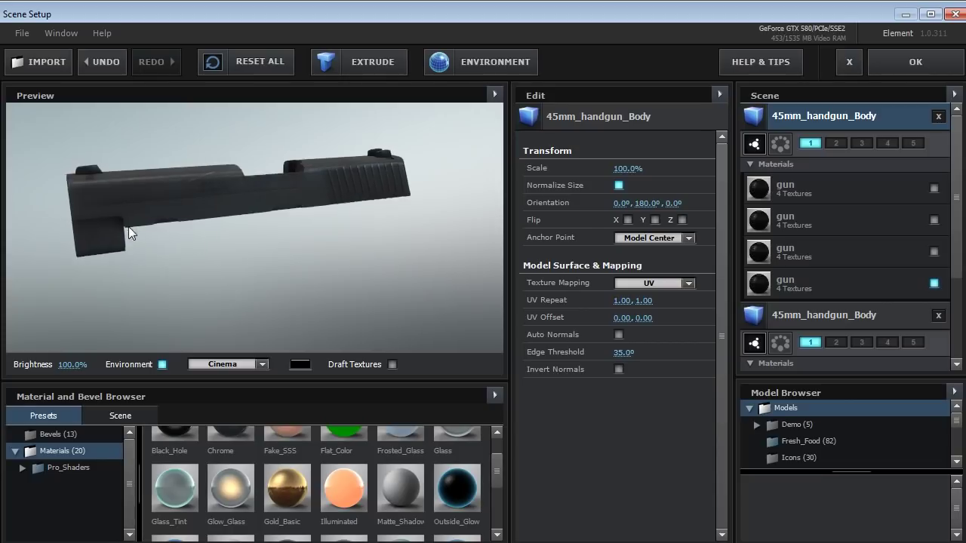
pyautogui.moveTo(128, 226); pyautogui.dragTo(165, 219)
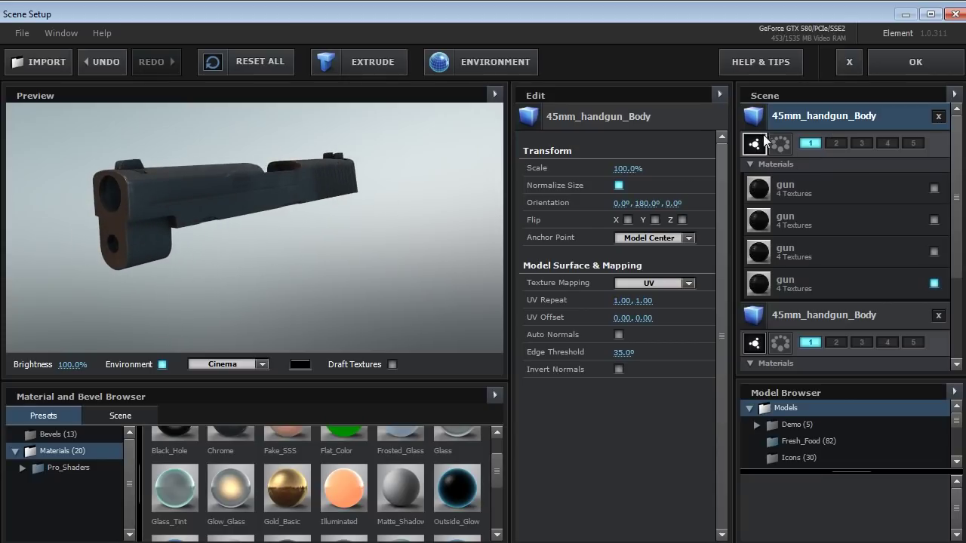
# - Collapse both handgun models' material lists and examine each model separately in the preview
pyautogui.click(749, 163)
pyautogui.click(749, 236)
pyautogui.click(793, 193)
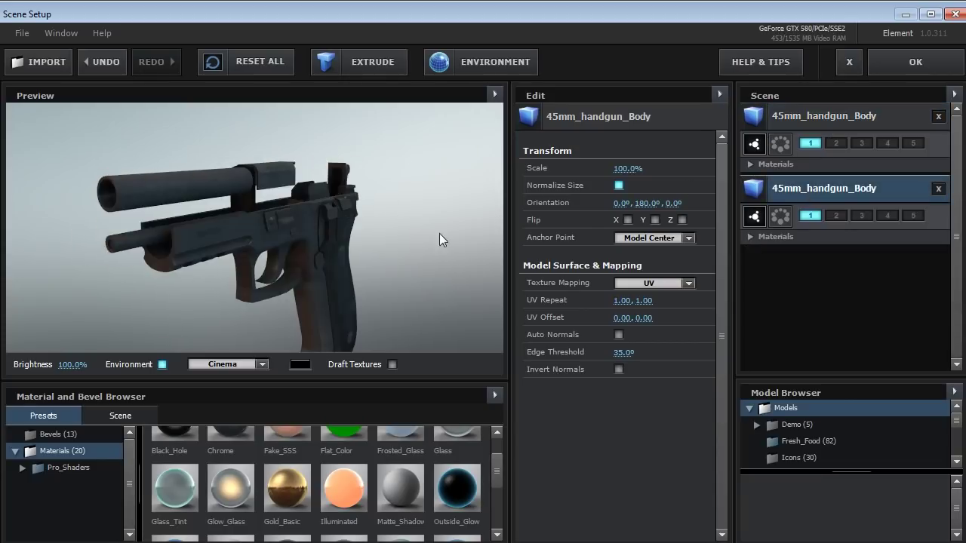
pyautogui.moveTo(439, 240); pyautogui.dragTo(273, 240)
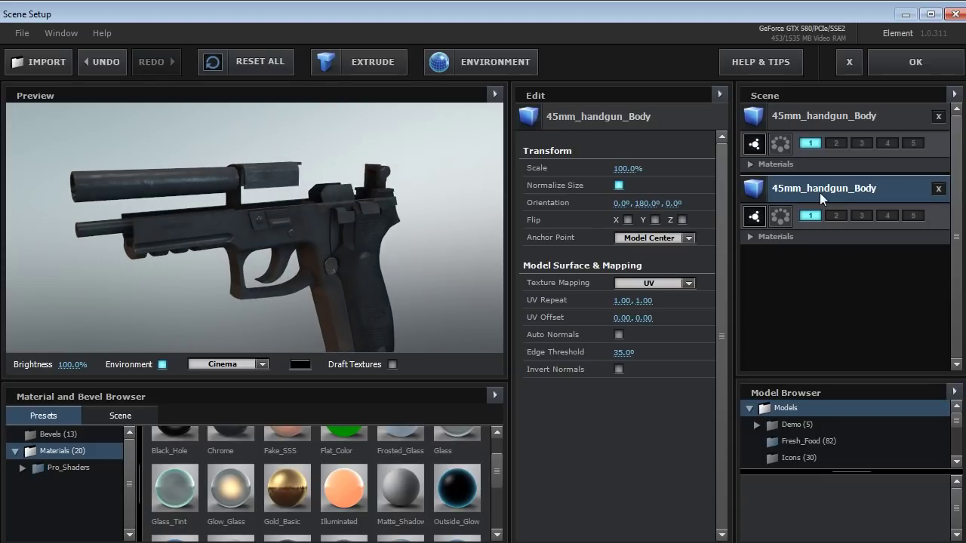
pyautogui.click(833, 120)
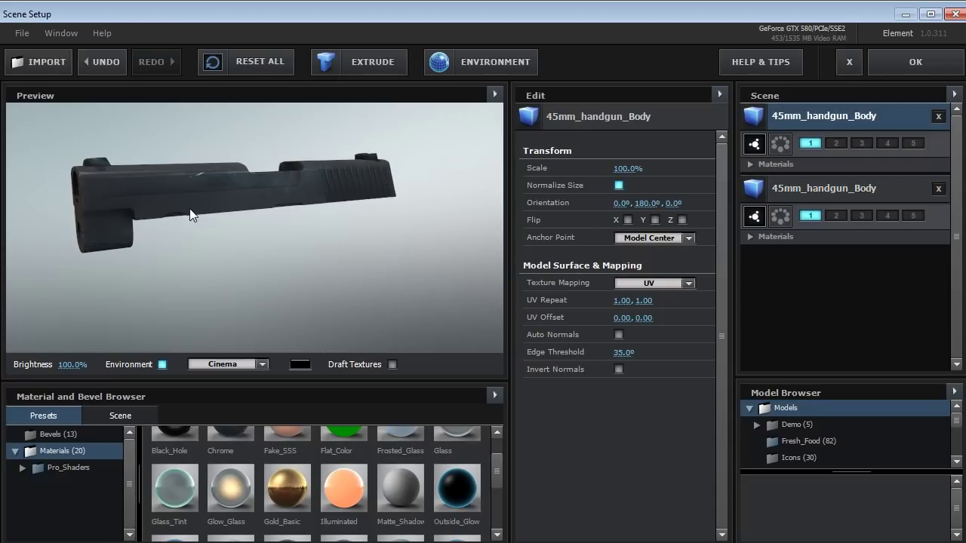
pyautogui.moveTo(189, 208); pyautogui.dragTo(226, 210)
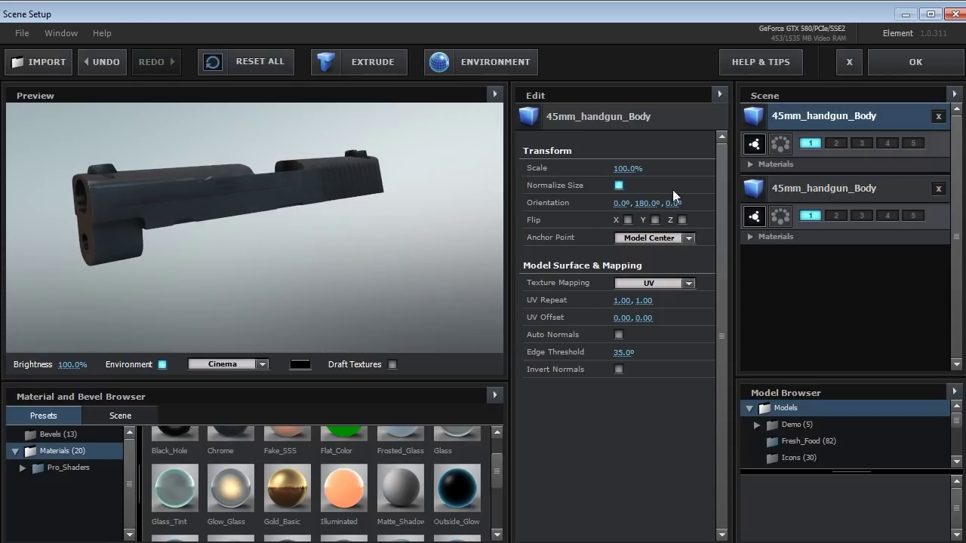
# - Assign the slide model to group 2, apply the scene and expand Group 2's Particle Replicator settings
pyautogui.click(836, 144)
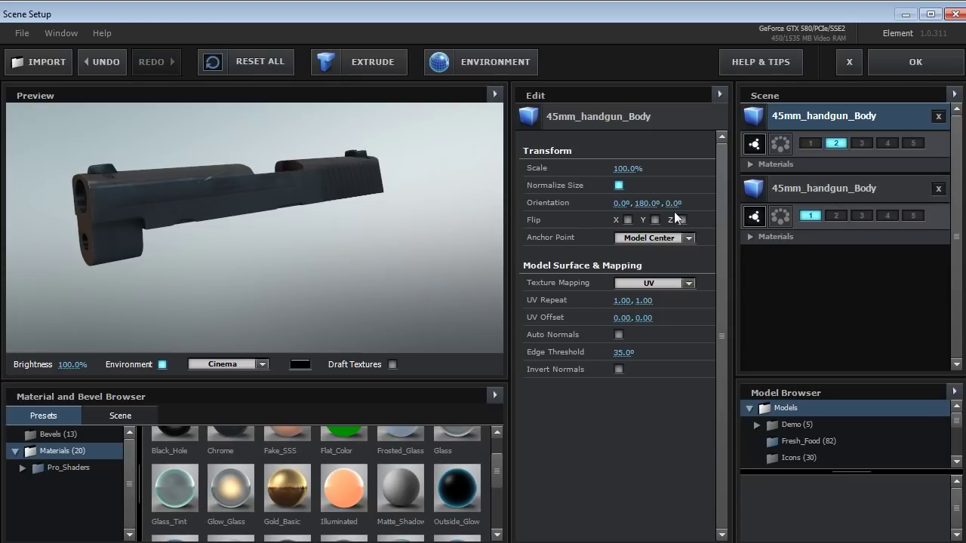
pyautogui.click(913, 63)
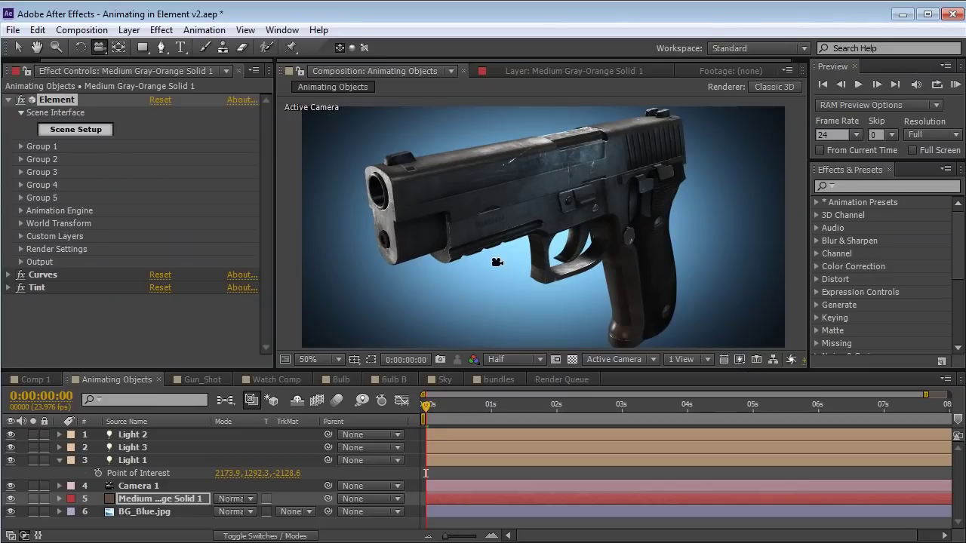
pyautogui.moveTo(496, 258)
pyautogui.mouseDown()
pyautogui.moveTo(605, 231)
pyautogui.moveTo(450, 244)
pyautogui.moveTo(504, 253)
pyautogui.mouseUp()
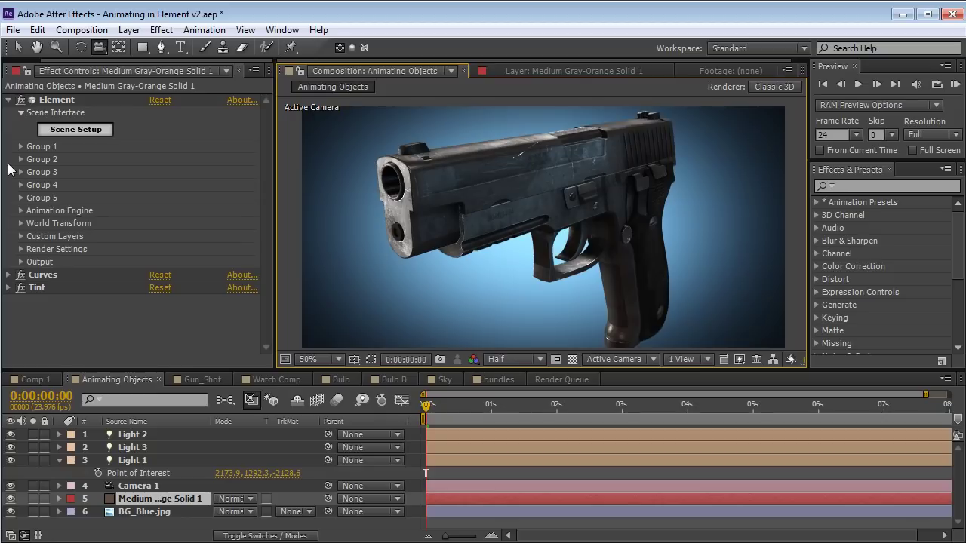
pyautogui.click(19, 160)
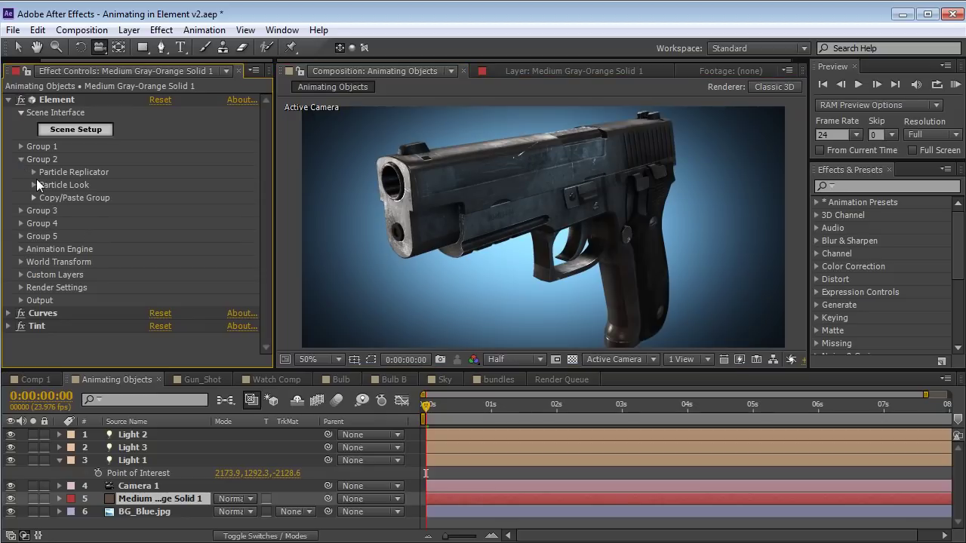
pyautogui.click(33, 172)
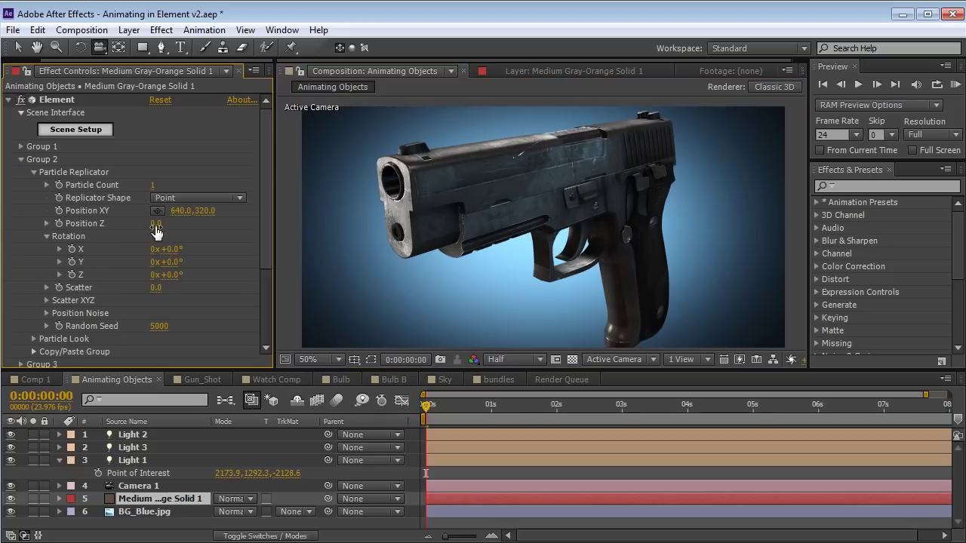
# - Try moving the gun's slide back and forth with Group 2's Position Z and undo the change
pyautogui.moveTo(155, 223); pyautogui.dragTo(155, 224)
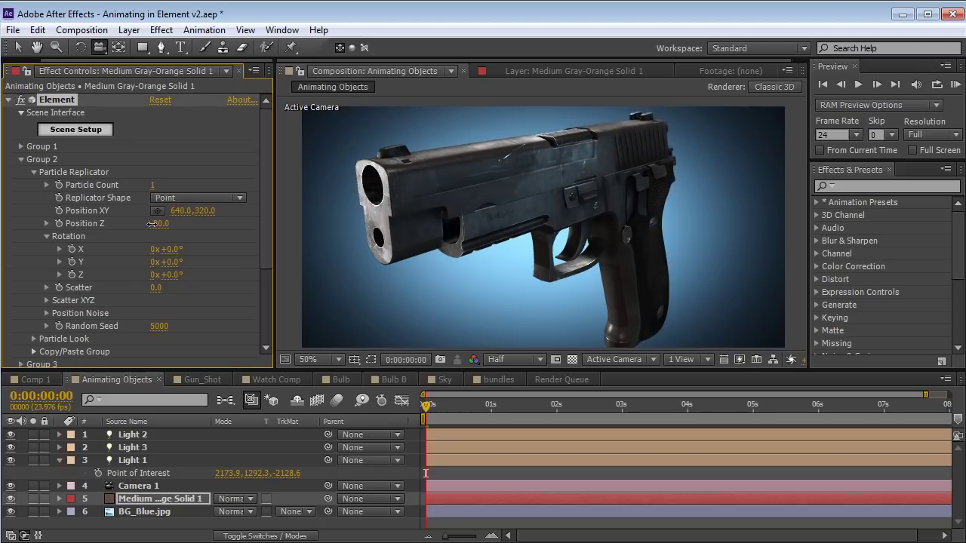
pyautogui.moveTo(151, 224); pyautogui.dragTo(155, 223)
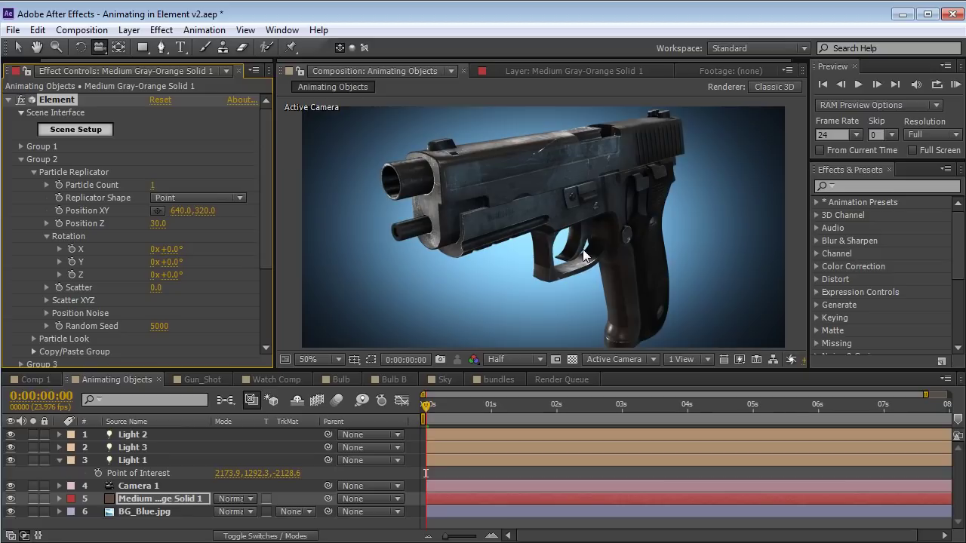
pyautogui.hotkey('ctrl', 'z')
# - Keyframe Group 2's Position Z at 0 at the start, 60 at 0:00:01:01 and 0 at 0:00:01:16
pyautogui.click(58, 223)
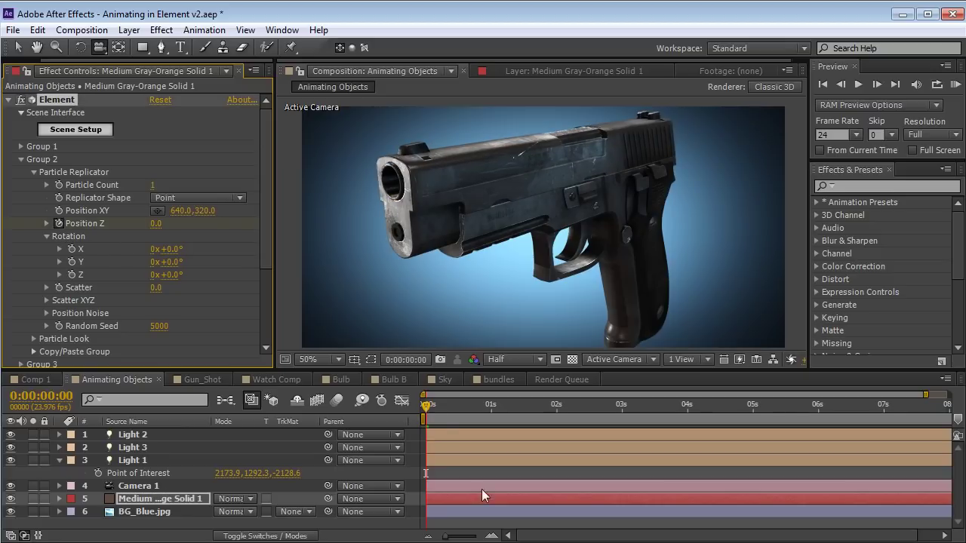
pyautogui.click(492, 406)
pyautogui.moveTo(154, 223); pyautogui.dragTo(161, 224)
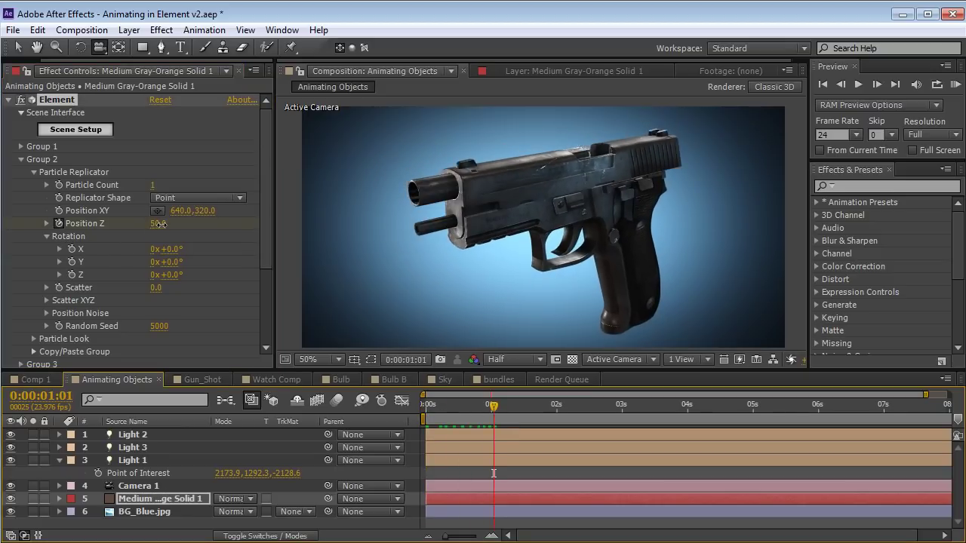
pyautogui.click(535, 406)
pyautogui.press('u')
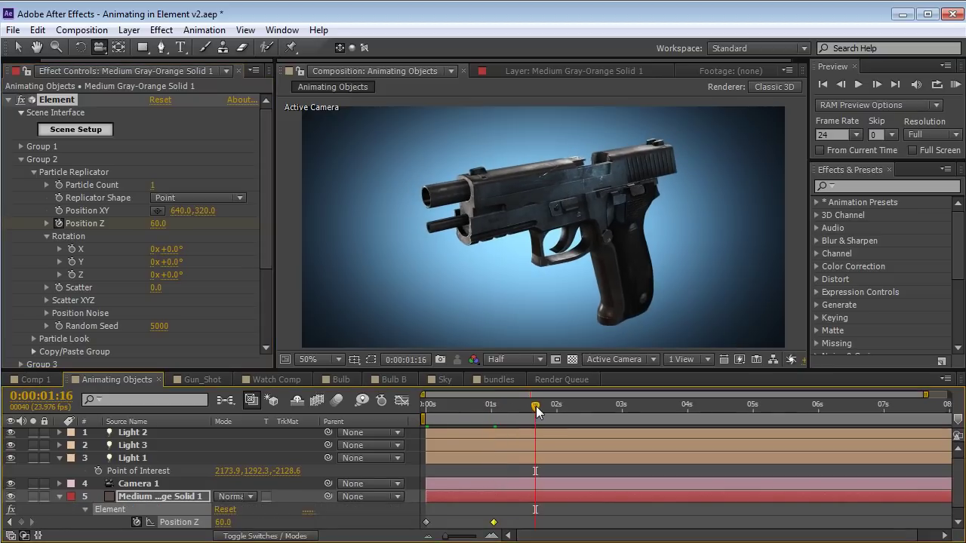
pyautogui.click(155, 224)
pyautogui.write('0')
pyautogui.press('Return')
# - Move the middle Position Z keyframe earlier in time and scrub through the slide's motion
pyautogui.moveTo(535, 406); pyautogui.dragTo(464, 437)
pyautogui.moveTo(494, 522); pyautogui.dragTo(471, 522)
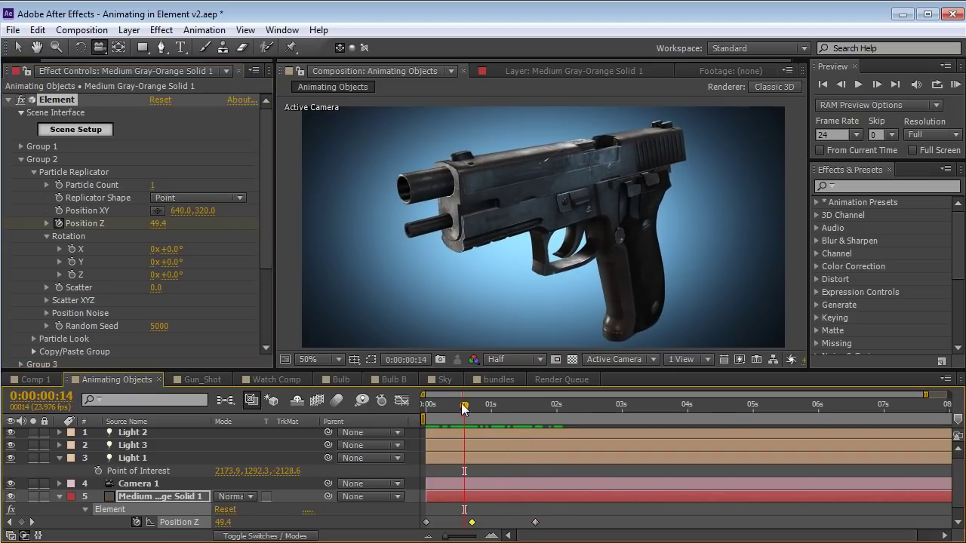
pyautogui.moveTo(464, 406); pyautogui.dragTo(442, 406)
# - Collapse Group 2's settings, reopen Scene Setup and add the 45mm_shell model from the Demo folder
pyautogui.click(20, 169)
pyautogui.click(21, 159)
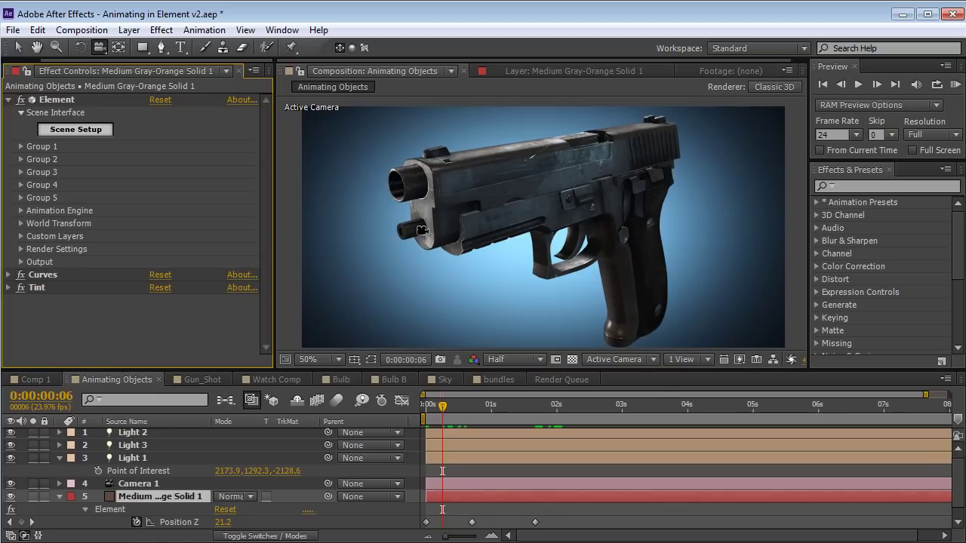
pyautogui.click(76, 129)
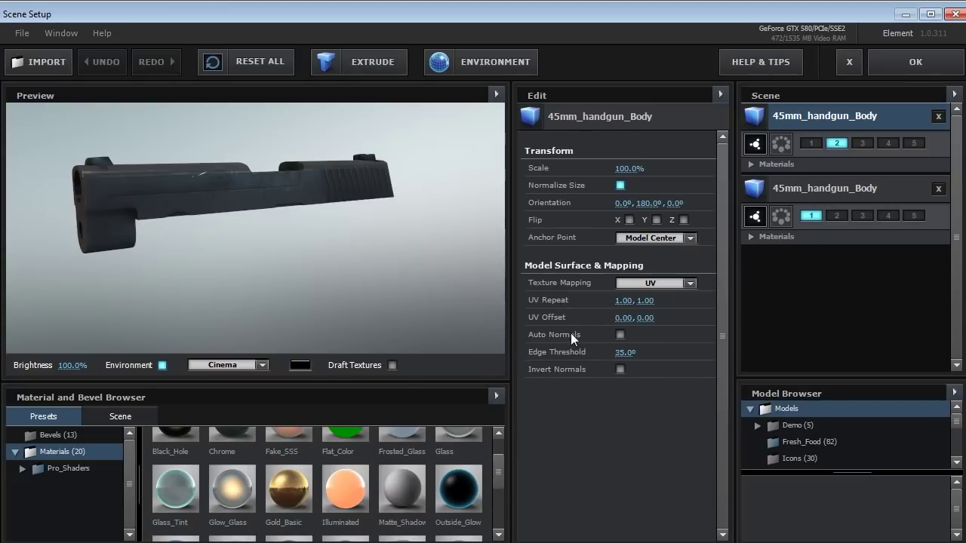
pyautogui.click(798, 423)
pyautogui.click(798, 509)
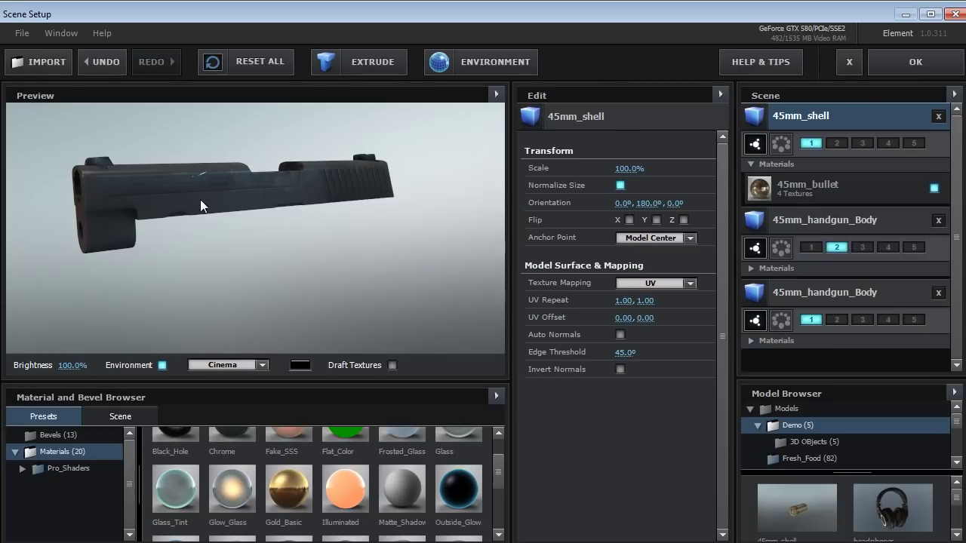
# - Inspect the 45mm_shell model in the preview, assign it to group 3 instead of group 1 and apply the scene
pyautogui.moveTo(144, 275); pyautogui.dragTo(663, 370)
pyautogui.moveTo(254, 200); pyautogui.dragTo(240, 261)
pyautogui.moveTo(182, 273); pyautogui.dragTo(342, 286)
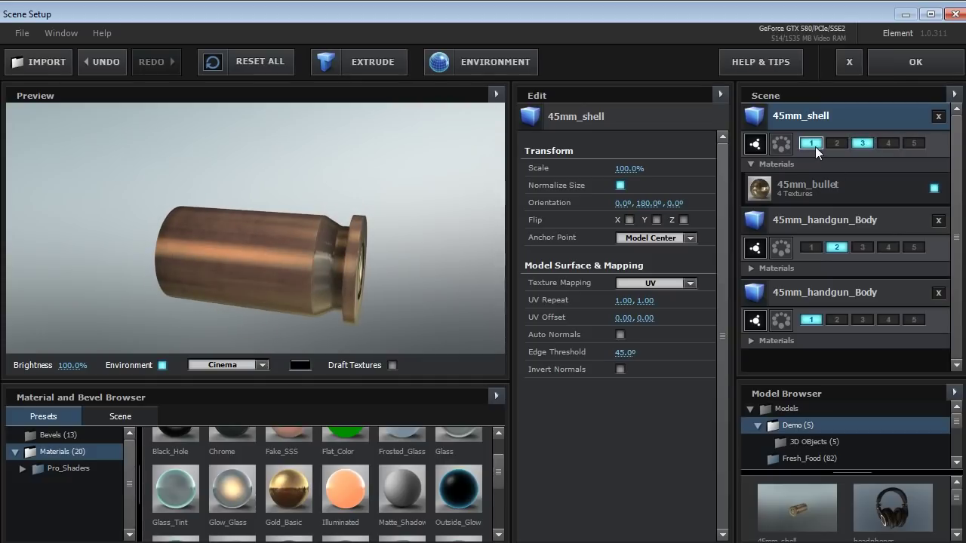
pyautogui.click(908, 62)
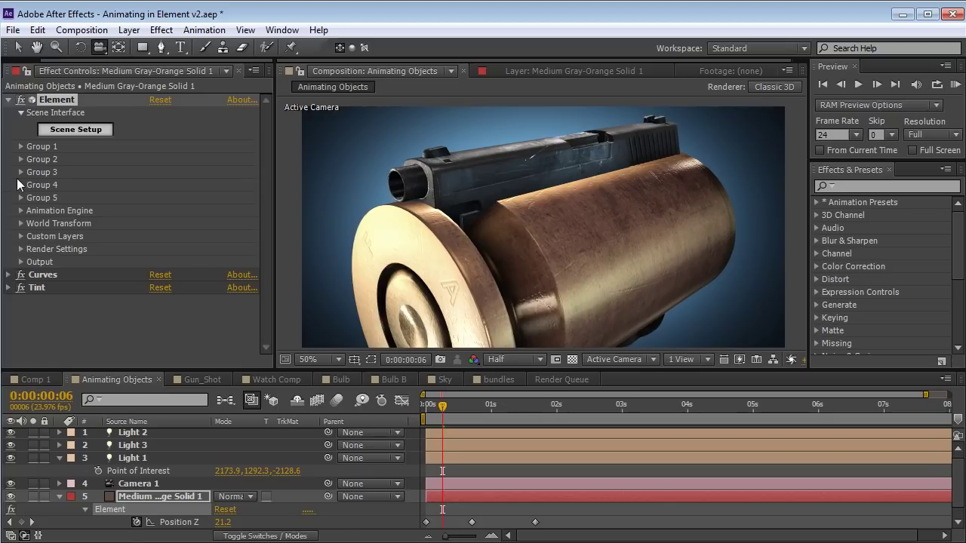
# - Set Group 3's Particle Look size to 0.80 to shrink the bullet shell
pyautogui.click(22, 173)
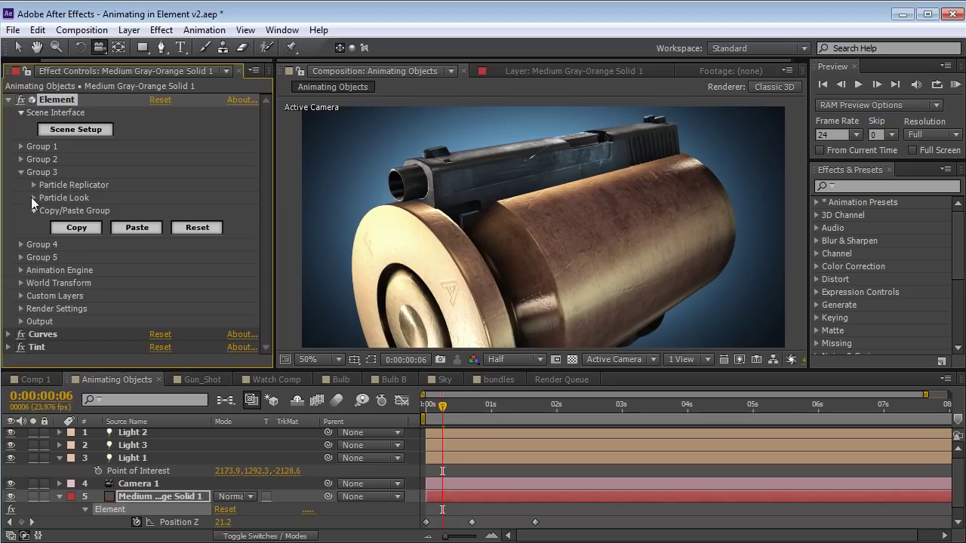
pyautogui.click(34, 198)
pyautogui.moveTo(155, 211); pyautogui.dragTo(89, 212)
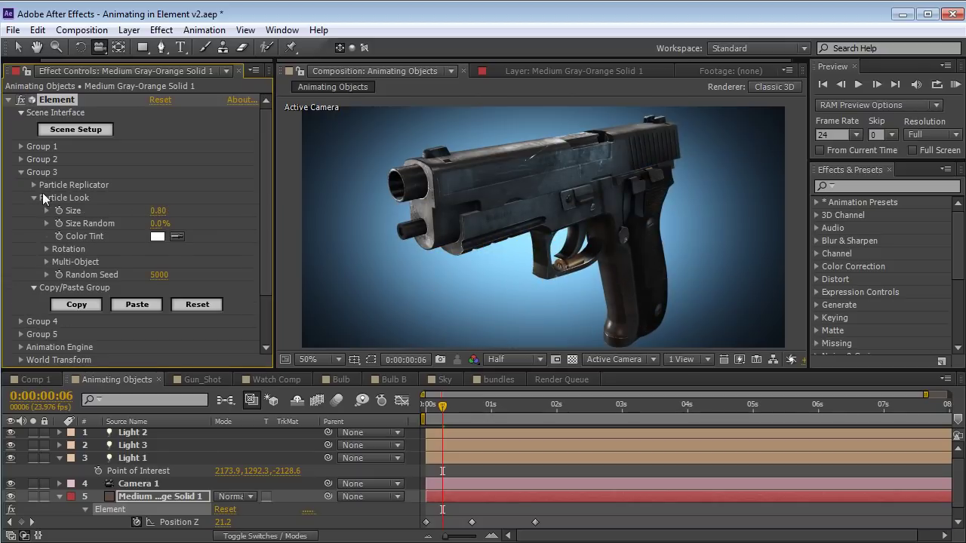
# - Set Group 3's Particle Replicator Y rotation to 117° and adjust the shell's XY position while checking it from behind the gun
pyautogui.click(33, 185)
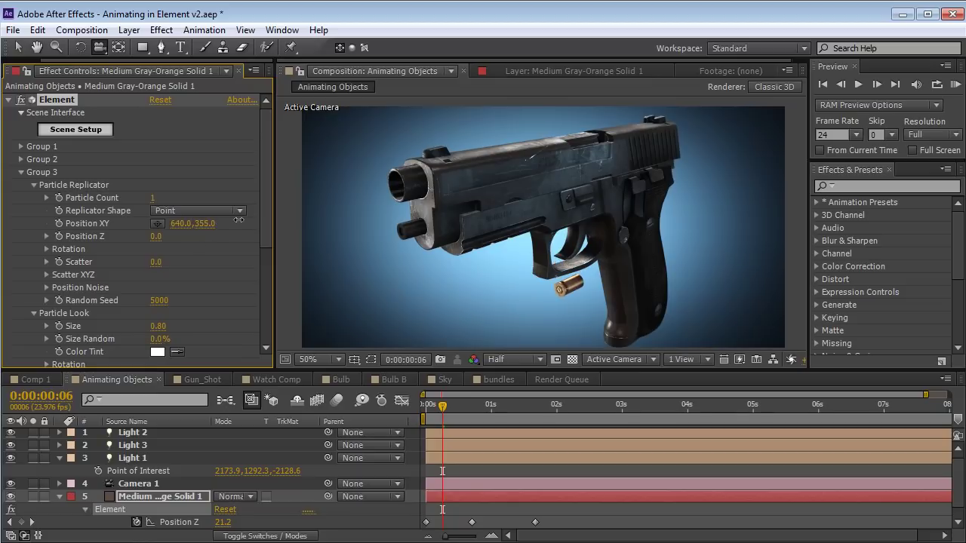
pyautogui.click(46, 249)
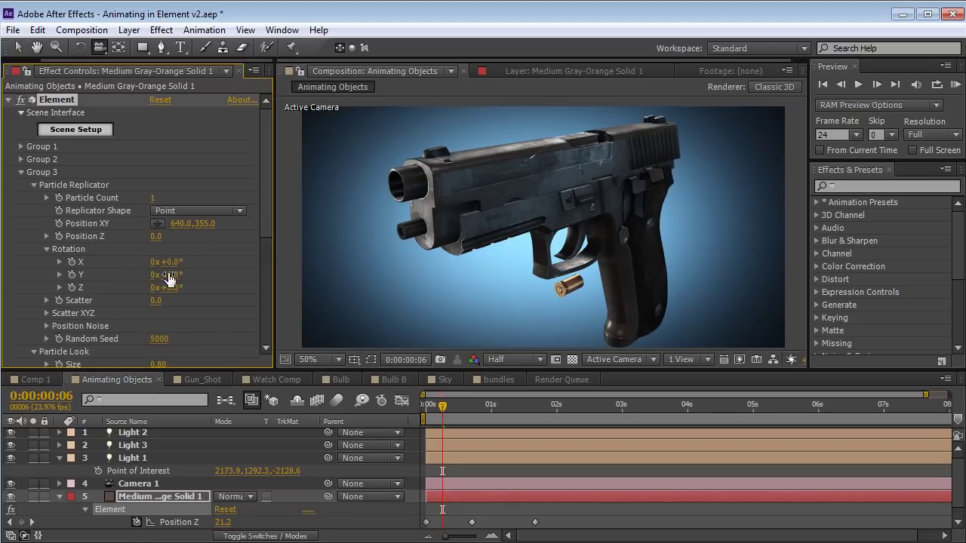
pyautogui.moveTo(167, 279); pyautogui.dragTo(249, 264)
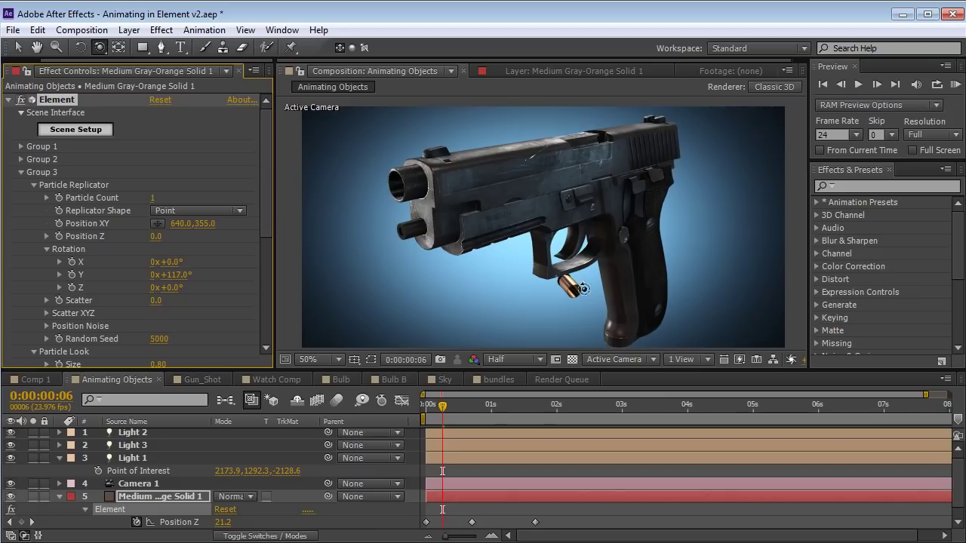
pyautogui.moveTo(205, 224); pyautogui.dragTo(224, 228)
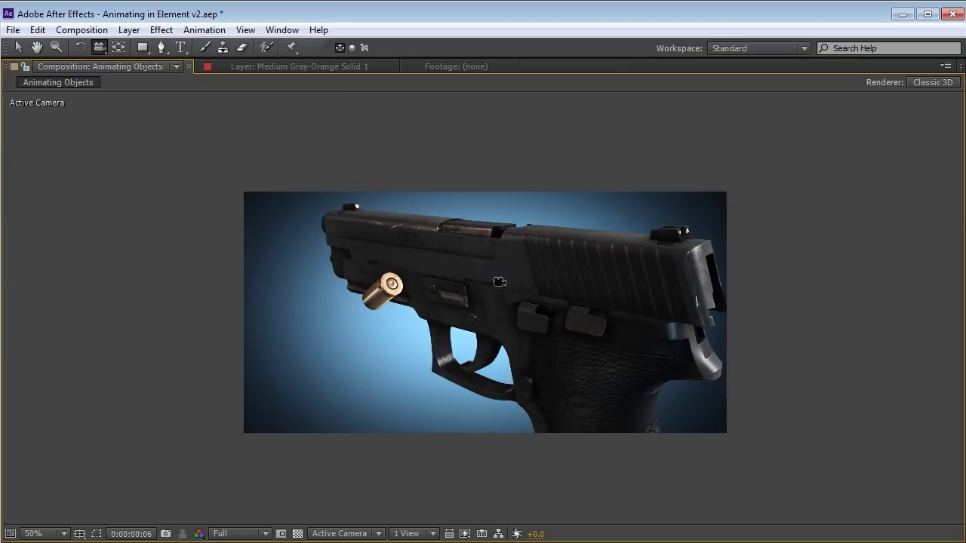
pyautogui.moveTo(497, 280)
pyautogui.mouseDown()
pyautogui.moveTo(484, 289)
pyautogui.moveTo(496, 283)
pyautogui.mouseUp()
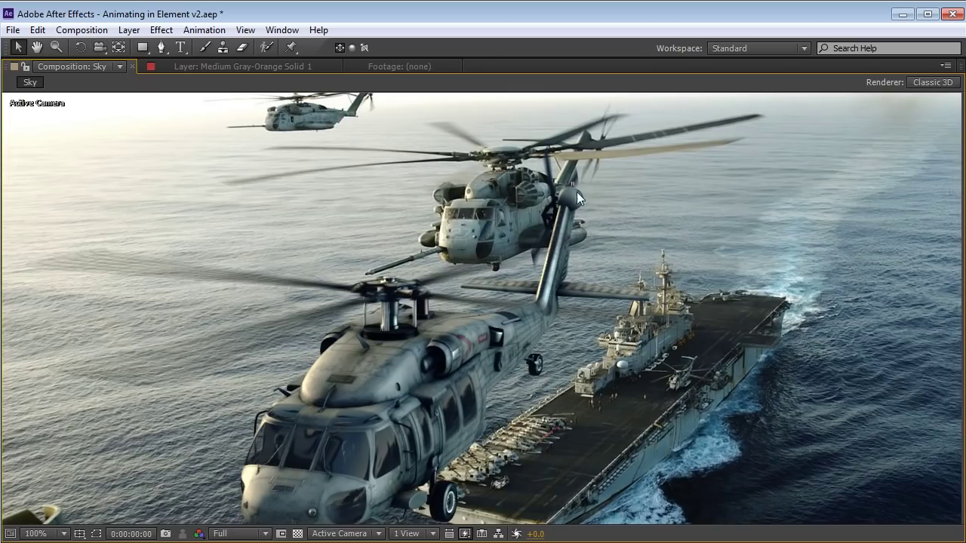
# - Preview the helicopter animation in the Sky composition and examine the frame up close
pyautogui.press('`')
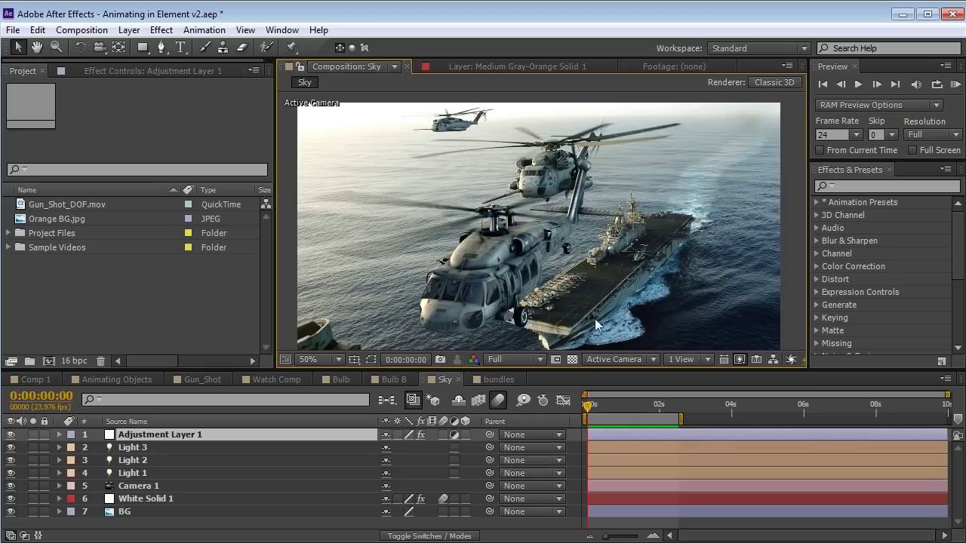
pyautogui.press('space')
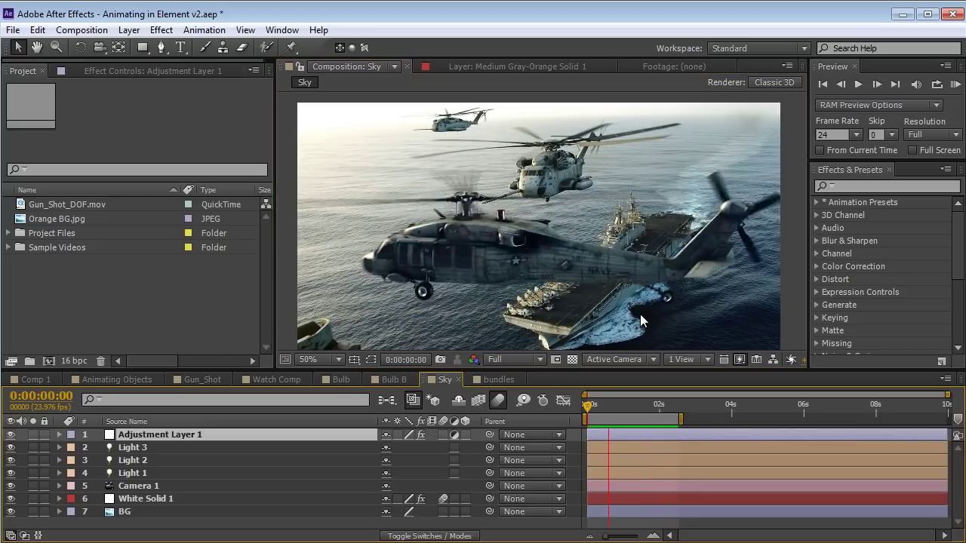
pyautogui.press('space')
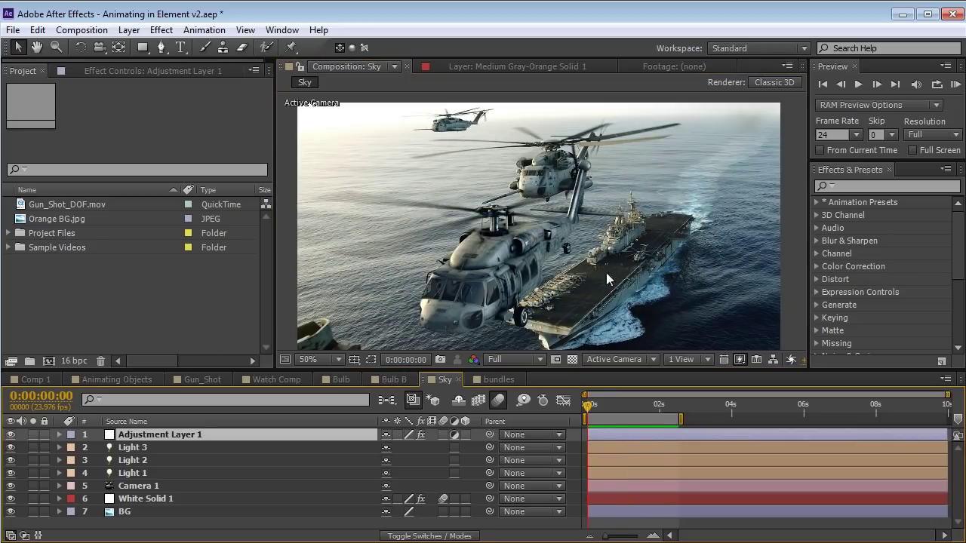
pyautogui.scroll(1, 506, 274)
pyautogui.press('`')
pyautogui.press('space')
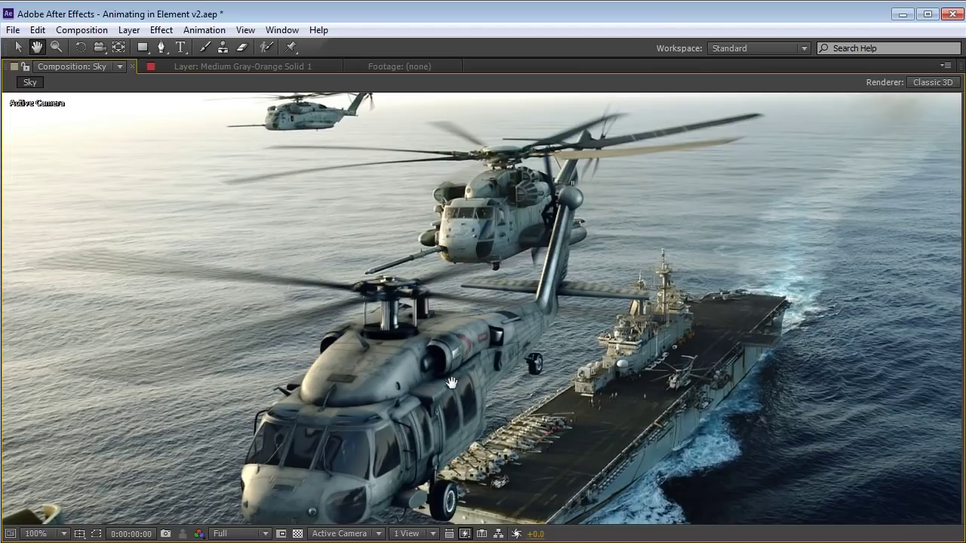
pyautogui.moveTo(446, 399); pyautogui.dragTo(548, 253)
pyautogui.press('v')
pyautogui.scroll(-1, 553, 206)
pyautogui.press('`')
pyautogui.press('space')
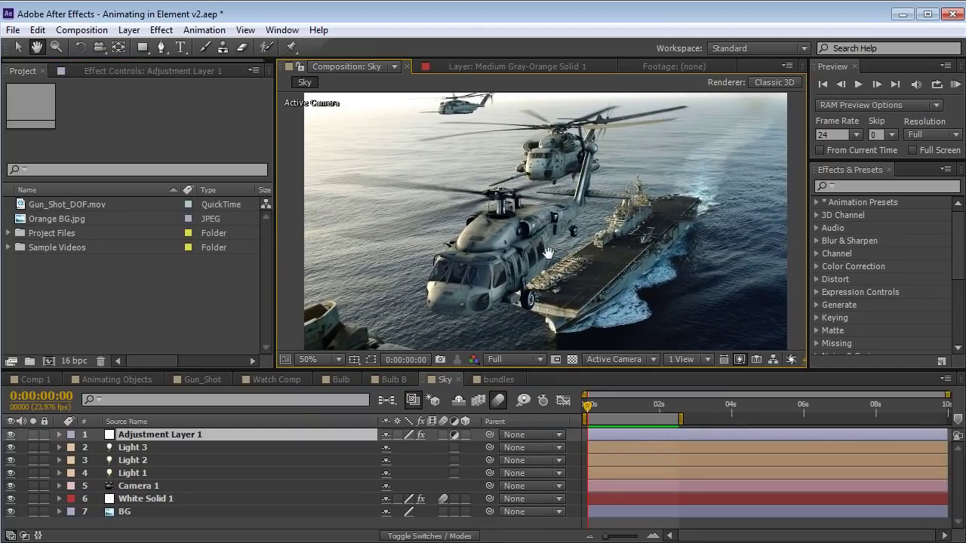
# - Disable Light 3, Light 2 and Light 1, re-enable them one by one, and examine how each lights the helicopter
pyautogui.press('v')
pyautogui.click(11, 447)
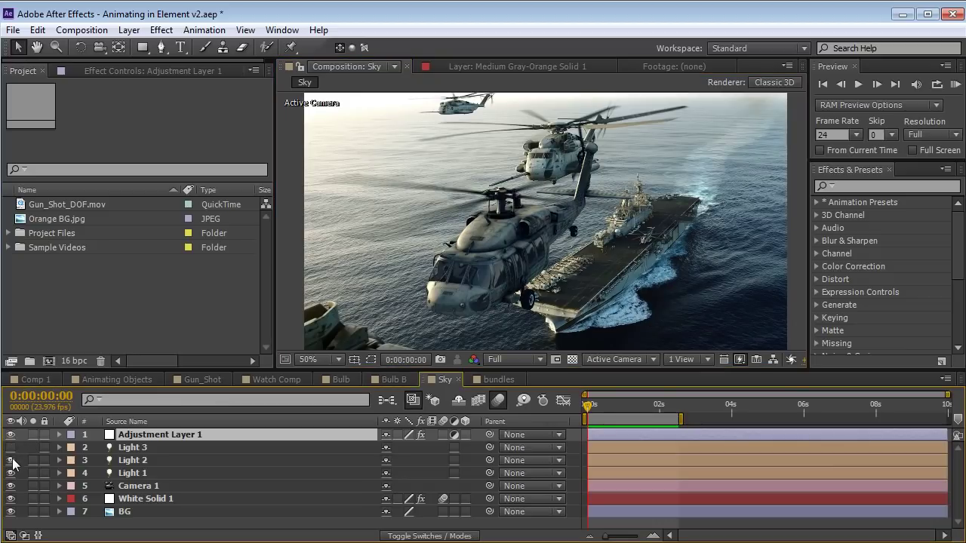
pyautogui.click(10, 460)
pyautogui.click(11, 473)
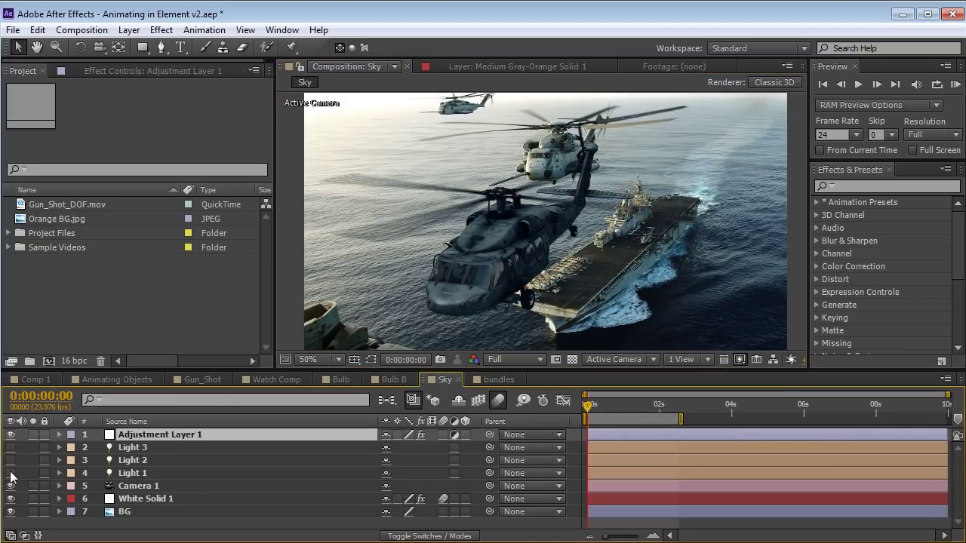
pyautogui.click(11, 448)
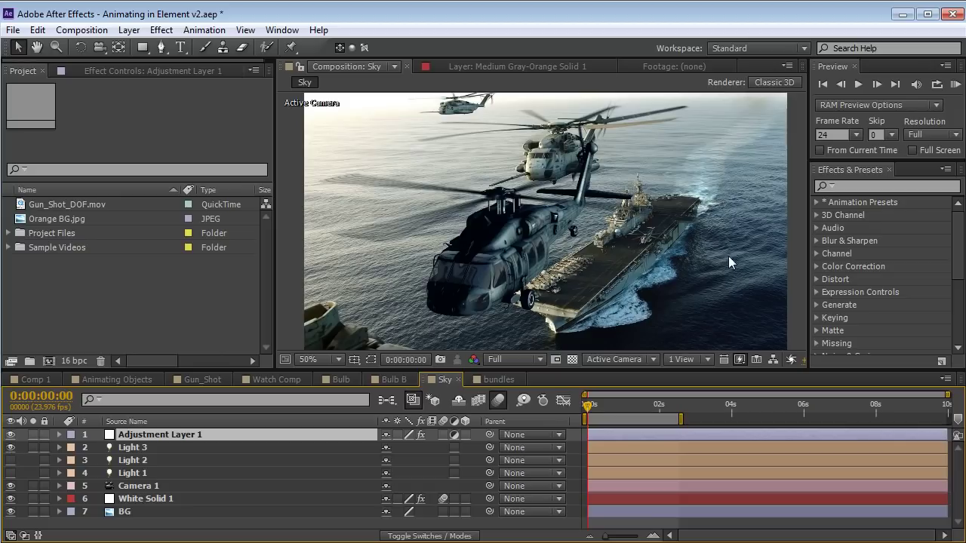
pyautogui.click(11, 461)
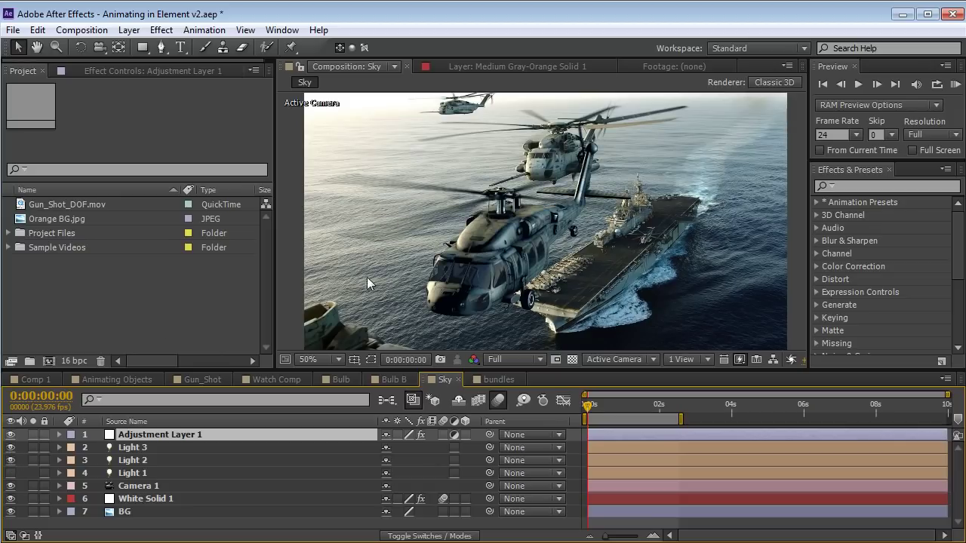
pyautogui.click(11, 473)
pyautogui.click(127, 474)
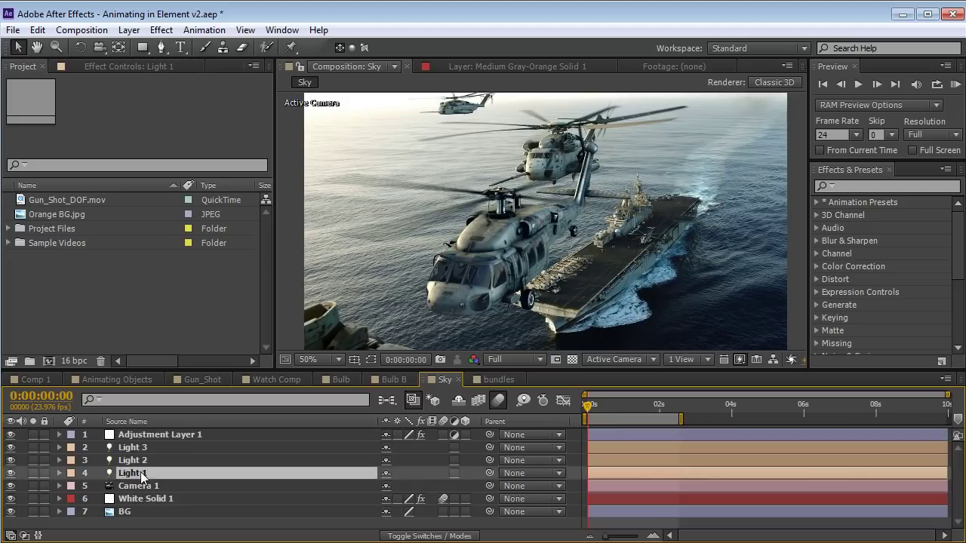
pyautogui.scroll(1, 497, 274)
pyautogui.press('`')
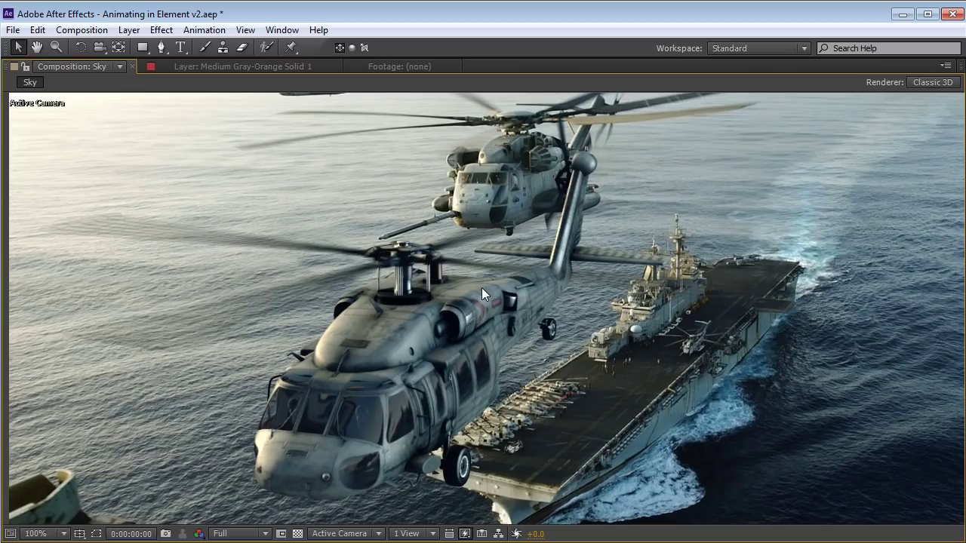
pyautogui.press('`')
pyautogui.scroll(-2, 498, 222)
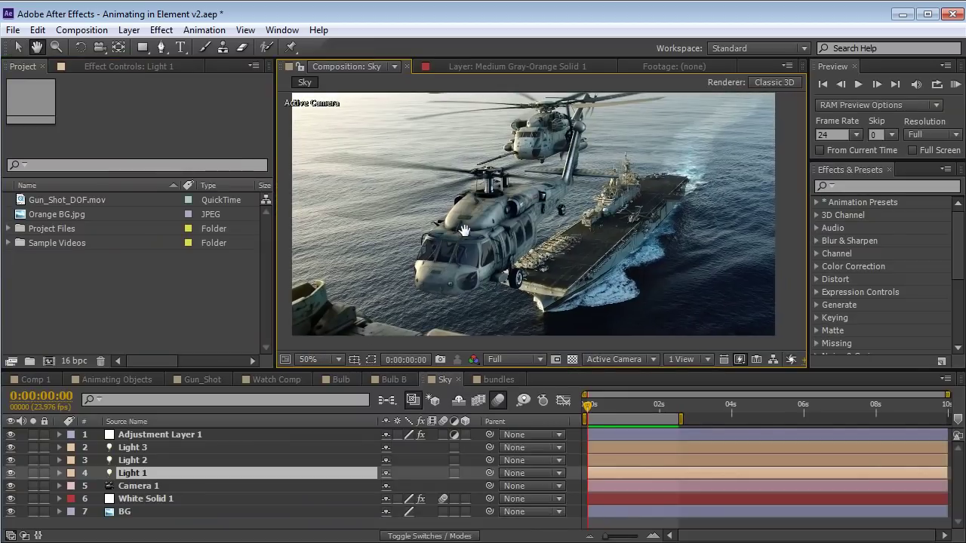
# - Compare the helicopter with motion blur off and on at 0:00:01:06, and return to the first frame
pyautogui.click(495, 400)
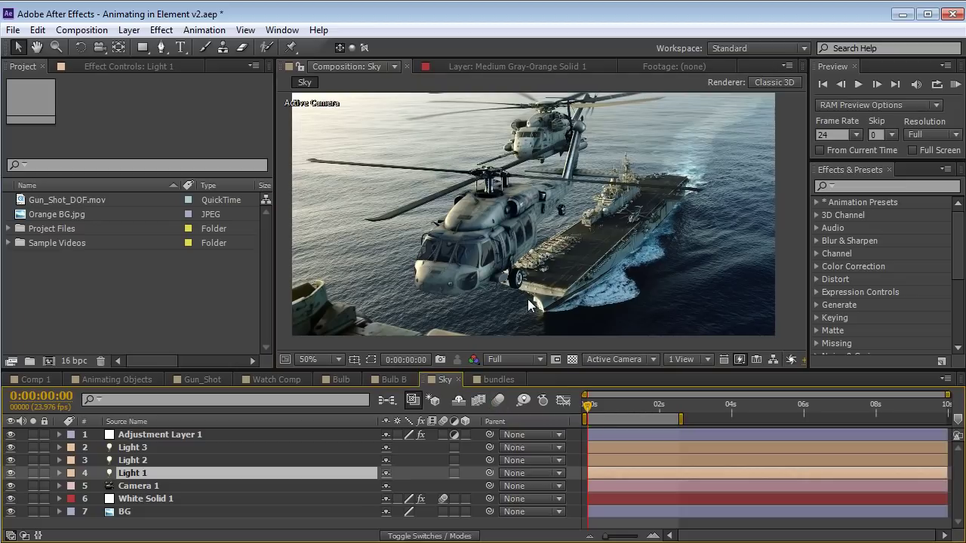
pyautogui.click(607, 405)
pyautogui.moveTo(620, 416); pyautogui.dragTo(632, 411)
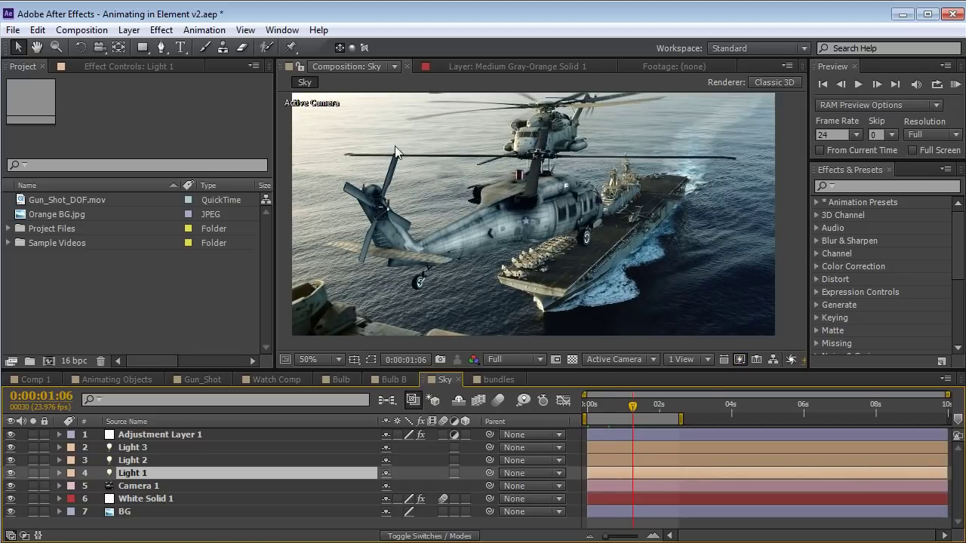
pyautogui.click(498, 400)
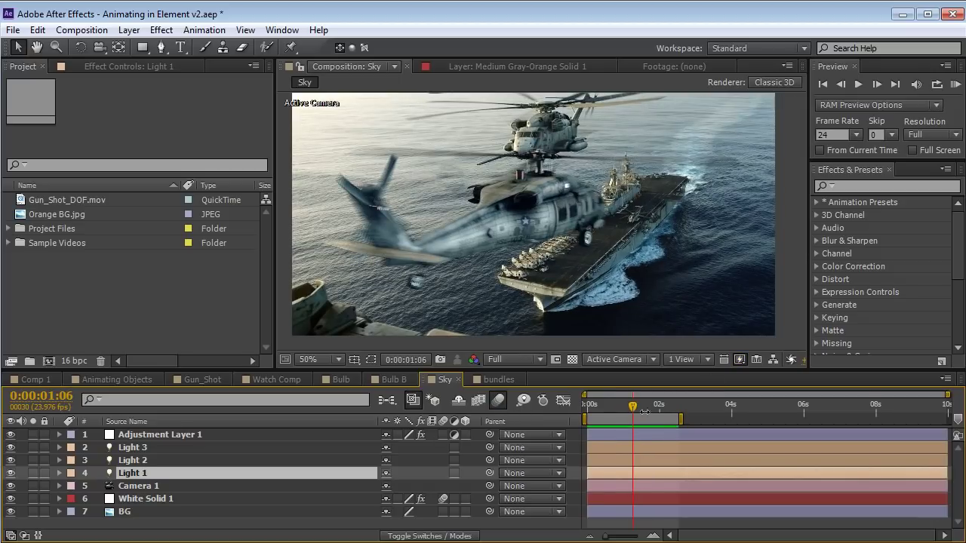
pyautogui.moveTo(634, 407); pyautogui.dragTo(566, 420)
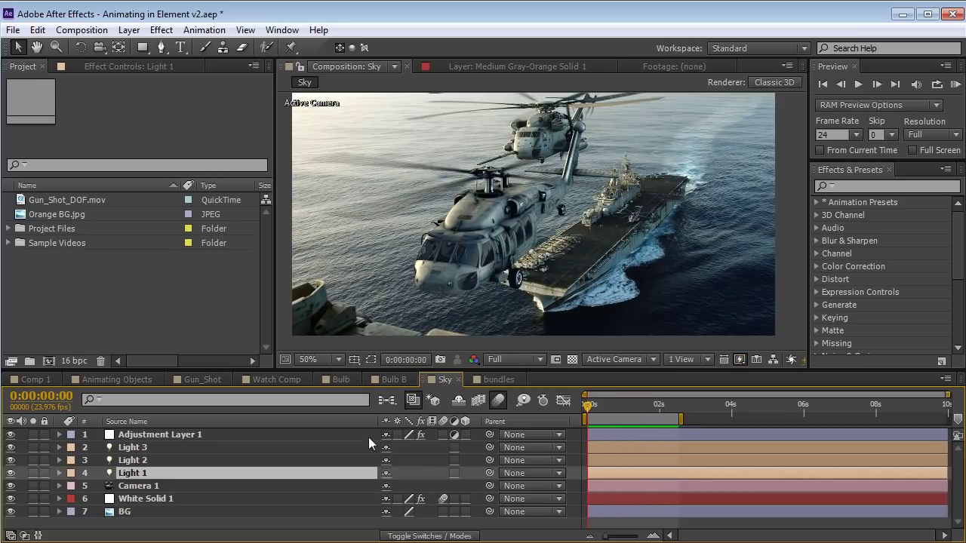
# - Select the White Solid 1 helicopter layer and turn off motion blur for the Sky composition at the first frame
pyautogui.click(498, 184)
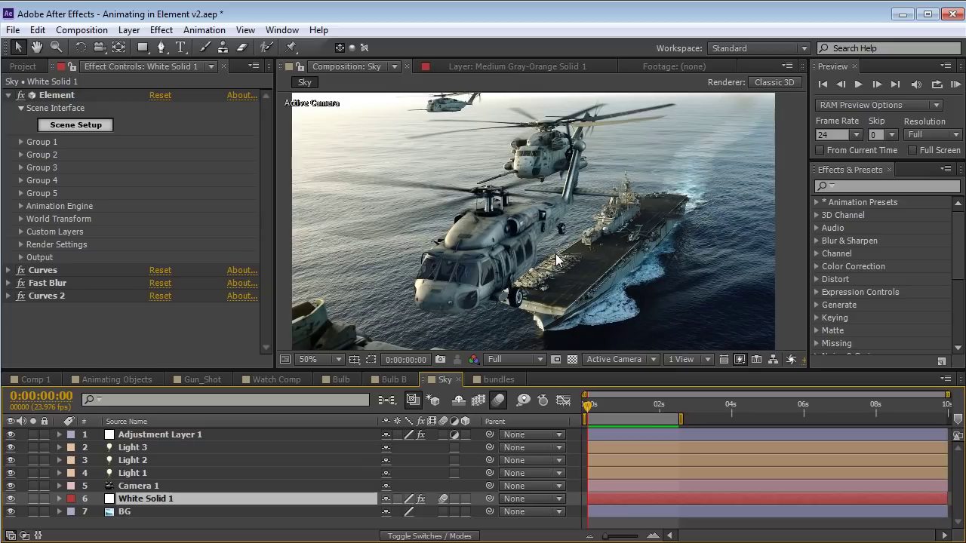
pyautogui.moveTo(592, 405); pyautogui.dragTo(570, 413)
pyautogui.click(498, 402)
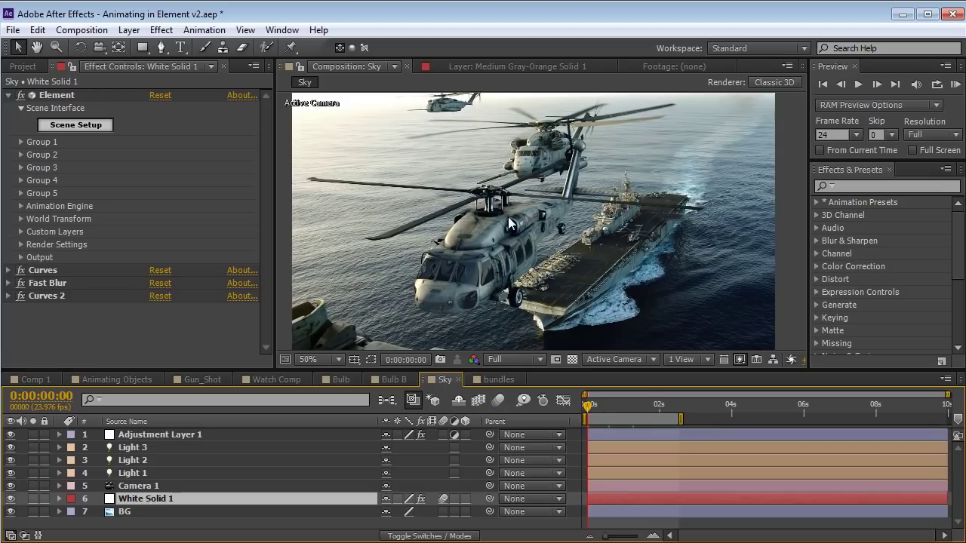
# - Examine the helicopter and its rotor blades up close without motion blur in the Sky composition
pyautogui.press('c')
pyautogui.moveTo(511, 224); pyautogui.dragTo(490, 238)
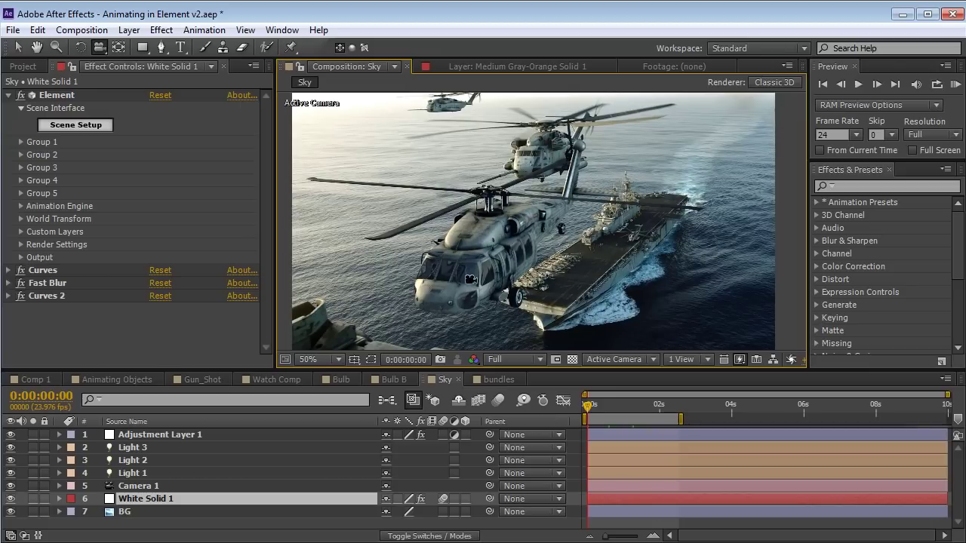
pyautogui.moveTo(475, 282); pyautogui.dragTo(505, 267)
pyautogui.press('`')
pyautogui.press('.')
pyautogui.press('space')
pyautogui.press('c')
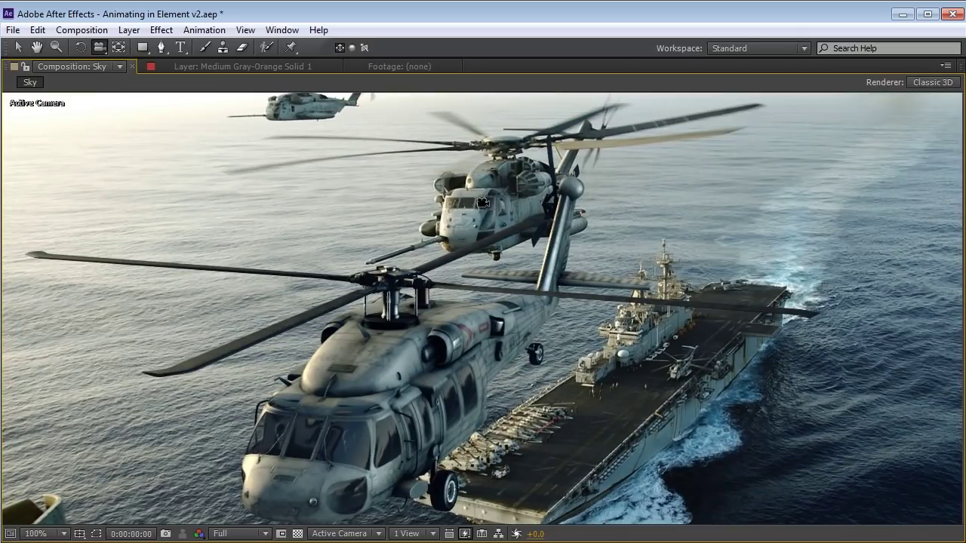
pyautogui.press('`')
pyautogui.press(',')
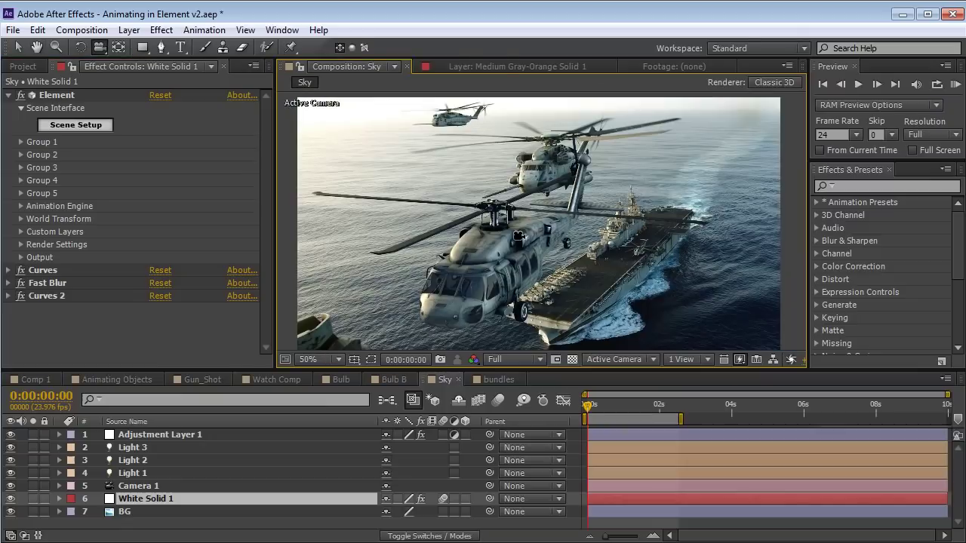
pyautogui.press('space')
pyautogui.moveTo(579, 232); pyautogui.dragTo(562, 234)
# - Open Scene Setup for White Solid 1's Element effect and inspect the complete Black Hawk model from several angles in the preview
pyautogui.click(166, 222)
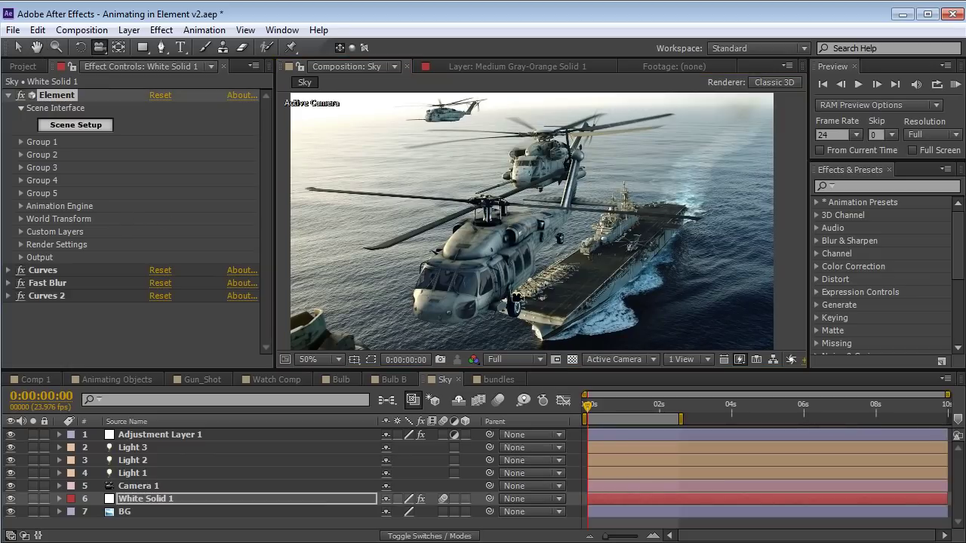
pyautogui.click(82, 125)
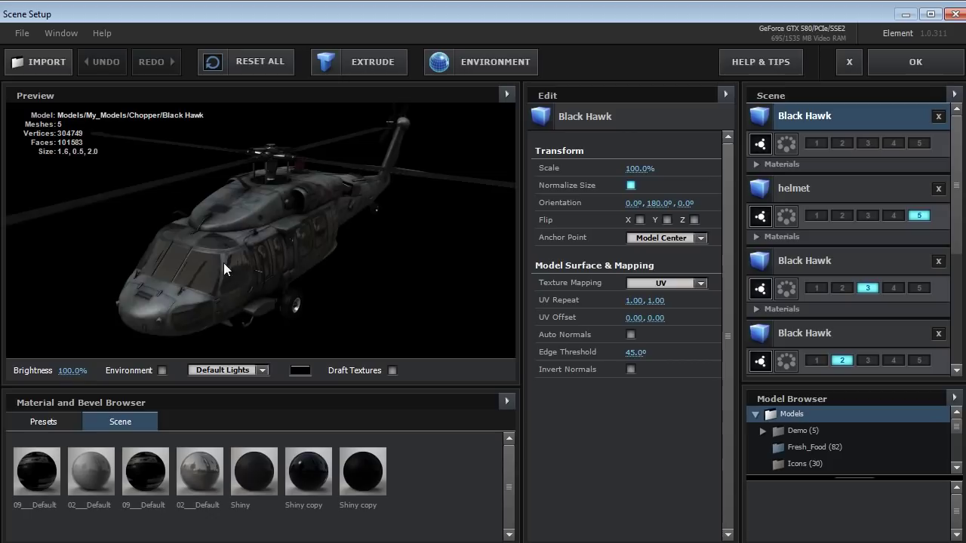
pyautogui.moveTo(223, 263); pyautogui.dragTo(204, 188)
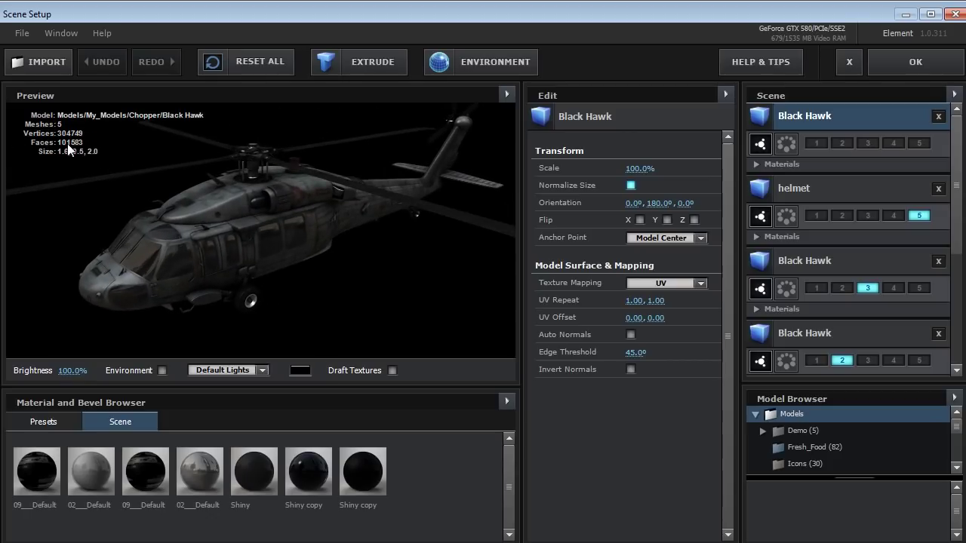
pyautogui.moveTo(183, 223); pyautogui.dragTo(241, 252)
pyautogui.scroll(5, 237, 242)
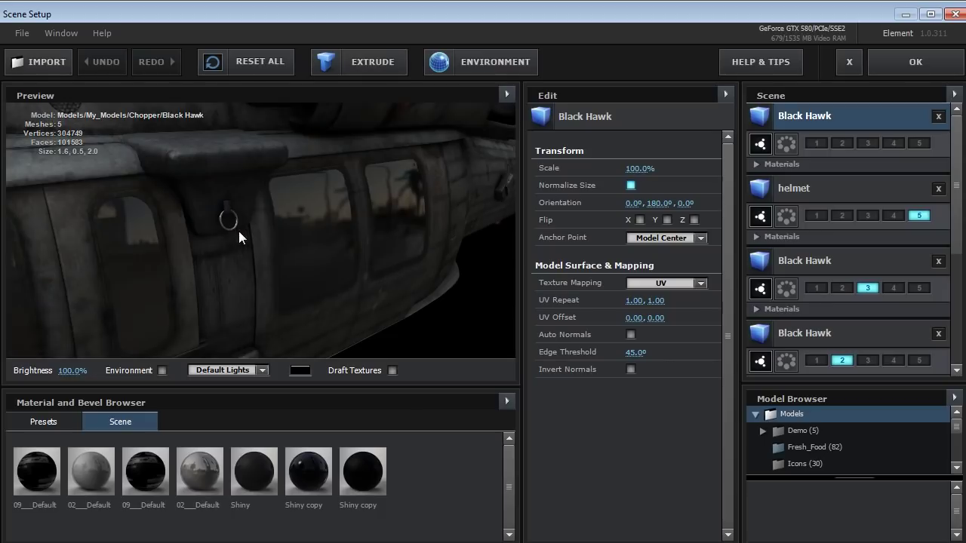
pyautogui.moveTo(233, 208); pyautogui.dragTo(319, 218)
pyautogui.scroll(-5, 276, 245)
pyautogui.moveTo(276, 244)
pyautogui.mouseDown()
pyautogui.moveTo(285, 236)
pyautogui.moveTo(307, 243)
pyautogui.moveTo(258, 242)
pyautogui.moveTo(314, 247)
pyautogui.moveTo(317, 262)
pyautogui.moveTo(279, 248)
pyautogui.moveTo(270, 231)
pyautogui.mouseUp()
pyautogui.scroll(-4, 317, 256)
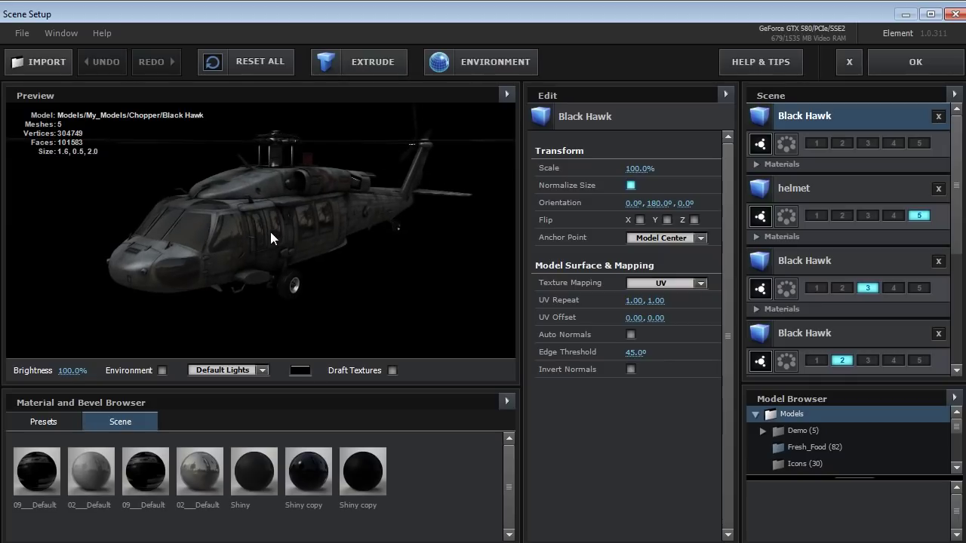
pyautogui.moveTo(270, 231); pyautogui.dragTo(261, 255)
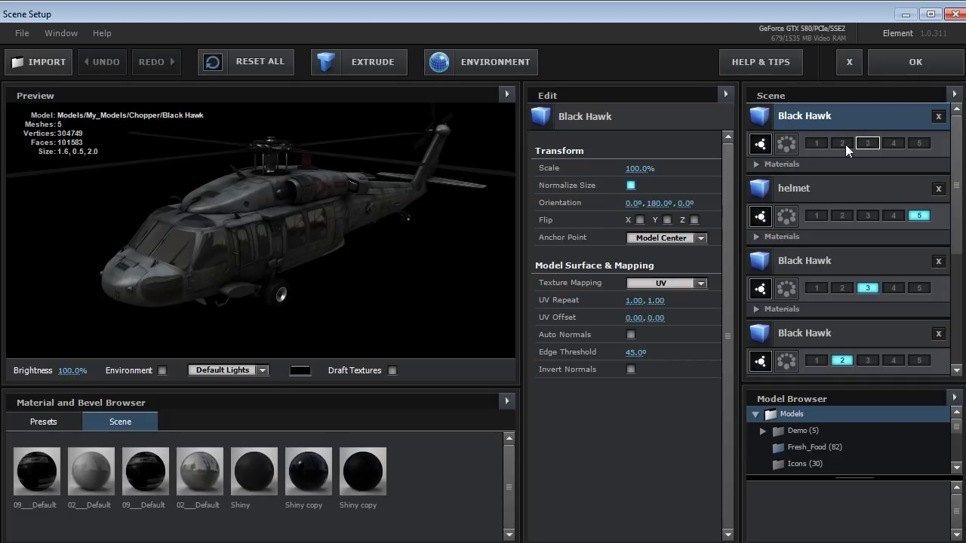
pyautogui.moveTo(298, 181); pyautogui.dragTo(284, 196)
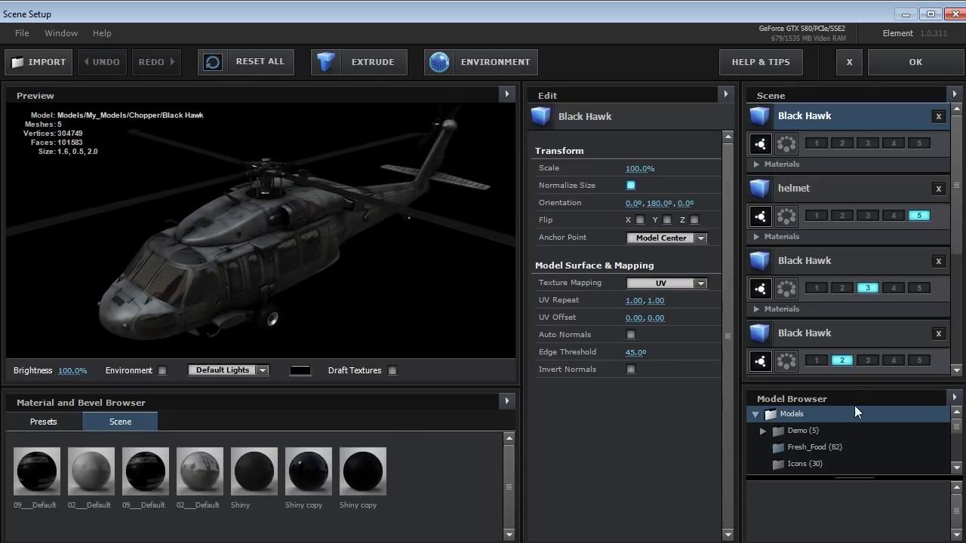
# - Enlarge the Scene list and select the Black Hawk copy assigned to group 1 to view the body without rotors
pyautogui.moveTo(845, 386); pyautogui.dragTo(843, 433)
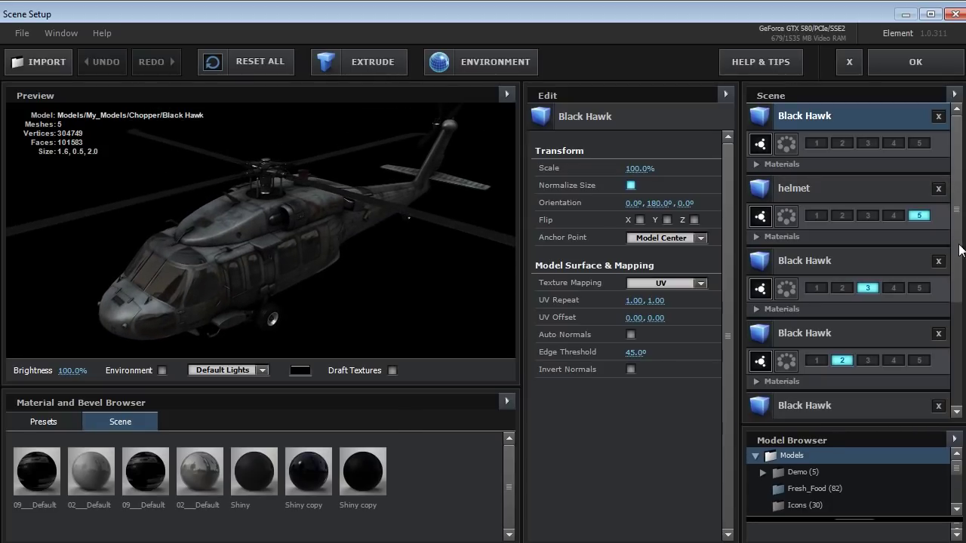
pyautogui.moveTo(960, 242); pyautogui.dragTo(948, 345)
pyautogui.click(830, 235)
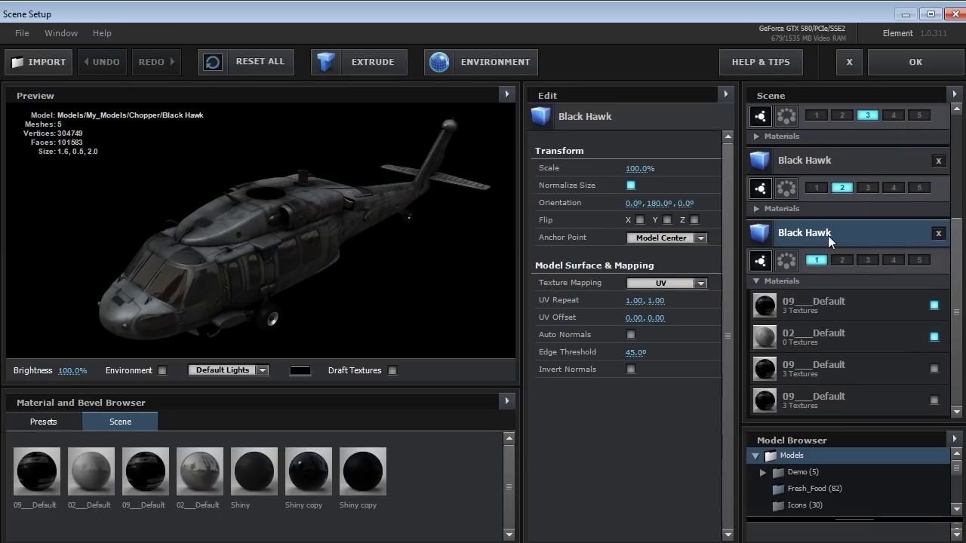
# - Show the group 2 Black Hawk copy containing the tail rotor and change the preview background color to gray
pyautogui.moveTo(262, 229); pyautogui.dragTo(205, 232)
pyautogui.click(816, 260)
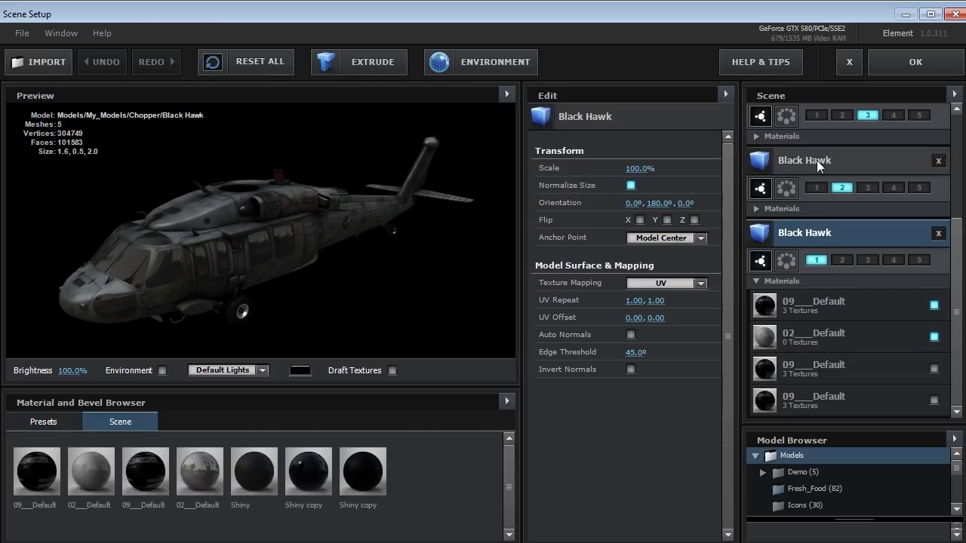
pyautogui.click(299, 369)
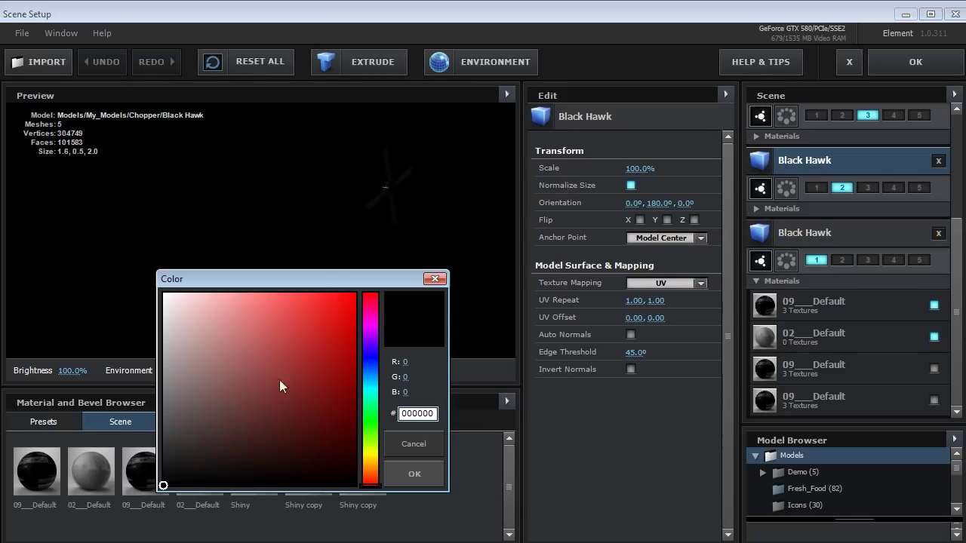
pyautogui.moveTo(279, 380); pyautogui.dragTo(152, 407)
pyautogui.click(401, 472)
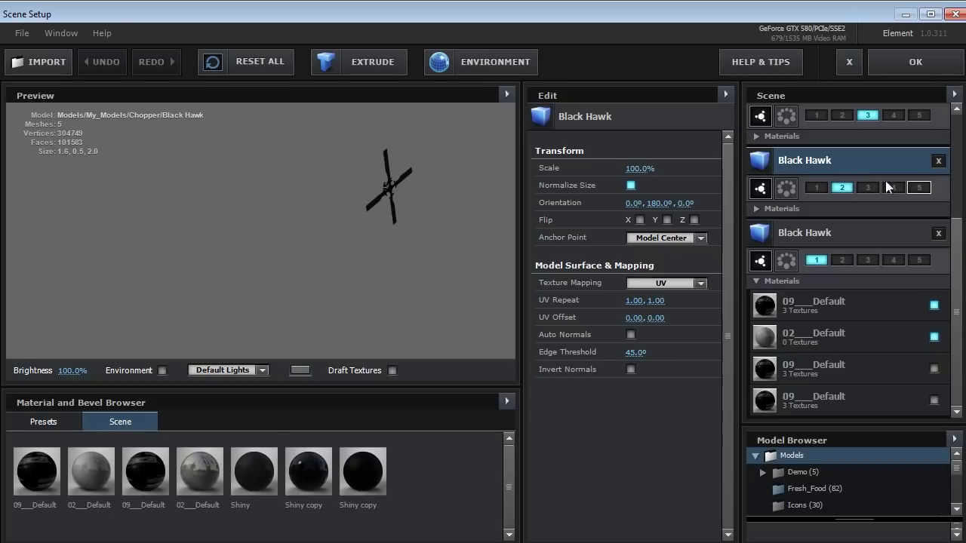
# - Inspect the group 3 main rotor copy and the group 5 helmet model in the preview
pyautogui.scroll(3, 953, 251)
pyautogui.click(830, 175)
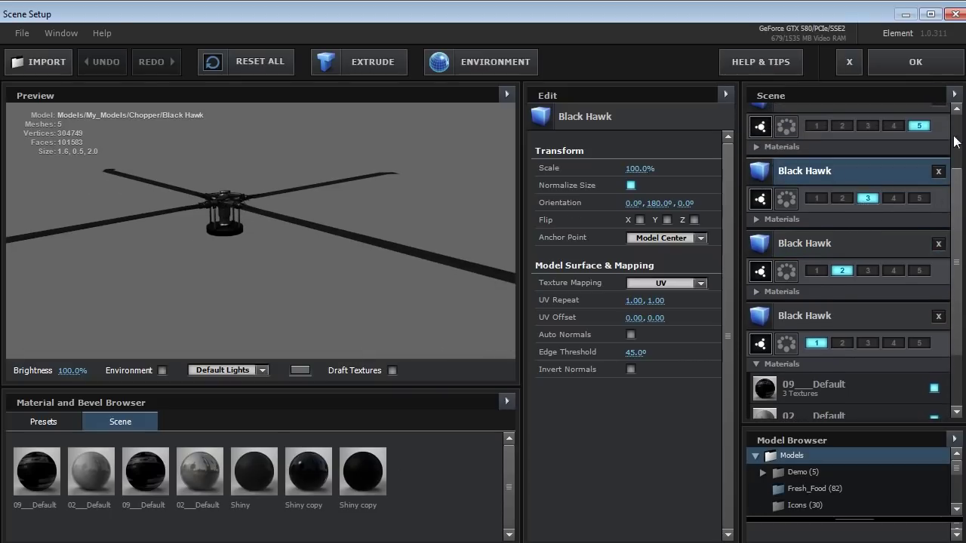
pyautogui.scroll(1, 834, 132)
pyautogui.click(834, 134)
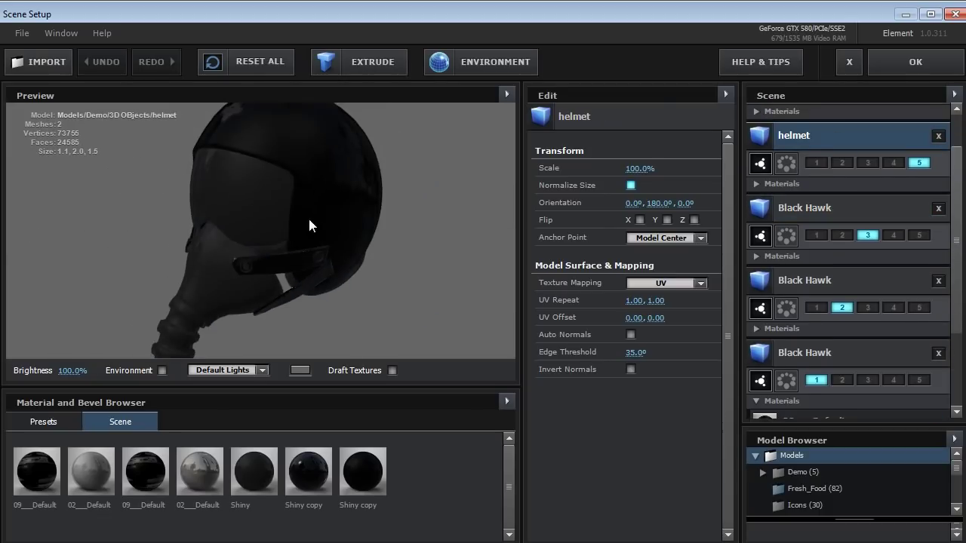
pyautogui.moveTo(310, 220); pyautogui.dragTo(234, 228)
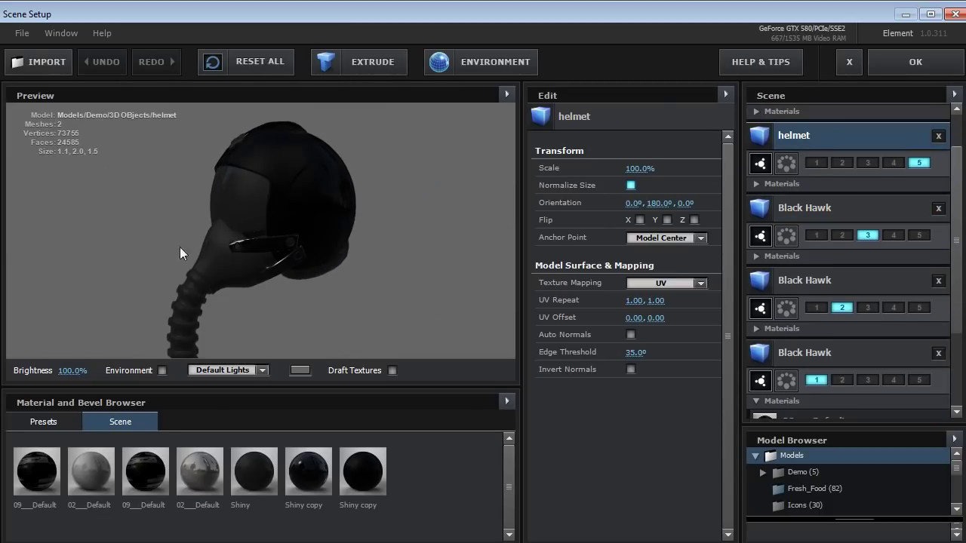
pyautogui.moveTo(180, 247); pyautogui.dragTo(299, 353)
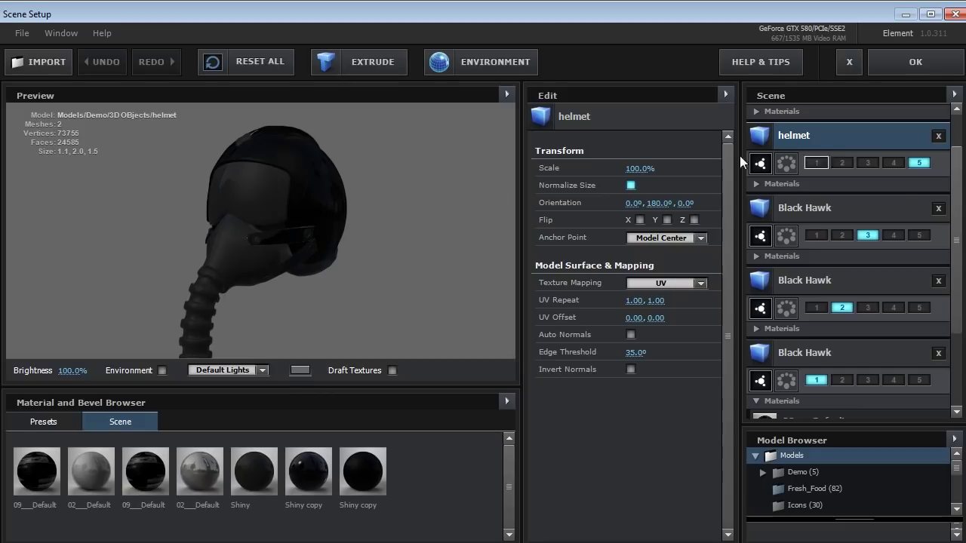
# - Select the group 1 Black Hawk body again, accept Scene Setup and expand the Group 2 settings
pyautogui.scroll(-3, 942, 233)
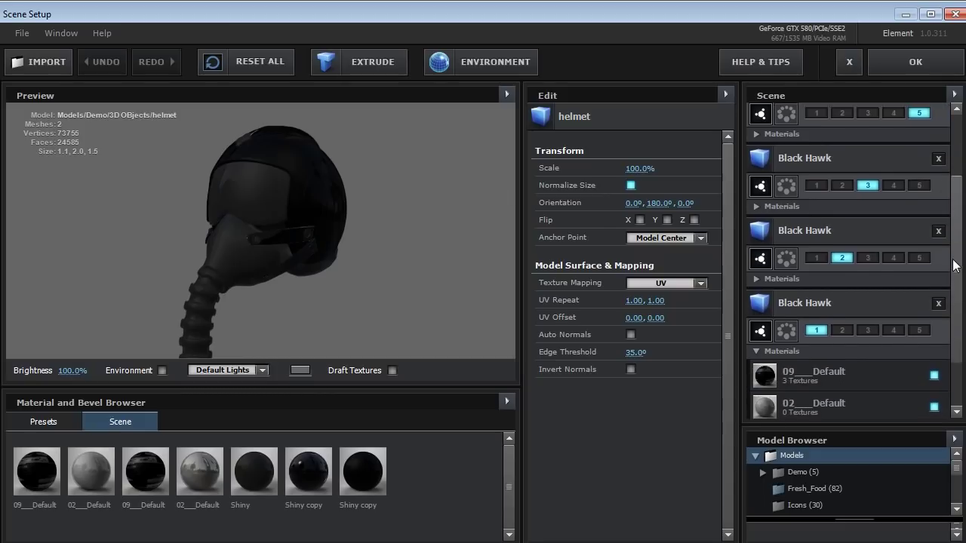
pyautogui.click(812, 298)
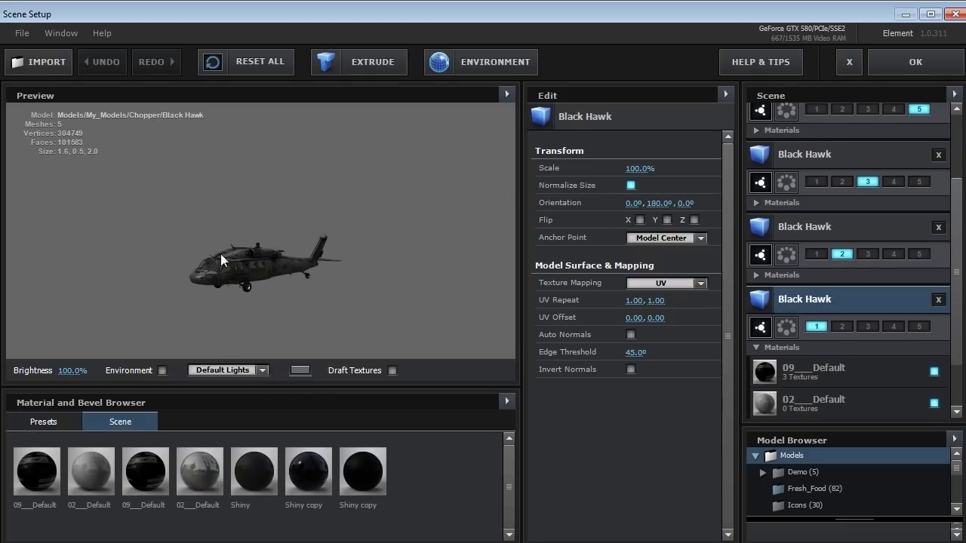
pyautogui.click(898, 58)
pyautogui.click(20, 156)
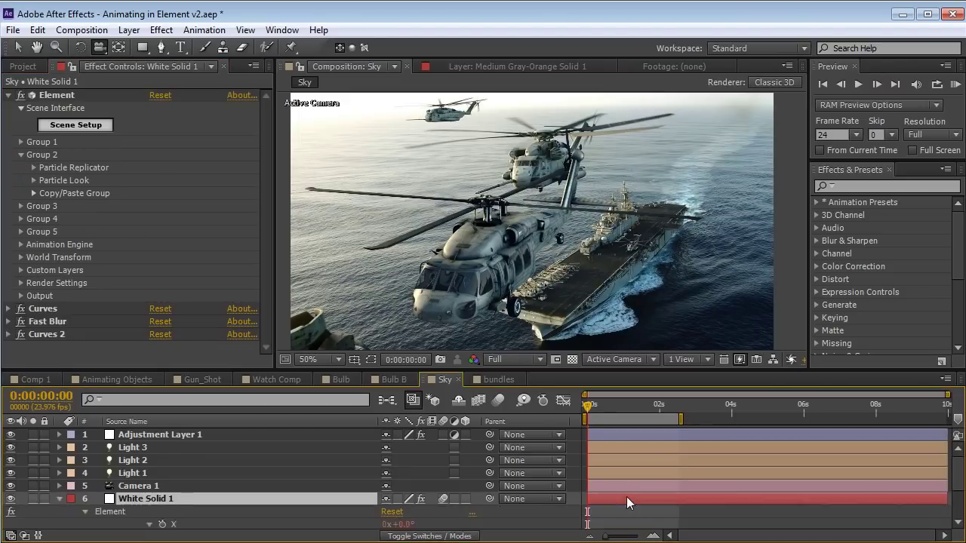
# - Reveal the expressions on White Solid 1 and scrub to 0:00:00:14 to check the spinning rotors
pyautogui.press('e')
pyautogui.press('e')
pyautogui.press('y')
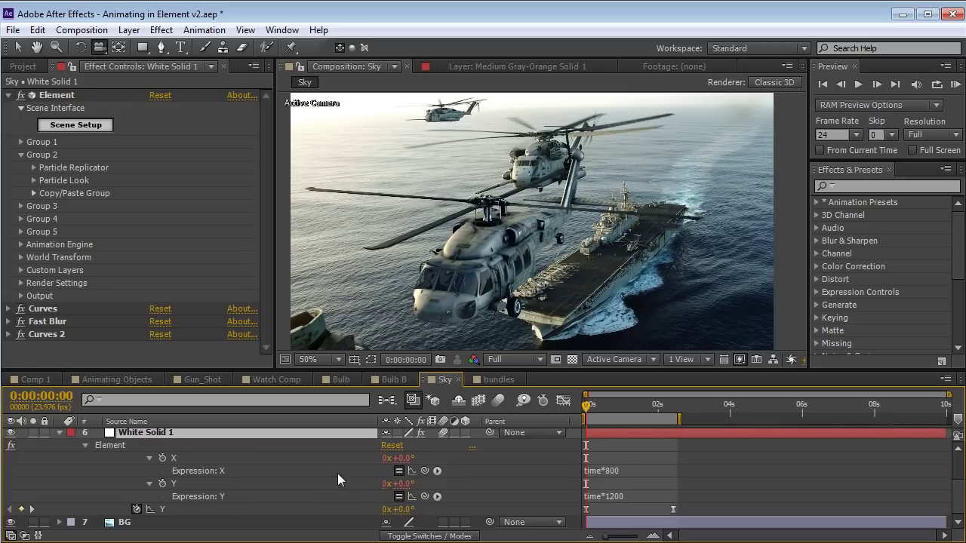
pyautogui.click(637, 463)
pyautogui.moveTo(405, 458); pyautogui.dragTo(480, 459)
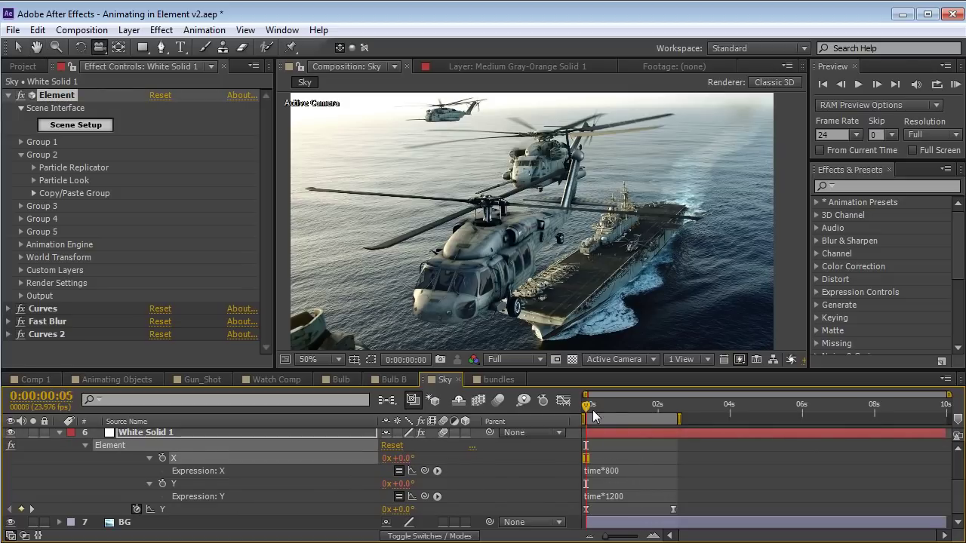
pyautogui.moveTo(593, 411); pyautogui.dragTo(607, 409)
# - Remove the time*800 and time*1200 expressions from the rotors' X and Y rotation and set X to 103°
pyautogui.click(626, 471)
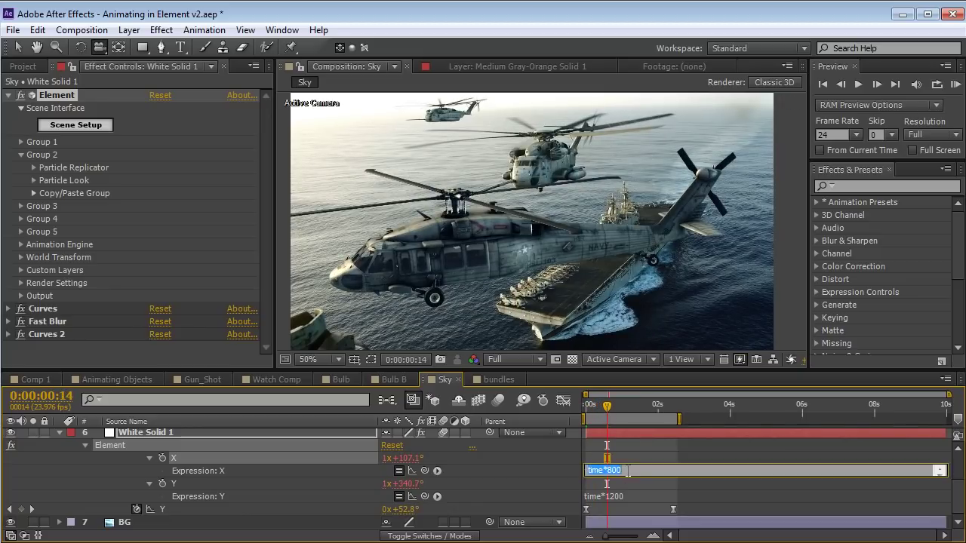
pyautogui.press('BackSpace')
pyautogui.press('KP_Enter')
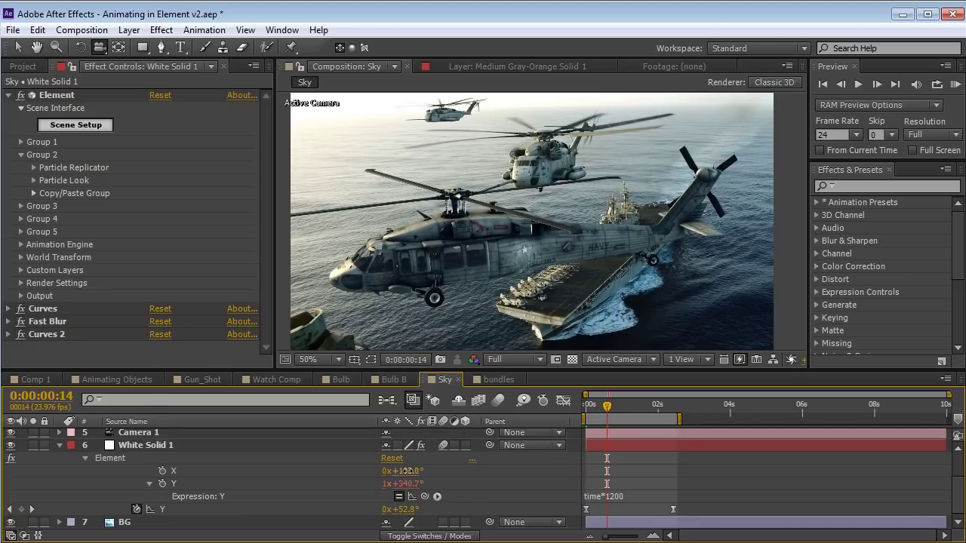
pyautogui.moveTo(436, 468); pyautogui.dragTo(646, 483)
pyautogui.click(605, 495)
pyautogui.press('BackSpace')
pyautogui.click(596, 485)
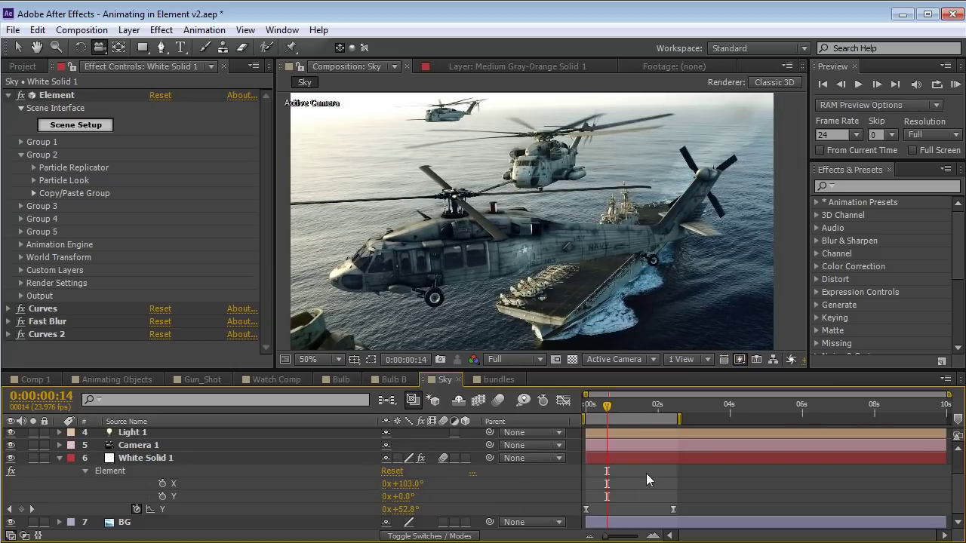
# - Undo the removal of the rotor rotation expressions and return to the first frame
pyautogui.hotkey('ctrl', 'z')
pyautogui.hotkey('ctrl', 'z')
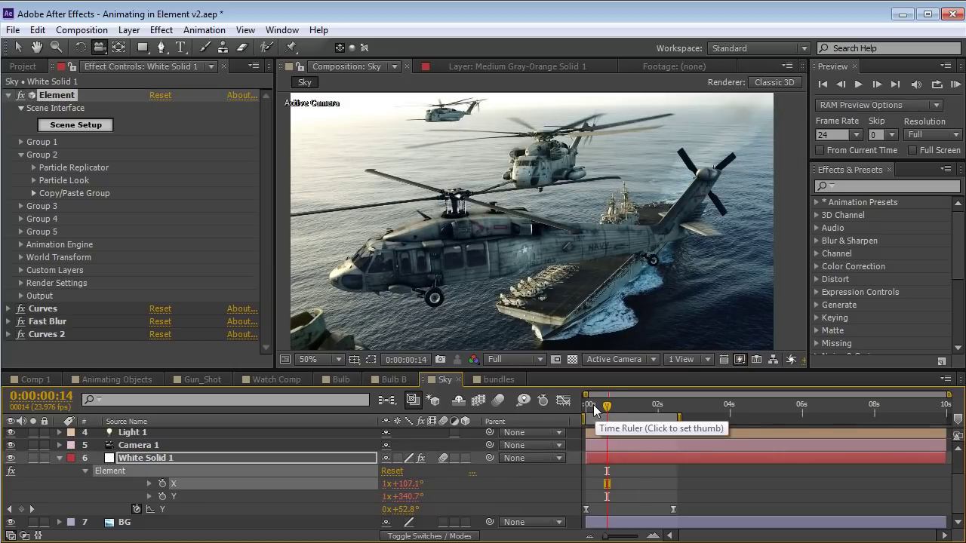
pyautogui.moveTo(593, 405); pyautogui.dragTo(547, 412)
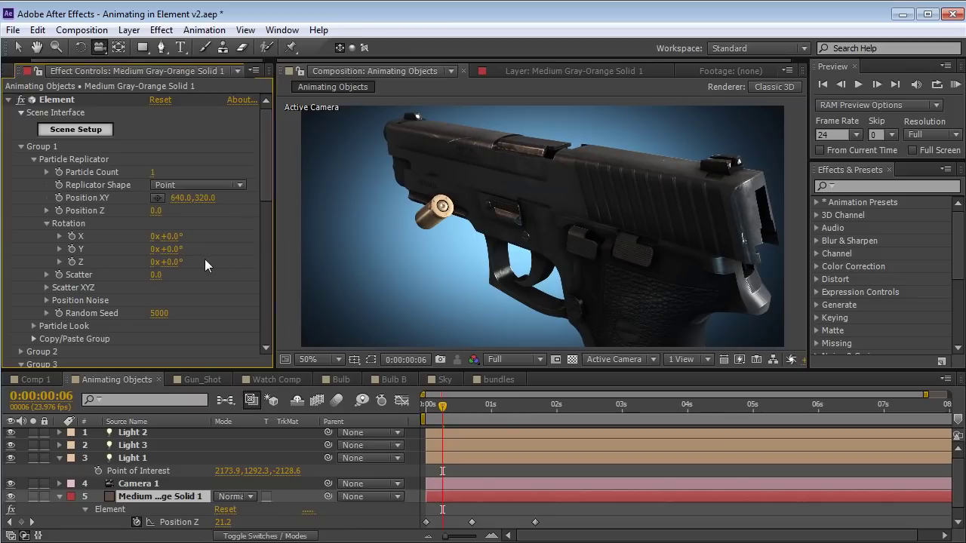
# - Set Group 1's Y rotation to 27° for the gun in the Animating Objects composition, and return to the Sky composition
pyautogui.moveTo(170, 255)
pyautogui.mouseDown()
pyautogui.moveTo(189, 255)
pyautogui.moveTo(156, 250)
pyautogui.moveTo(185, 249)
pyautogui.mouseUp()
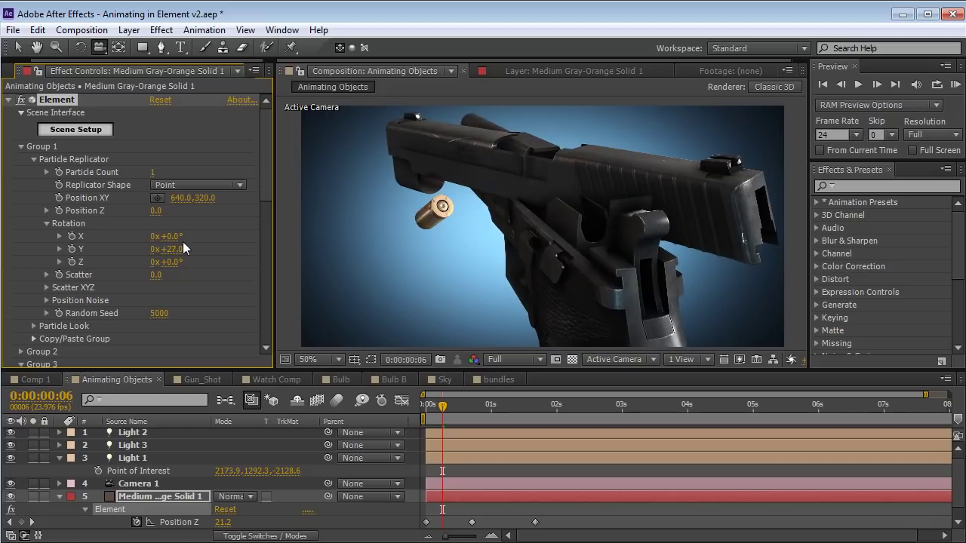
pyautogui.click(443, 379)
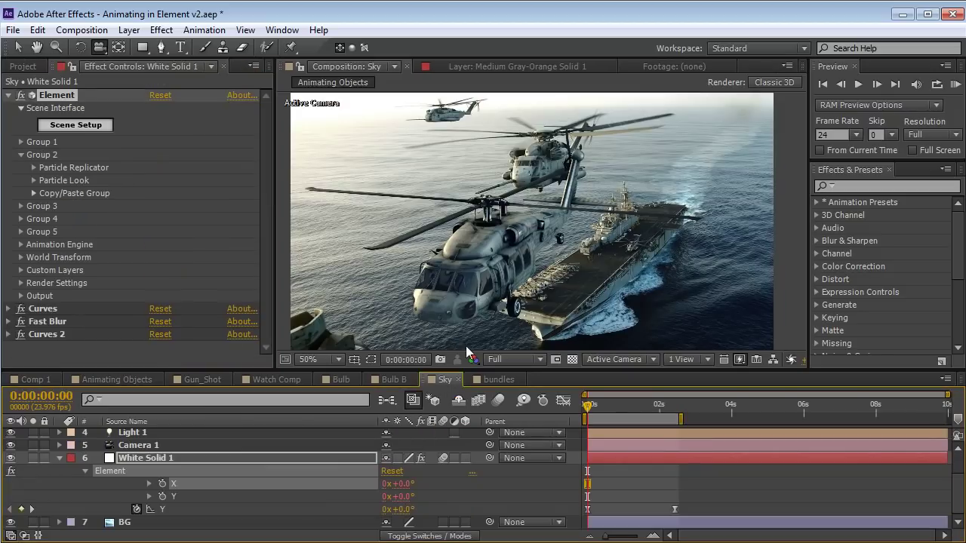
# - Remove the World Transform Y rotation keyframes, set Y to 65°, and enable composition motion blur at 0:00:01:12
pyautogui.click(20, 257)
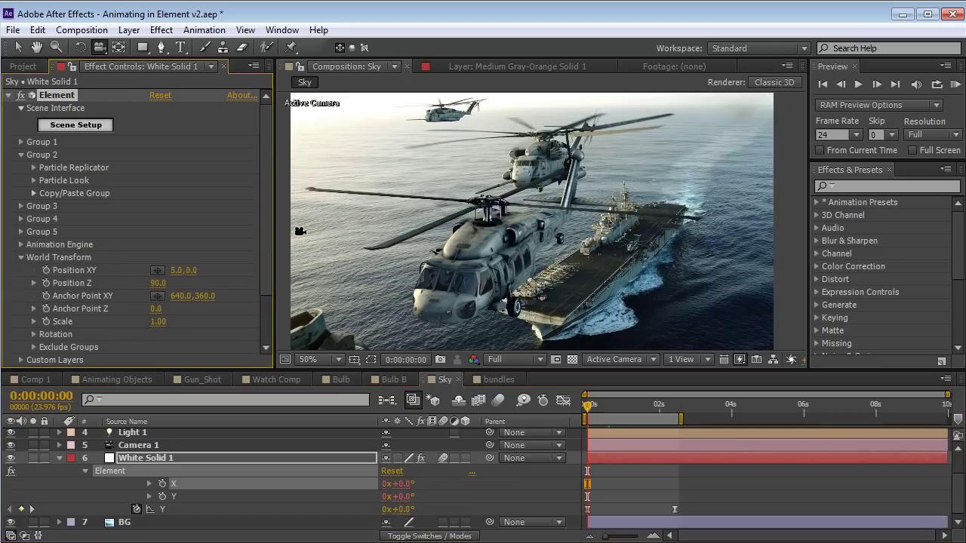
pyautogui.scroll(-3, 263, 264)
pyautogui.moveTo(262, 264); pyautogui.dragTo(262, 266)
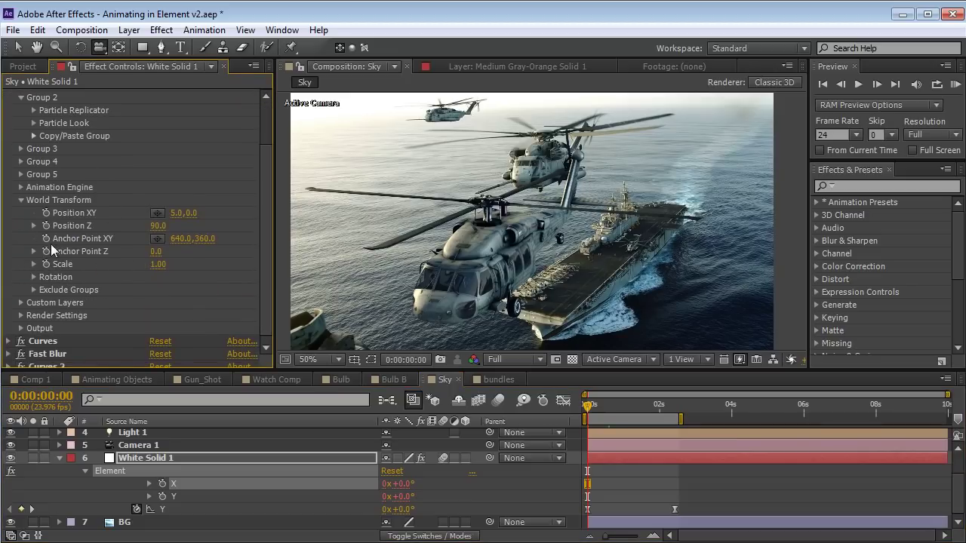
pyautogui.click(33, 276)
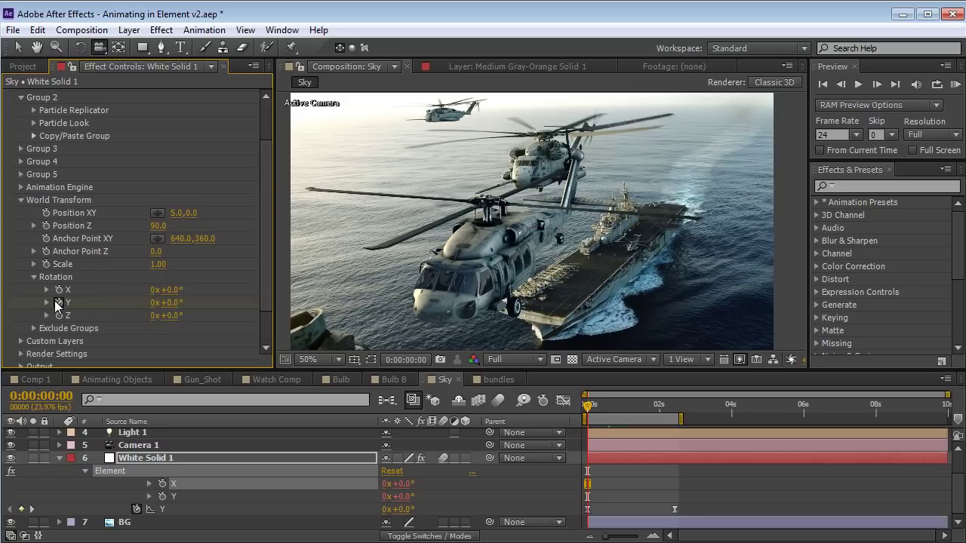
pyautogui.click(166, 307)
pyautogui.moveTo(166, 311); pyautogui.dragTo(240, 302)
pyautogui.moveTo(588, 409); pyautogui.dragTo(641, 409)
pyautogui.click(498, 399)
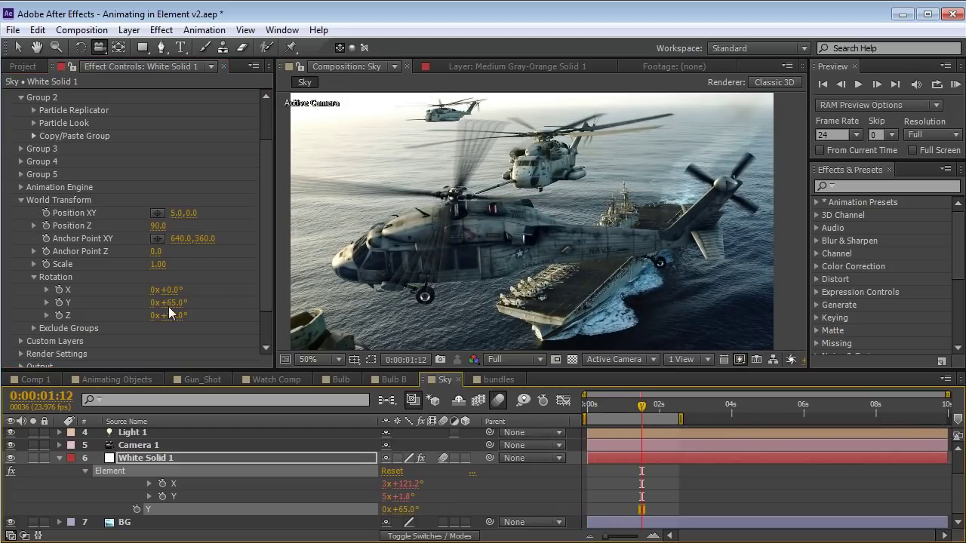
# - Try tilting the whole helicopter with World Transform rotation X 31° and Y -15°, and undo the changes
pyautogui.moveTo(168, 315); pyautogui.dragTo(194, 290)
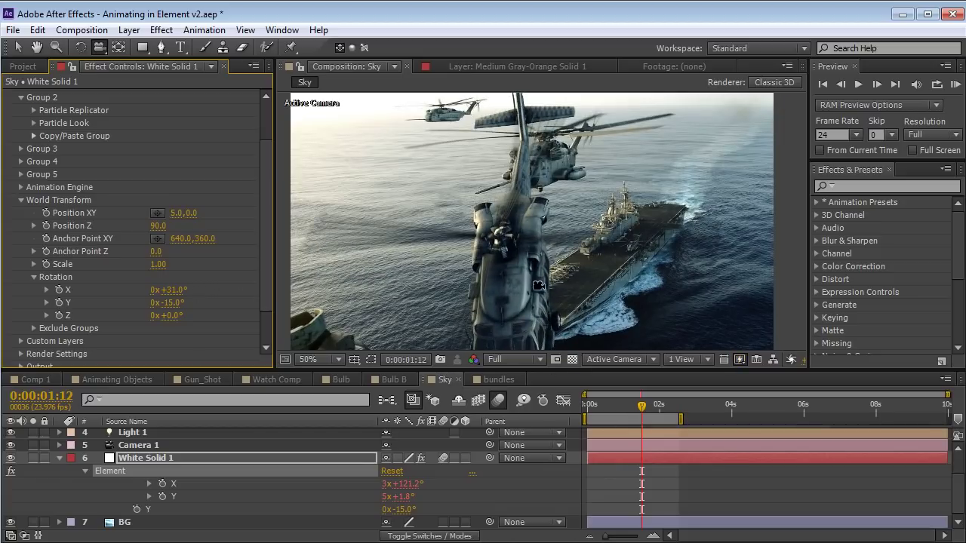
pyautogui.hotkey('ctrl', 'z')
pyautogui.hotkey('ctrl', 'z')
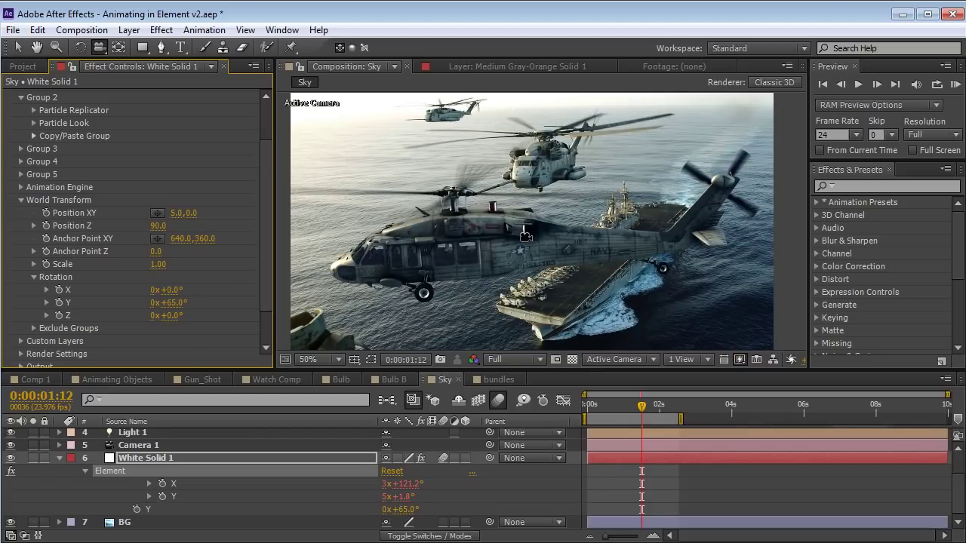
pyautogui.hotkey('ctrl', 'z')
# - Set the World Transform Y and Z rotation to 0°
pyautogui.click(178, 303)
pyautogui.write('0')
pyautogui.press('Return')
pyautogui.click(178, 316)
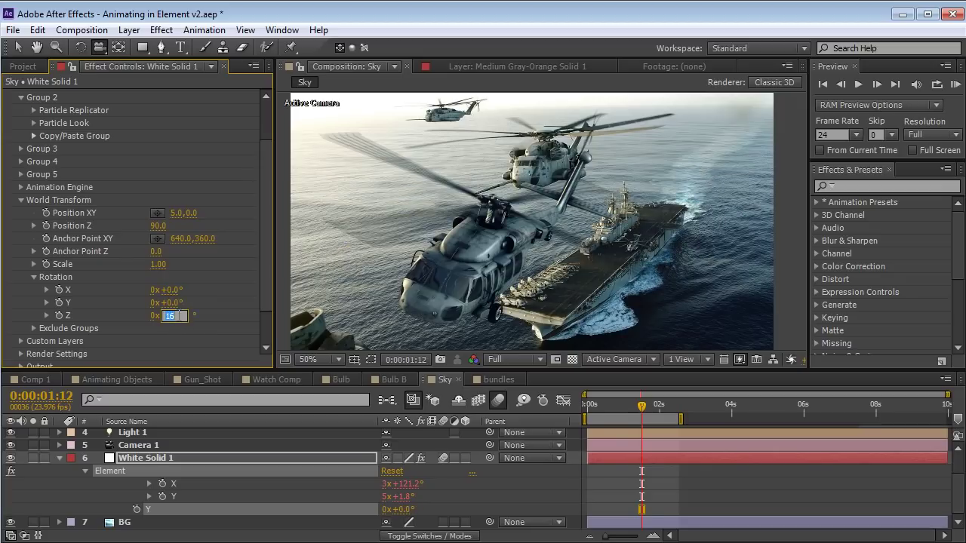
pyautogui.write('0')
pyautogui.press('Return')
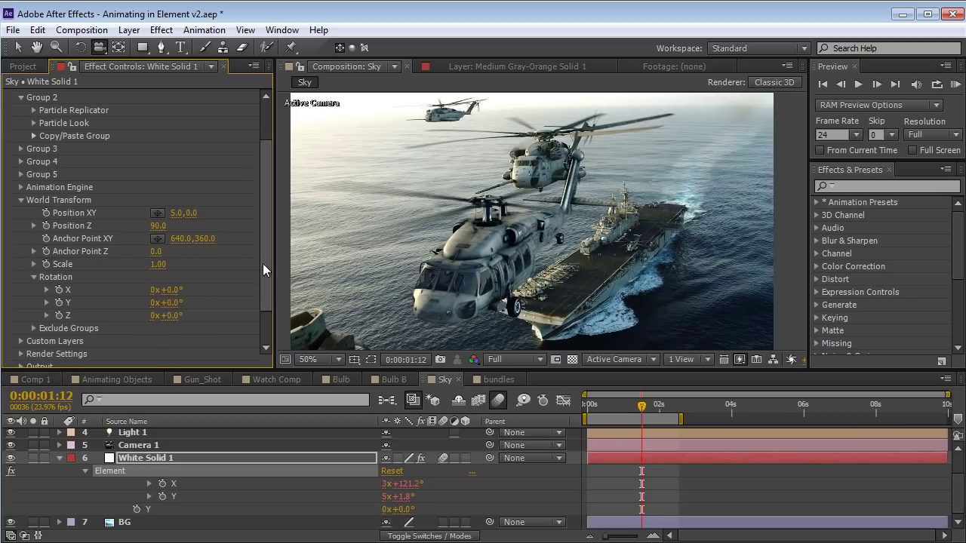
# - Examine the Exclude Groups options for Groups 1 to 5 under World Transform, and collapse them again
pyautogui.scroll(-2, 258, 270)
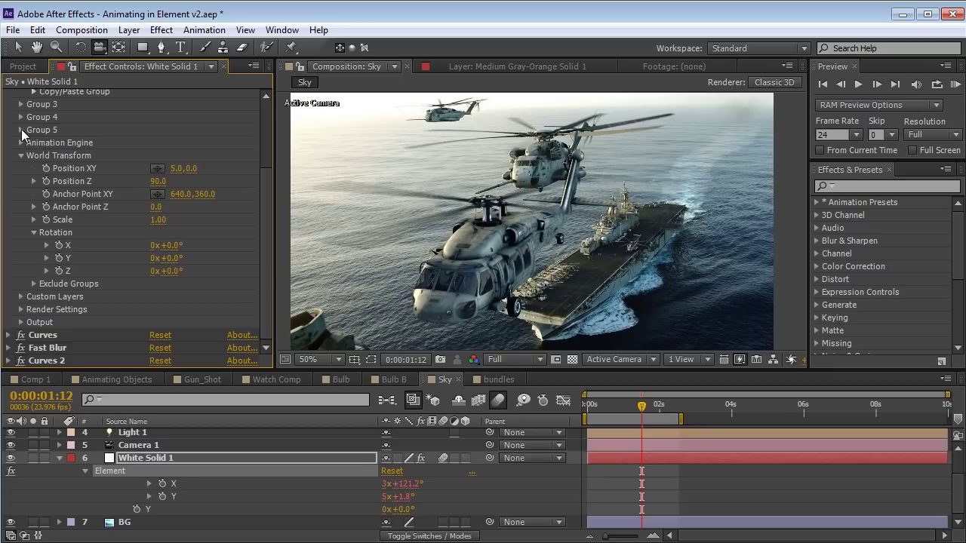
pyautogui.click(33, 283)
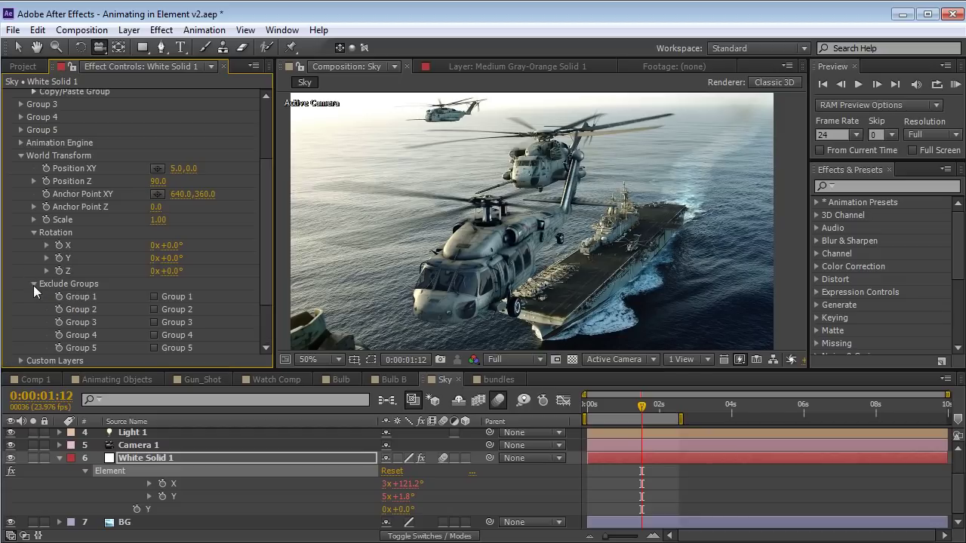
pyautogui.scroll(-1, 263, 288)
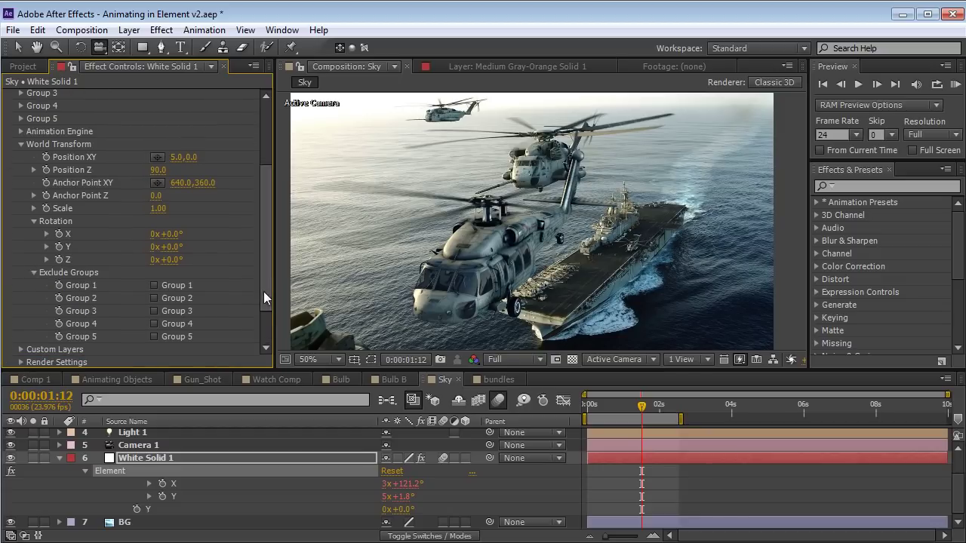
pyautogui.click(154, 337)
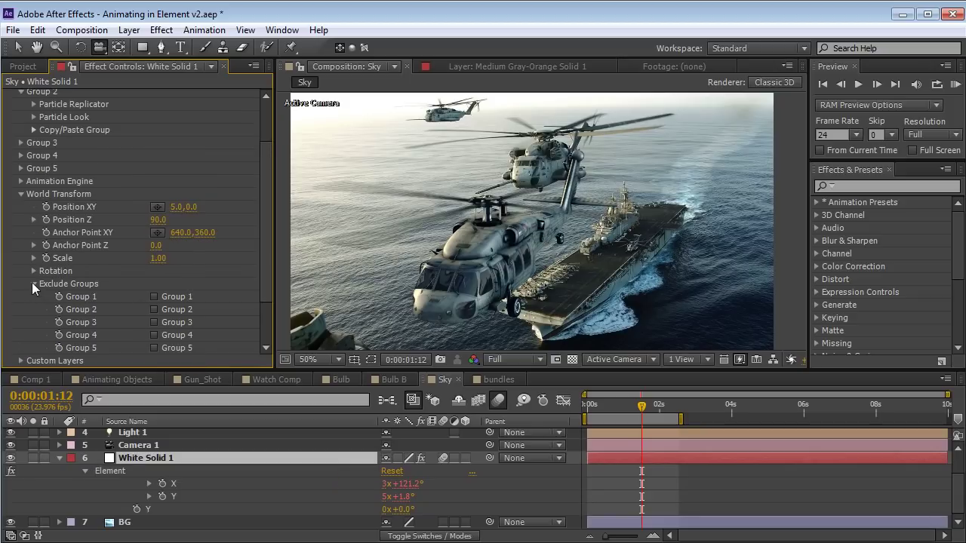
pyautogui.click(34, 283)
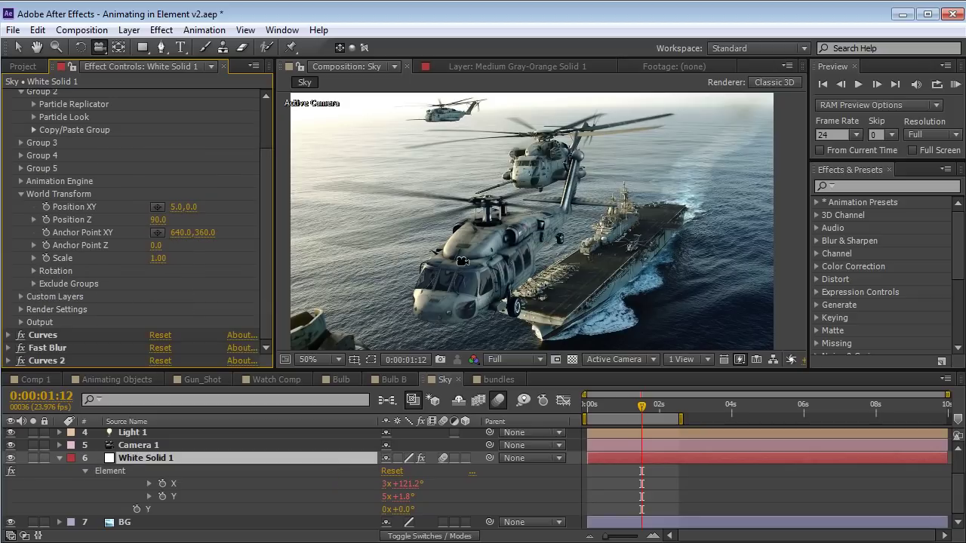
# - Bring the camera close to the helicopter's cockpit and open the Particle Replicator settings of Group 5
pyautogui.moveTo(451, 278); pyautogui.dragTo(504, 276)
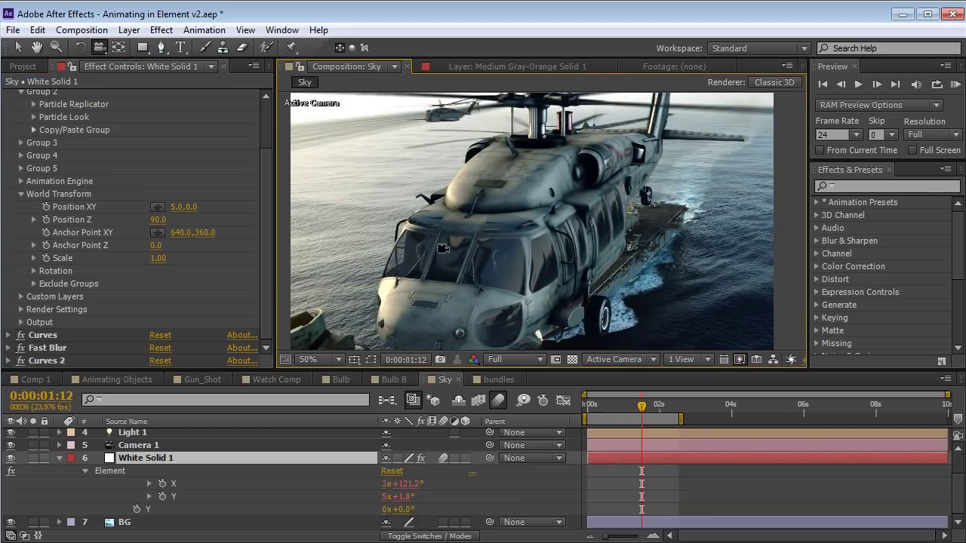
pyautogui.click(21, 168)
pyautogui.scroll(-1, 22, 168)
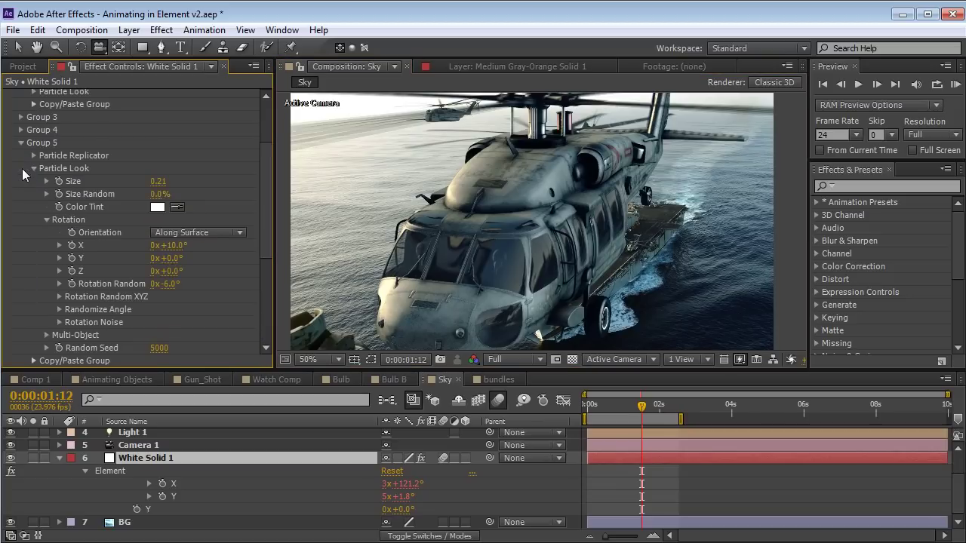
pyautogui.click(33, 155)
pyautogui.scroll(-1, 31, 155)
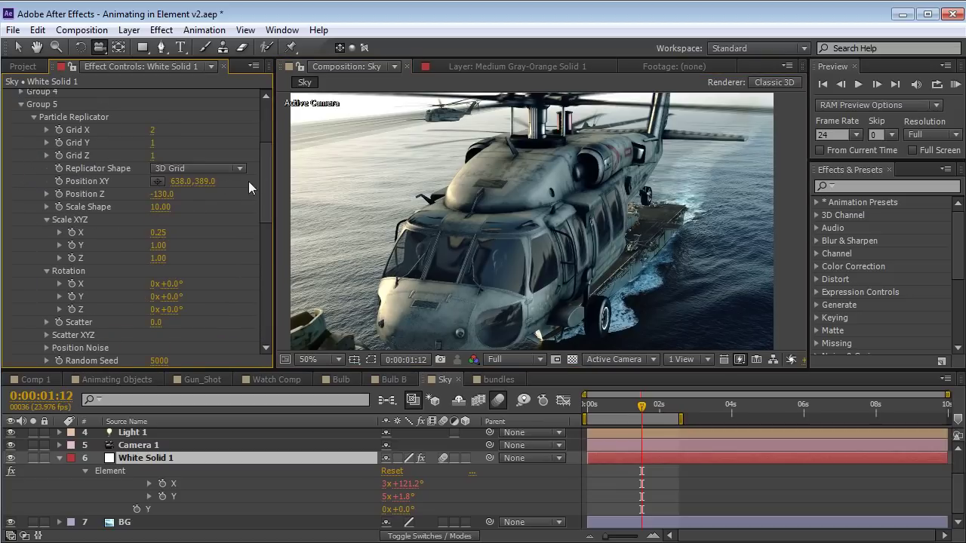
# - Set Grid X in Group 5's Particle Replicator to 3, and raise it to 6
pyautogui.scroll(1, 268, 190)
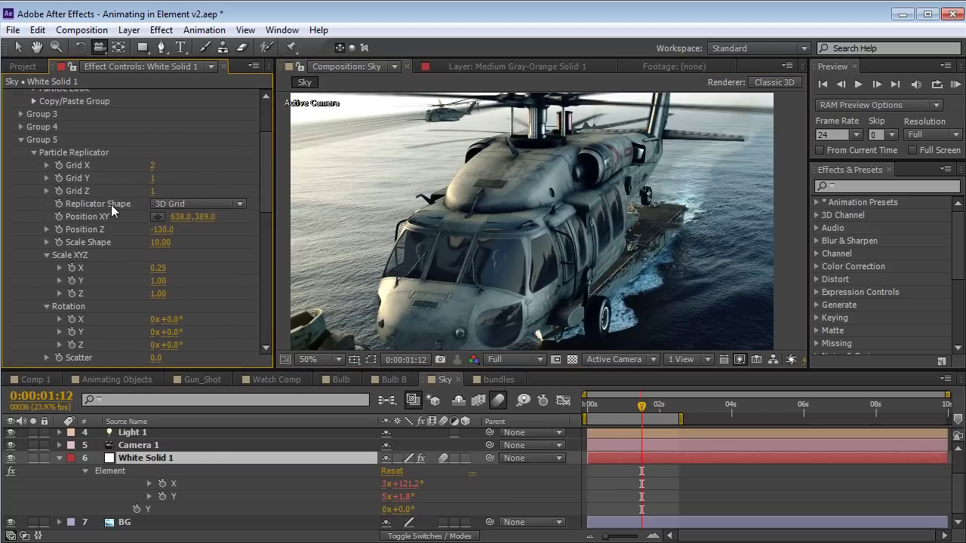
pyautogui.click(152, 166)
pyautogui.write('3')
pyautogui.press('Return')
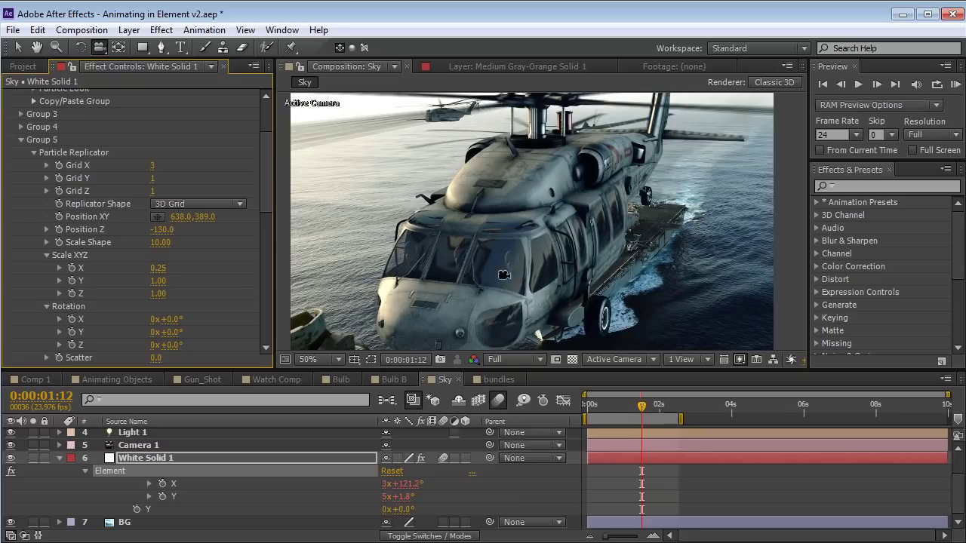
pyautogui.click(153, 166)
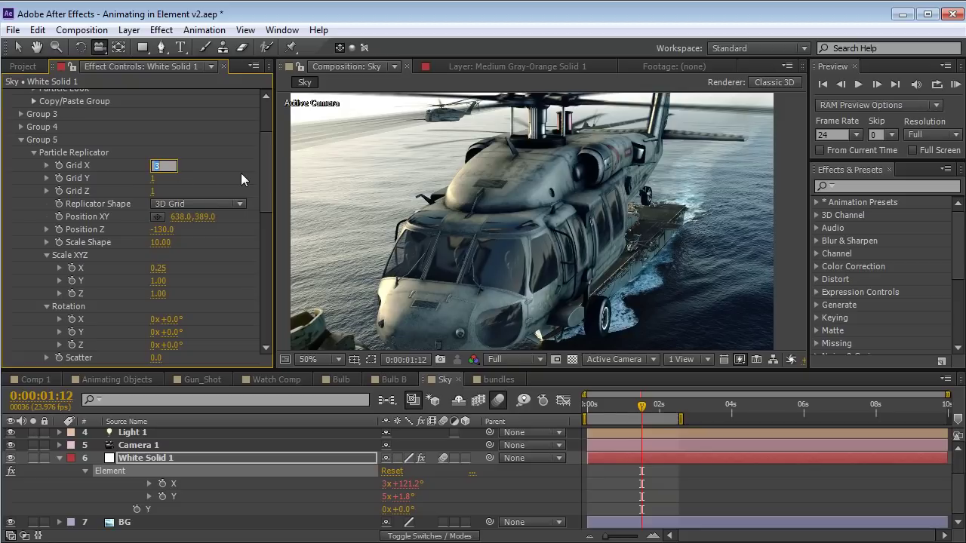
pyautogui.write('6')
pyautogui.press('Return')
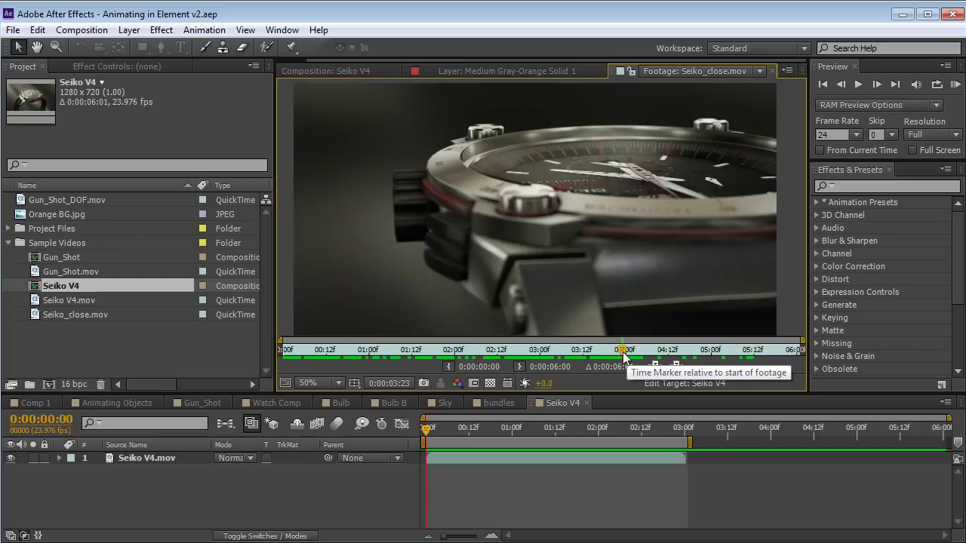
# - Preview the Seiko_close.mov footage and scrub the Seiko V4 composition to its end and back to the start
pyautogui.moveTo(623, 356); pyautogui.dragTo(319, 348)
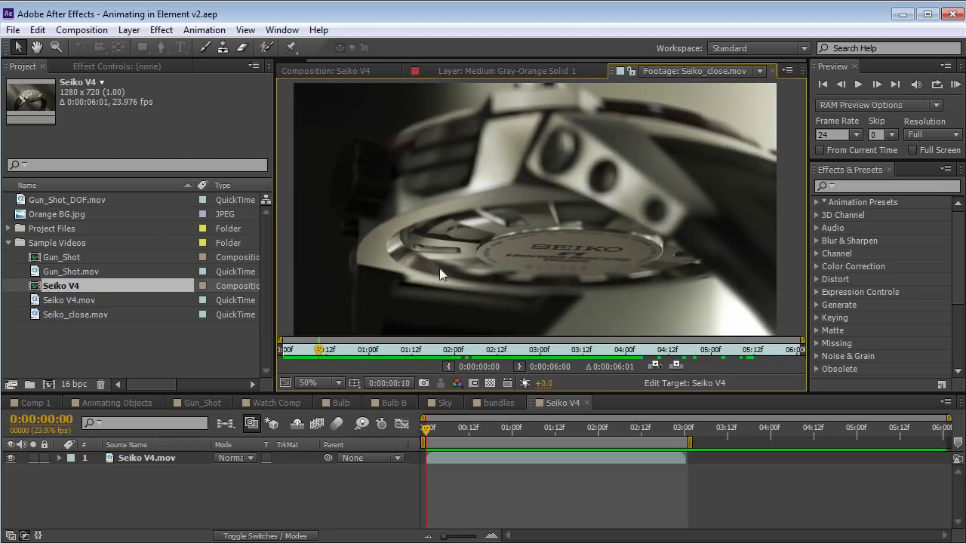
pyautogui.click(328, 71)
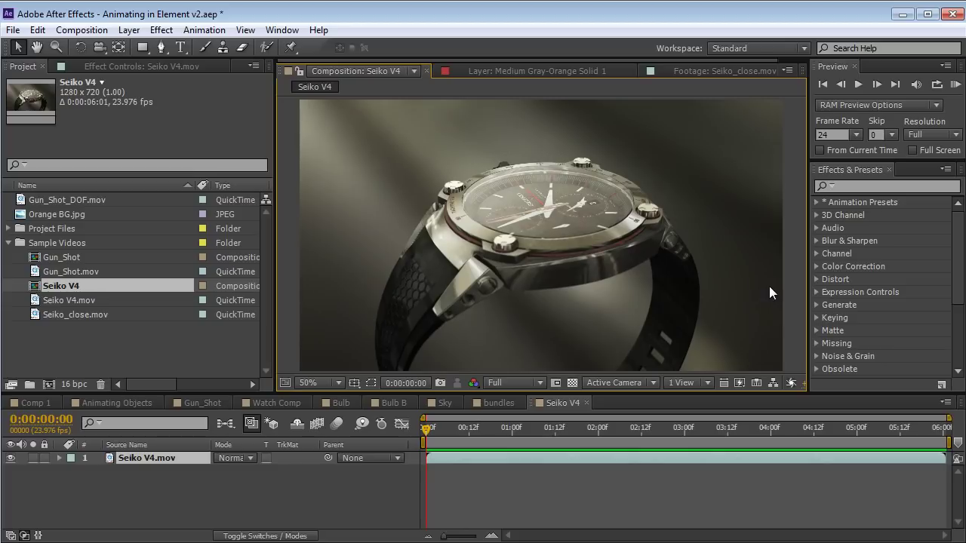
pyautogui.press('space')
pyautogui.press('space')
pyautogui.moveTo(447, 430); pyautogui.dragTo(958, 463)
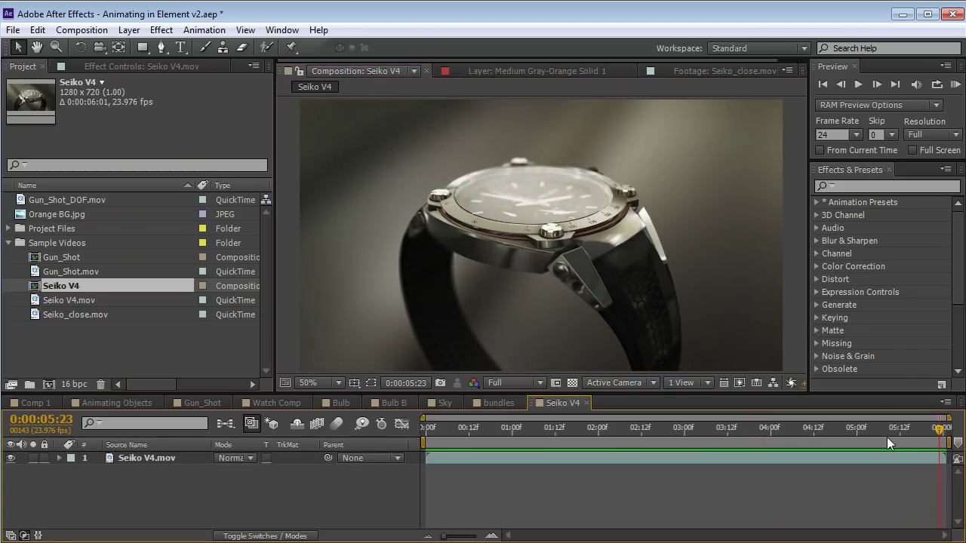
pyautogui.moveTo(887, 438); pyautogui.dragTo(387, 461)
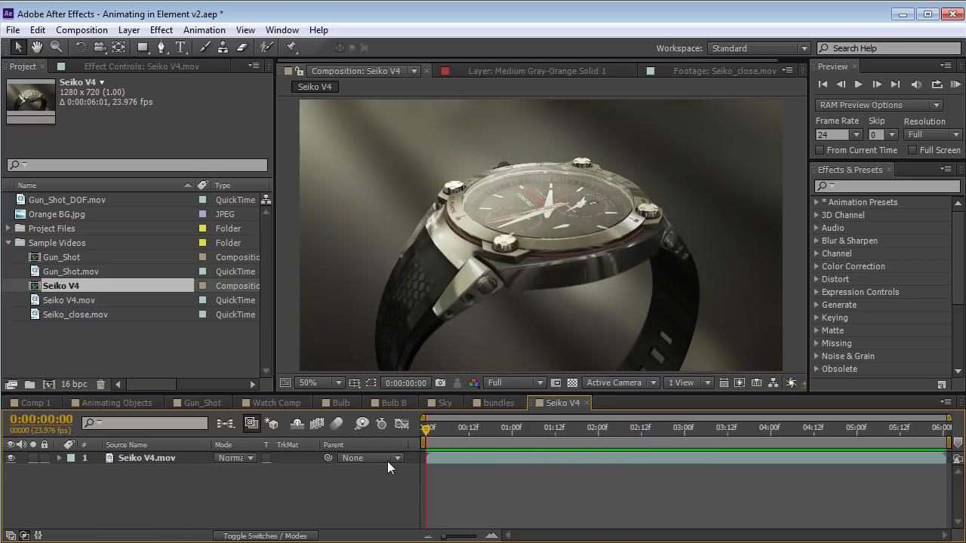
# - In Watch Comp, purge all memory and set the preview resolution to Full
pyautogui.click(269, 402)
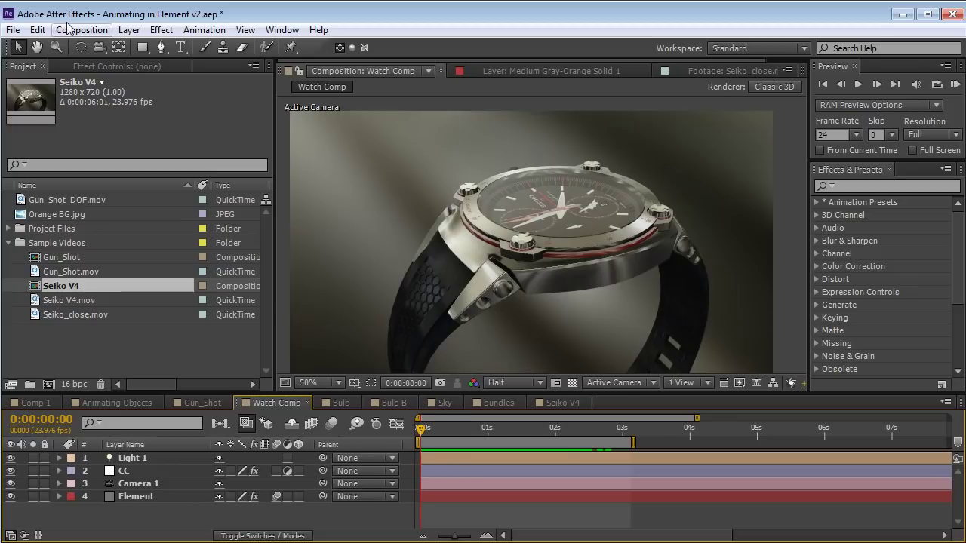
pyautogui.click(38, 30)
pyautogui.moveTo(226, 323)
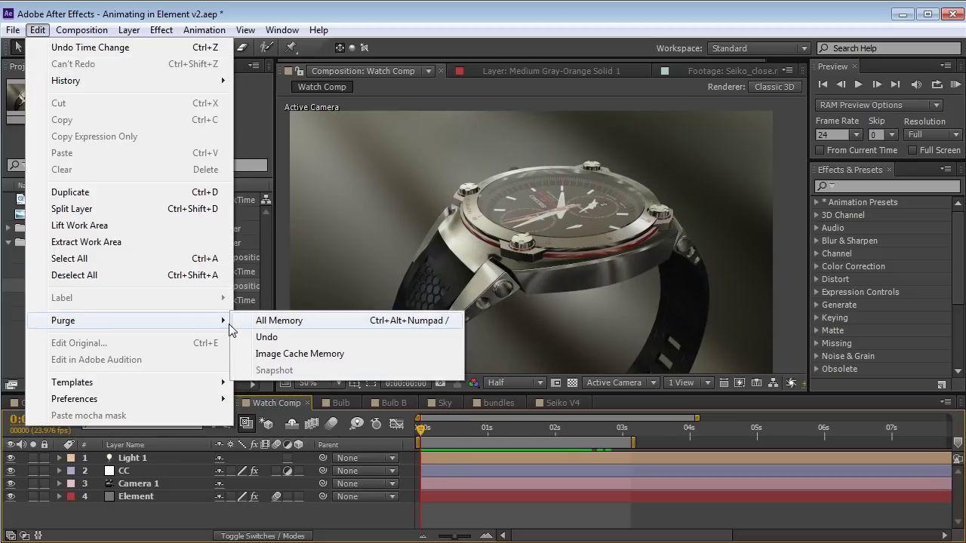
pyautogui.click(271, 323)
pyautogui.click(513, 383)
pyautogui.click(506, 386)
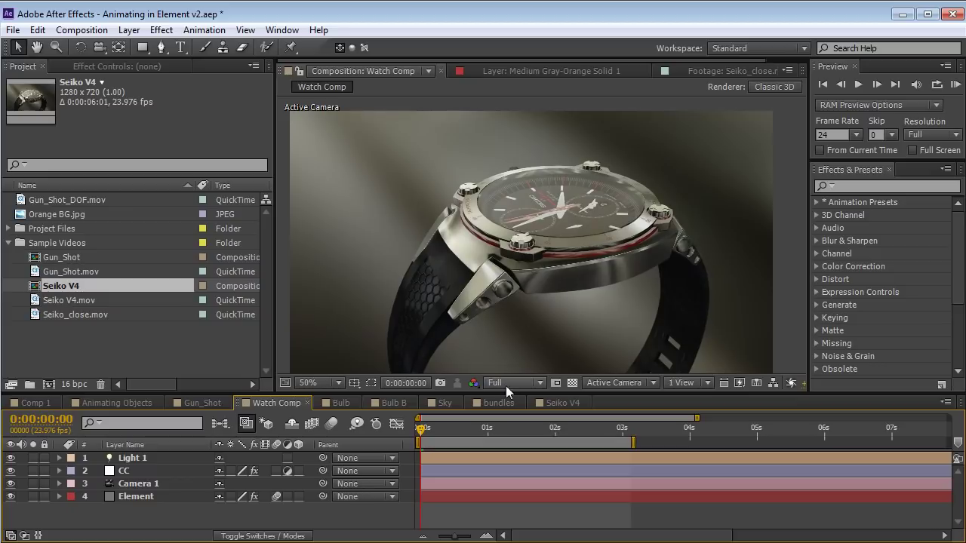
# - Examine the watch in an enlarged full-window preview at 100% and from different camera angles
pyautogui.press('.')
pyautogui.press('`')
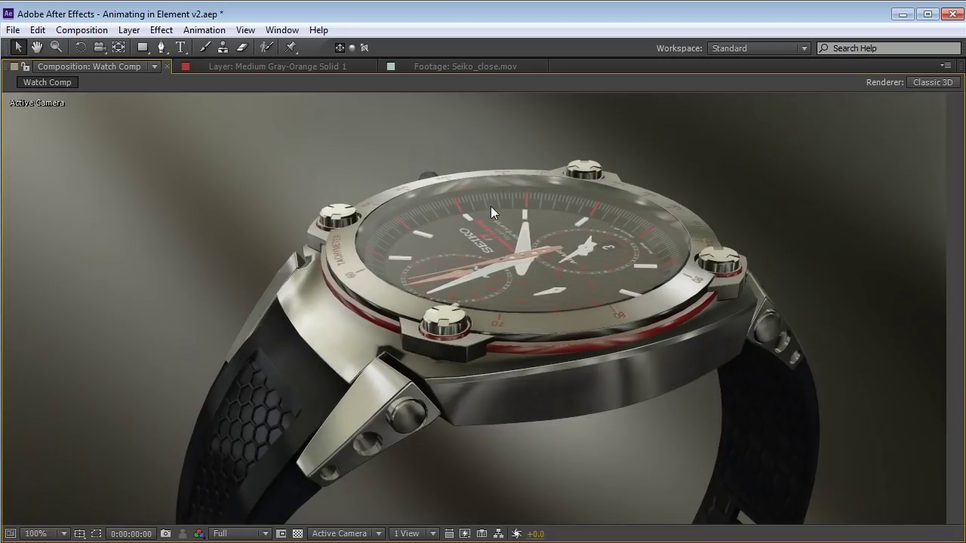
pyautogui.press('`')
pyautogui.press('`')
pyautogui.press('c')
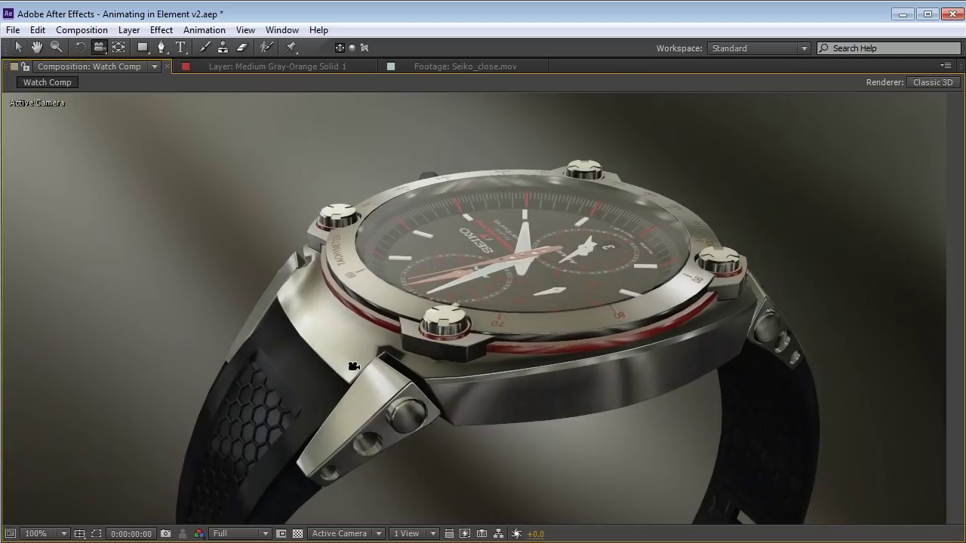
pyautogui.moveTo(351, 362); pyautogui.dragTo(530, 234)
pyautogui.press('`')
pyautogui.moveTo(439, 428); pyautogui.dragTo(420, 436)
pyautogui.moveTo(499, 248); pyautogui.dragTo(494, 281)
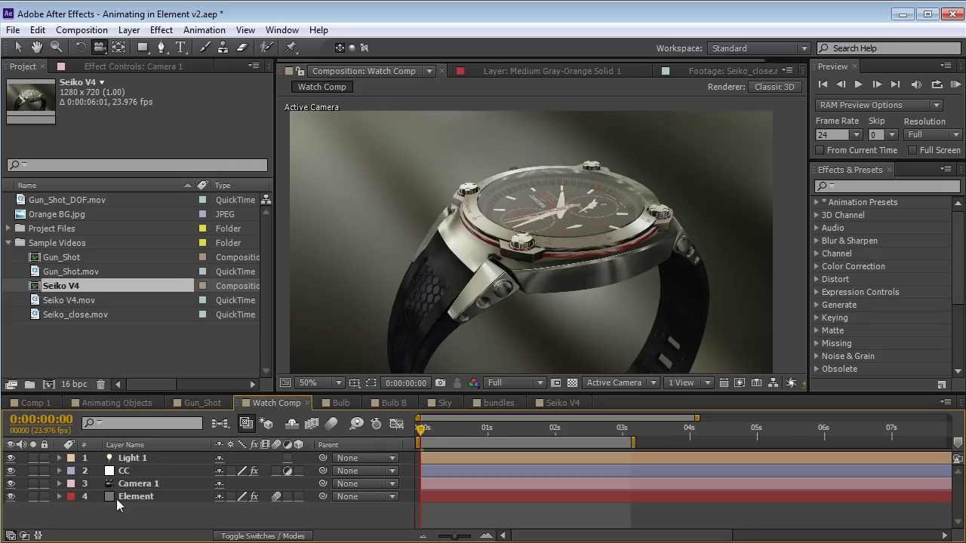
# - Select the Element layer and scrub Watch Comp to 0:00:01:01 and back to the start to view the separating watch parts
pyautogui.click(135, 469)
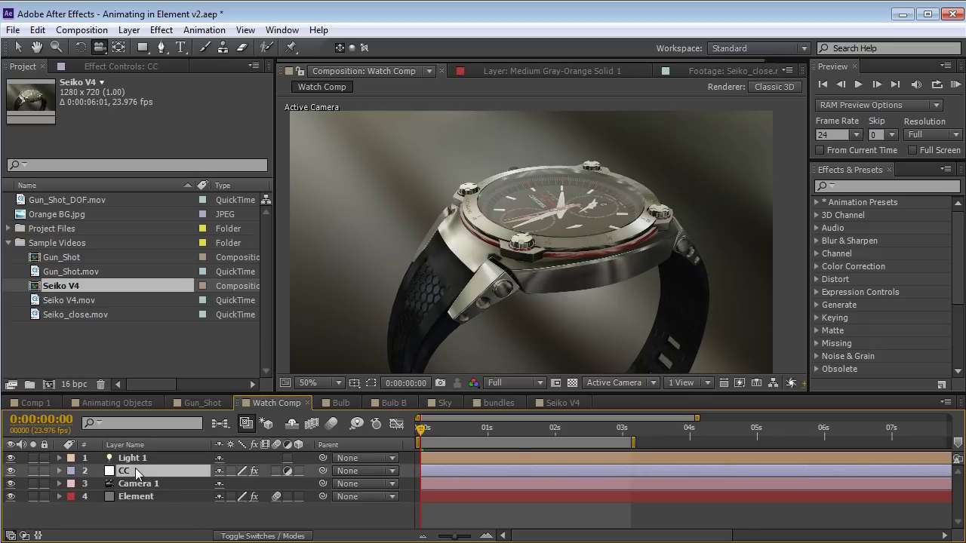
pyautogui.click(137, 496)
pyautogui.moveTo(426, 430); pyautogui.dragTo(491, 428)
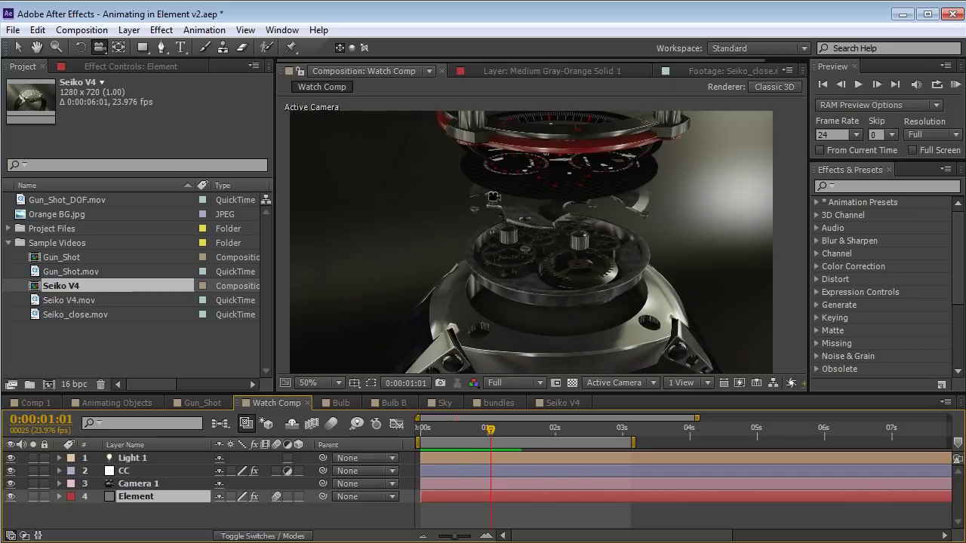
pyautogui.moveTo(487, 430); pyautogui.dragTo(427, 429)
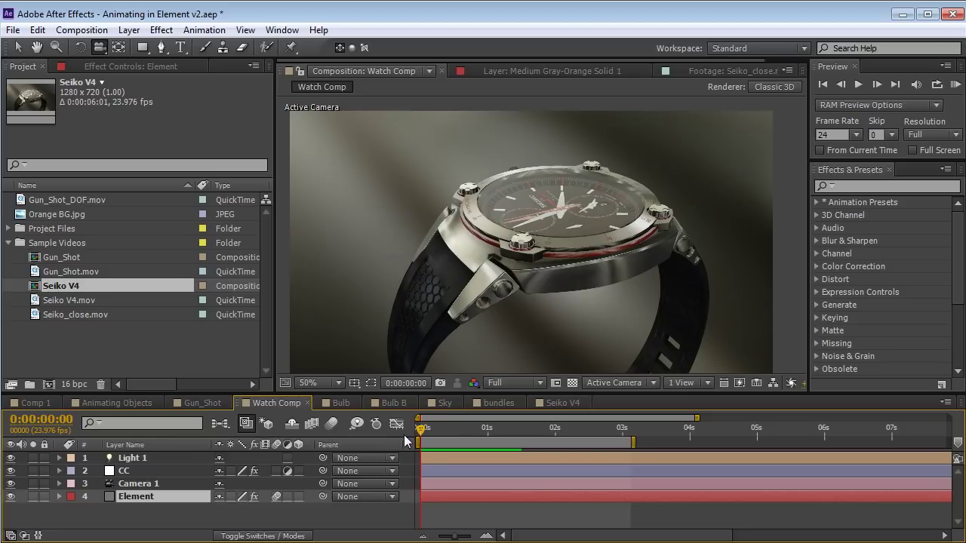
# - Open Scene Setup for the Element layer
pyautogui.click(143, 484)
pyautogui.click(151, 497)
pyautogui.click(101, 66)
pyautogui.click(78, 127)
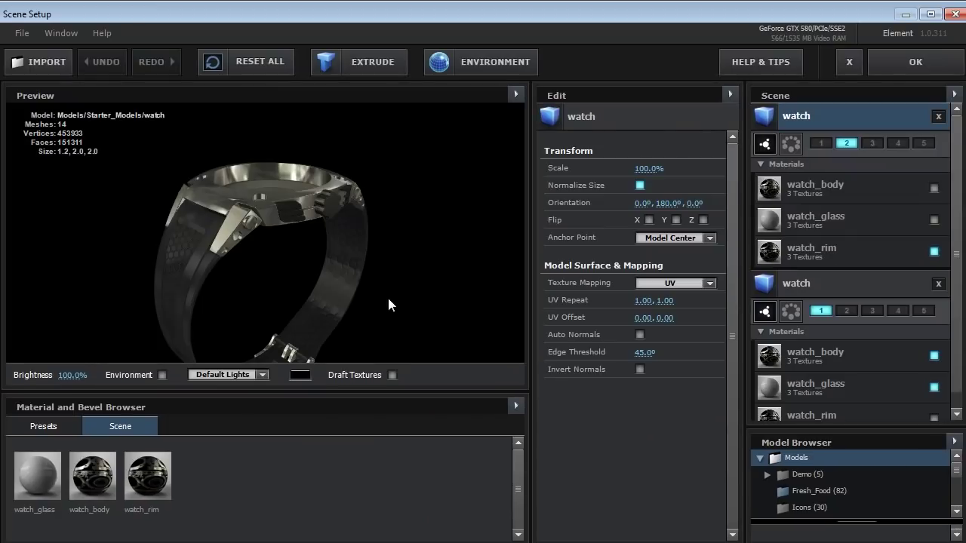
# - Try enabling the watch_body and watch_glass materials on the Group 2 watch model, and disable both again
pyautogui.moveTo(316, 241); pyautogui.dragTo(251, 234)
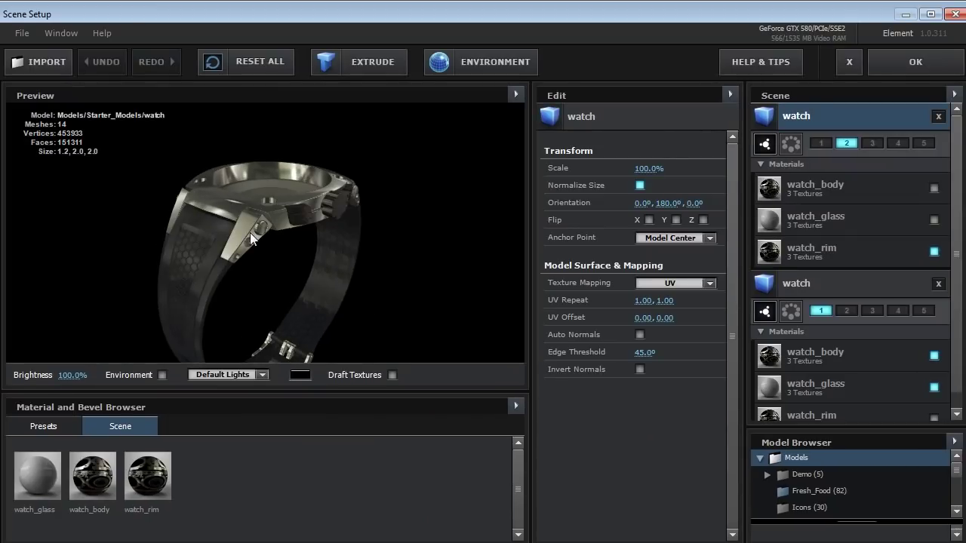
pyautogui.click(933, 188)
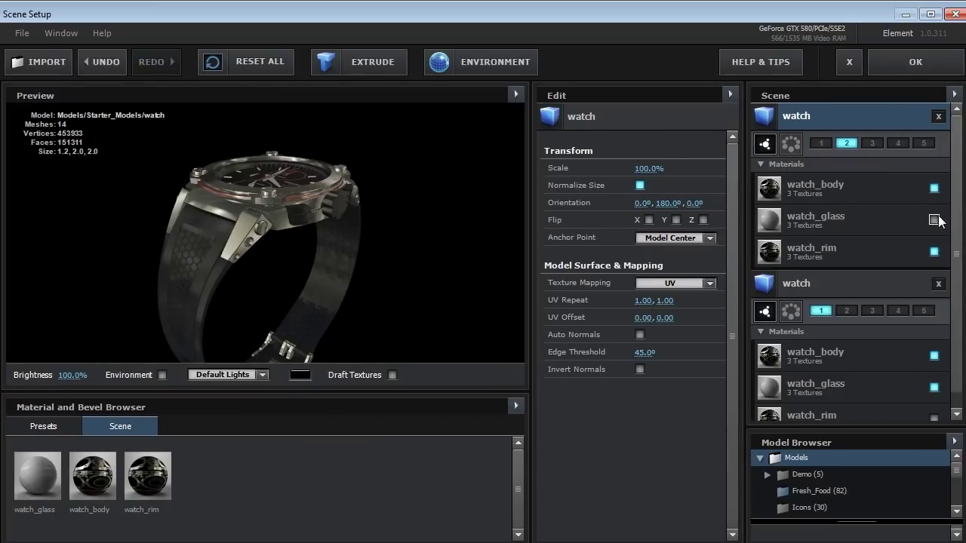
pyautogui.click(933, 220)
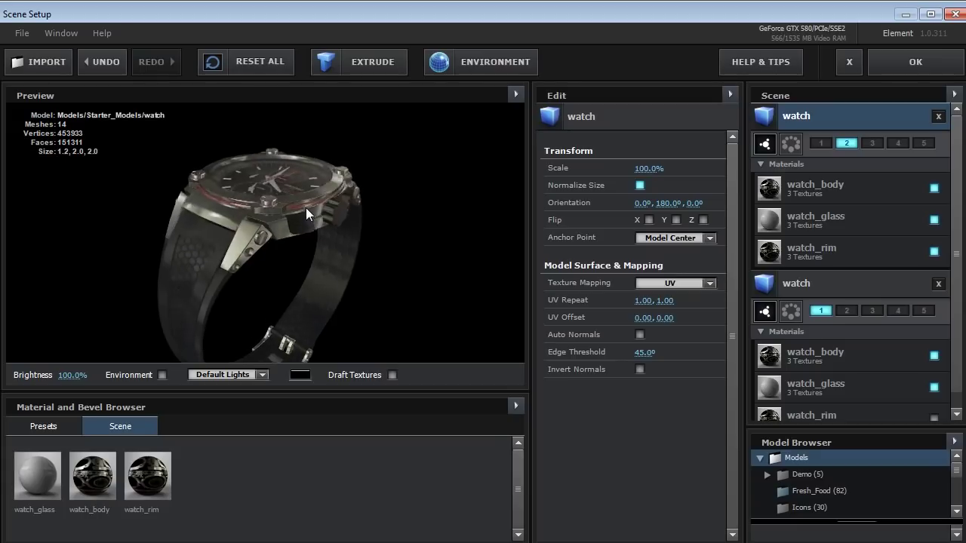
pyautogui.click(934, 188)
pyautogui.click(934, 219)
pyautogui.moveTo(272, 253); pyautogui.dragTo(252, 253)
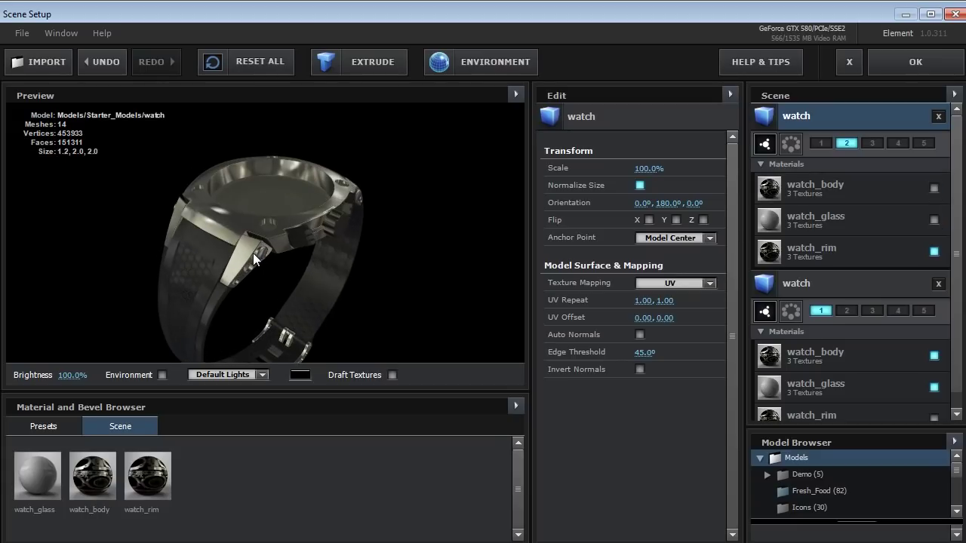
# - Select the Group 1 watch model and inspect its parts up close from several angles in the preview
pyautogui.click(813, 280)
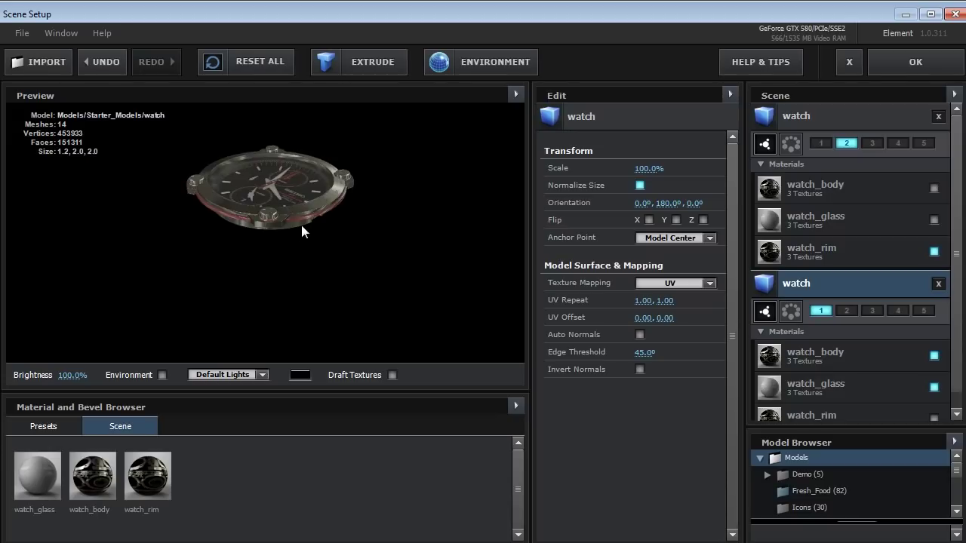
pyautogui.moveTo(301, 225); pyautogui.dragTo(282, 250)
pyautogui.scroll(3, 282, 250)
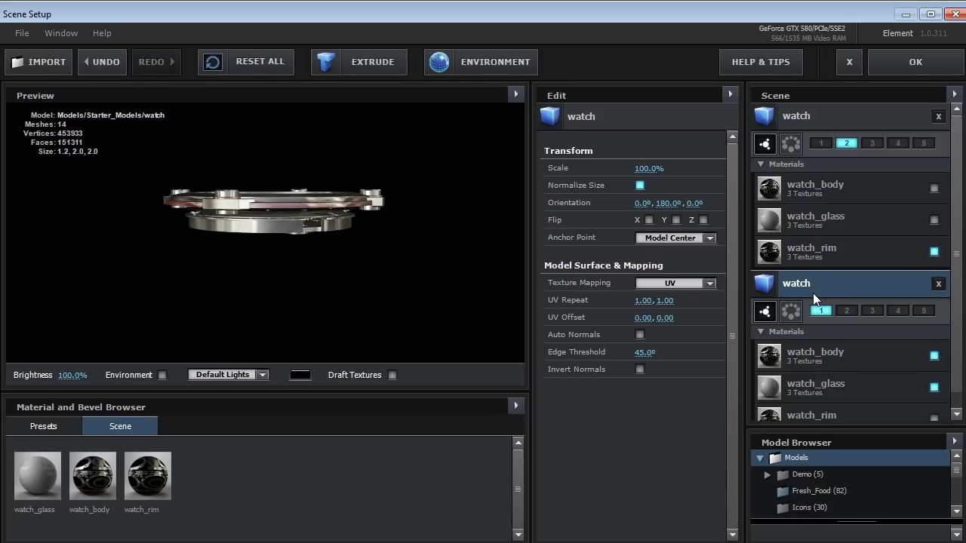
pyautogui.moveTo(246, 220)
pyautogui.mouseDown()
pyautogui.moveTo(248, 239)
pyautogui.moveTo(252, 230)
pyautogui.mouseUp()
pyautogui.moveTo(304, 261); pyautogui.dragTo(295, 267)
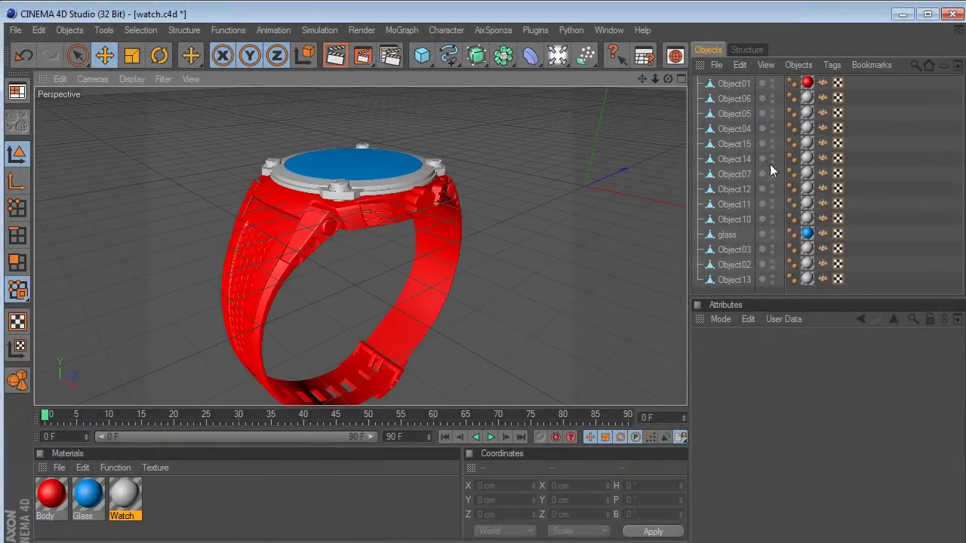
# - Switch to CINEMA 4D, raise Object14 of the watch along the Y axis, and select Object10
pyautogui.click(730, 159)
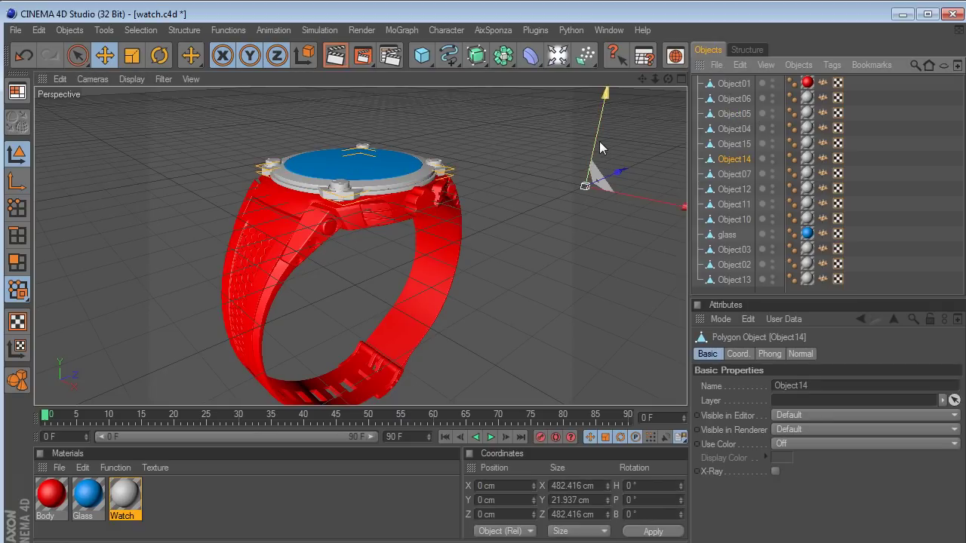
pyautogui.moveTo(596, 148); pyautogui.dragTo(602, 121)
pyautogui.click(734, 219)
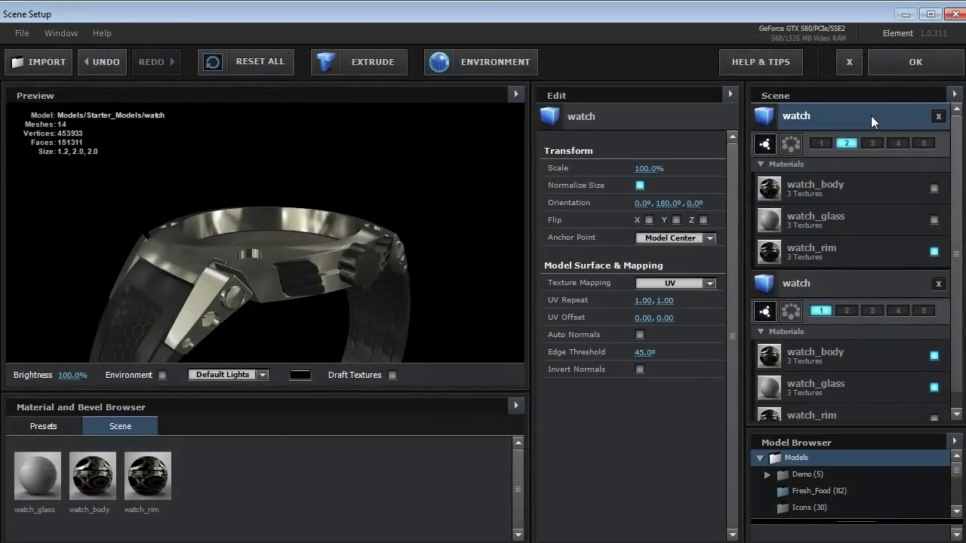
# - Switch back to Element's Scene Setup, inspect the two watch models in the preview, and accept the scene
pyautogui.moveTo(350, 274); pyautogui.dragTo(362, 239)
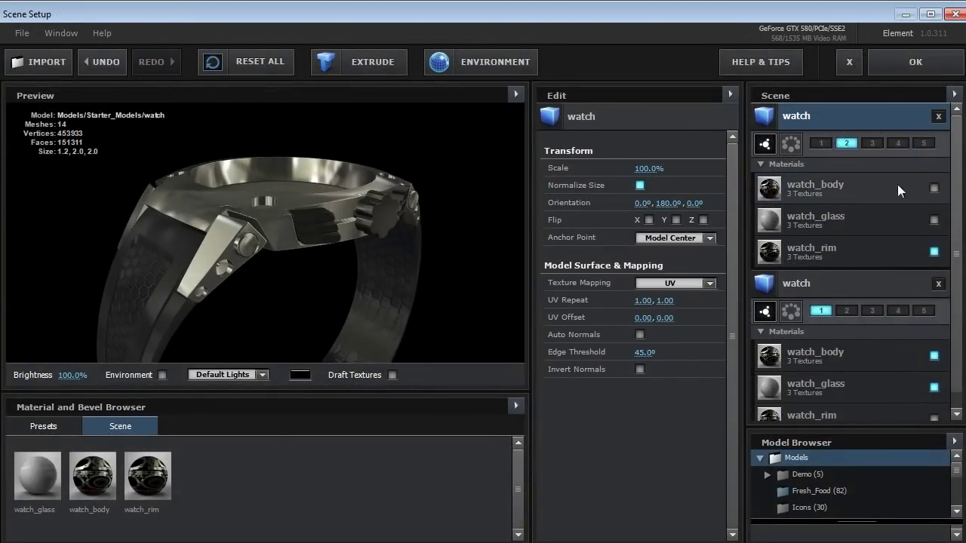
pyautogui.click(846, 281)
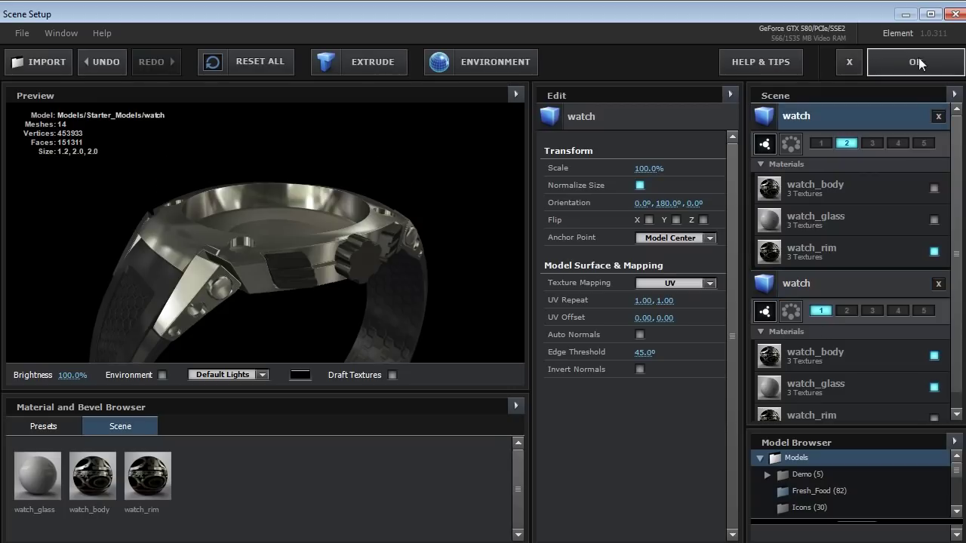
pyautogui.click(914, 61)
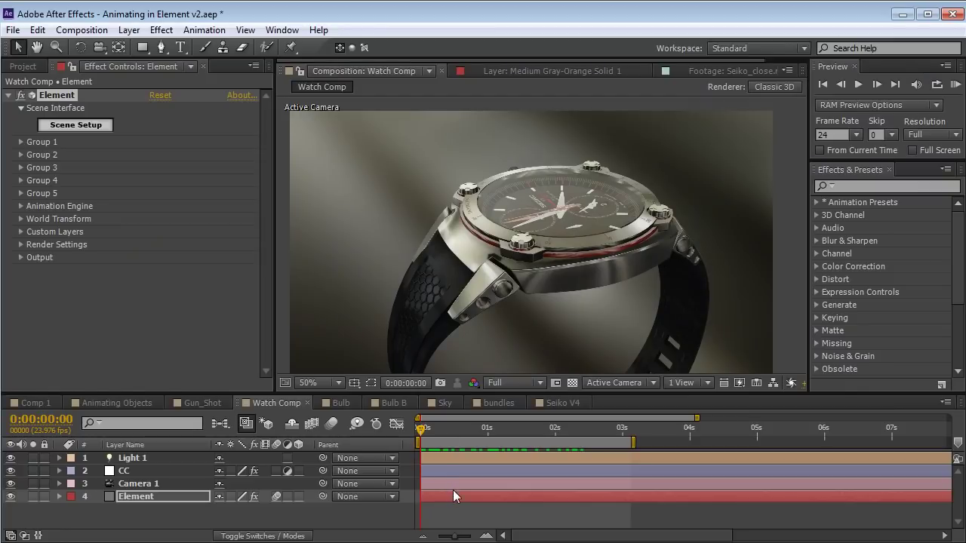
# - At the start of Watch Comp, delete all Position XY, Position Z and Y keyframes of the Element layer
pyautogui.press('u')
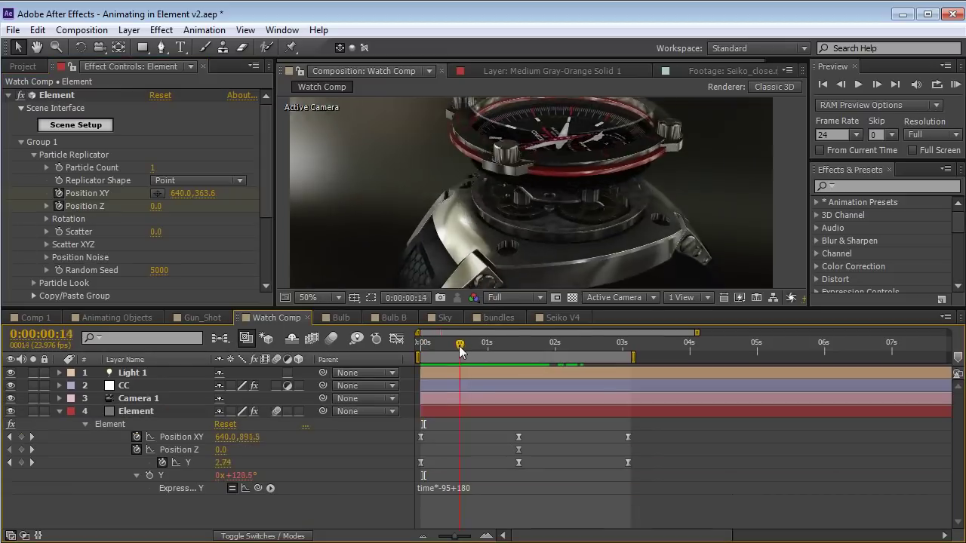
pyautogui.moveTo(459, 348); pyautogui.dragTo(420, 352)
pyautogui.moveTo(662, 426); pyautogui.dragTo(389, 476)
pyautogui.press('Delete')
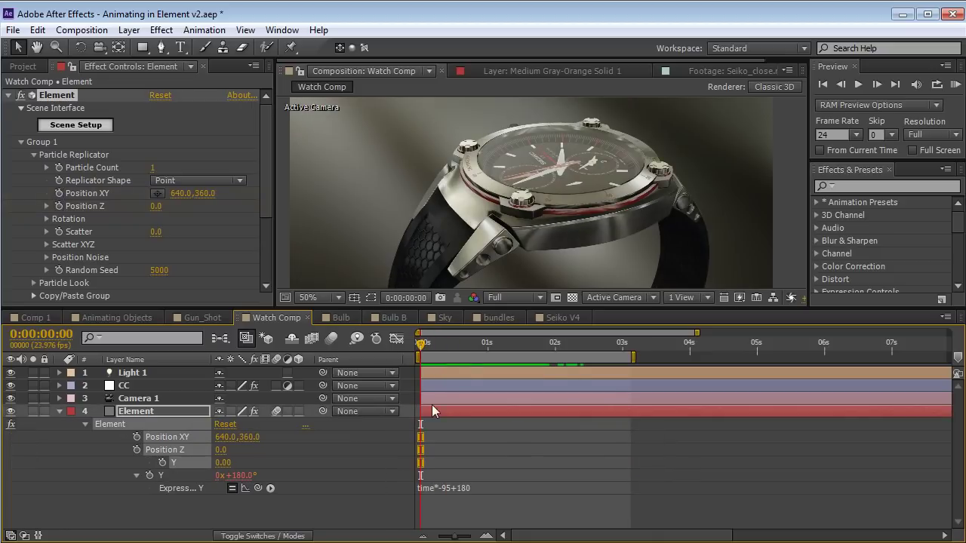
pyautogui.click(449, 428)
pyautogui.moveTo(428, 349); pyautogui.dragTo(388, 387)
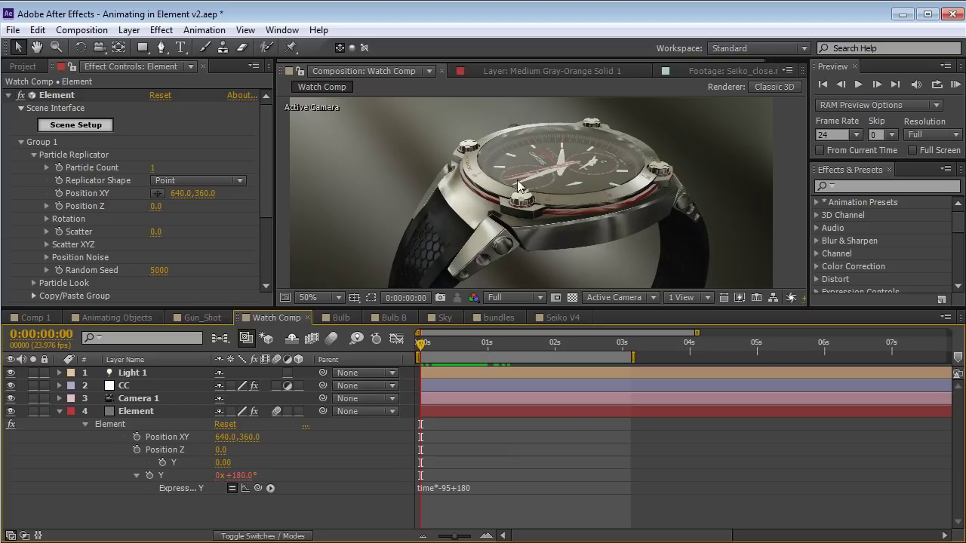
# - Expand the Multi-Object settings in Group 1's Particle Look and collapse their Rotation subgroup
pyautogui.click(33, 155)
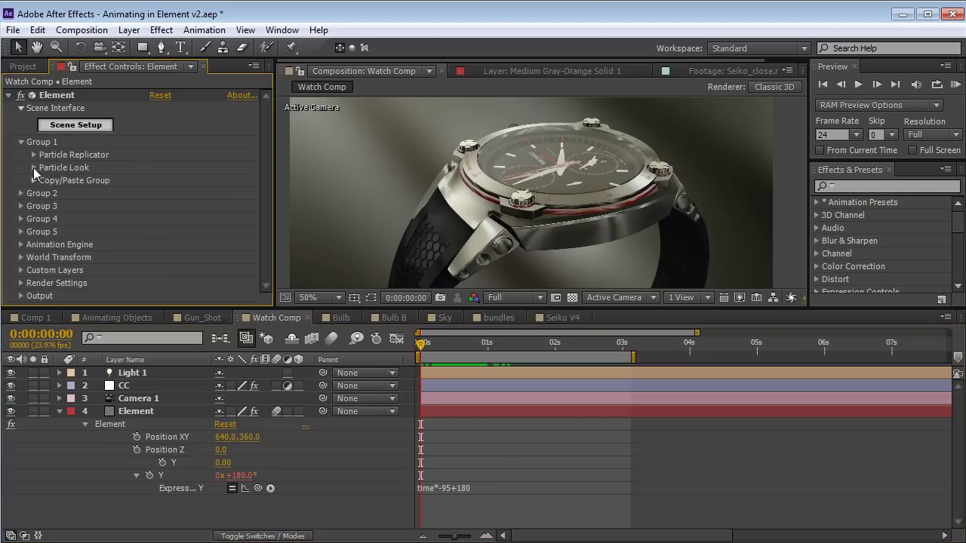
pyautogui.click(33, 167)
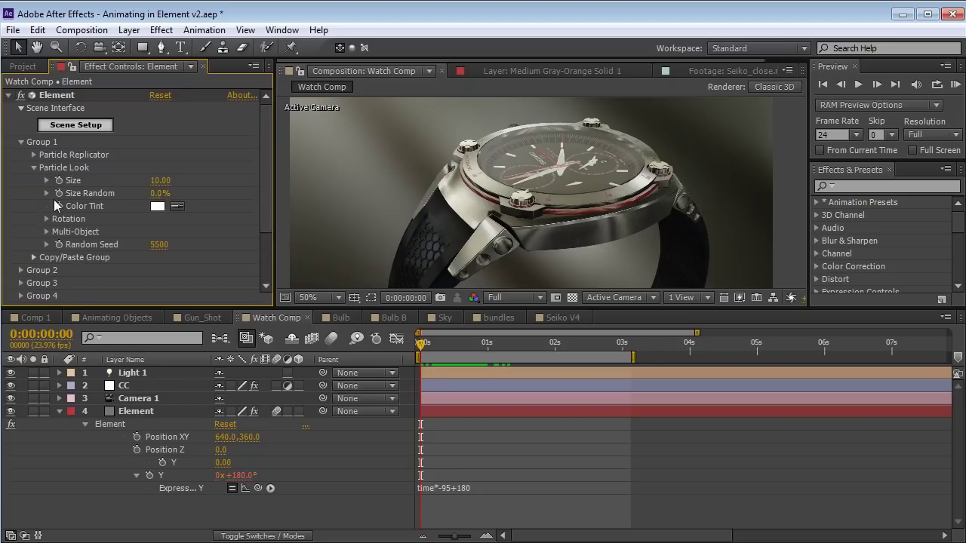
pyautogui.click(45, 233)
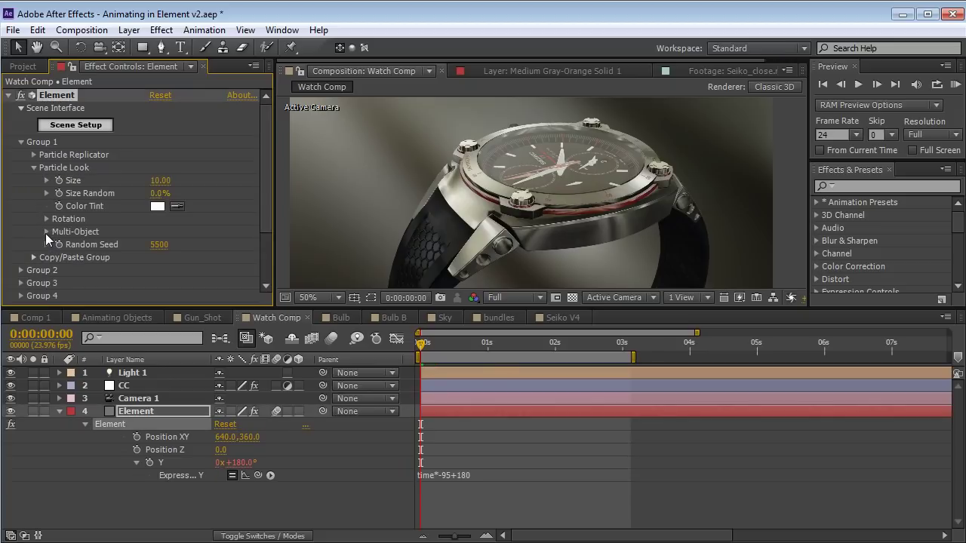
pyautogui.click(46, 232)
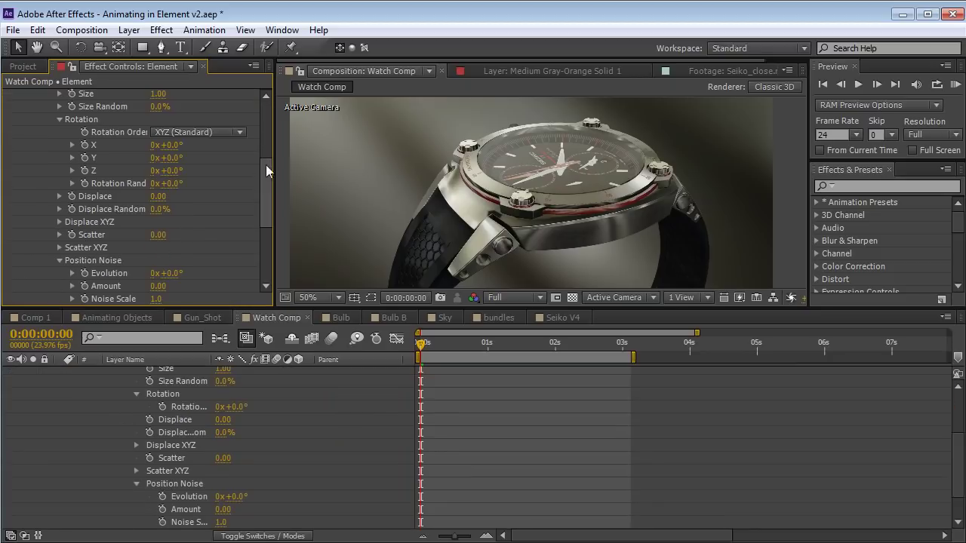
pyautogui.scroll(4, 265, 181)
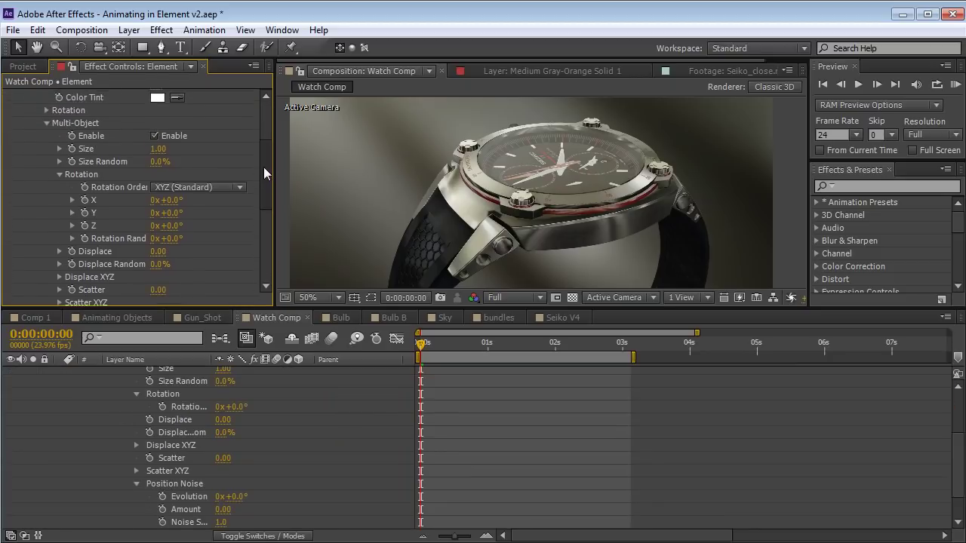
pyautogui.scroll(-2, 264, 169)
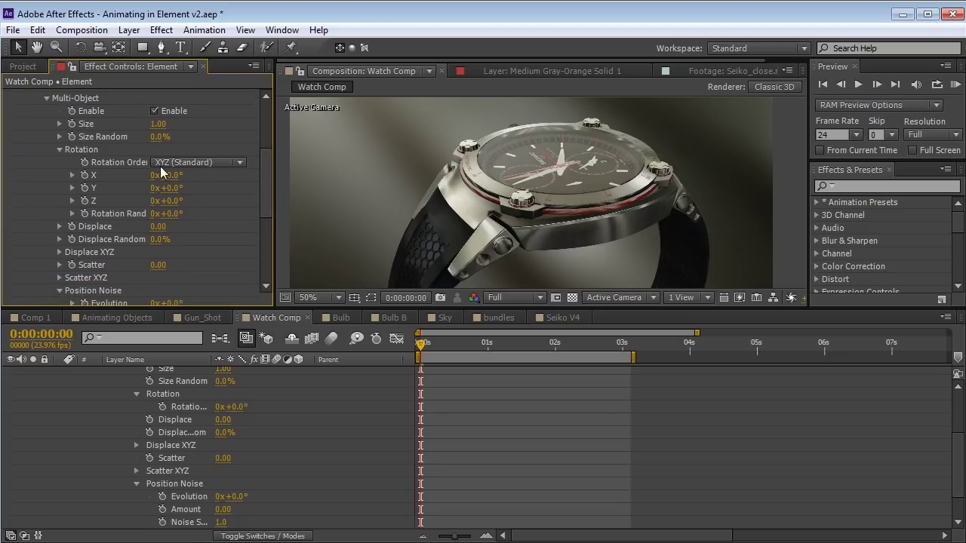
pyautogui.click(59, 150)
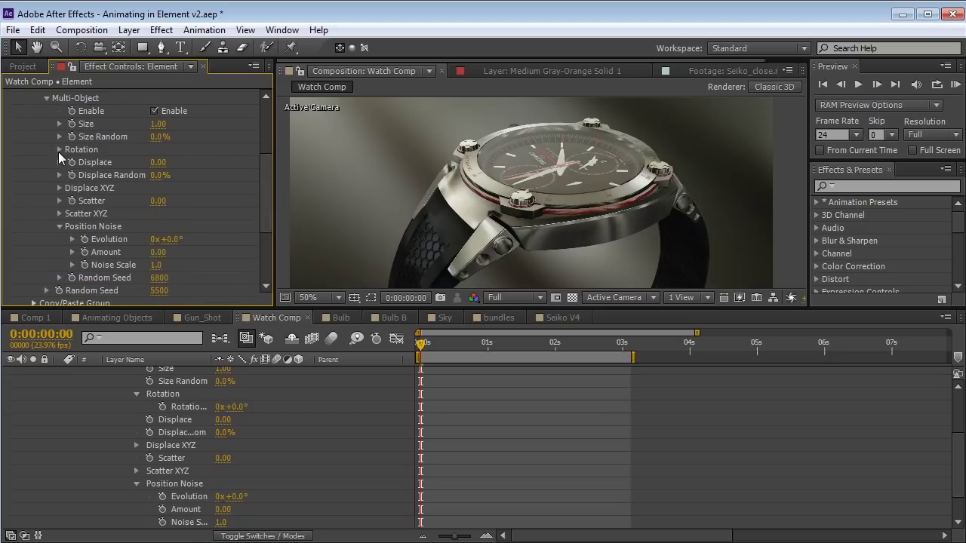
# - Try a Multi-Object Scatter of 10.90 with Rotation Random at 143° or Size Random at 57%, undoing all these changes
pyautogui.moveTo(158, 208)
pyautogui.mouseDown()
pyautogui.moveTo(249, 194)
pyautogui.moveTo(228, 192)
pyautogui.mouseUp()
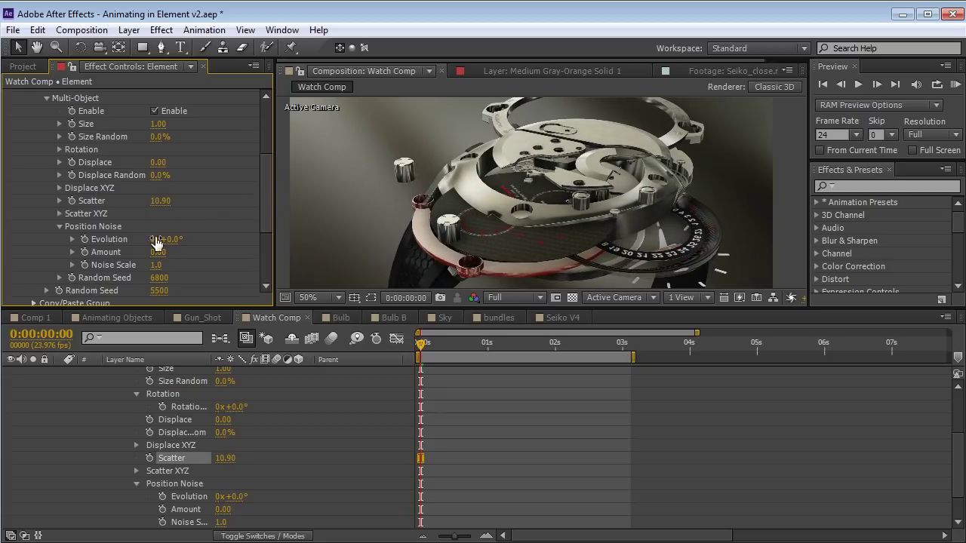
pyautogui.click(60, 149)
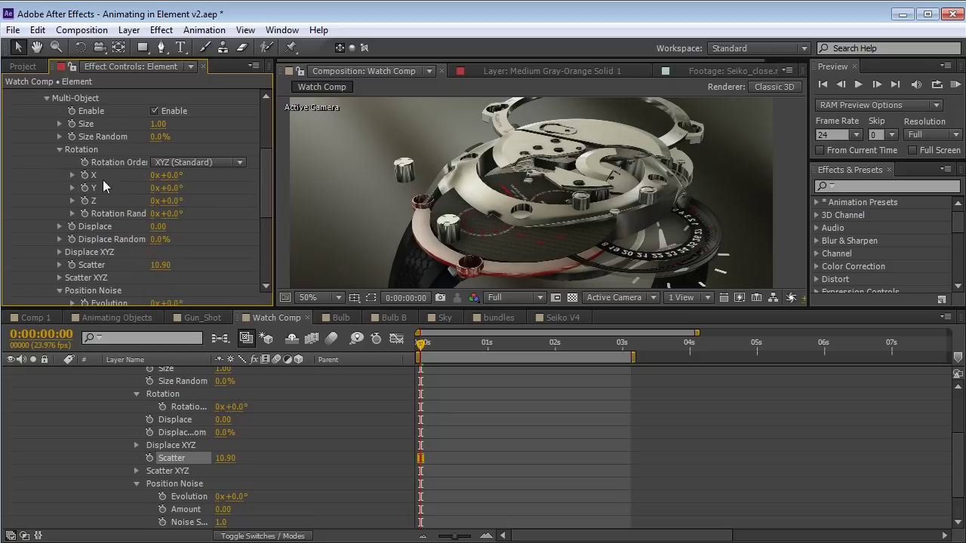
pyautogui.moveTo(175, 219); pyautogui.dragTo(282, 219)
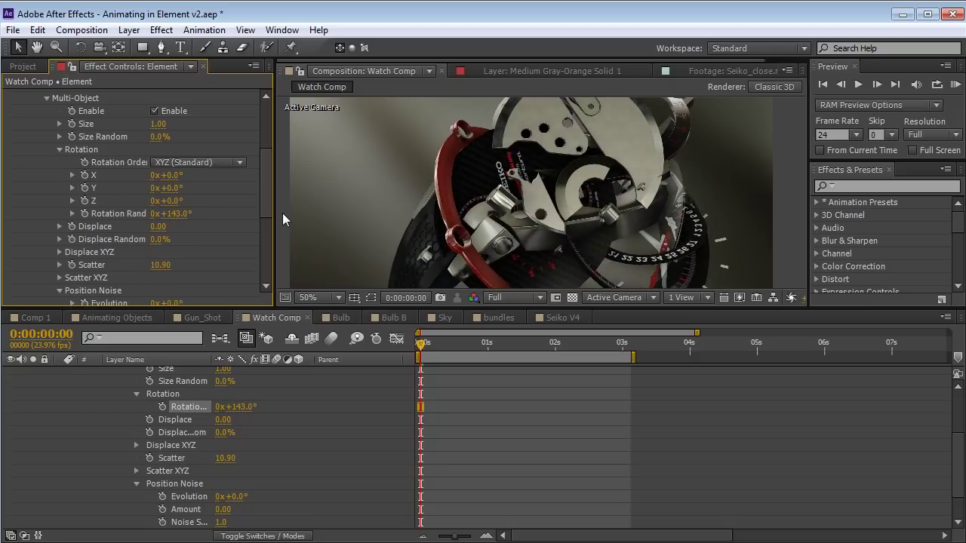
pyautogui.hotkey('ctrl', 'z')
pyautogui.moveTo(160, 137); pyautogui.dragTo(224, 162)
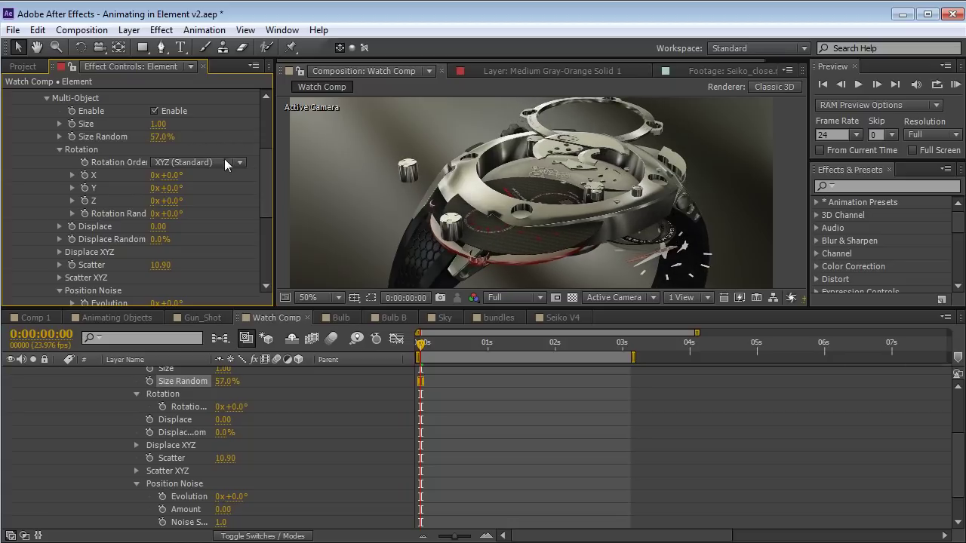
pyautogui.hotkey('ctrl', 'z')
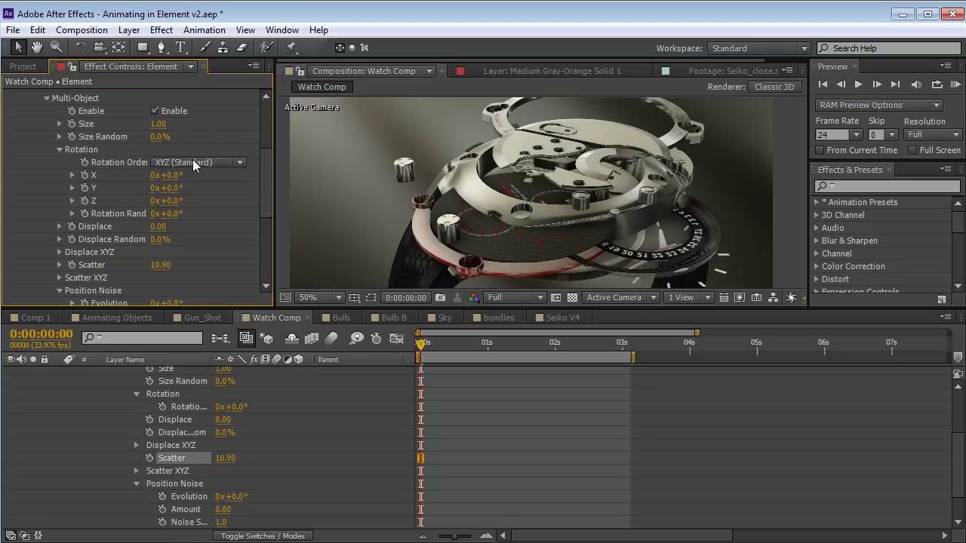
pyautogui.hotkey('ctrl', 'z')
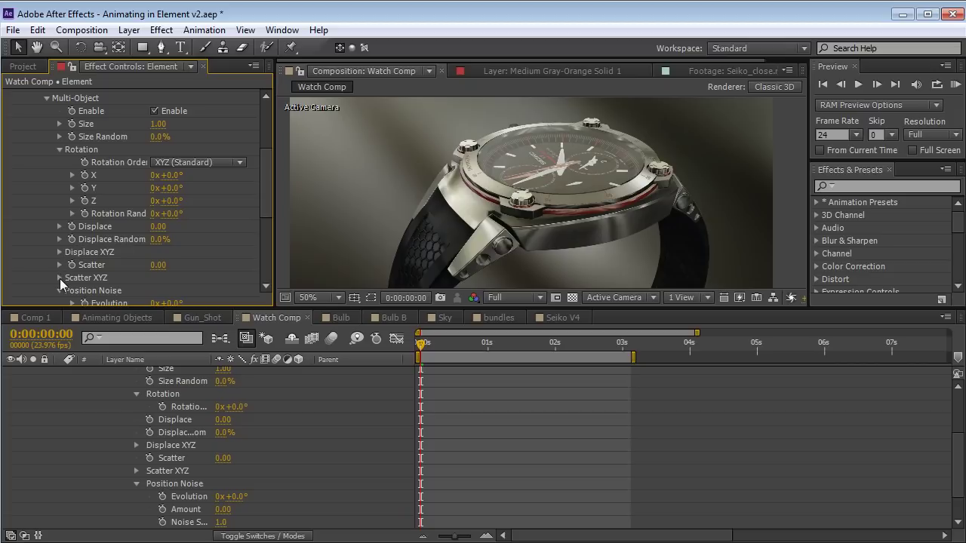
# - Try a Multi-Object Scatter of 6.50 and a change of the Scatter XYZ Y value, undoing each
pyautogui.click(60, 278)
pyautogui.scroll(-2, 259, 207)
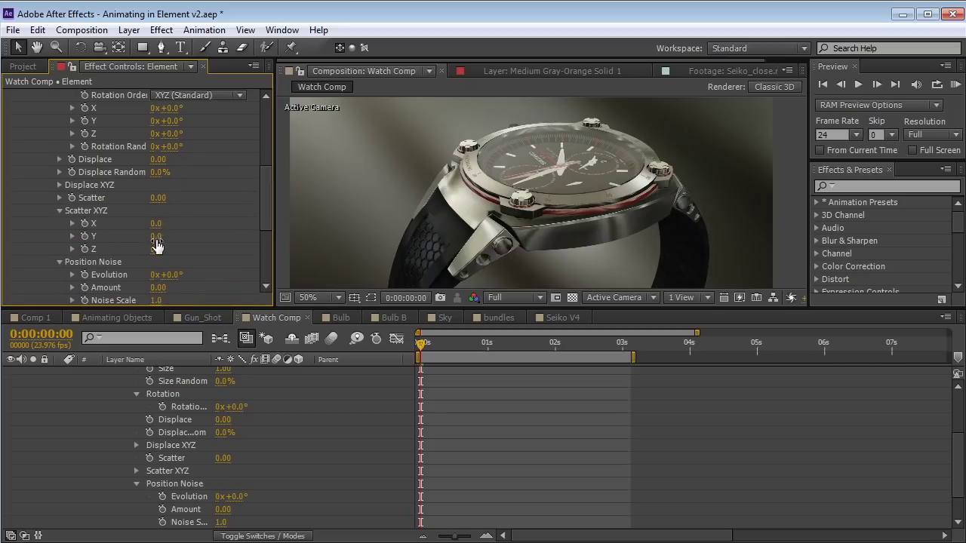
pyautogui.moveTo(158, 198); pyautogui.dragTo(179, 197)
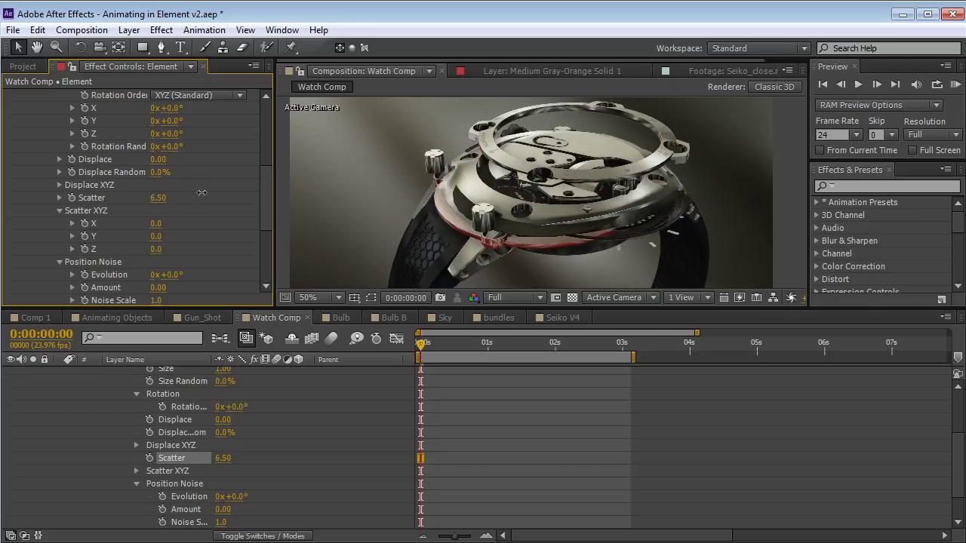
pyautogui.hotkey('ctrl', 'z')
pyautogui.moveTo(160, 236)
pyautogui.mouseDown()
pyautogui.moveTo(580, 222)
pyautogui.moveTo(241, 233)
pyautogui.mouseUp()
pyautogui.hotkey('ctrl', 'z')
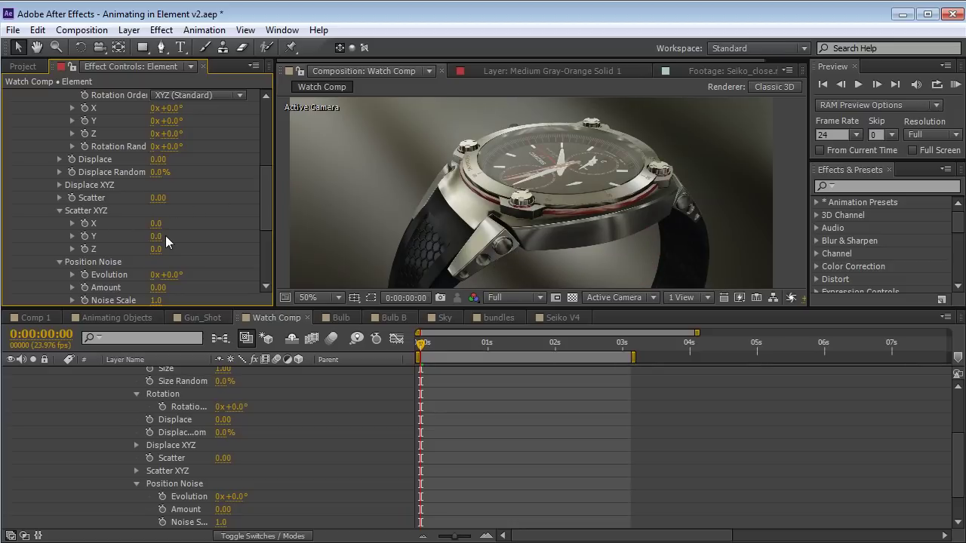
# - Keyframe the Multi-Object Displace Y value from 0.00 at the start to 1.84 at 0:00:01:06
pyautogui.click(60, 159)
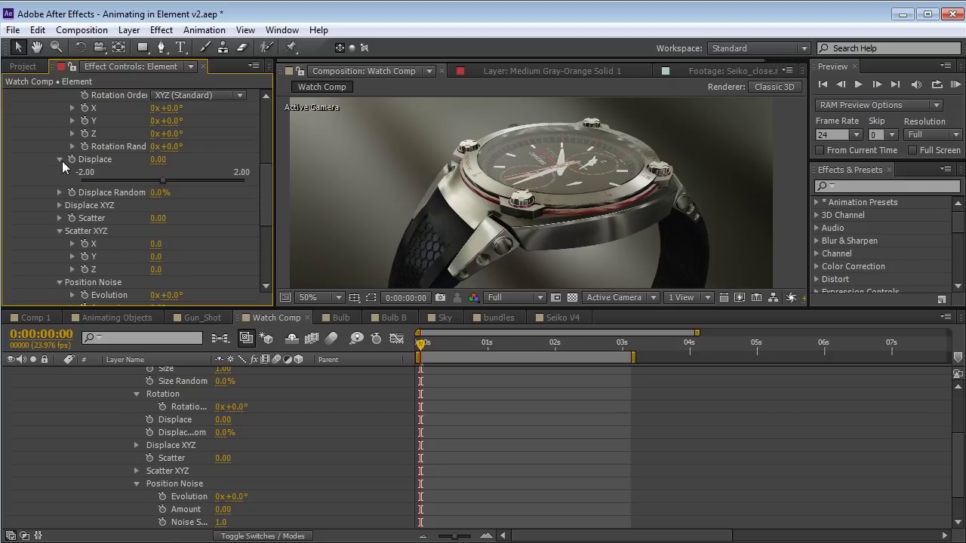
pyautogui.click(60, 160)
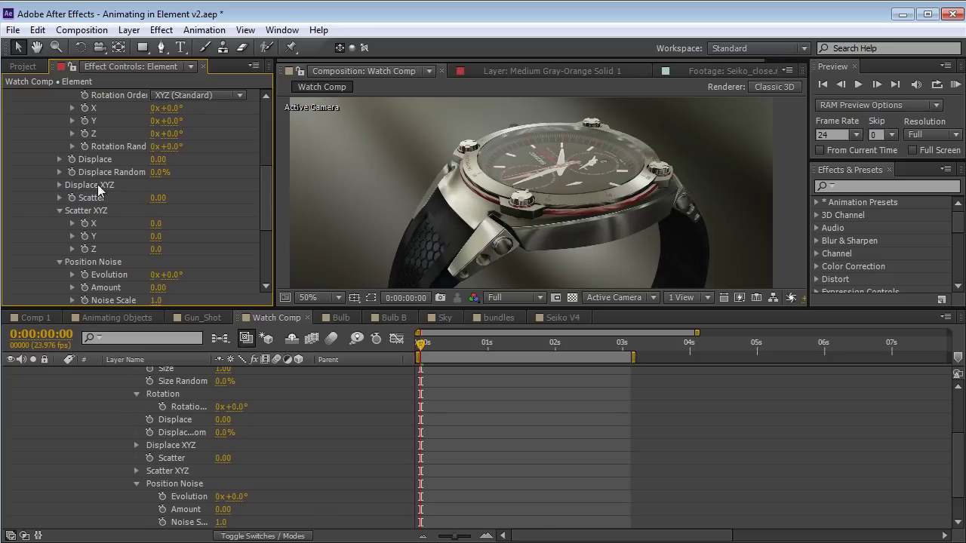
pyautogui.click(60, 185)
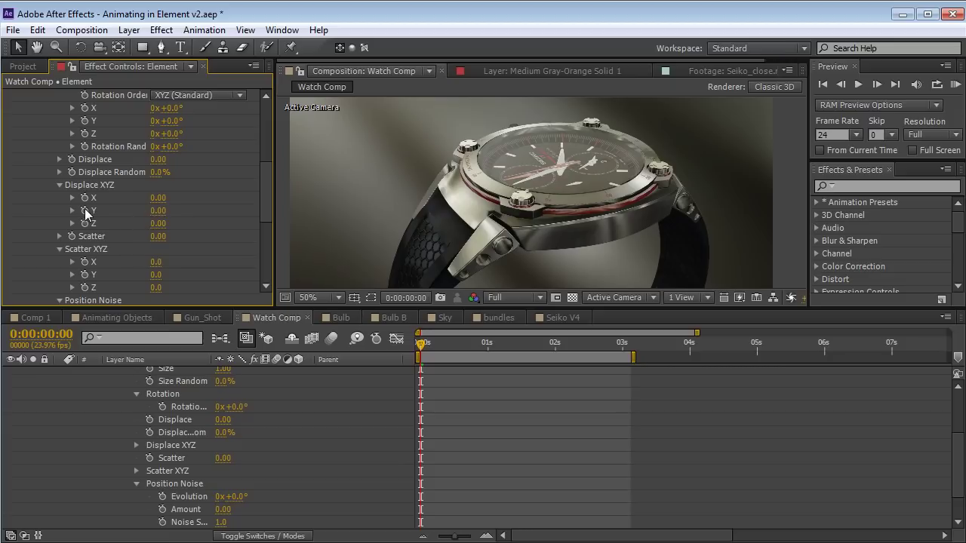
pyautogui.moveTo(451, 343); pyautogui.dragTo(498, 344)
pyautogui.moveTo(158, 210); pyautogui.dragTo(264, 200)
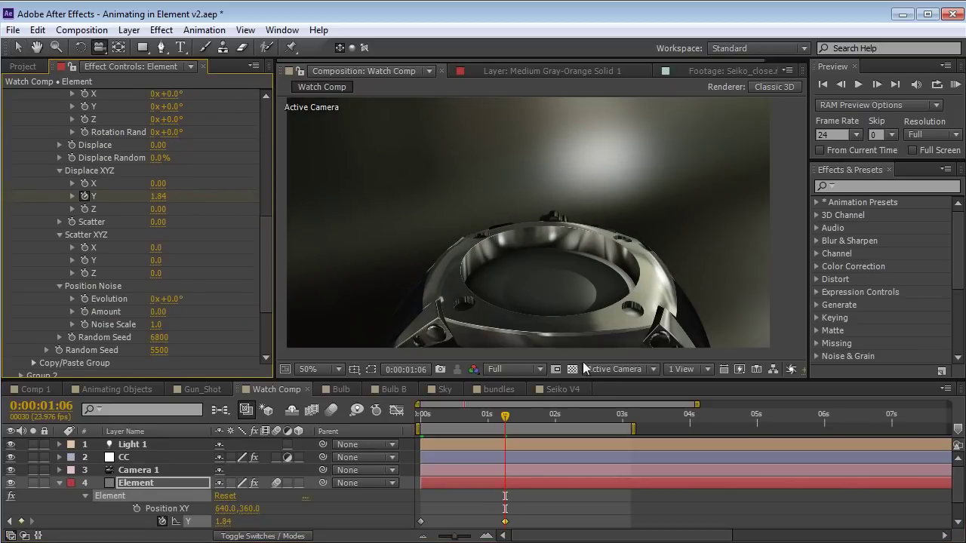
# - View the watch from Custom View 1, pulled back far enough to show the band and the displaced parts together
pyautogui.click(651, 368)
pyautogui.click(630, 536)
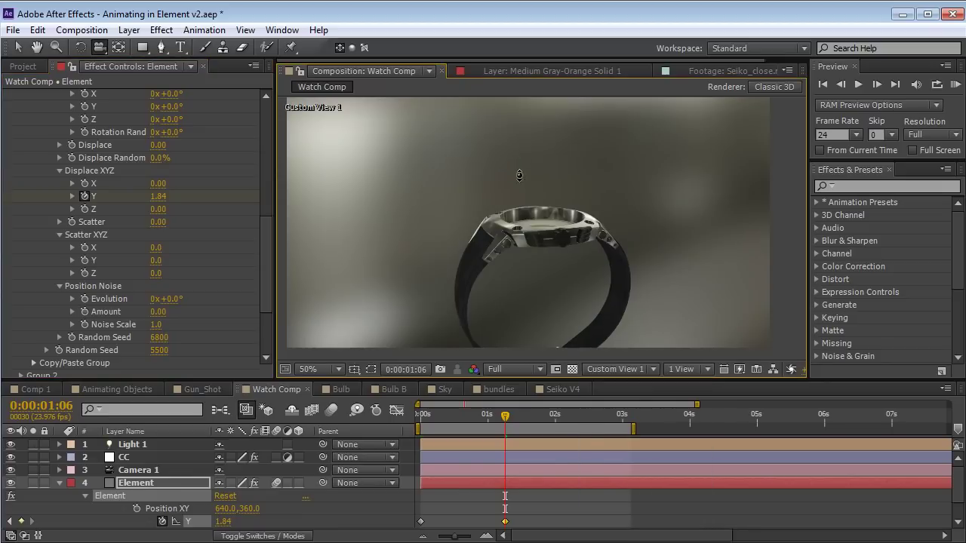
pyautogui.moveTo(517, 159); pyautogui.dragTo(551, 228)
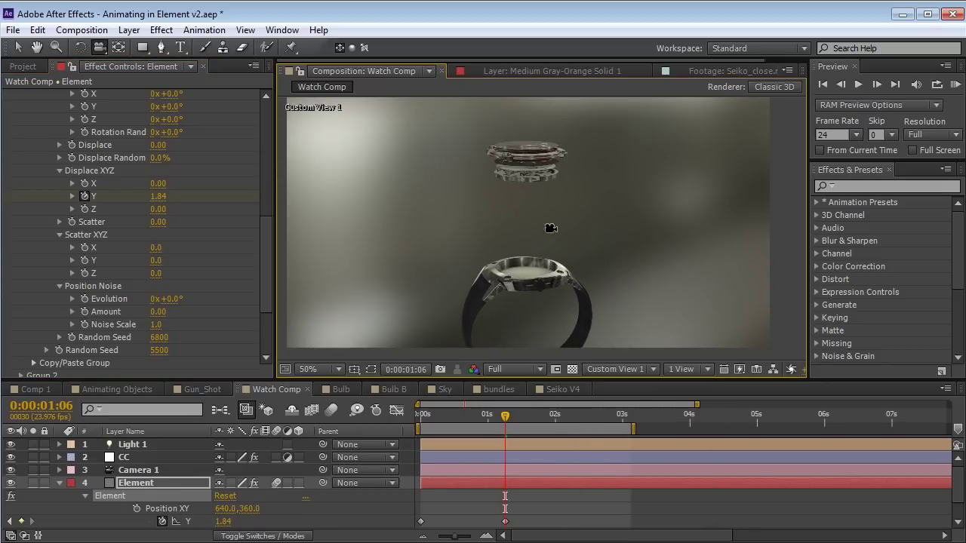
pyautogui.moveTo(505, 416)
pyautogui.mouseDown()
pyautogui.moveTo(471, 421)
pyautogui.moveTo(505, 420)
pyautogui.mouseUp()
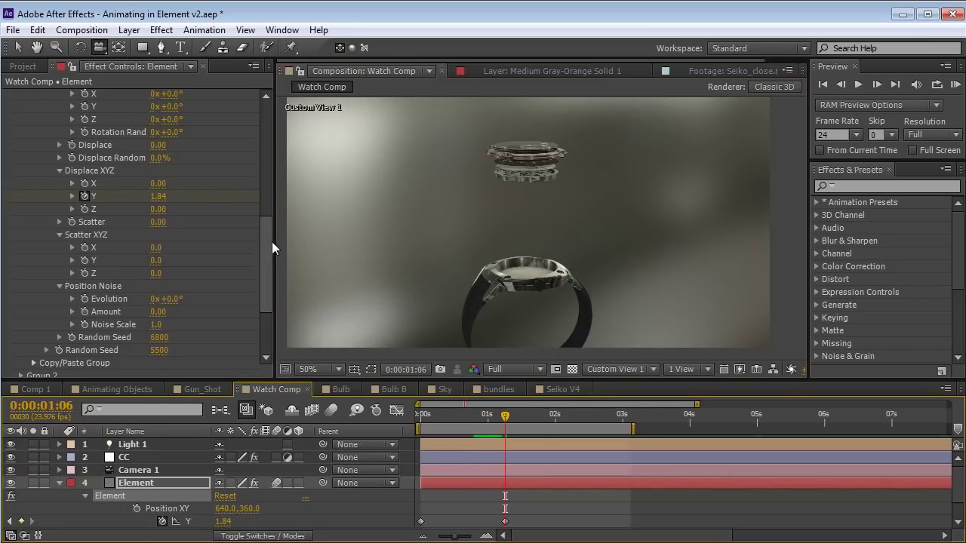
# - Keyframe Group 1's Position XY from 640.0,360.0 at the start to 640.0,1159.0 at 0:00:01:06, with Displace Y at 4.05
pyautogui.moveTo(271, 241); pyautogui.dragTo(276, 130)
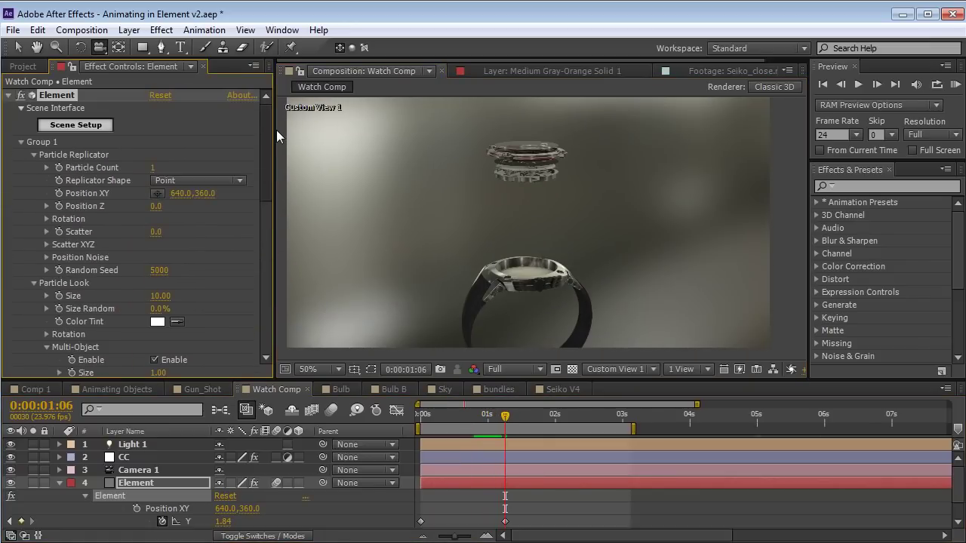
pyautogui.click(59, 193)
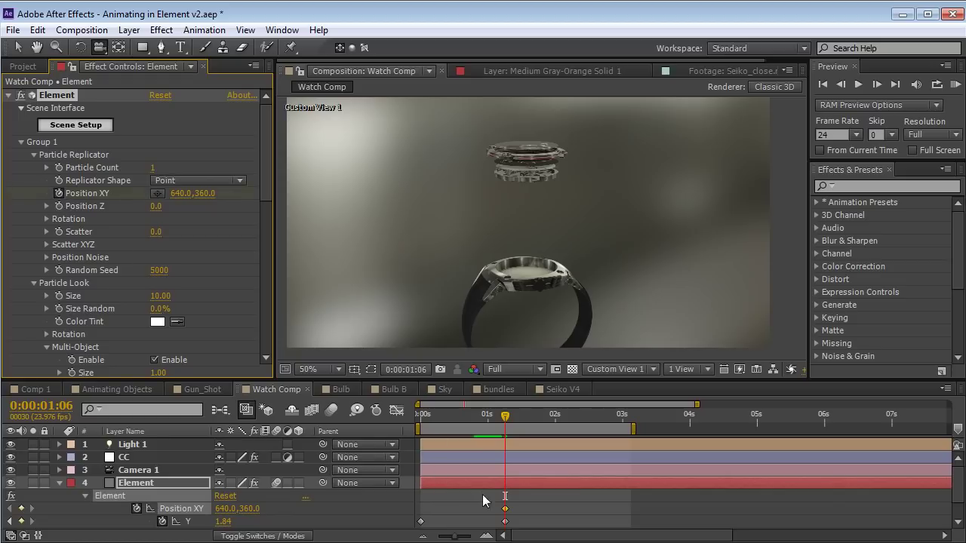
pyautogui.moveTo(505, 508); pyautogui.dragTo(422, 512)
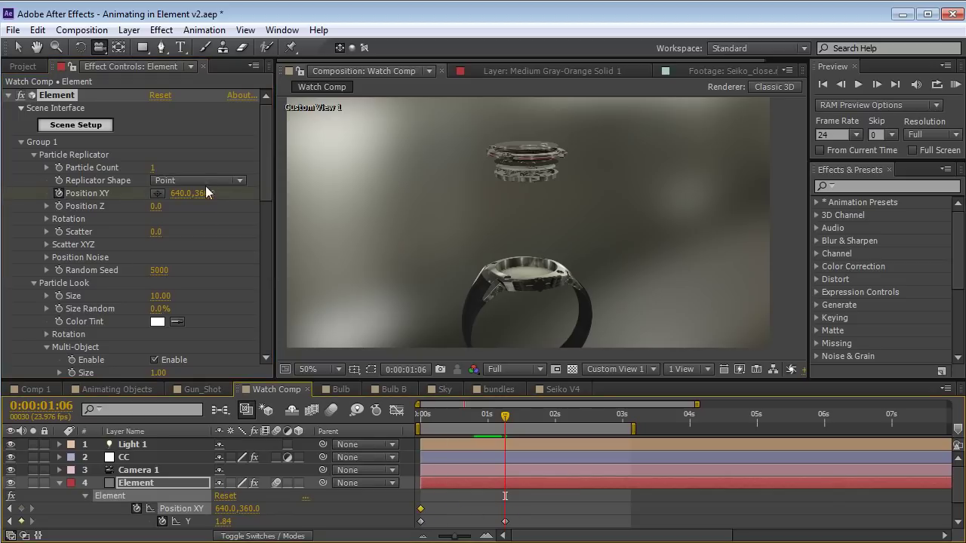
pyautogui.moveTo(209, 193); pyautogui.dragTo(448, 212)
pyautogui.moveTo(224, 528); pyautogui.dragTo(370, 498)
pyautogui.moveTo(208, 202); pyautogui.dragTo(505, 230)
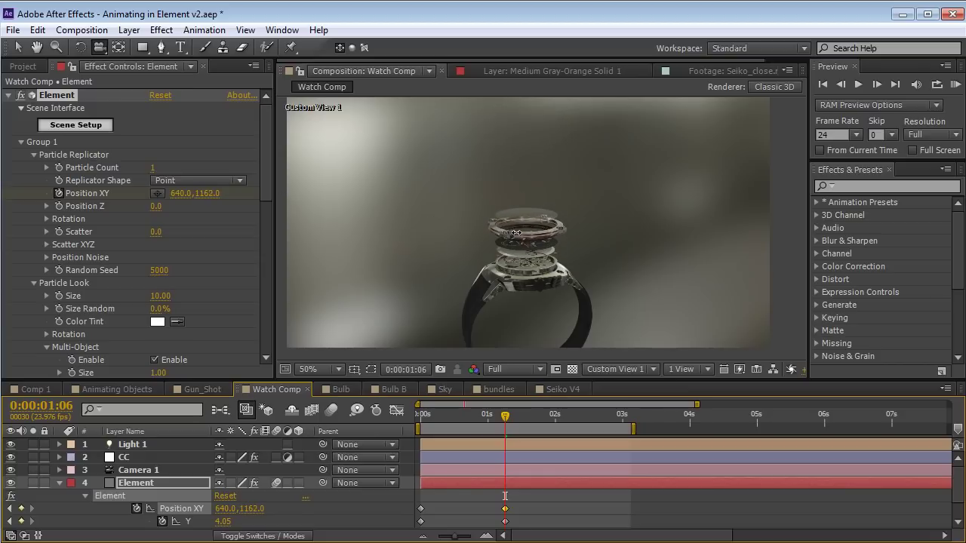
# - Check the separating parts in Custom View 1, then through the Active Camera, and return to the first frame
pyautogui.click(500, 420)
pyautogui.moveTo(499, 420); pyautogui.dragTo(488, 420)
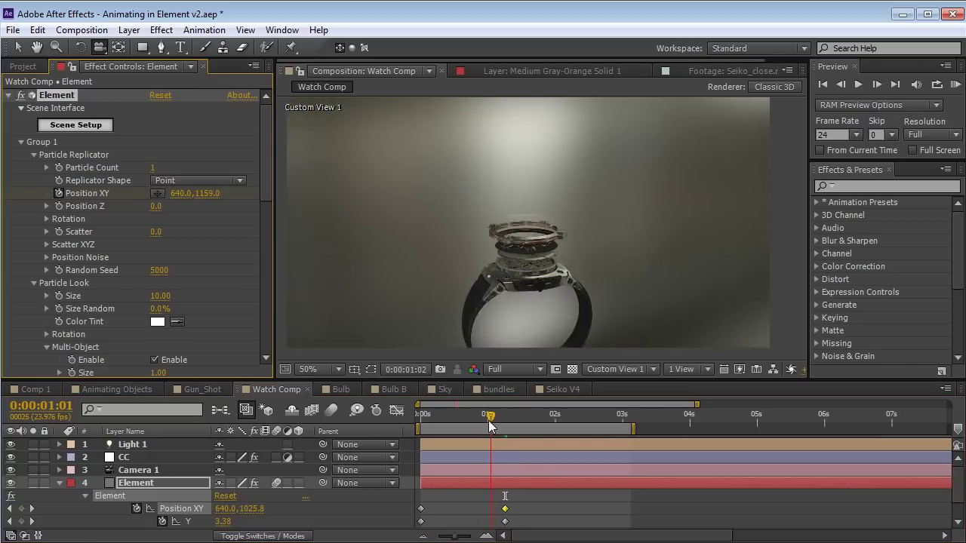
pyautogui.click(609, 368)
pyautogui.click(602, 382)
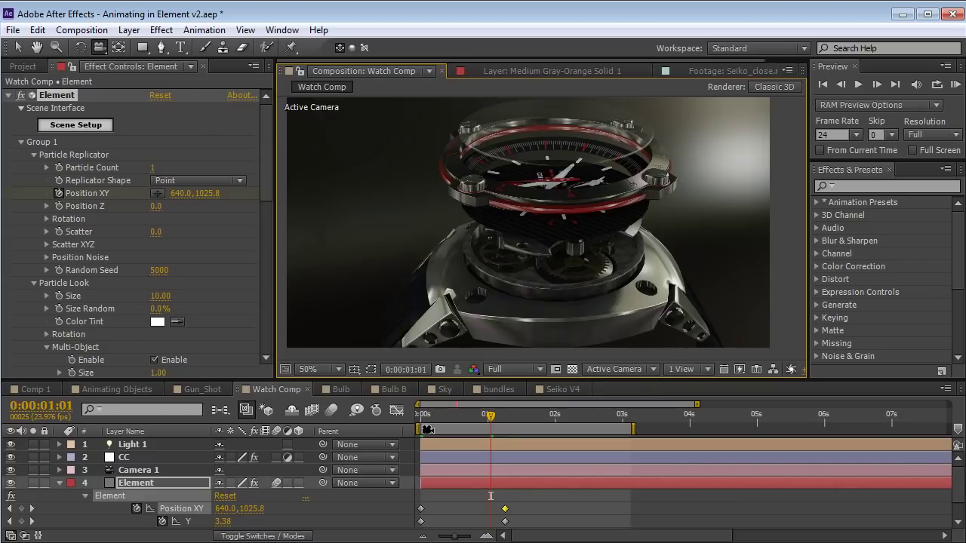
pyautogui.moveTo(426, 423); pyautogui.dragTo(414, 439)
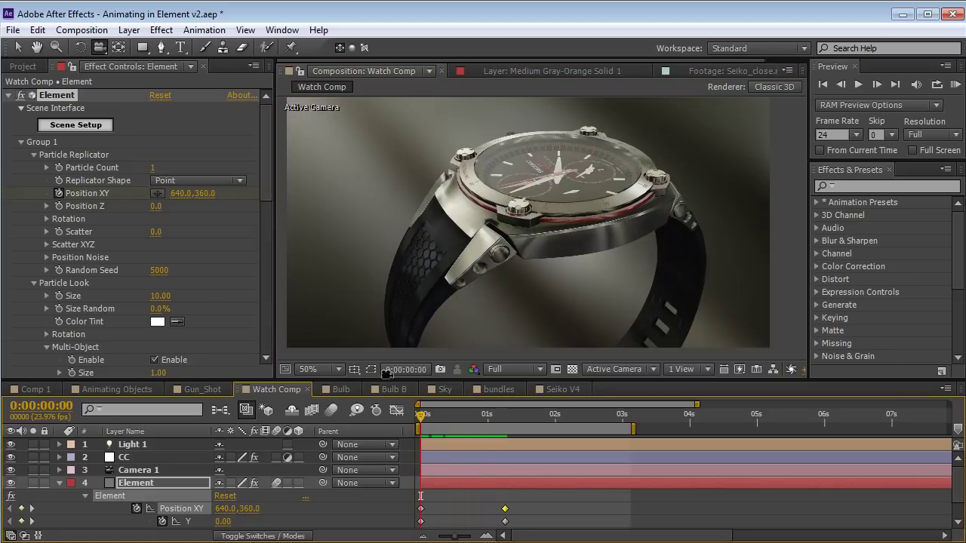
# - Review the Position XY and Displace Y keyframes and scrub the watch explosion between the first frame and 0:00:01:06
pyautogui.scroll(-2, 417, 444)
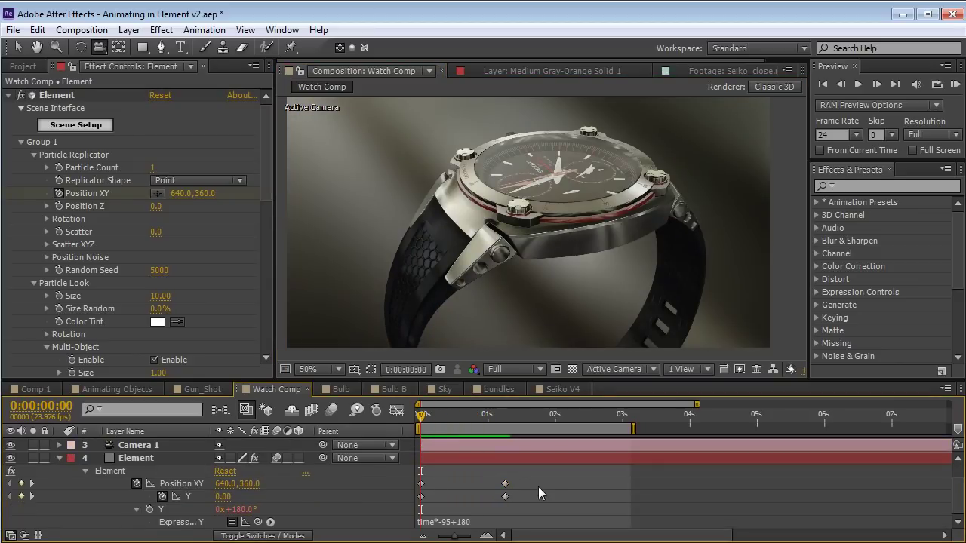
pyautogui.moveTo(535, 481); pyautogui.dragTo(410, 504)
pyautogui.click(436, 472)
pyautogui.moveTo(426, 414); pyautogui.dragTo(505, 423)
pyautogui.click(440, 419)
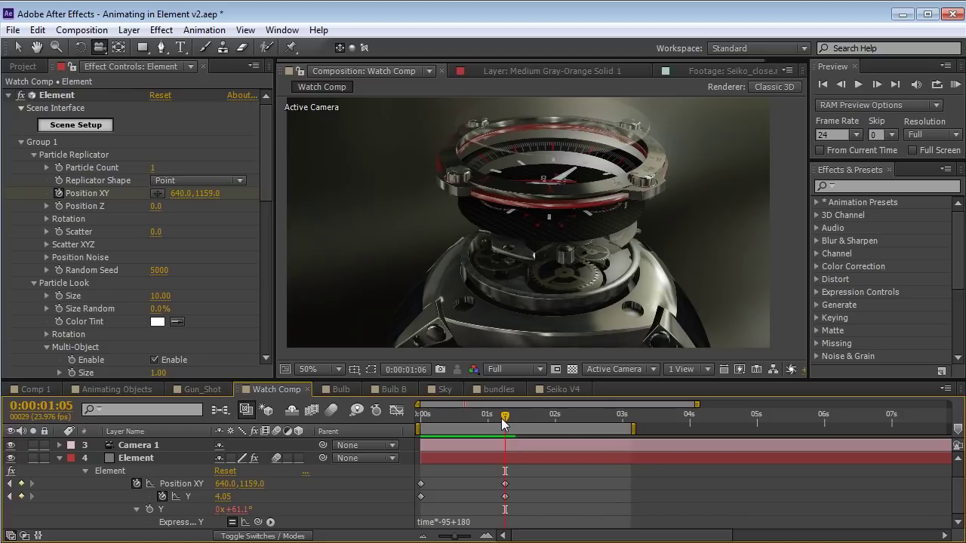
pyautogui.moveTo(505, 420); pyautogui.dragTo(374, 419)
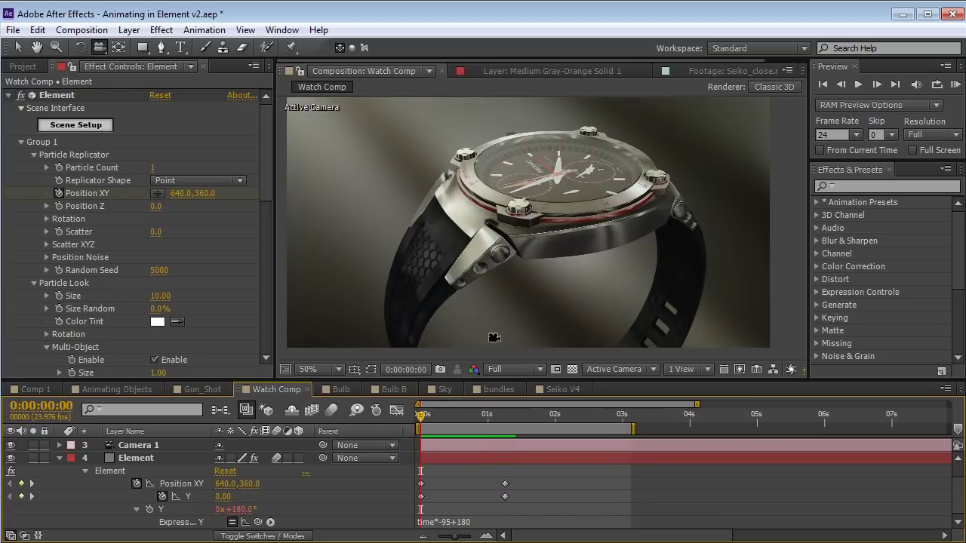
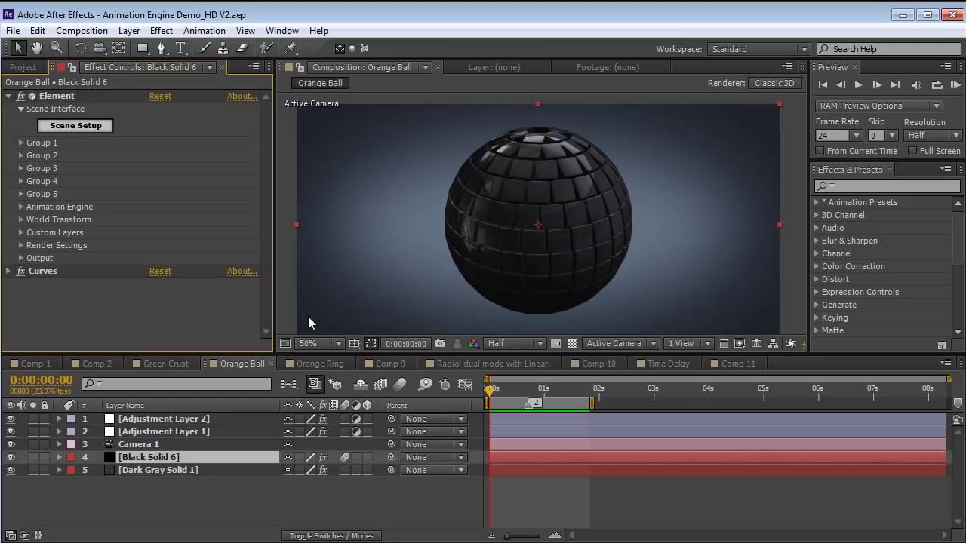
# - In the Orange Ball composition of the Animation Engine Demo project, deselect the Black Solid 6 layer
pyautogui.click(581, 467)
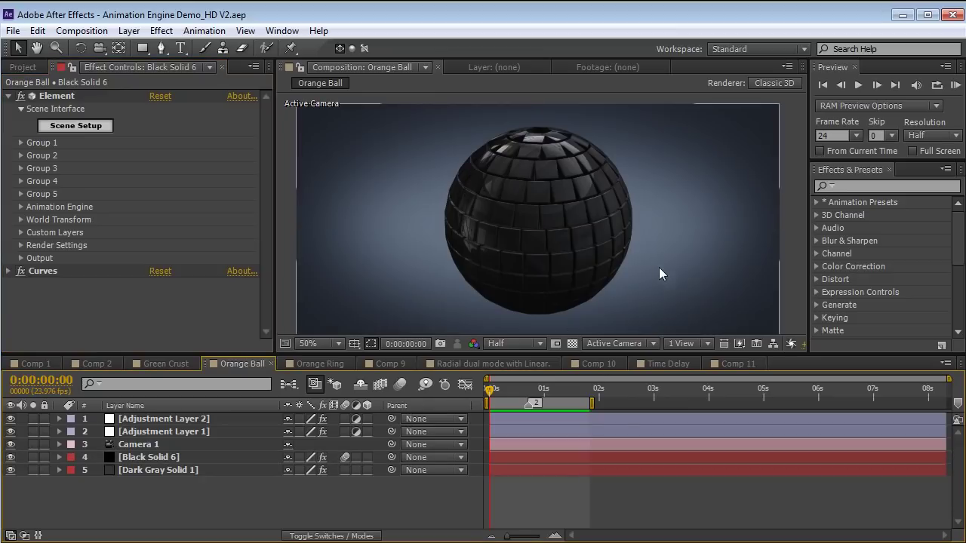
# - Preview the ball's transformation, return to the first frame and review Group 1's settings on the Black Solid 6 layer
pyautogui.press('space')
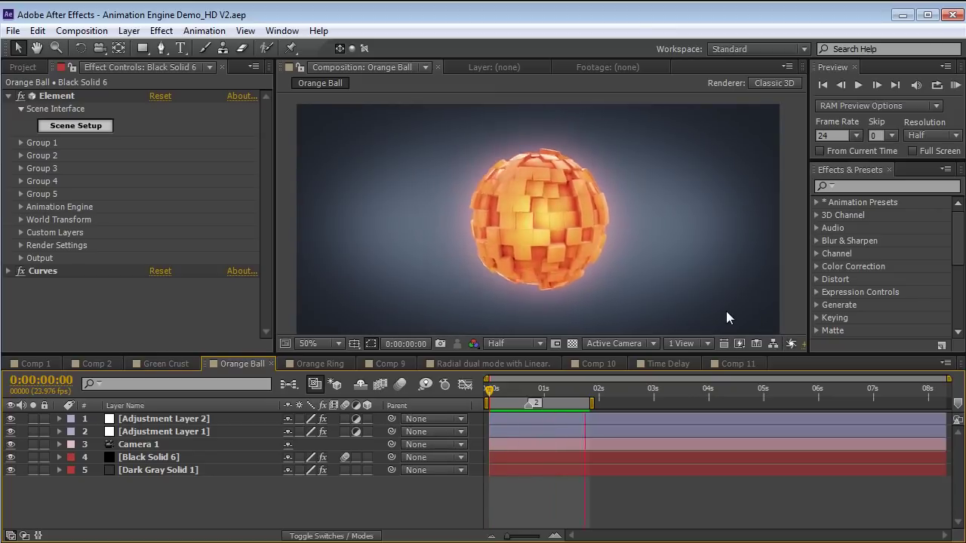
pyautogui.press('space')
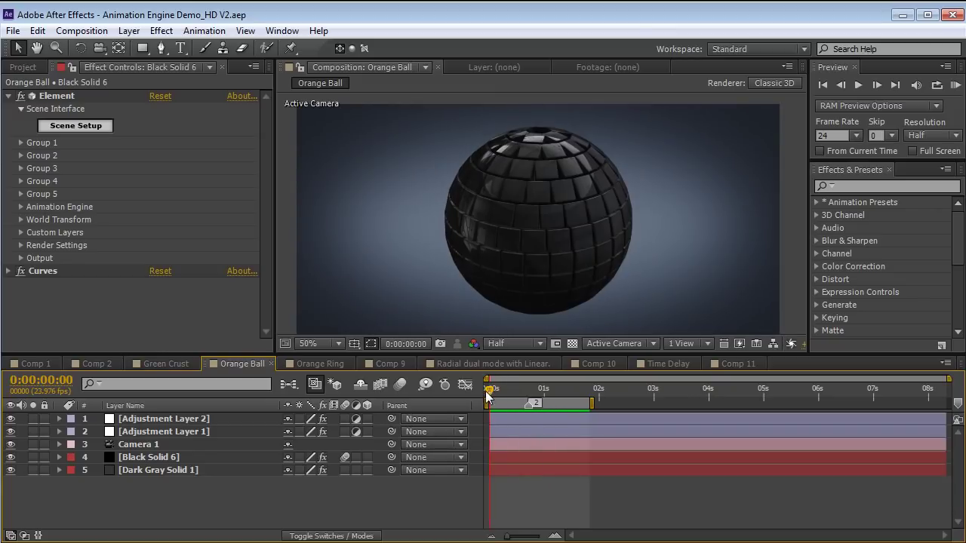
pyautogui.moveTo(490, 390)
pyautogui.mouseDown()
pyautogui.moveTo(525, 392)
pyautogui.moveTo(478, 400)
pyautogui.mouseUp()
pyautogui.click(164, 457)
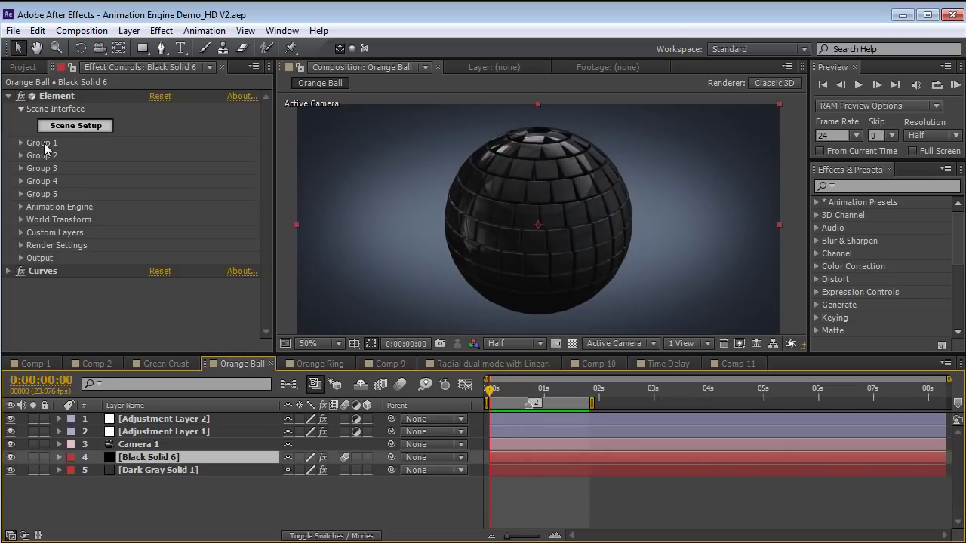
pyautogui.click(43, 148)
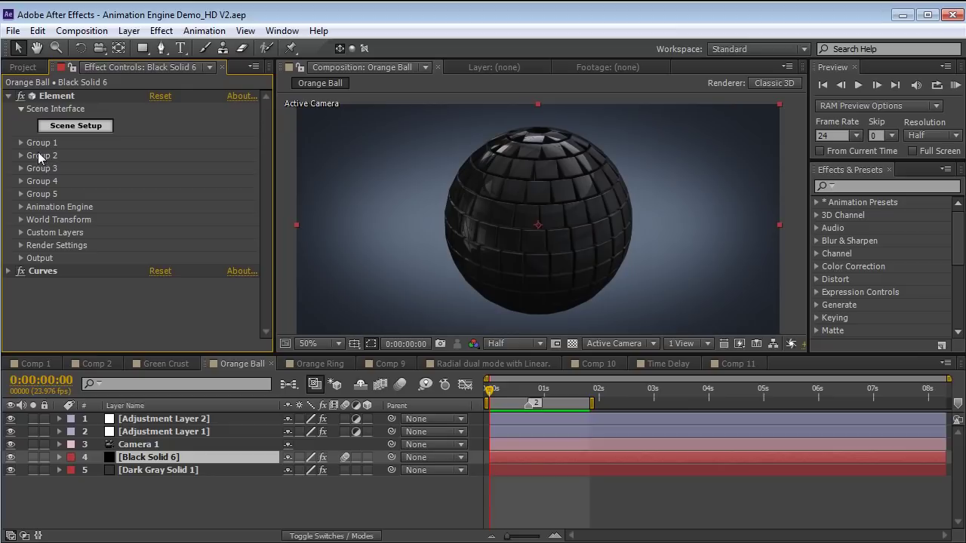
pyautogui.click(21, 143)
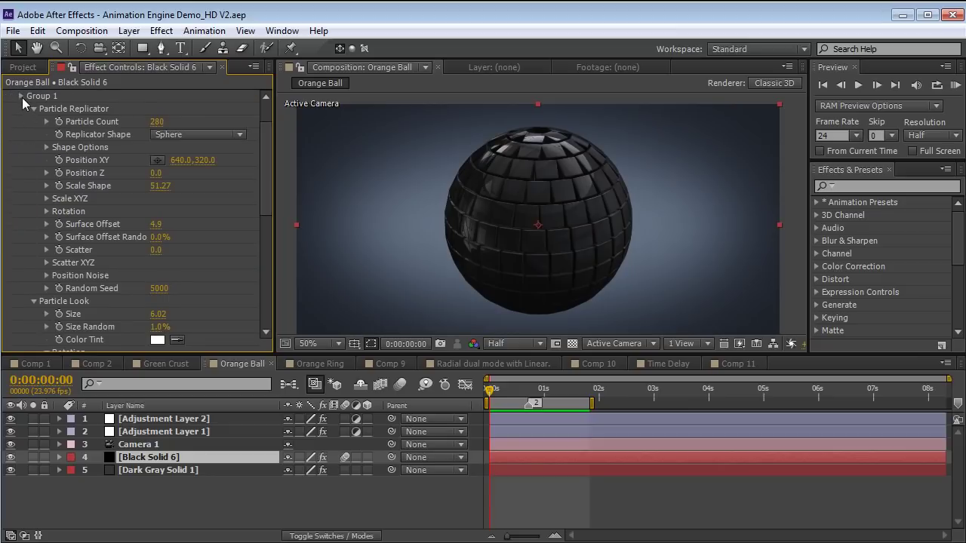
pyautogui.click(21, 95)
# - At 0:00:01:10, set the Particle Look Size of Group 2 to 3.07 and preview the animation
pyautogui.moveTo(494, 391); pyautogui.dragTo(576, 392)
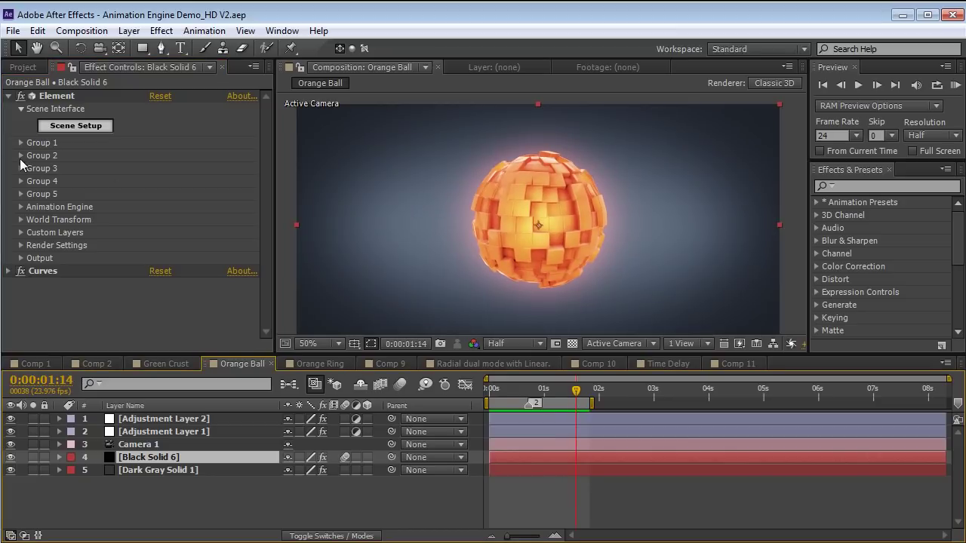
pyautogui.click(21, 163)
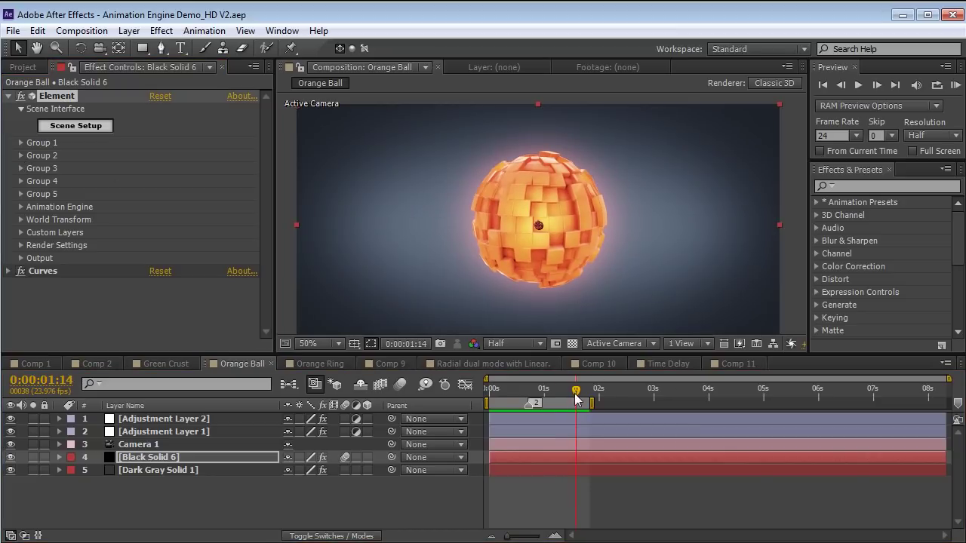
pyautogui.moveTo(576, 400)
pyautogui.mouseDown()
pyautogui.moveTo(501, 392)
pyautogui.moveTo(581, 392)
pyautogui.moveTo(551, 393)
pyautogui.moveTo(567, 392)
pyautogui.mouseUp()
pyautogui.click(21, 156)
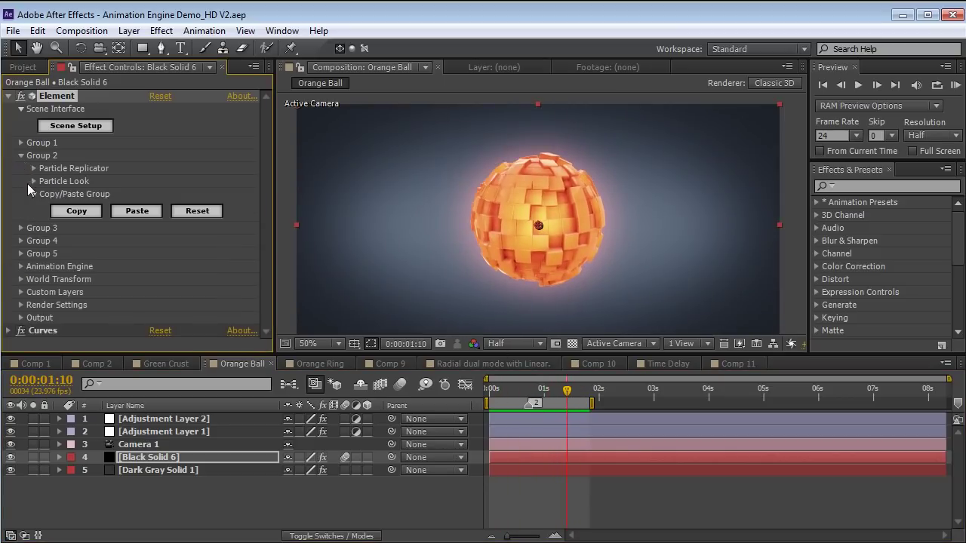
pyautogui.click(34, 181)
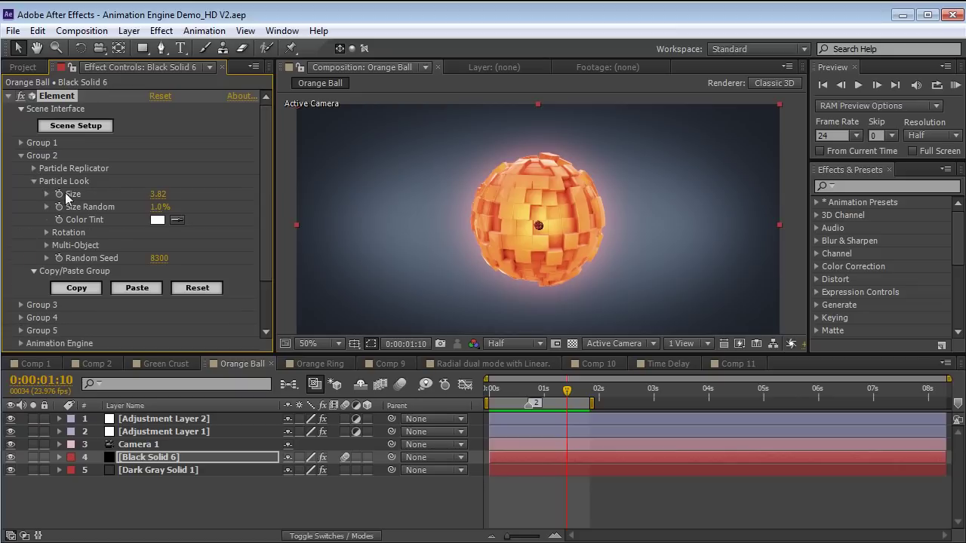
pyautogui.moveTo(142, 194); pyautogui.dragTo(94, 187)
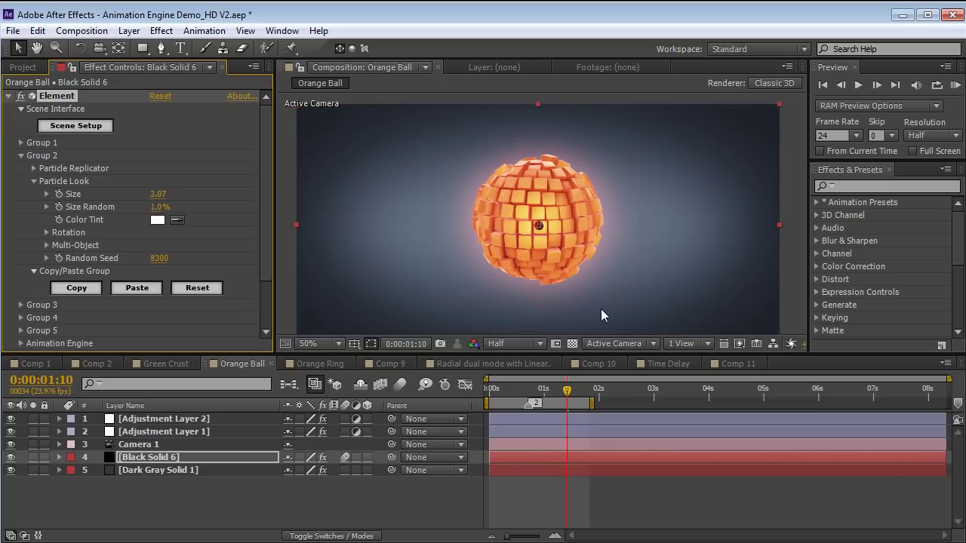
pyautogui.press('KP_0')
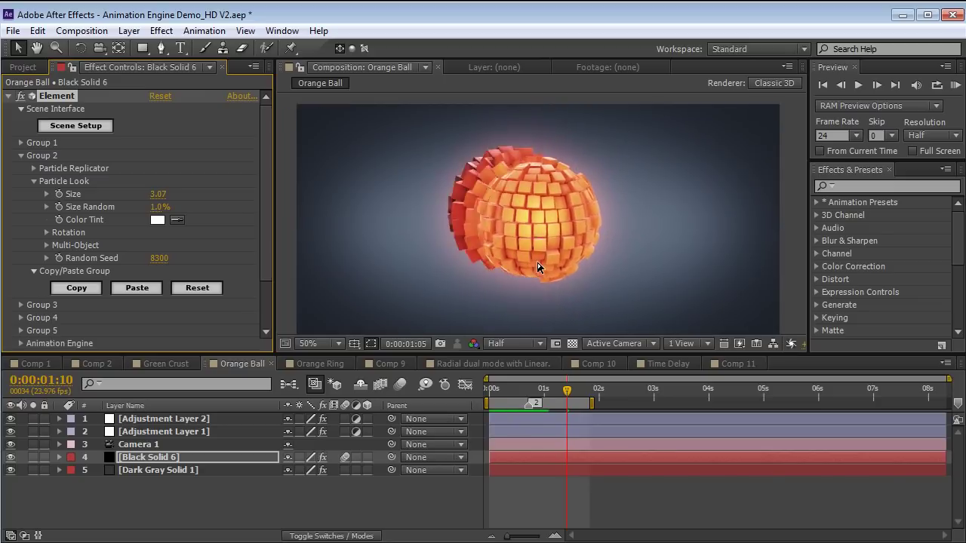
pyautogui.click(22, 156)
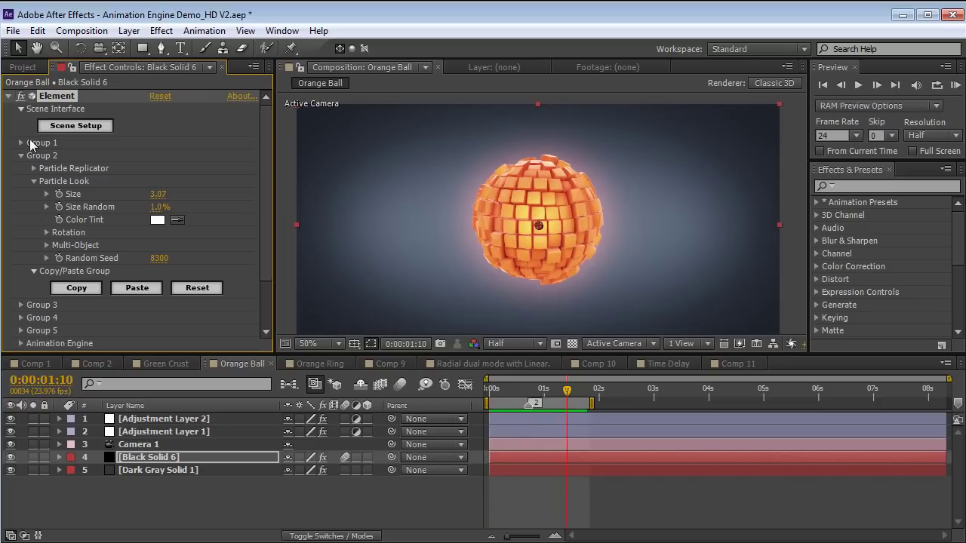
# - At 0:00:00:11, set Group 1's Particle Look Rotation Random to 52° and preview the animation
pyautogui.click(21, 155)
pyautogui.click(20, 143)
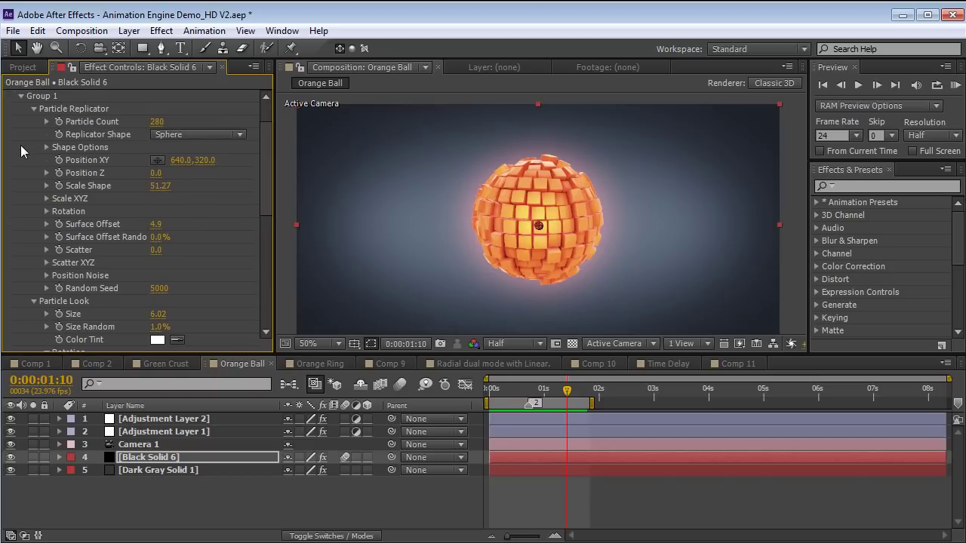
pyautogui.moveTo(266, 183); pyautogui.dragTo(236, 233)
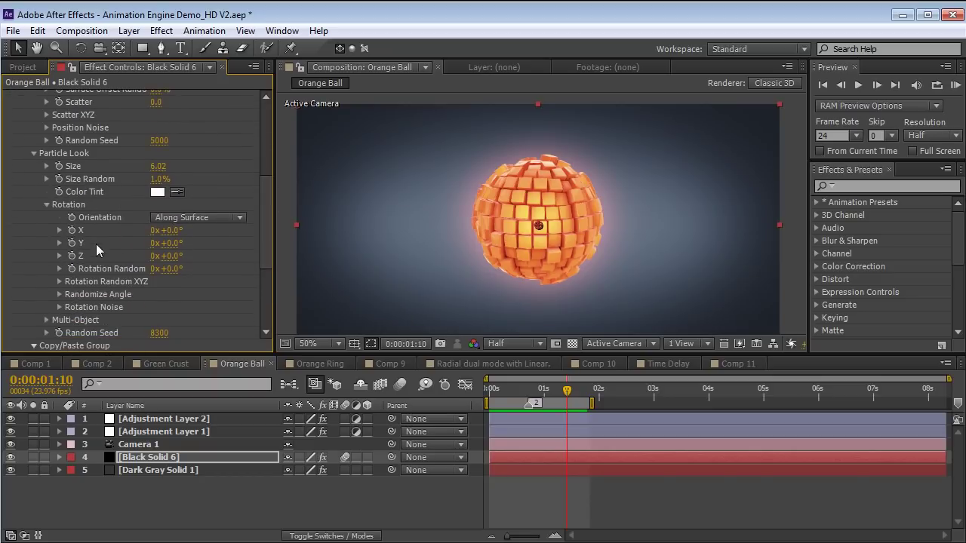
pyautogui.moveTo(498, 388); pyautogui.dragTo(513, 390)
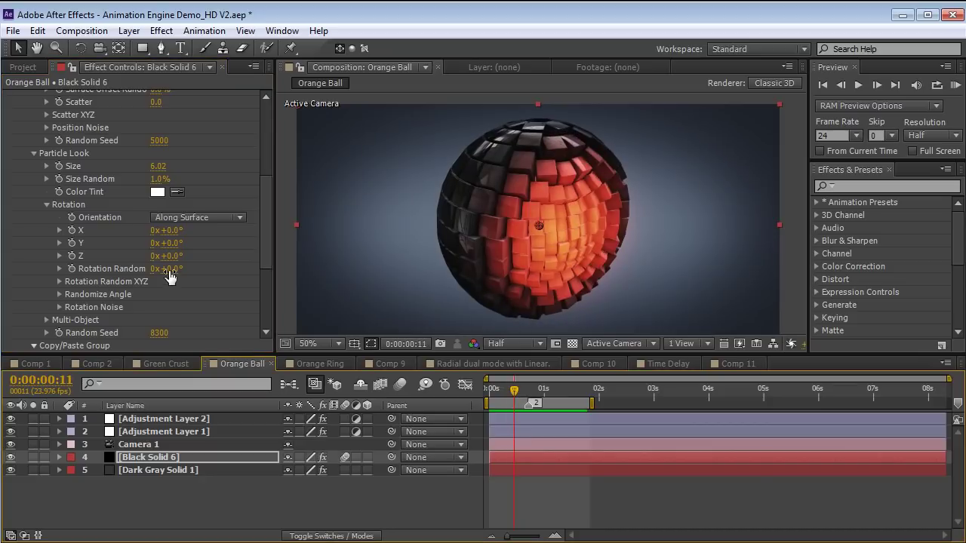
pyautogui.moveTo(176, 269); pyautogui.dragTo(201, 268)
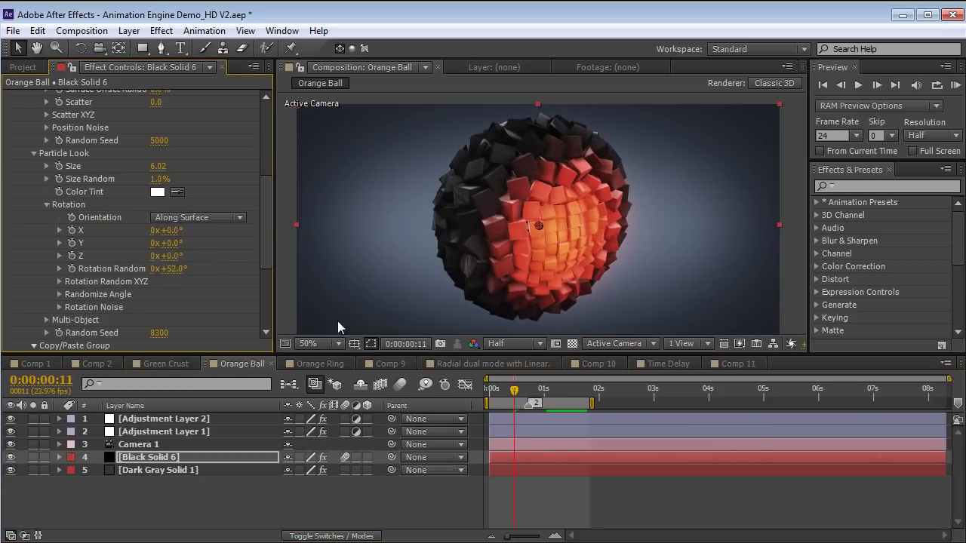
pyautogui.press('KP_0')
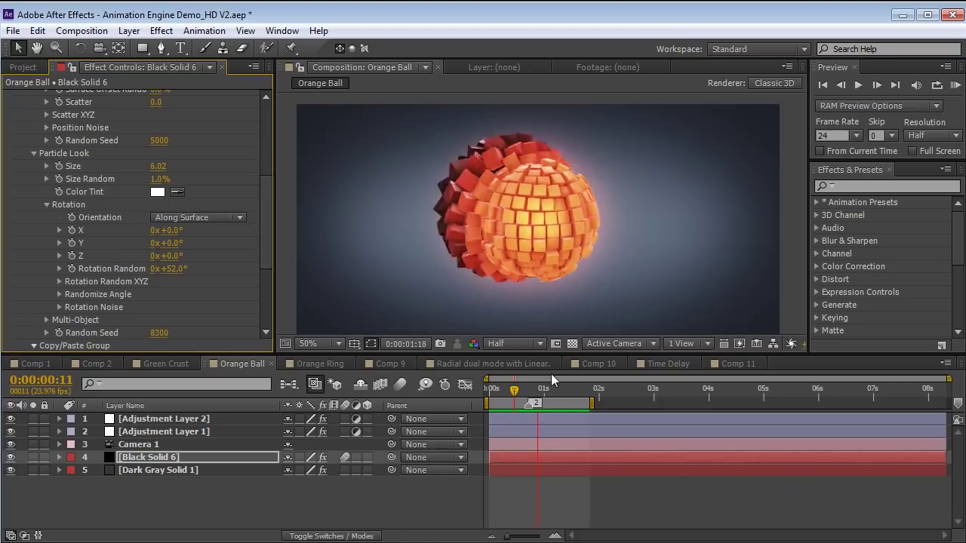
pyautogui.press('space')
# - In Group 2's Particle Replicator, set Surface Offset to 4.3 and Surface Offset Random to 0%, and scrub through the result
pyautogui.moveTo(266, 215); pyautogui.dragTo(268, 150)
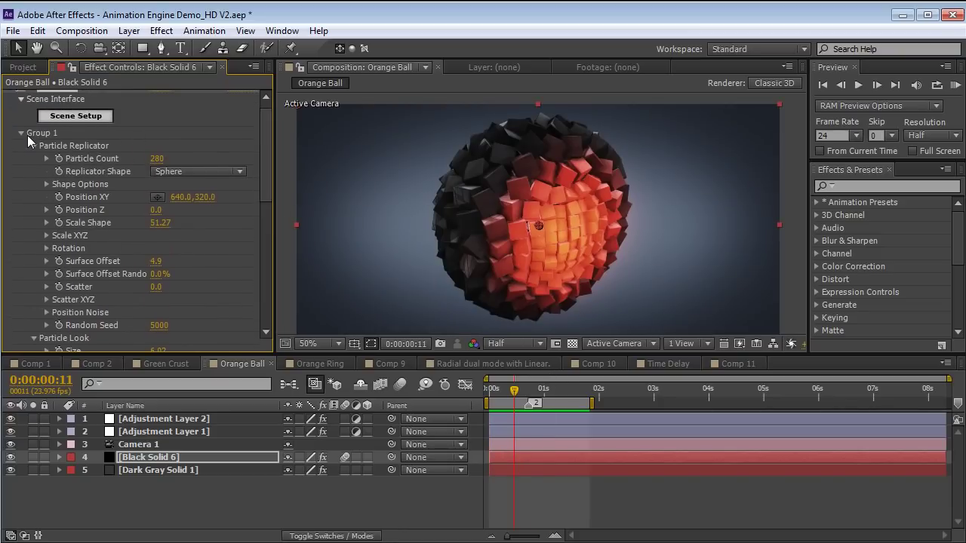
pyautogui.click(24, 137)
pyautogui.click(22, 154)
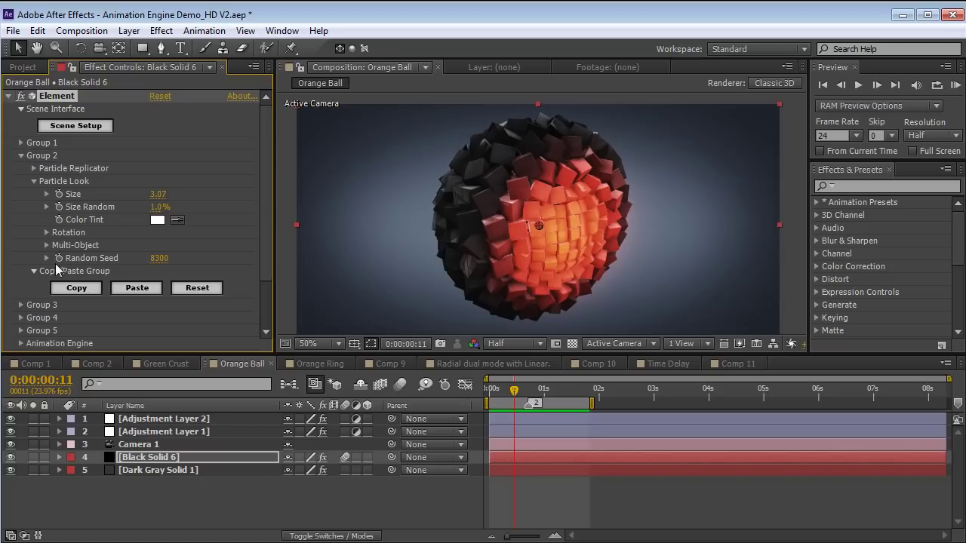
pyautogui.click(47, 233)
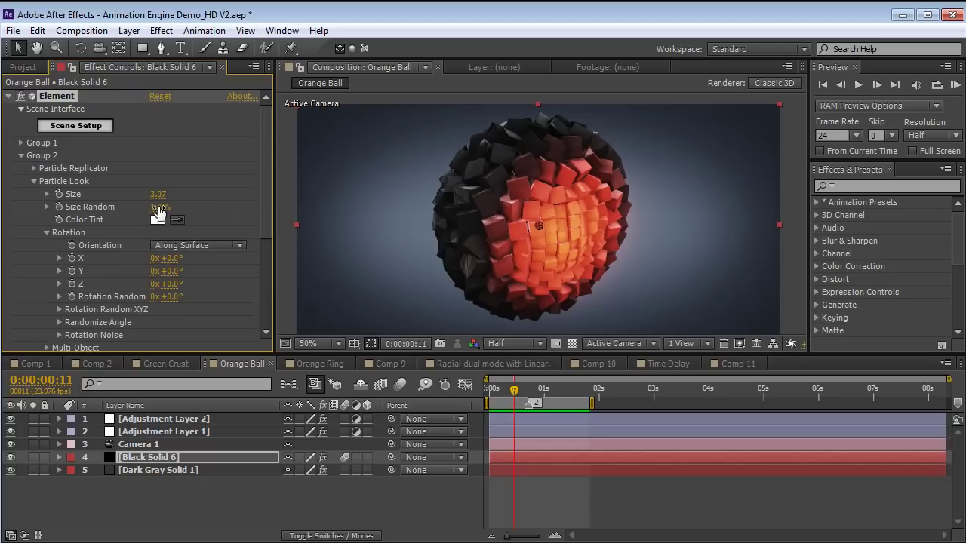
pyautogui.click(33, 167)
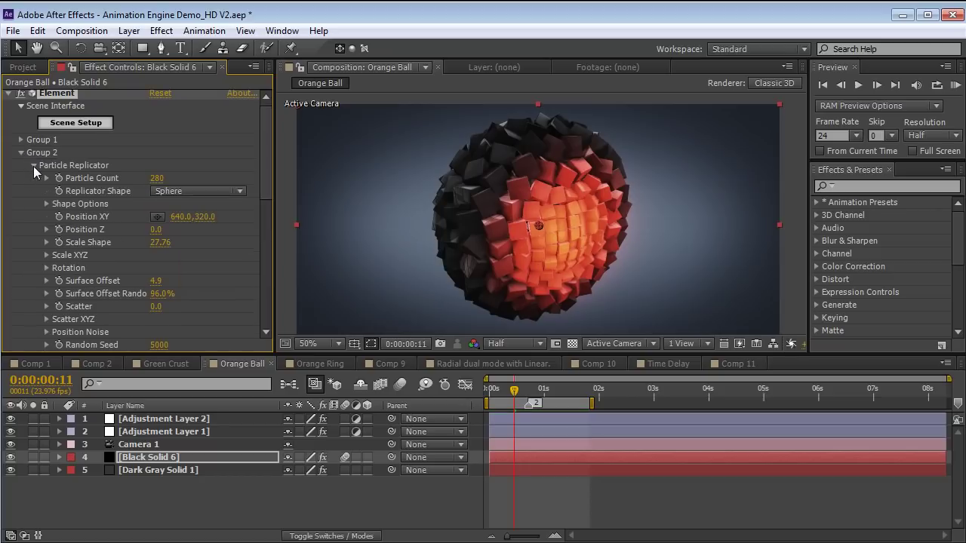
pyautogui.moveTo(160, 284); pyautogui.dragTo(155, 285)
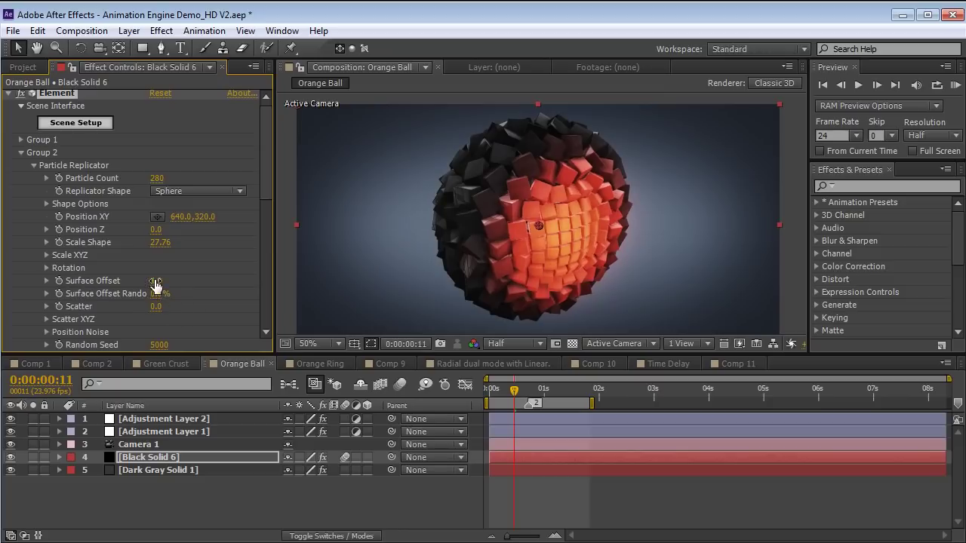
pyautogui.write('0')
pyautogui.press('Return')
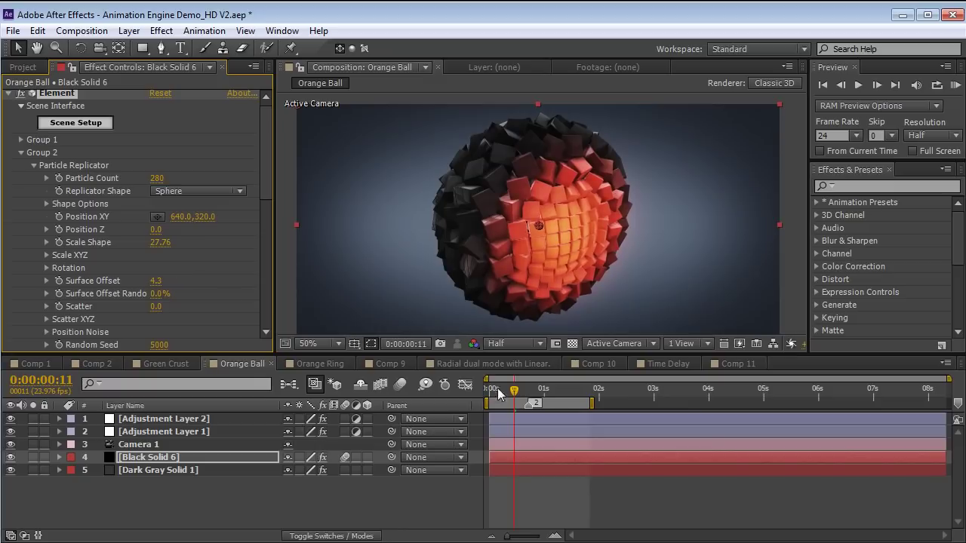
pyautogui.click(536, 389)
pyautogui.moveTo(535, 391); pyautogui.dragTo(539, 391)
pyautogui.click(578, 486)
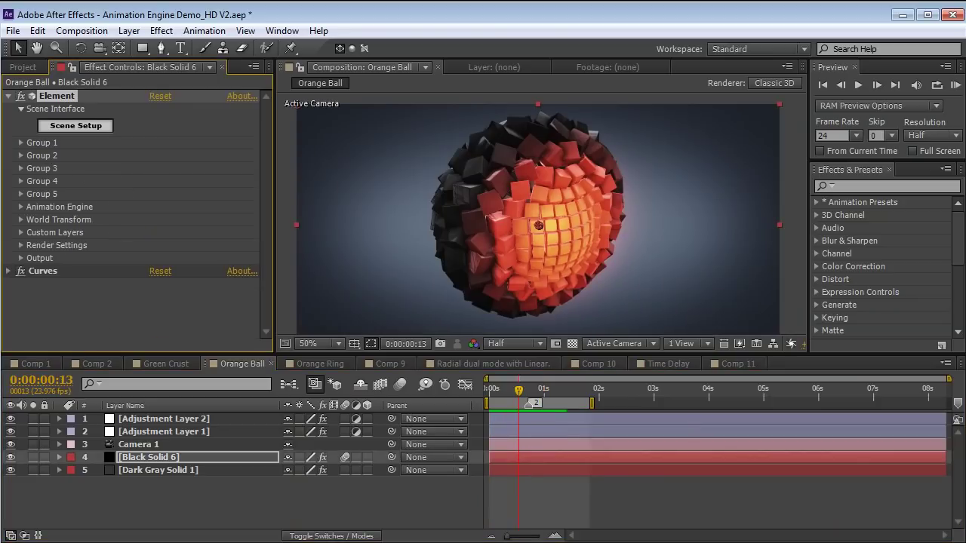
# - Reveal the Animation keyframes of Black Solid 6 and scrub through the transition to 0:00:00:14
pyautogui.click(151, 458)
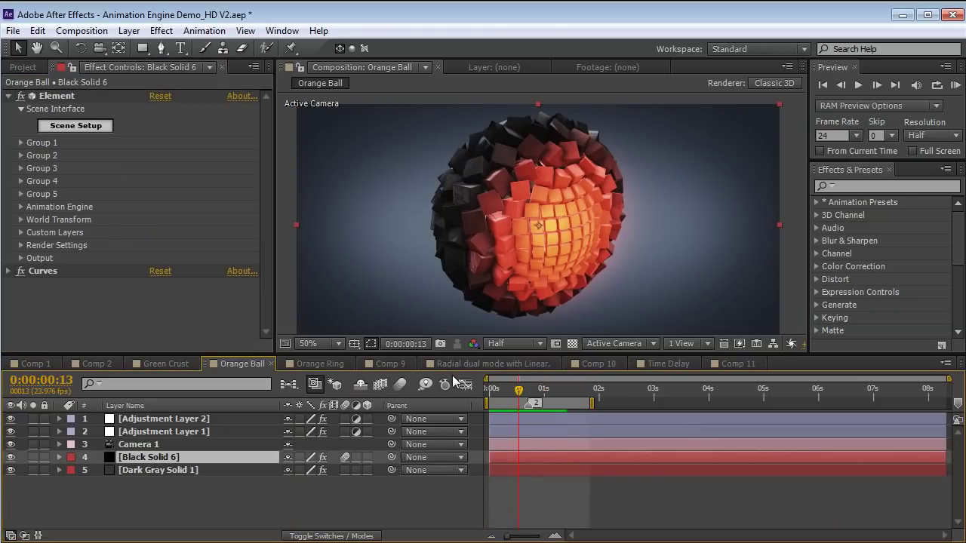
pyautogui.press('u')
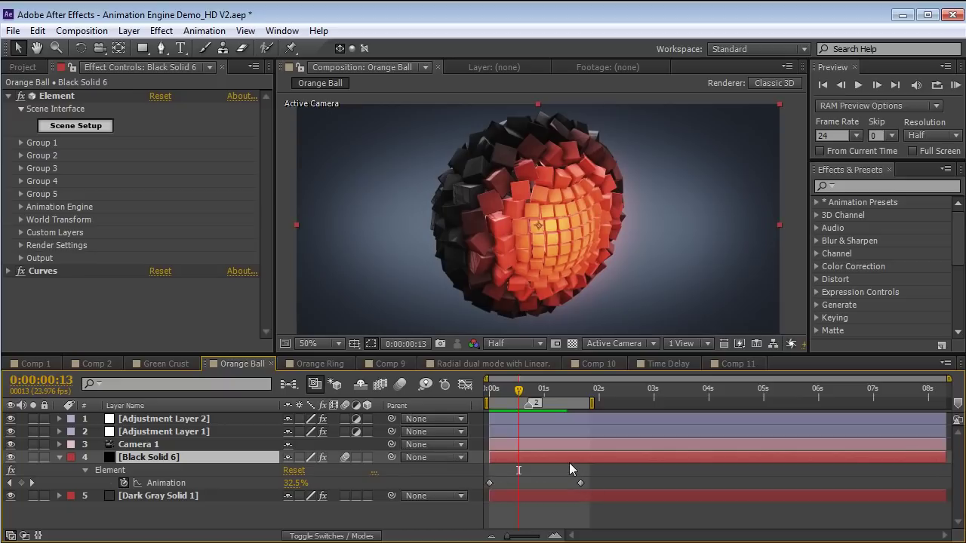
pyautogui.moveTo(496, 392); pyautogui.dragTo(521, 413)
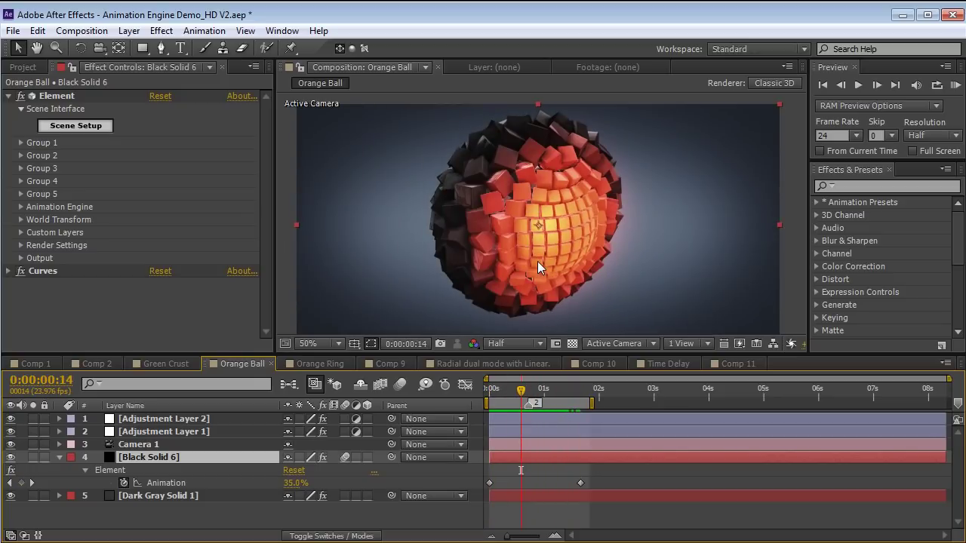
# - In the Animation Engine's Directional Options, set Yaw to -104° and Pitch to 52°, and preview the new transition direction
pyautogui.click(20, 206)
pyautogui.scroll(-1, 133, 188)
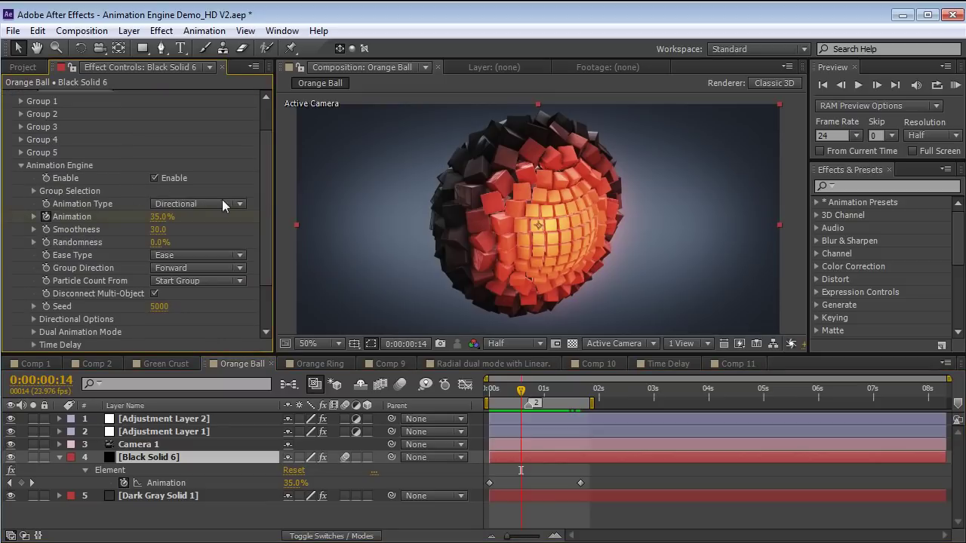
pyautogui.moveTo(268, 217); pyautogui.dragTo(267, 237)
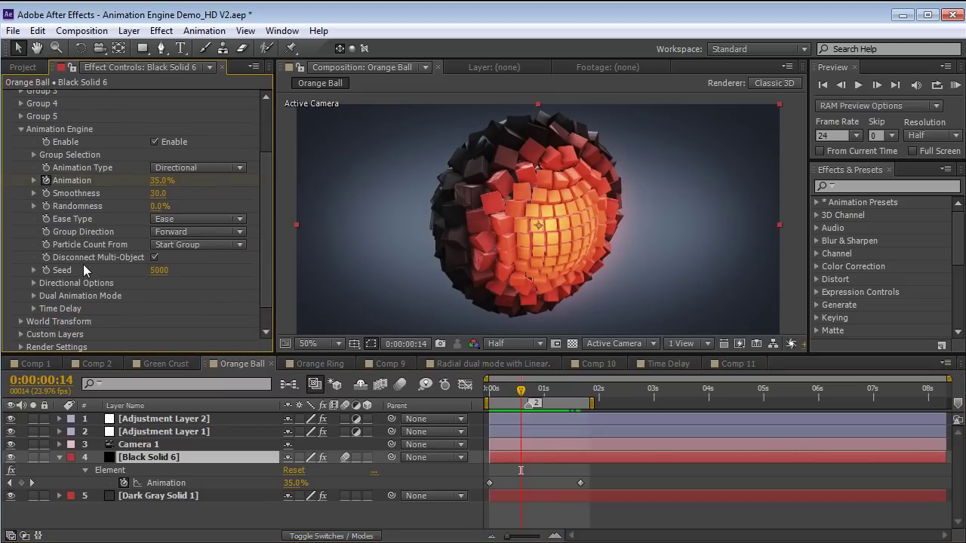
pyautogui.click(33, 283)
pyautogui.moveTo(173, 295); pyautogui.dragTo(107, 295)
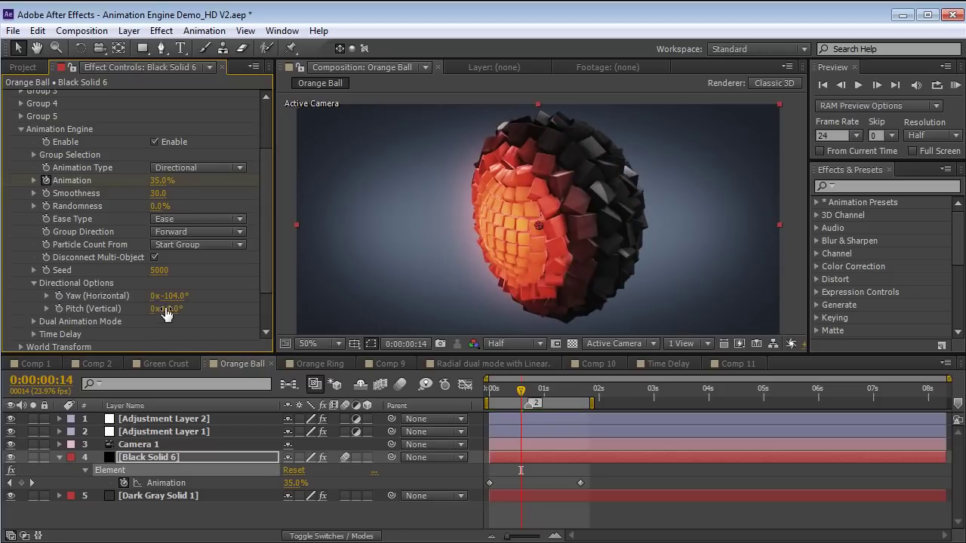
pyautogui.moveTo(168, 308); pyautogui.dragTo(216, 309)
pyautogui.press('KP_0')
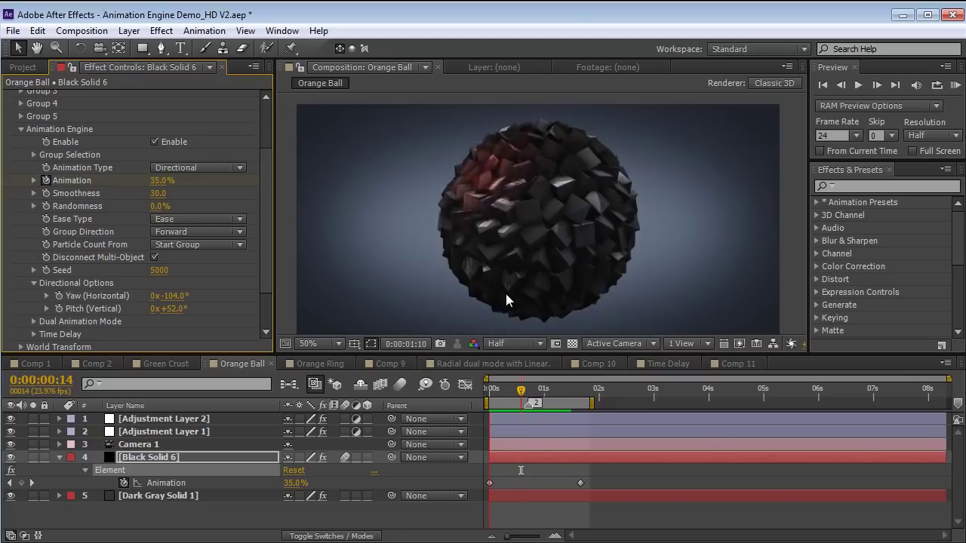
pyautogui.press('space')
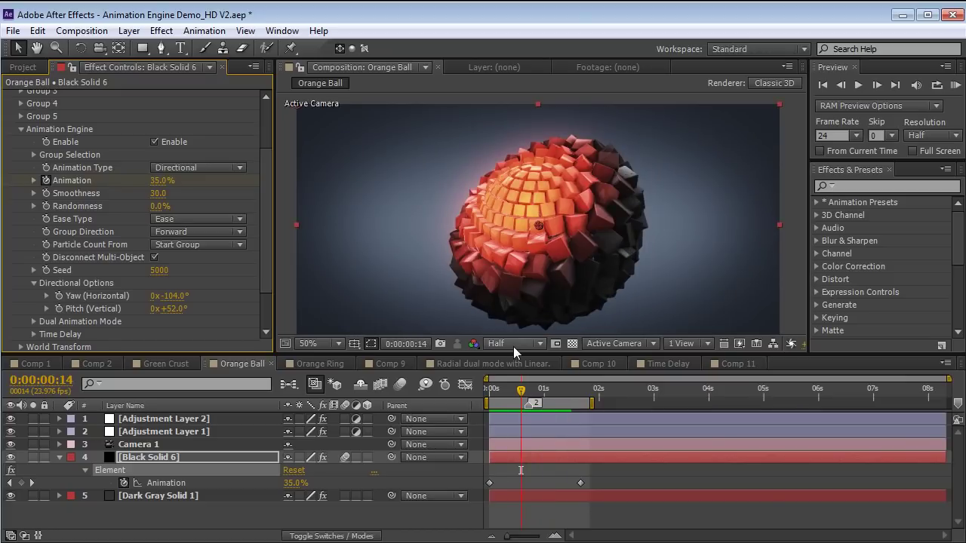
# - Solo the Black Solid 6 layer at Full resolution and orbit the camera around the ball in the enlarged composition view
pyautogui.click(34, 457)
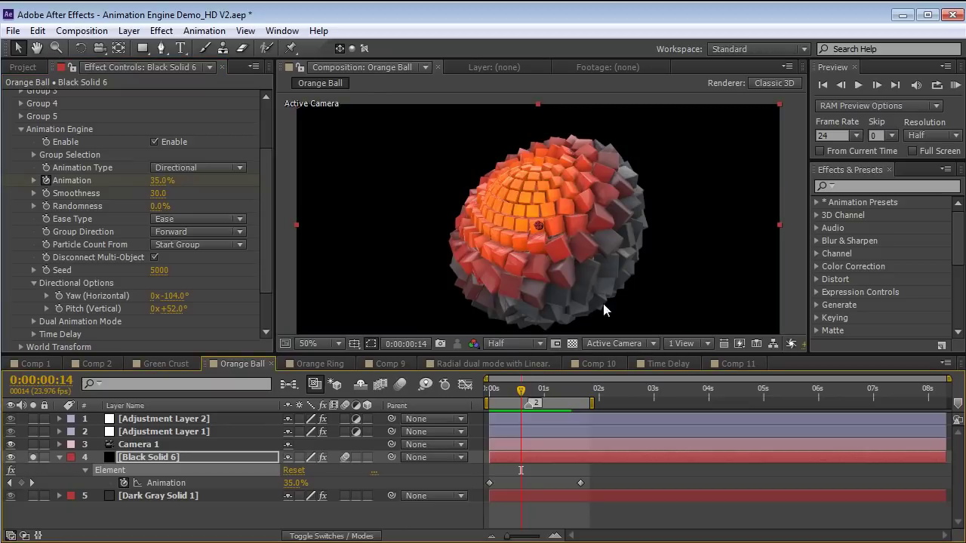
pyautogui.click(515, 343)
pyautogui.click(521, 372)
pyautogui.scroll(2, 553, 278)
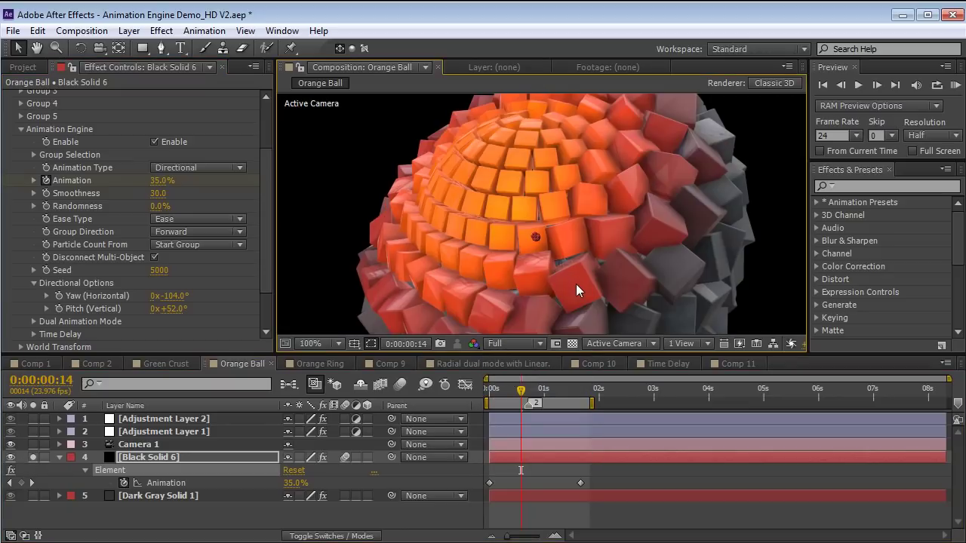
pyautogui.press('`')
pyautogui.press('c')
pyautogui.moveTo(483, 334); pyautogui.dragTo(685, 323)
pyautogui.press('`')
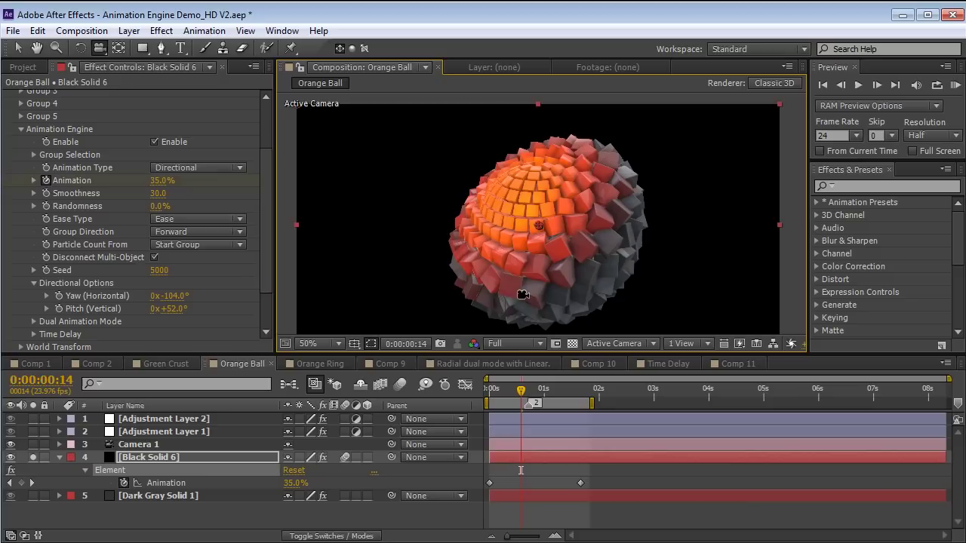
# - Preview the soloed ball animation, turn off Solo for Black Solid 6, and move the playhead to 0:00:00:15
pyautogui.press('KP_0')
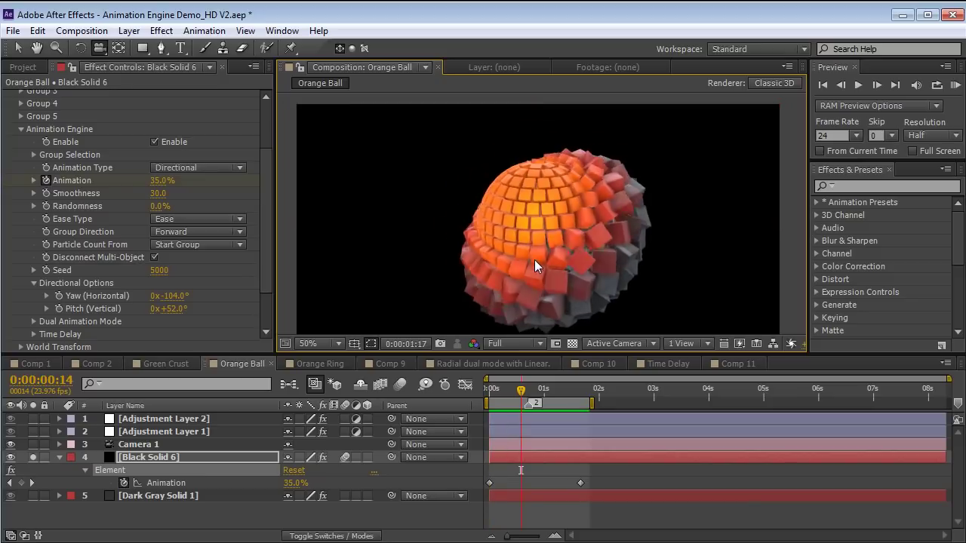
pyautogui.press('space')
pyautogui.click(32, 457)
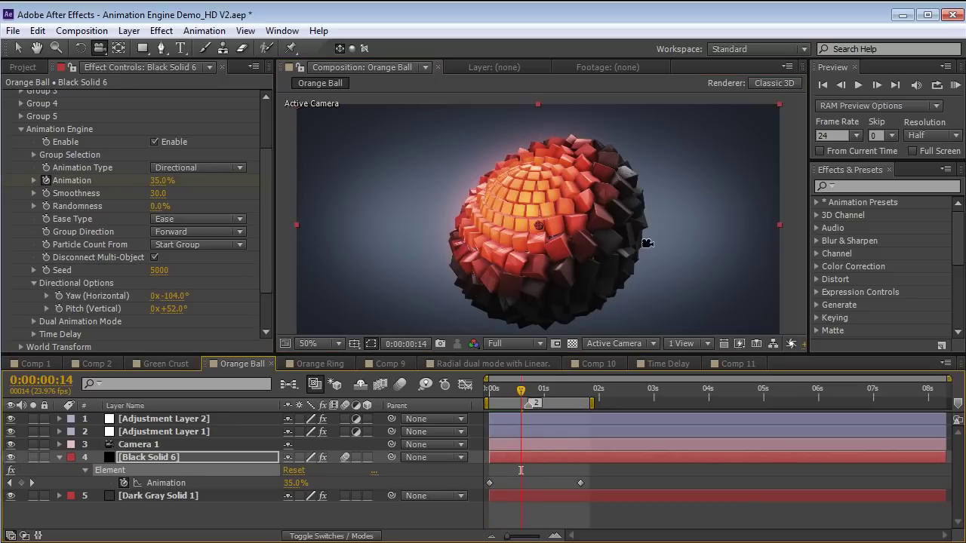
pyautogui.moveTo(519, 398)
pyautogui.mouseDown()
pyautogui.moveTo(501, 397)
pyautogui.moveTo(551, 393)
pyautogui.moveTo(524, 396)
pyautogui.mouseUp()
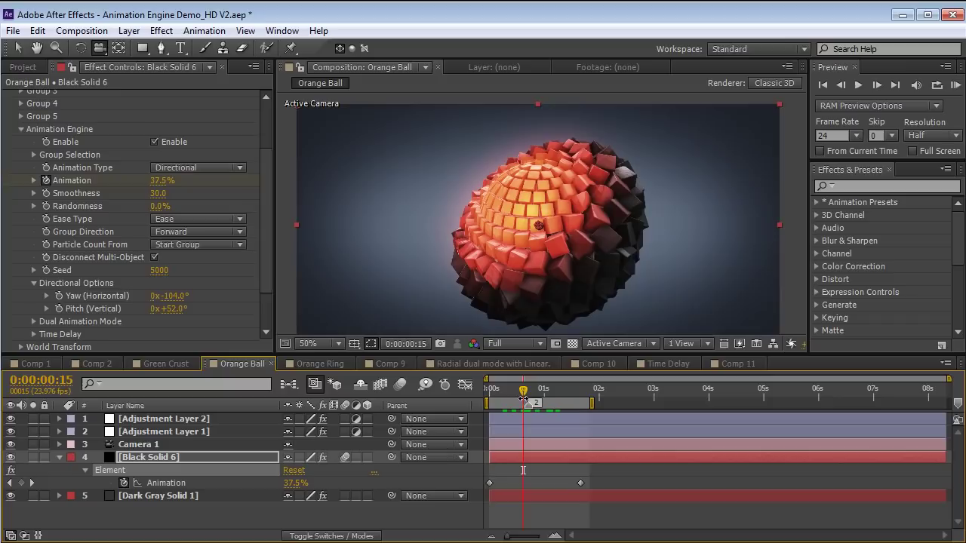
# - Set the Animation Engine's Smoothness to 44 and preview the softer transition between the groups
pyautogui.scroll(-2, 181, 299)
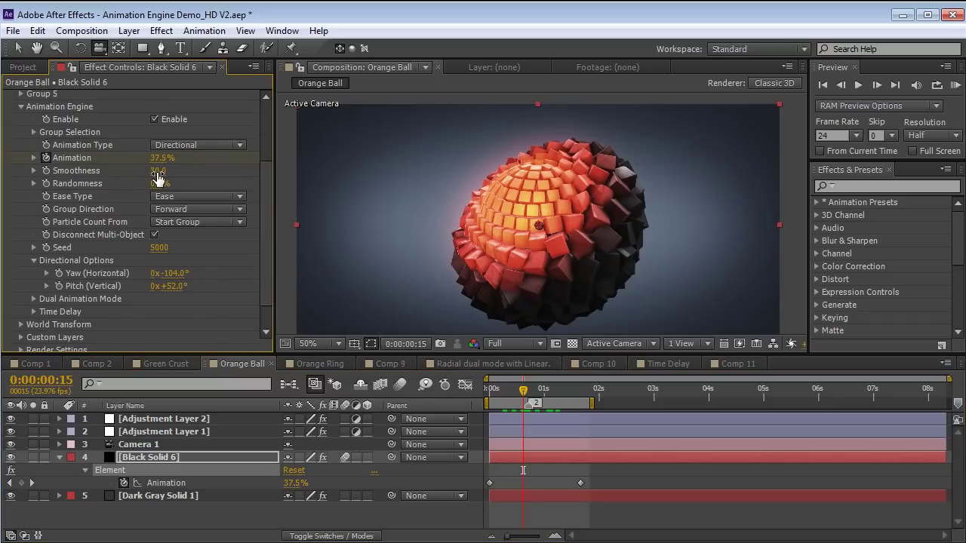
pyautogui.moveTo(158, 171); pyautogui.dragTo(164, 171)
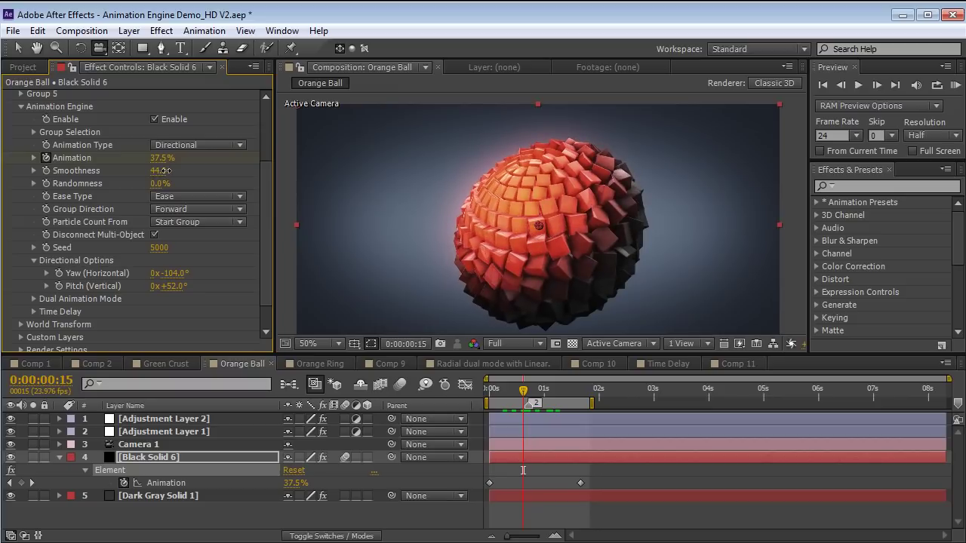
pyautogui.press('KP_0')
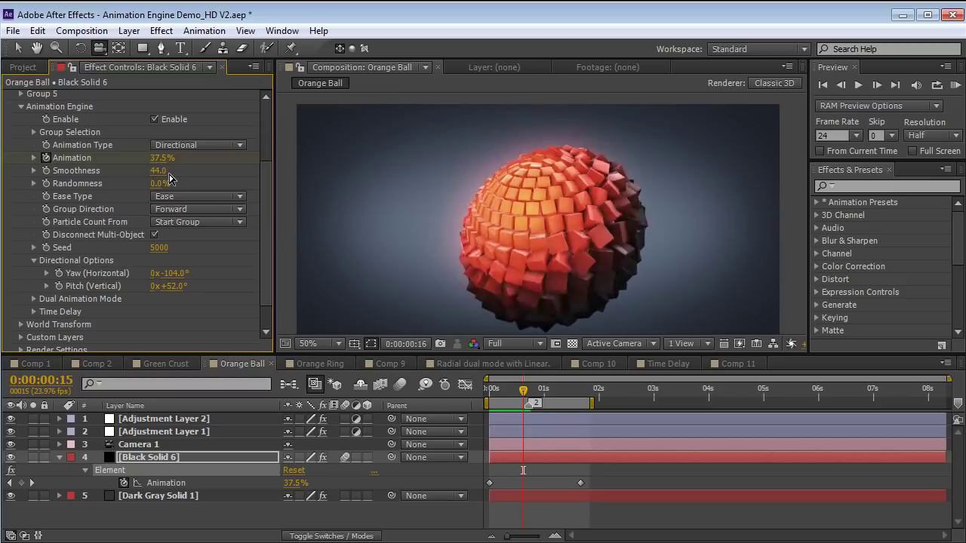
pyautogui.press('space')
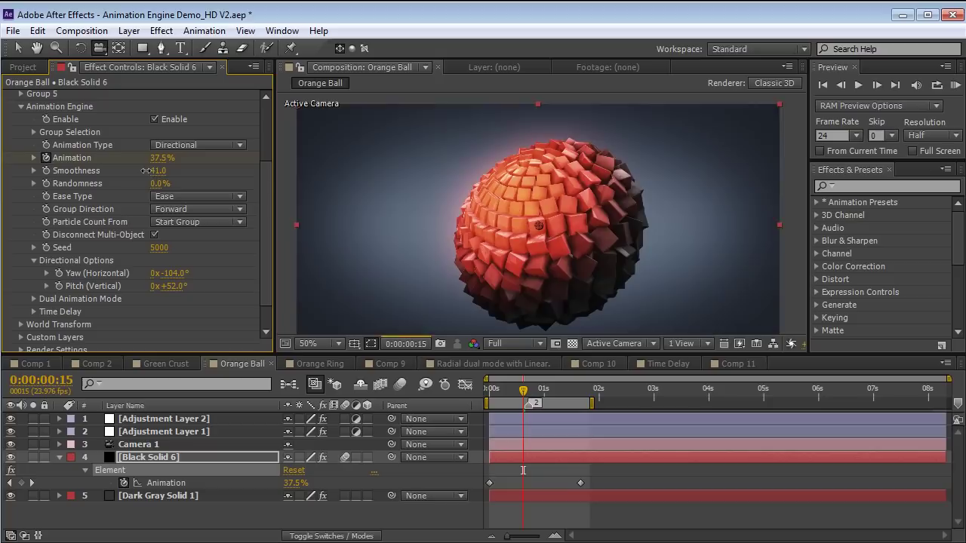
# - Set the Animation Engine's Smoothness to 22 and preview the transition
pyautogui.moveTo(145, 170)
pyautogui.mouseDown()
pyautogui.moveTo(139, 173)
pyautogui.moveTo(162, 171)
pyautogui.mouseUp()
pyautogui.press('KP_0')
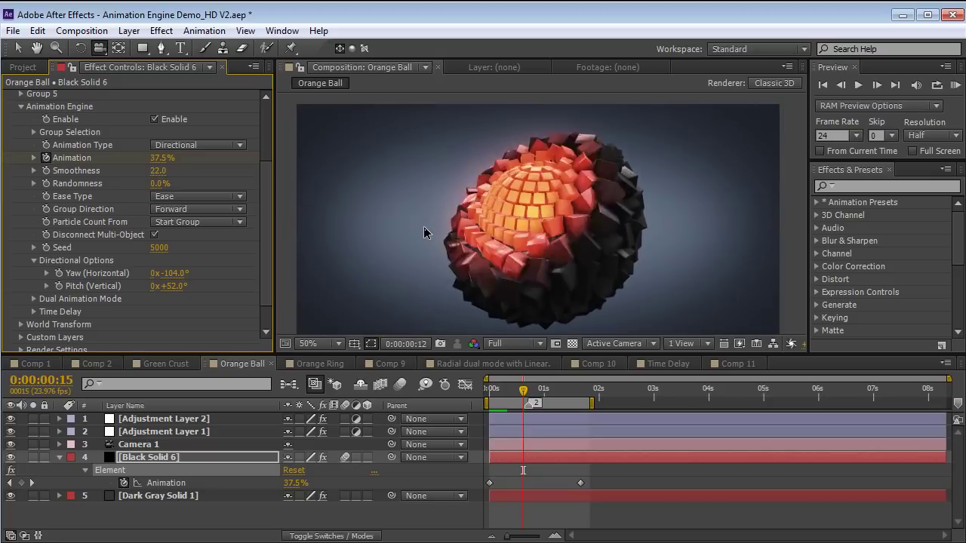
pyautogui.press('space')
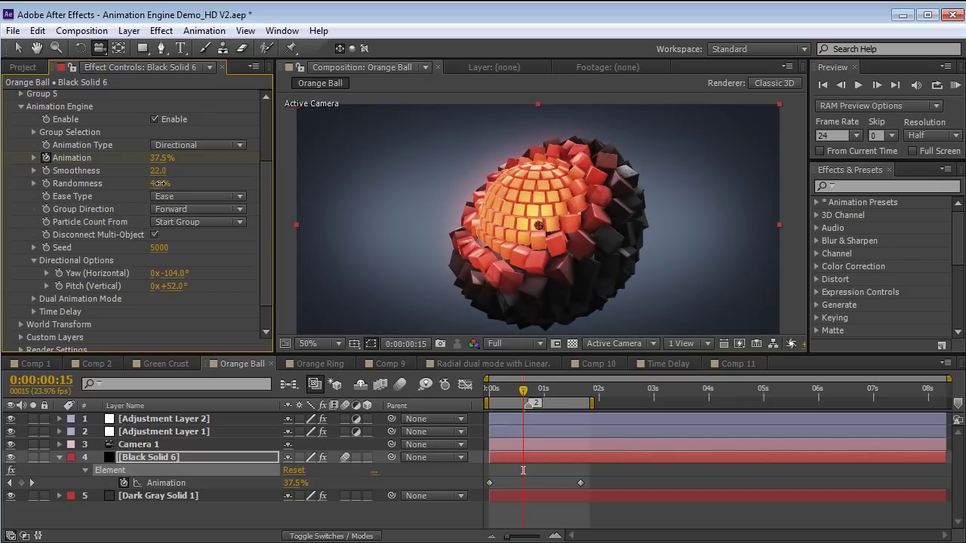
# - Preview the transition with the Animation Engine's Randomness at 33%, and return Randomness to 0%
pyautogui.moveTo(160, 183); pyautogui.dragTo(177, 178)
pyautogui.press('space')
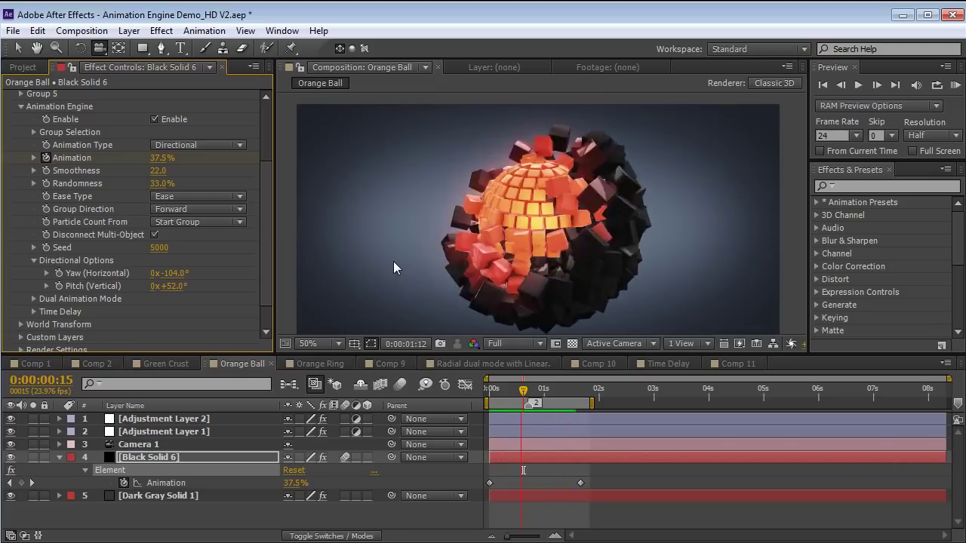
pyautogui.press('space')
pyautogui.click(160, 183)
pyautogui.write('0')
pyautogui.press('Return')
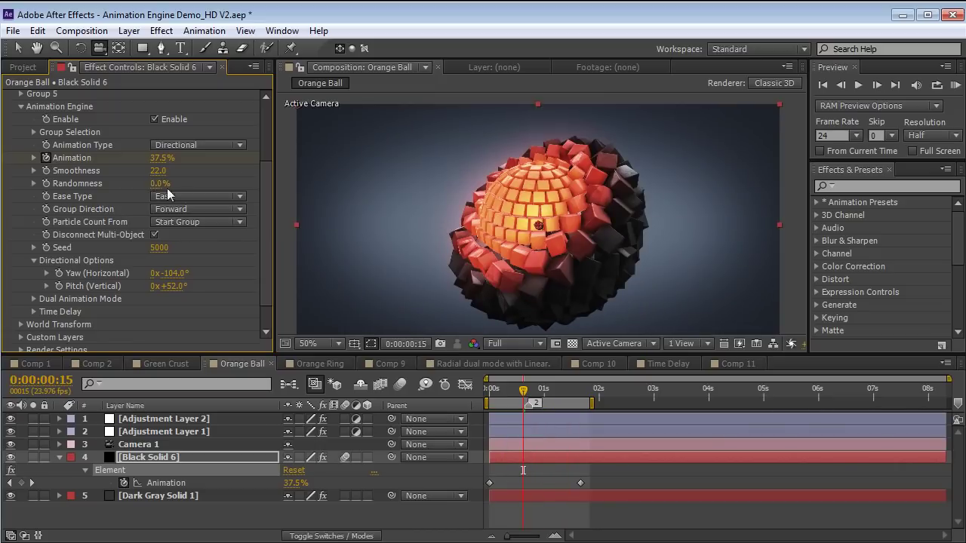
pyautogui.click(205, 144)
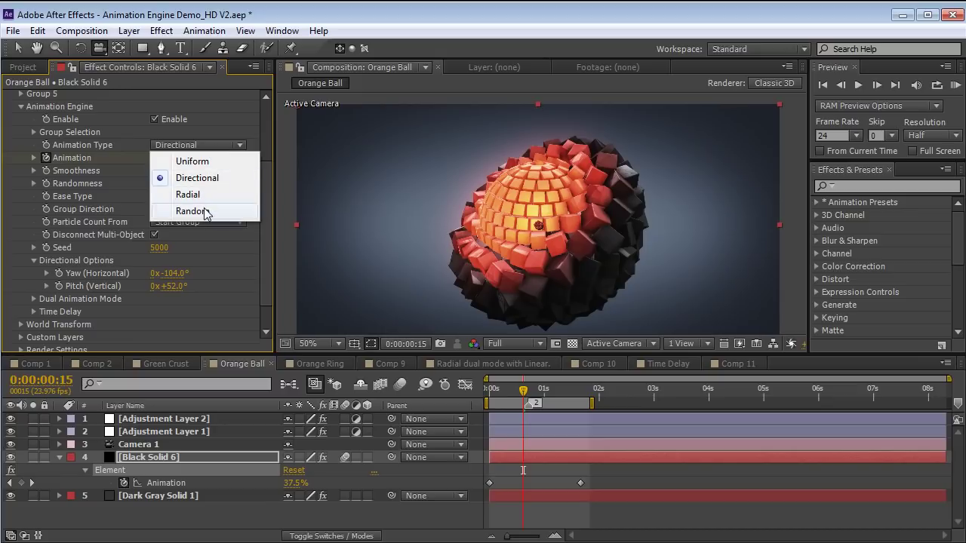
pyautogui.click(233, 129)
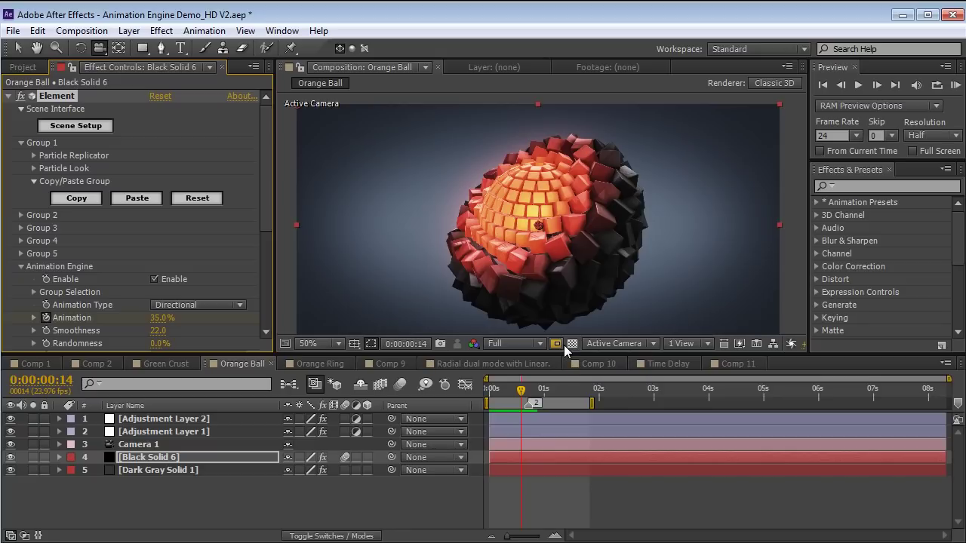
# - In Group 1's Particle Replicator, set the Replicator Shape to Ring
pyautogui.click(33, 155)
pyautogui.scroll(-2, 33, 158)
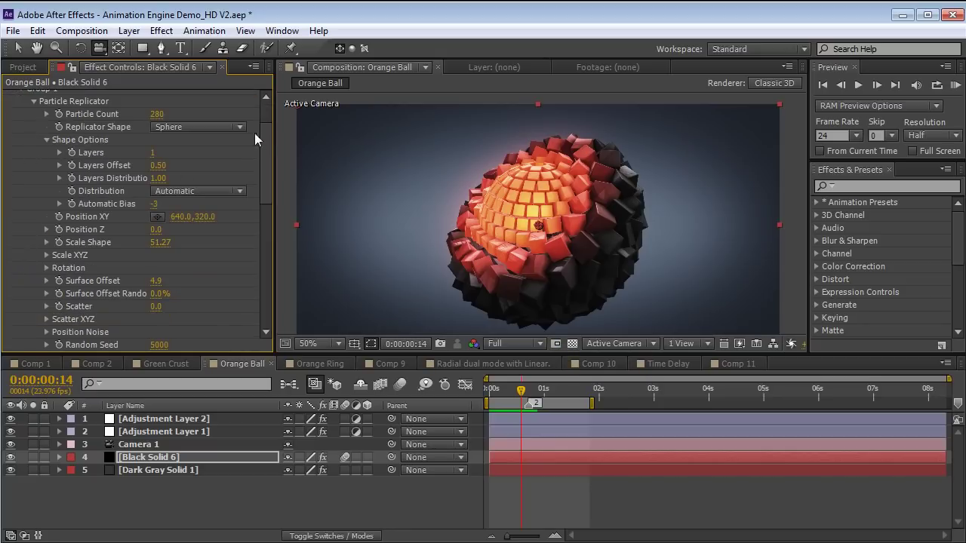
pyautogui.click(239, 127)
pyautogui.click(192, 211)
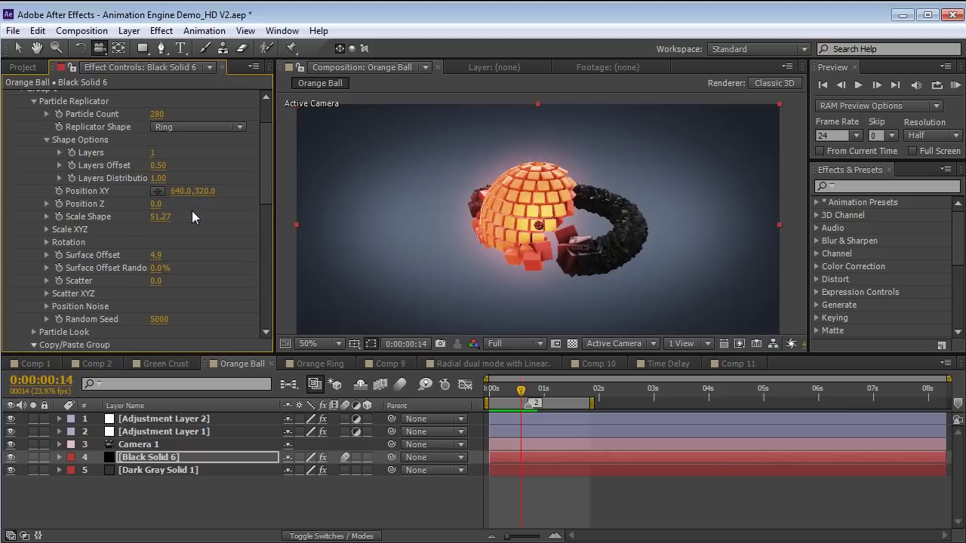
# - Reveal Group 1's Particle Look settings, enable motion blur for the composition, and preview the ring transition from 0:00:00:01
pyautogui.scroll(-2, 82, 277)
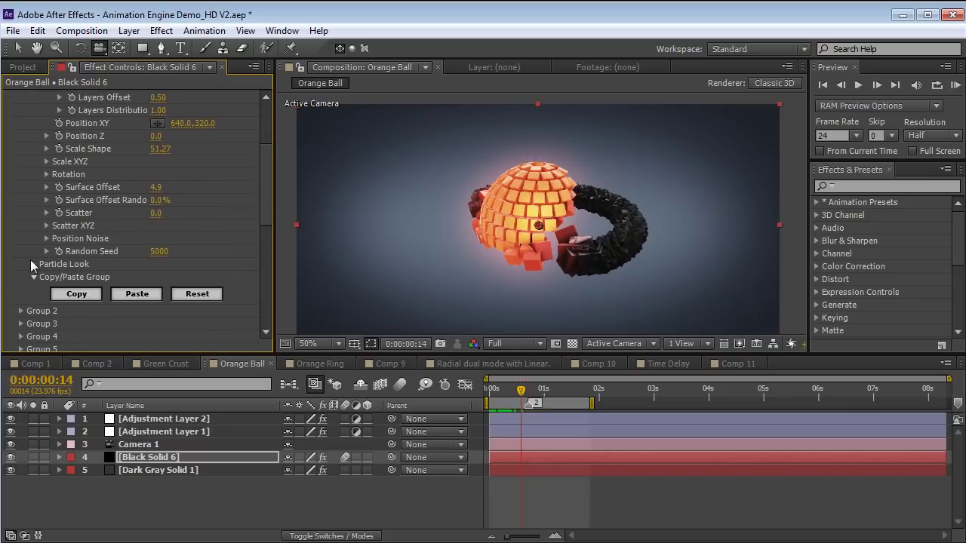
pyautogui.click(34, 264)
pyautogui.scroll(-3, 32, 269)
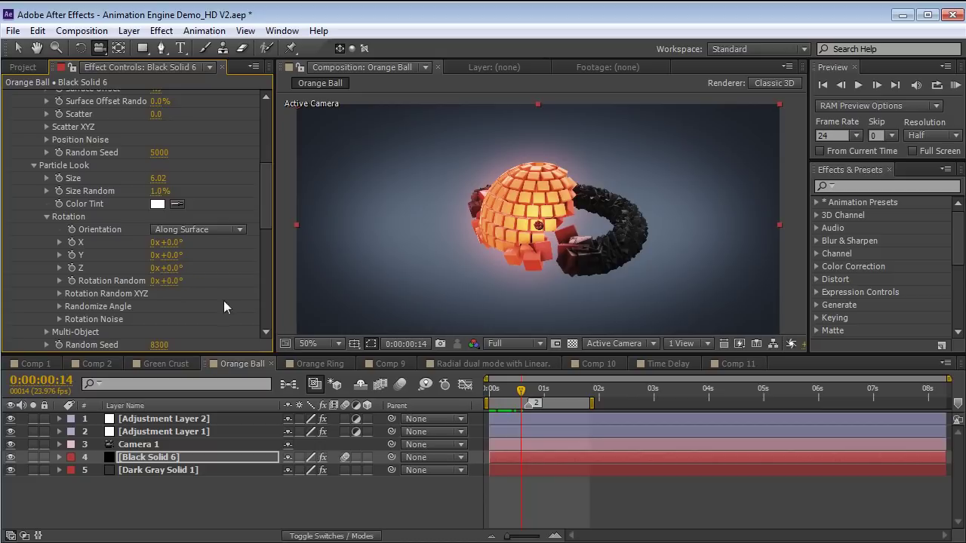
pyautogui.click(400, 384)
pyautogui.moveTo(503, 395); pyautogui.dragTo(495, 397)
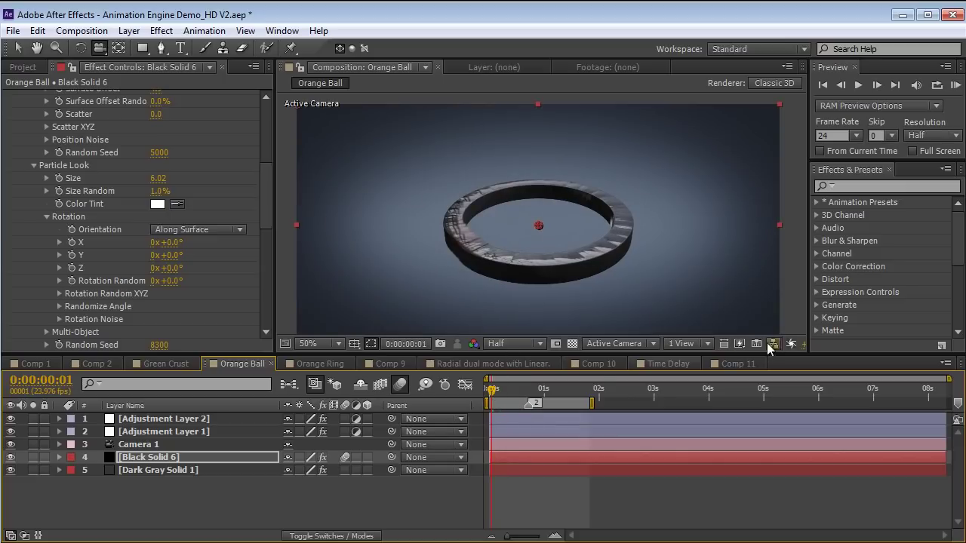
pyautogui.press('KP_0')
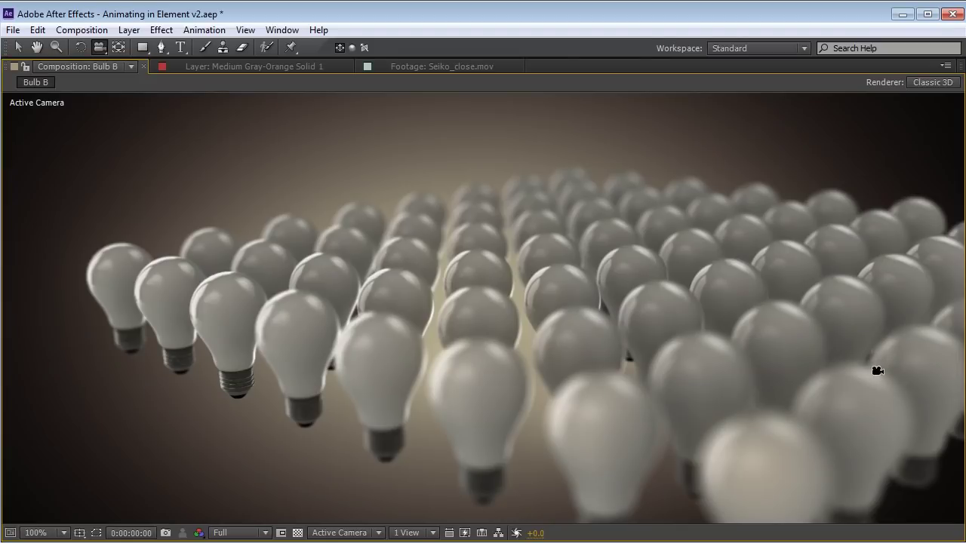
# - Fit the Bulb B composition in view at 50% and preview its light bulb animation
pyautogui.scroll(-1, 784, 256)
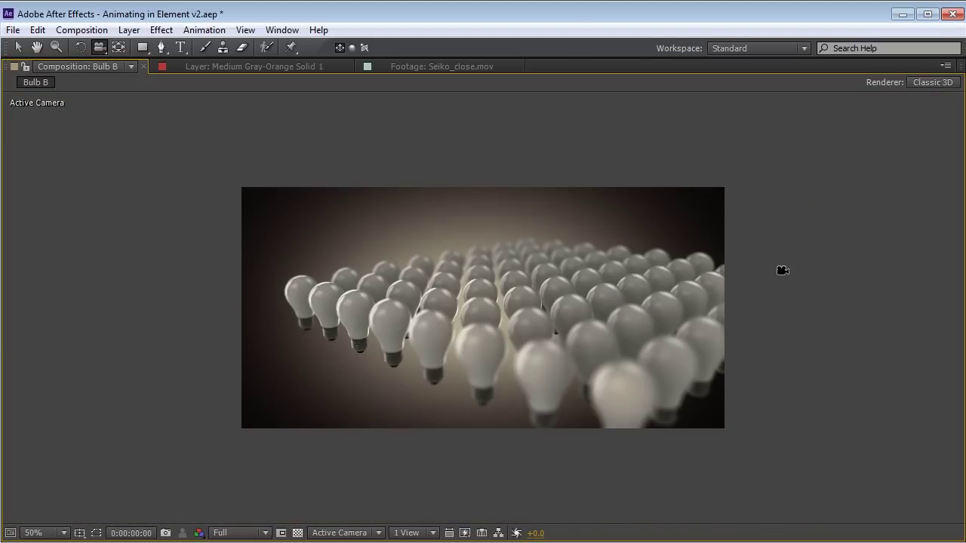
pyautogui.press('KP_0')
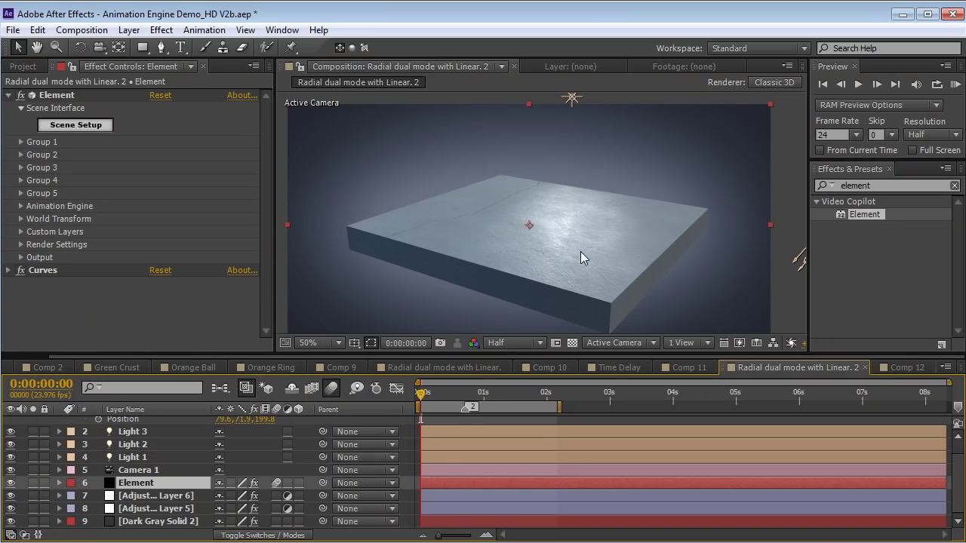
# - Open the Element layer's Scene Setup, select the floor_fracture model, and inspect it from several angles
pyautogui.click(76, 126)
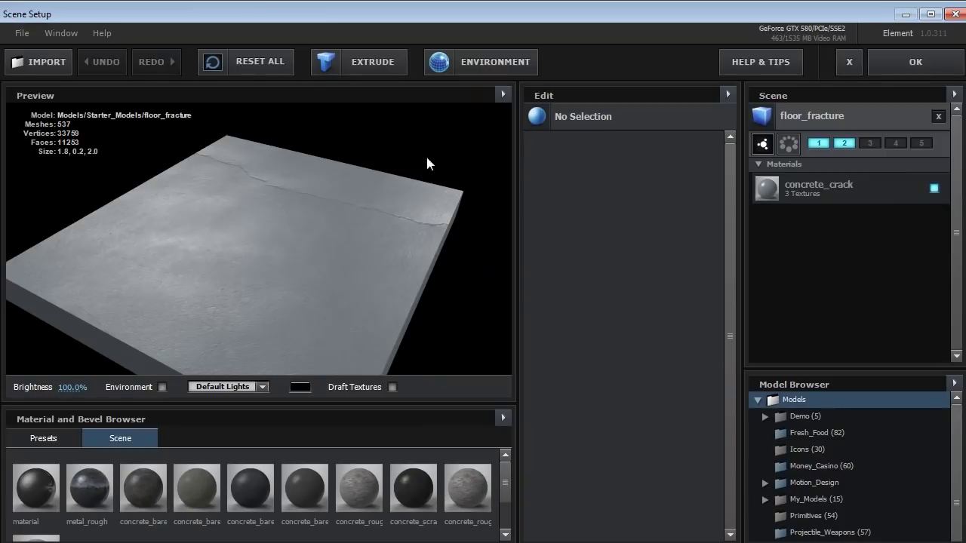
pyautogui.click(791, 123)
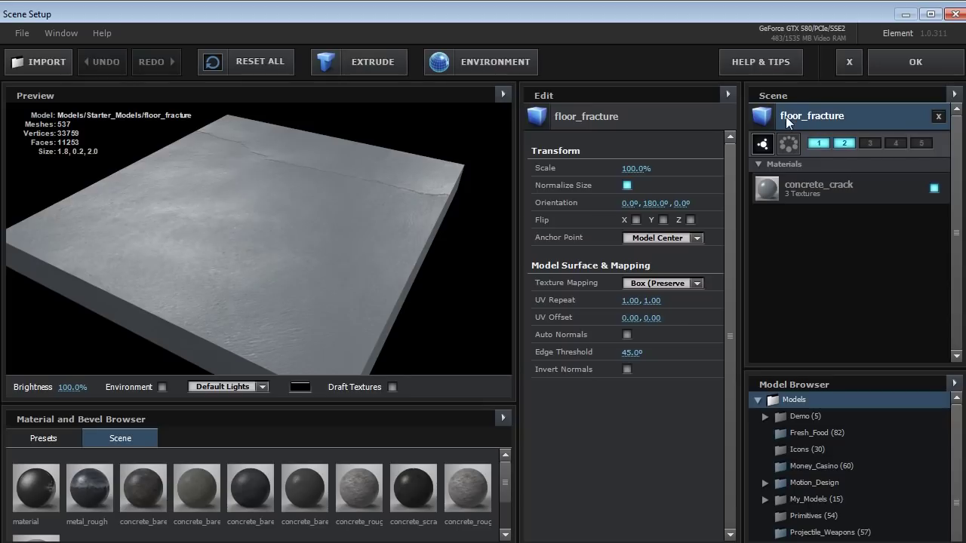
pyautogui.moveTo(299, 266); pyautogui.dragTo(280, 285)
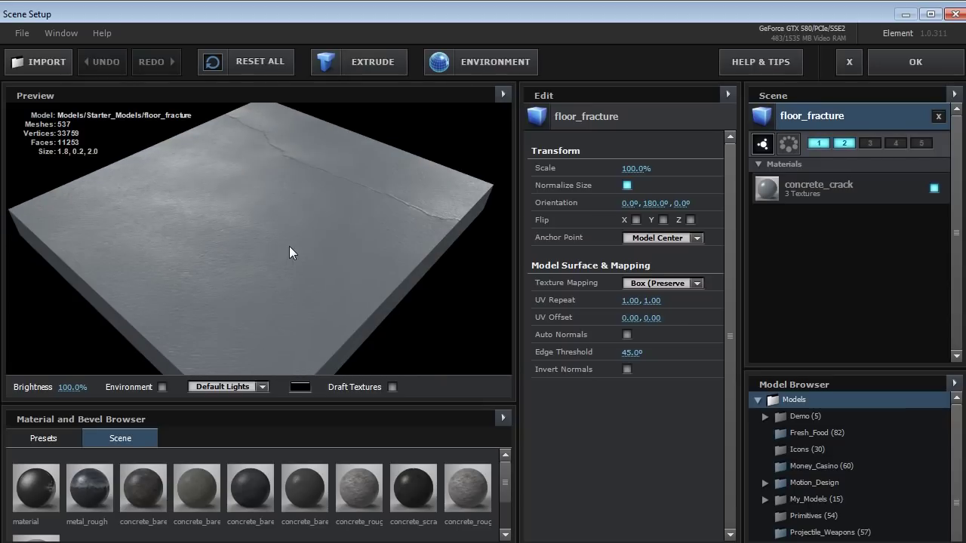
pyautogui.moveTo(289, 246); pyautogui.dragTo(278, 233)
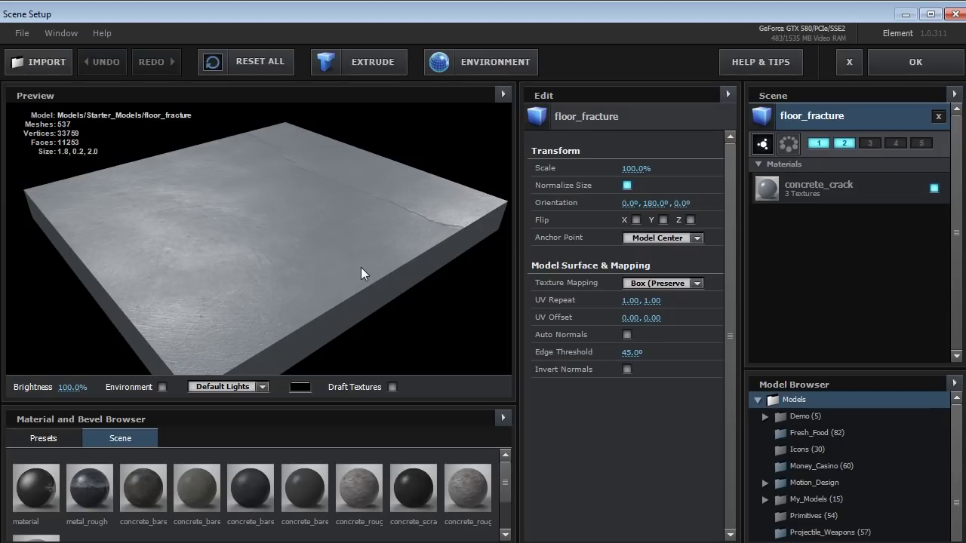
pyautogui.moveTo(357, 270); pyautogui.dragTo(332, 261)
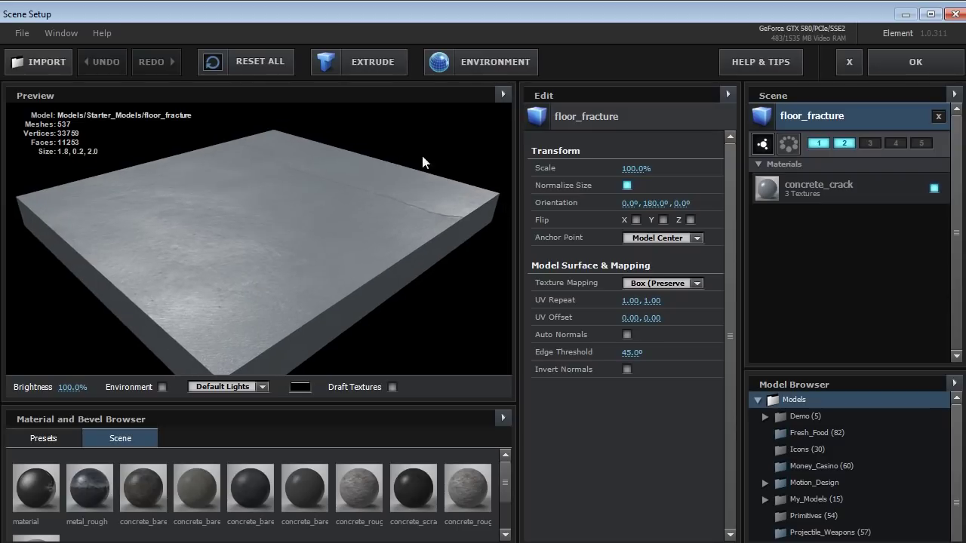
# - Inspect the floor_fracture model's pieces in wireframe, restore the shaded preview, and close Scene Setup with its settings accepted
pyautogui.click(503, 95)
pyautogui.click(525, 178)
pyautogui.moveTo(314, 252); pyautogui.dragTo(297, 237)
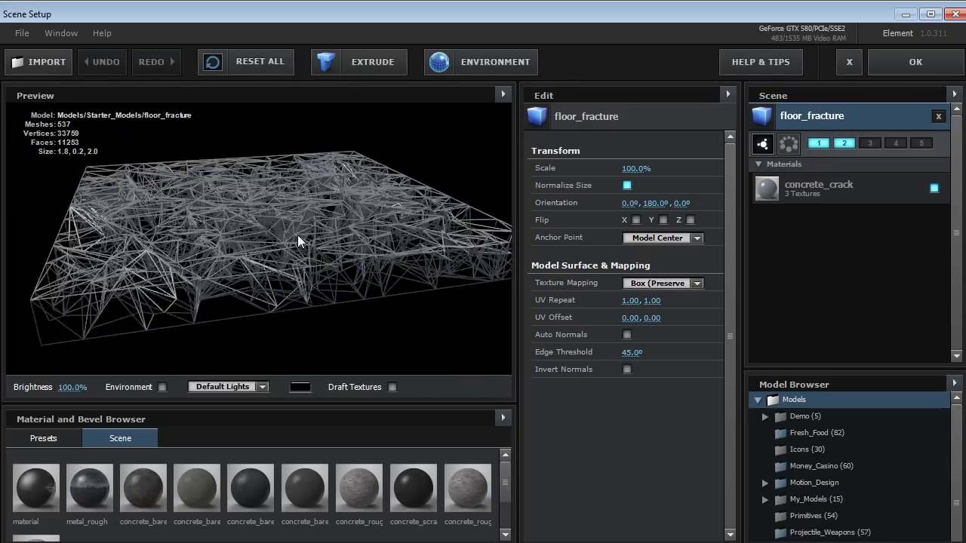
pyautogui.click(504, 95)
pyautogui.click(541, 177)
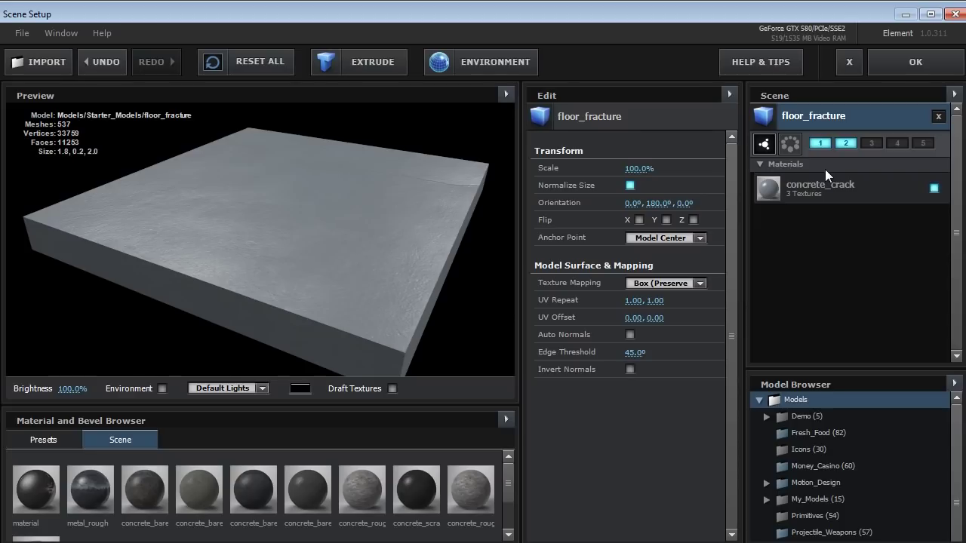
pyautogui.click(910, 63)
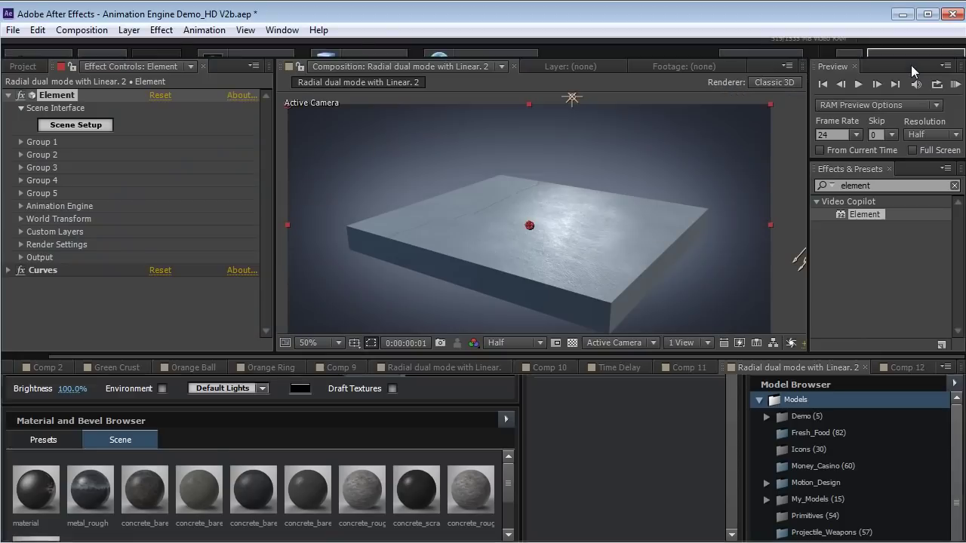
# - Try moving Group 2's Particle Replicator Position XY to 640, 428, and undo the move
pyautogui.click(21, 155)
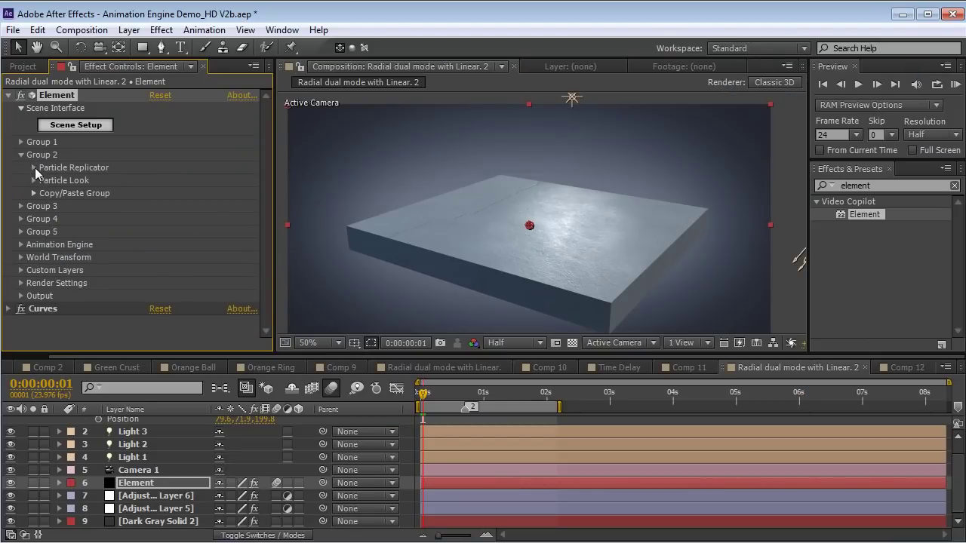
pyautogui.click(34, 168)
pyautogui.moveTo(205, 206); pyautogui.dragTo(302, 201)
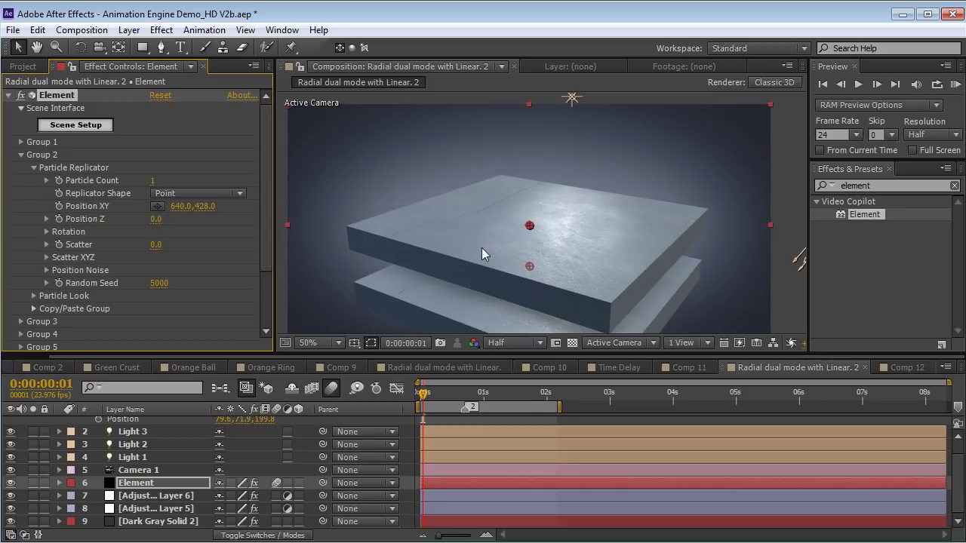
pyautogui.hotkey('ctrl', 'z')
pyautogui.click(21, 155)
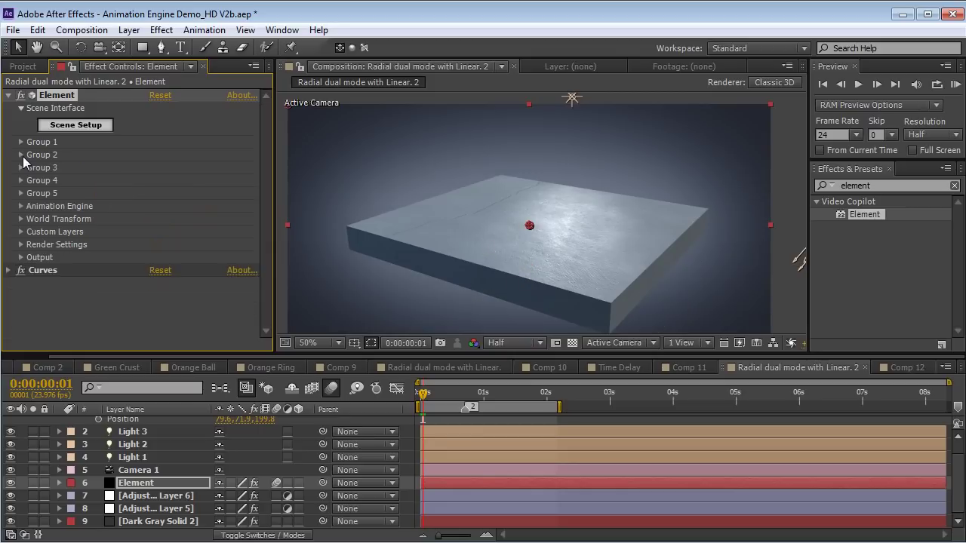
# - Enable the Animation Engine and keyframe Animation from 0% at 0:00:00:01 to 100% at 0:00:02:02
pyautogui.click(21, 206)
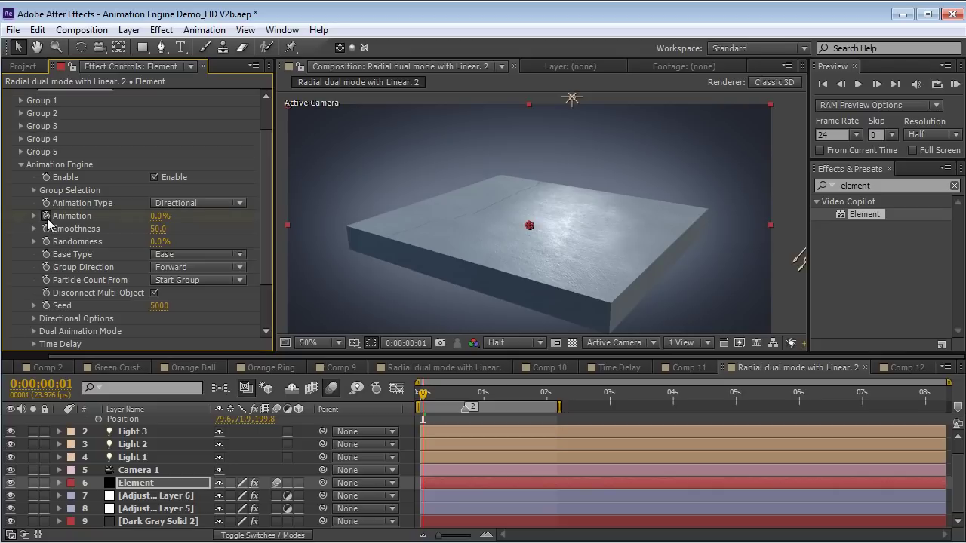
pyautogui.click(548, 394)
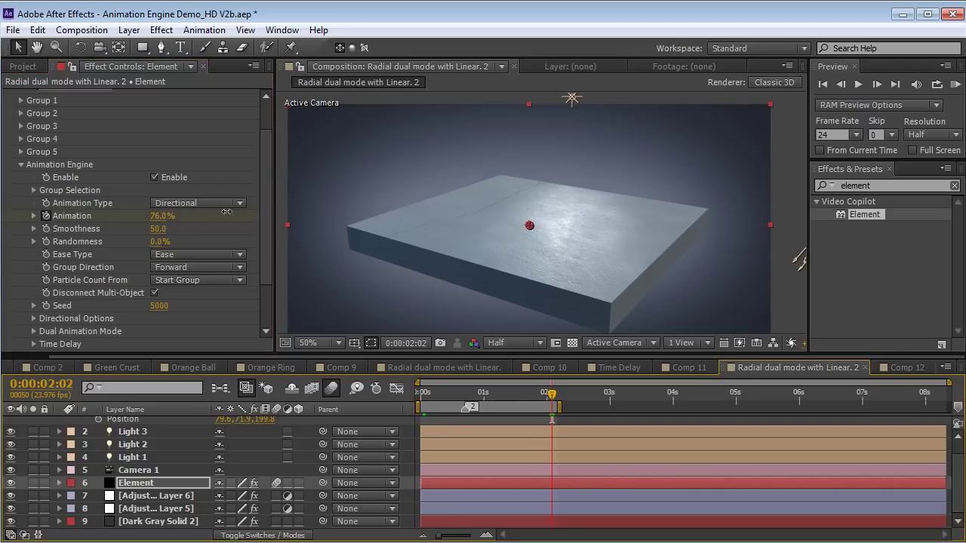
pyautogui.moveTo(301, 215); pyautogui.dragTo(327, 218)
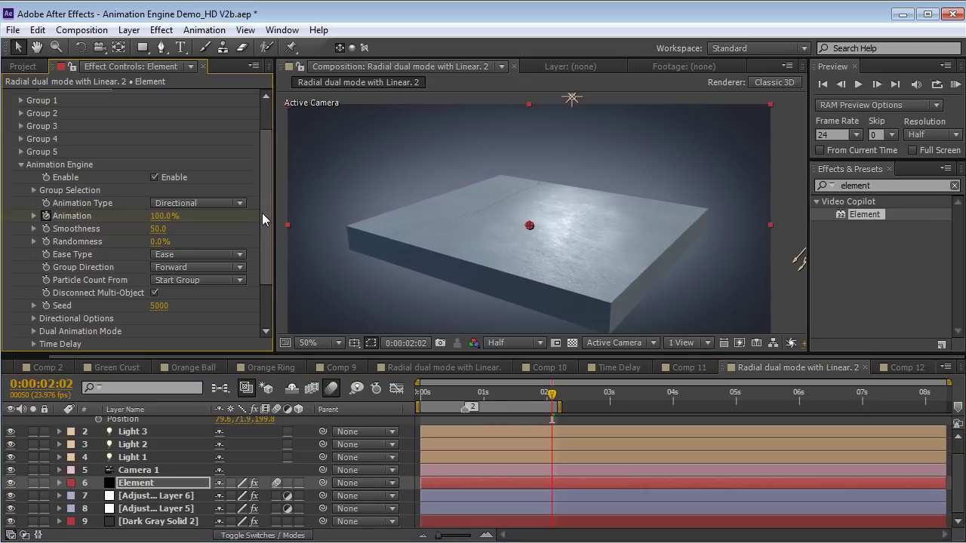
# - Expand Group 2's Particle Look and set its Multi-Object Scatter to 1.23 and Rotation Random to 72°
pyautogui.moveTo(538, 394); pyautogui.dragTo(489, 414)
pyautogui.scroll(1, 264, 212)
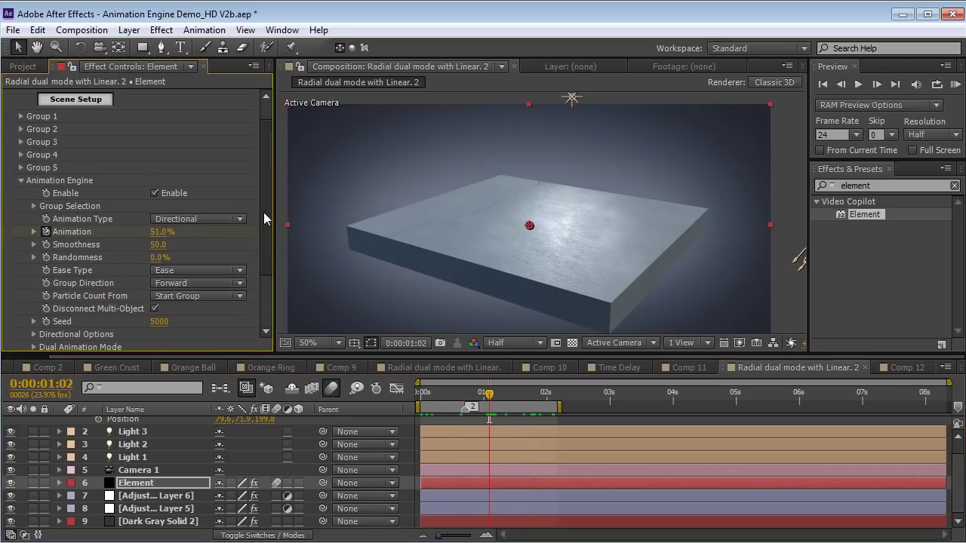
pyautogui.scroll(1, 263, 212)
pyautogui.click(21, 154)
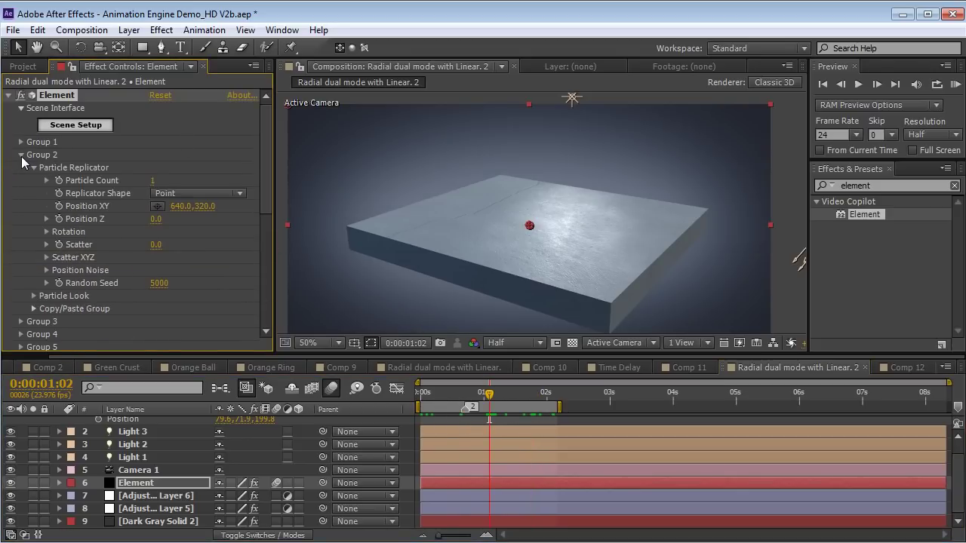
pyautogui.click(33, 167)
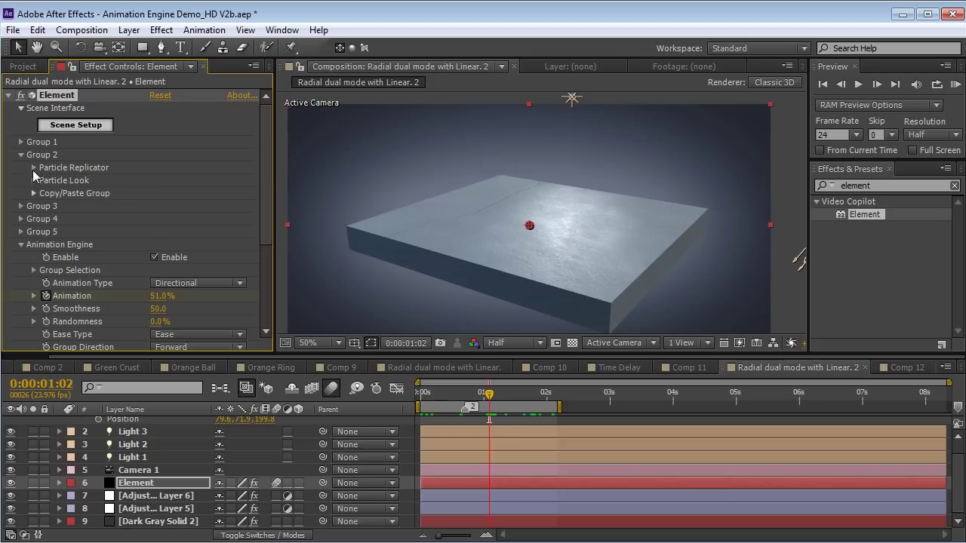
pyautogui.click(34, 181)
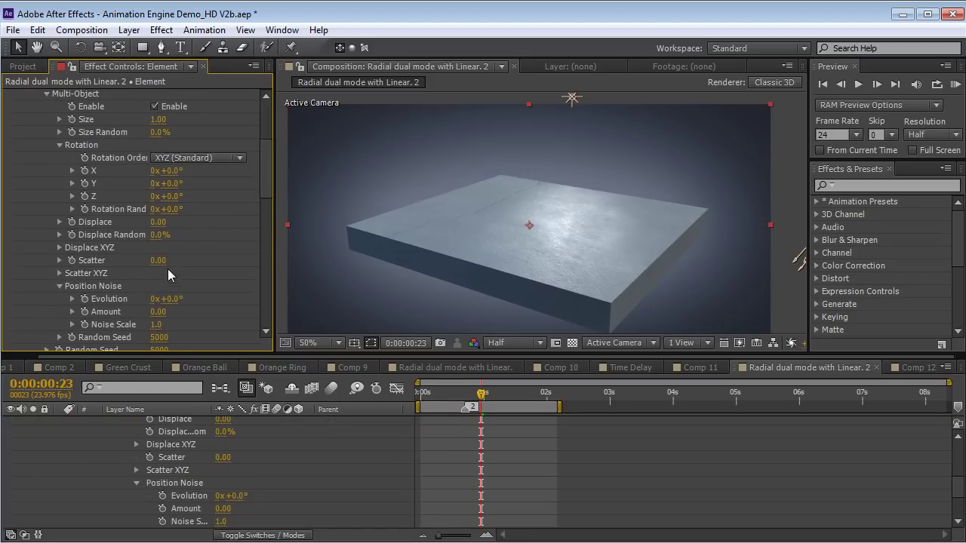
pyautogui.moveTo(157, 264); pyautogui.dragTo(247, 260)
pyautogui.moveTo(167, 209); pyautogui.dragTo(232, 213)
pyautogui.moveTo(485, 395)
pyautogui.mouseDown()
pyautogui.moveTo(427, 394)
pyautogui.moveTo(496, 398)
pyautogui.moveTo(453, 404)
pyautogui.moveTo(488, 397)
pyautogui.mouseUp()
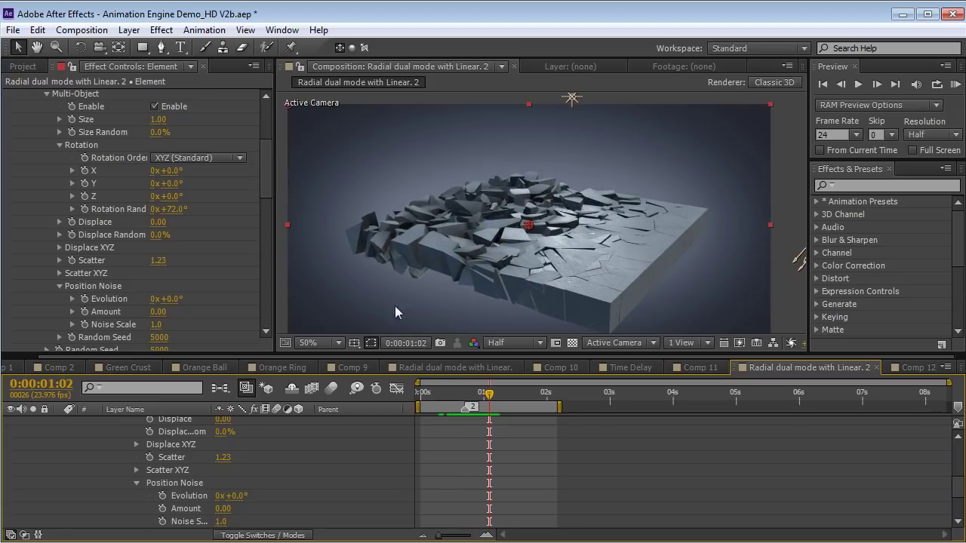
# - Set the Animation Engine's Smoothness to 20 and check the break-up across the first second
pyautogui.moveTo(266, 186); pyautogui.dragTo(257, 302)
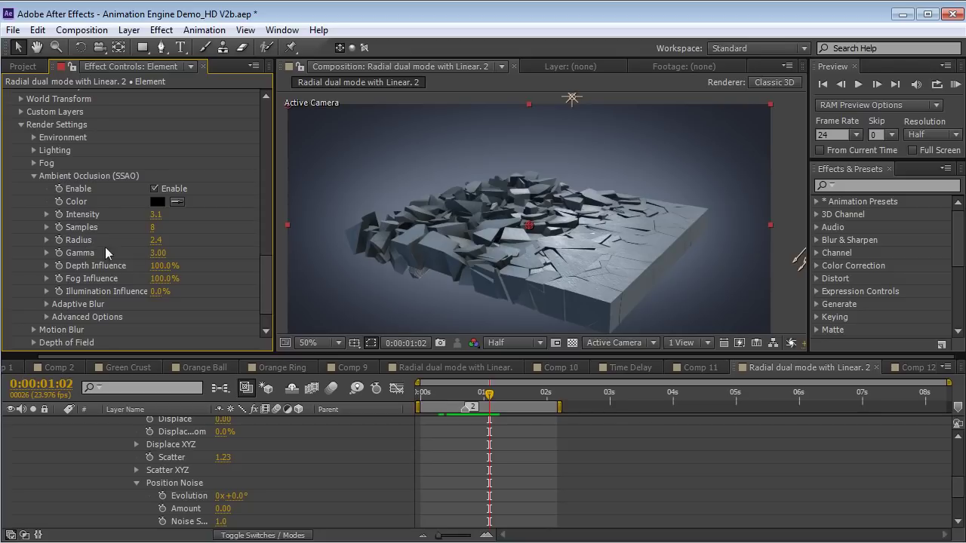
pyautogui.moveTo(267, 275); pyautogui.dragTo(243, 222)
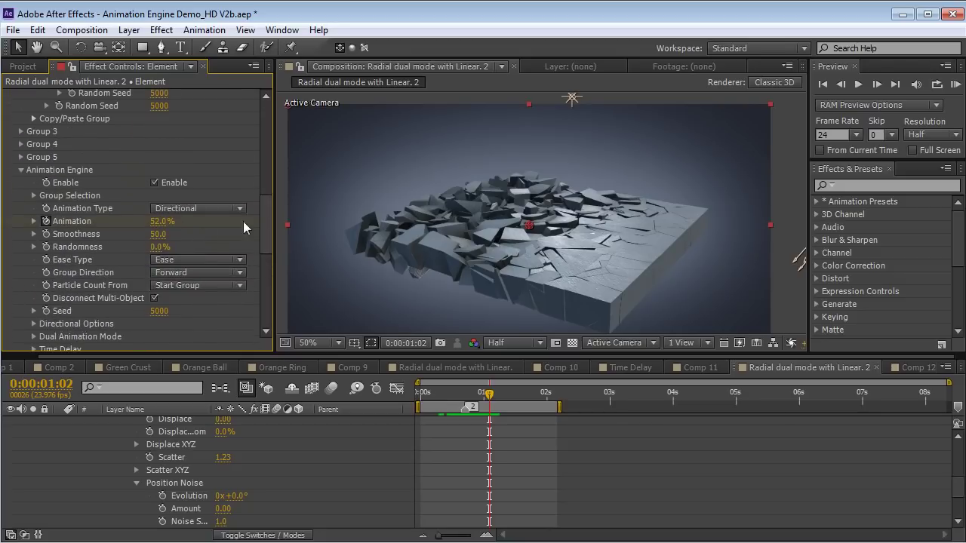
pyautogui.moveTo(157, 236); pyautogui.dragTo(137, 235)
pyautogui.moveTo(443, 390); pyautogui.dragTo(483, 396)
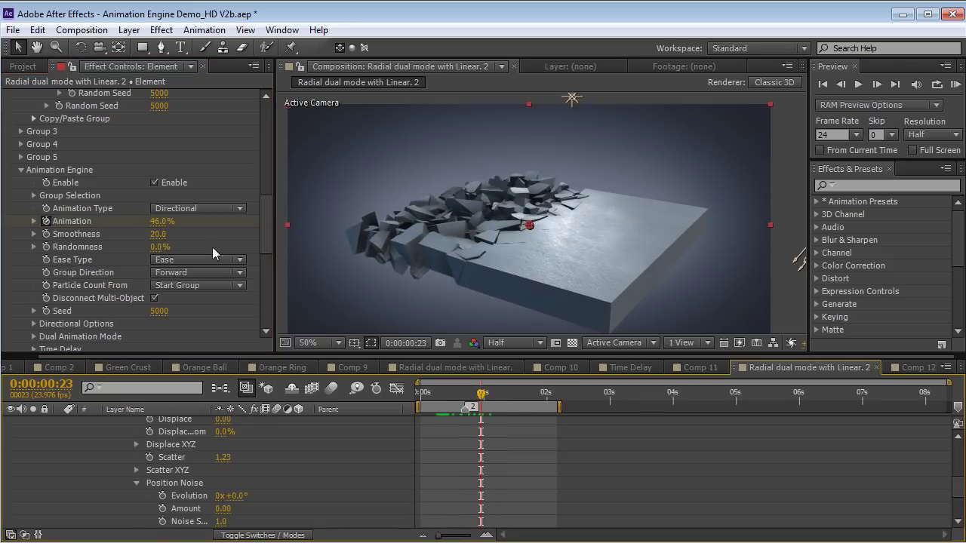
# - Try a Multi-Object Displace Y of 11.77 on Group 2, and undo the displacement
pyautogui.moveTo(263, 244); pyautogui.dragTo(265, 187)
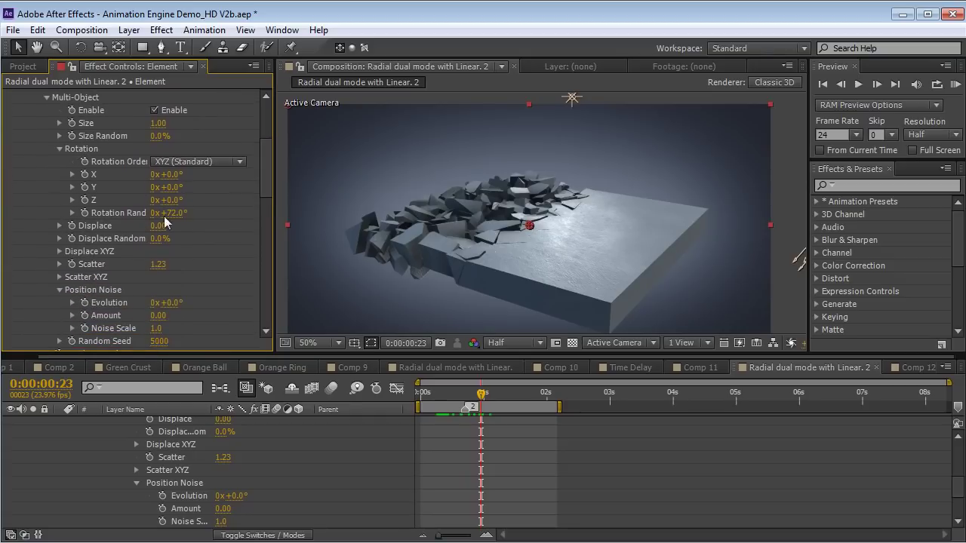
pyautogui.click(59, 251)
pyautogui.moveTo(157, 276); pyautogui.dragTo(233, 264)
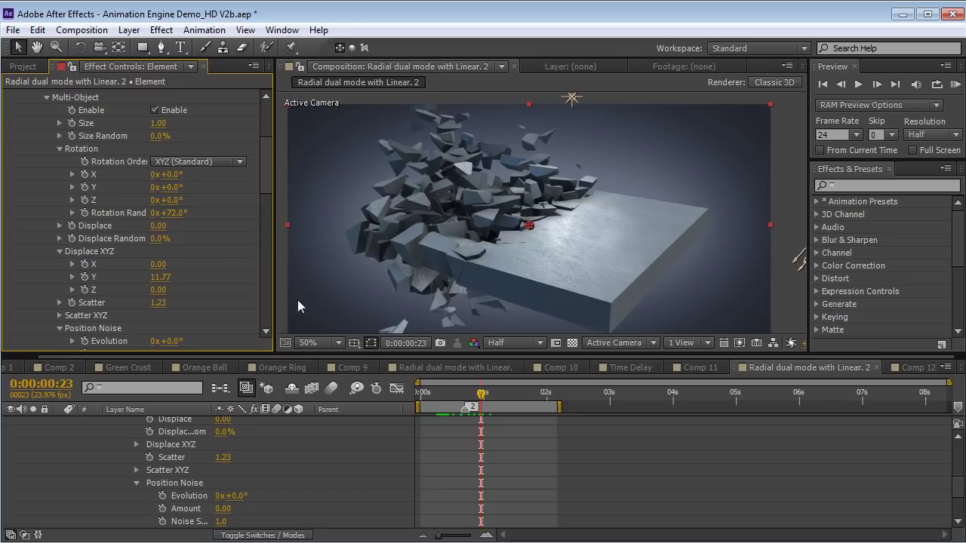
pyautogui.moveTo(419, 393); pyautogui.dragTo(445, 395)
pyautogui.press('space')
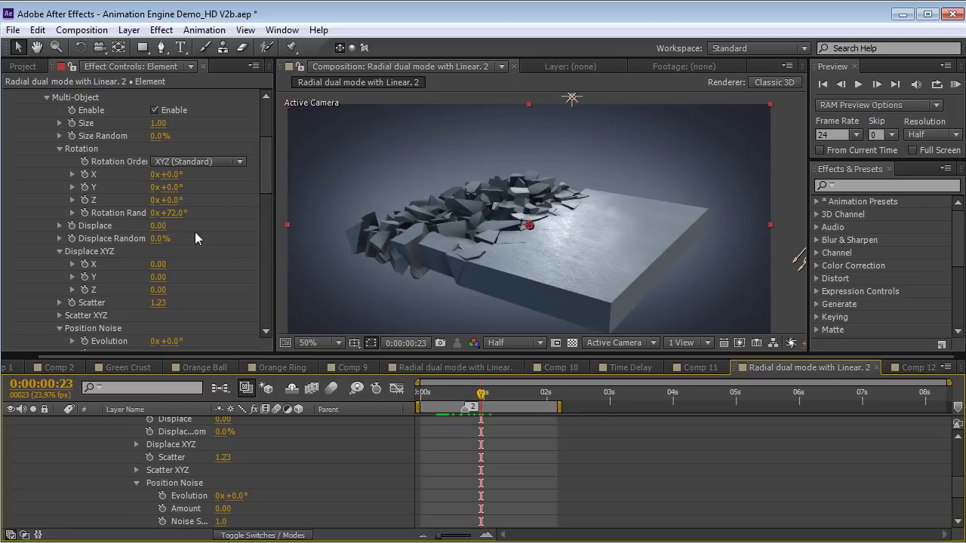
# - Set Group 2's Multi-Object Scatter to 2.14, Rotation Random to 190° and Position XY to 640, 444, checking the break-up from another camera angle
pyautogui.moveTo(157, 303); pyautogui.dragTo(181, 302)
pyautogui.moveTo(175, 214); pyautogui.dragTo(273, 208)
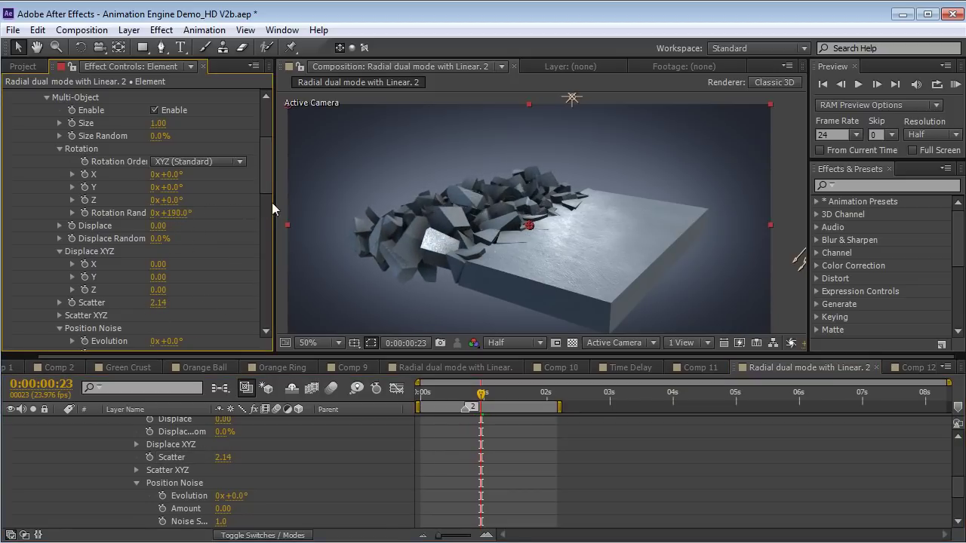
pyautogui.scroll(4, 254, 180)
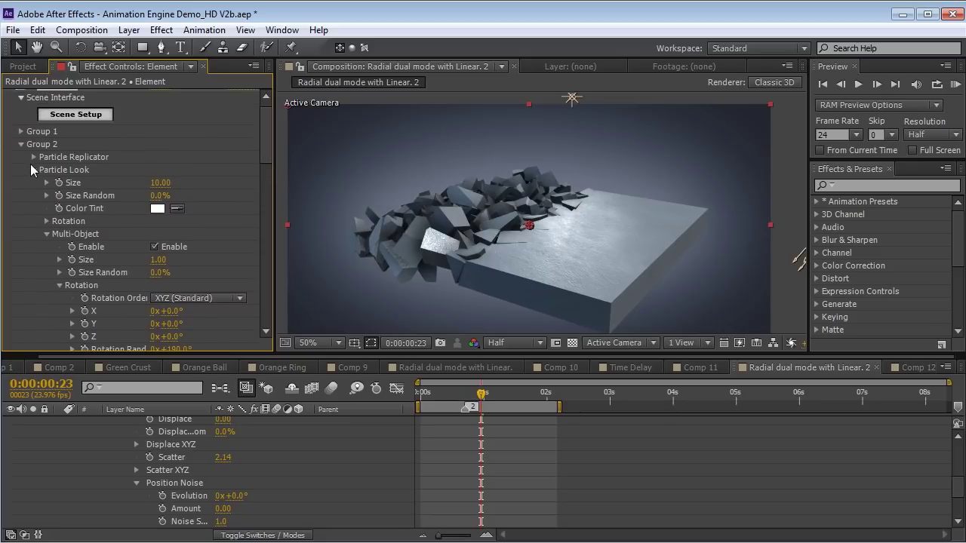
pyautogui.click(33, 157)
pyautogui.moveTo(198, 195); pyautogui.dragTo(216, 195)
pyautogui.press('c')
pyautogui.moveTo(461, 263); pyautogui.dragTo(510, 263)
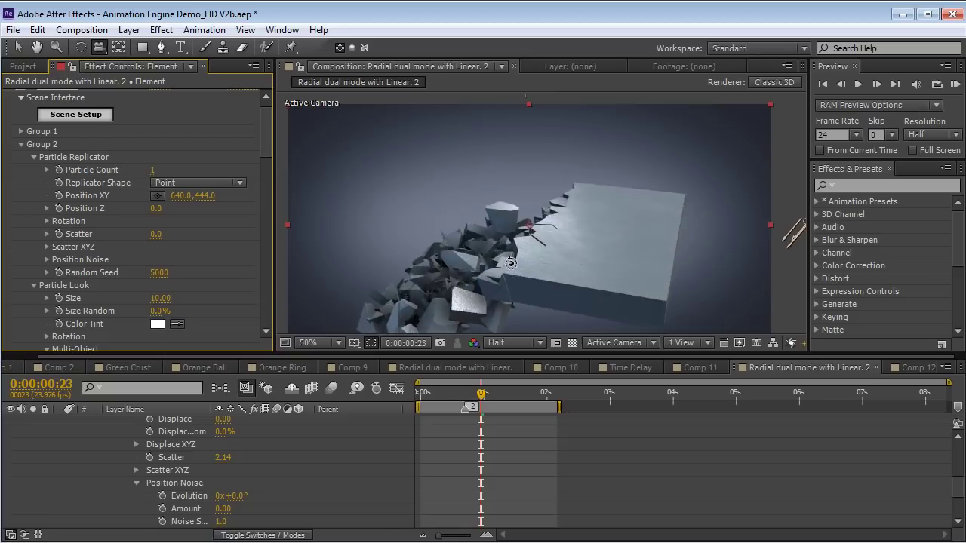
pyautogui.moveTo(454, 393)
pyautogui.mouseDown()
pyautogui.moveTo(440, 391)
pyautogui.moveTo(457, 393)
pyautogui.moveTo(449, 392)
pyautogui.mouseUp()
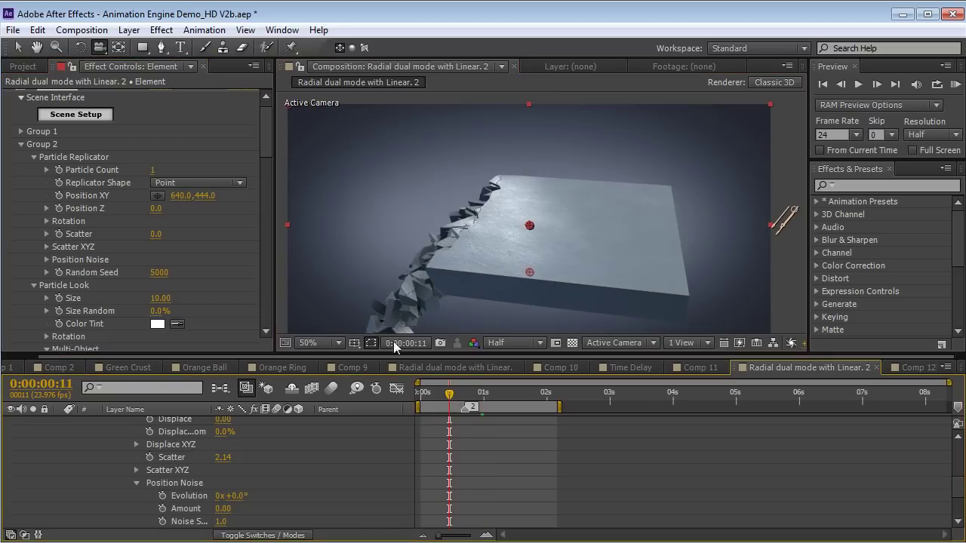
# - Set the Animation Engine's Smoothness to 53 and scrub through the first second to check the break-up
pyautogui.moveTo(268, 142); pyautogui.dragTo(270, 251)
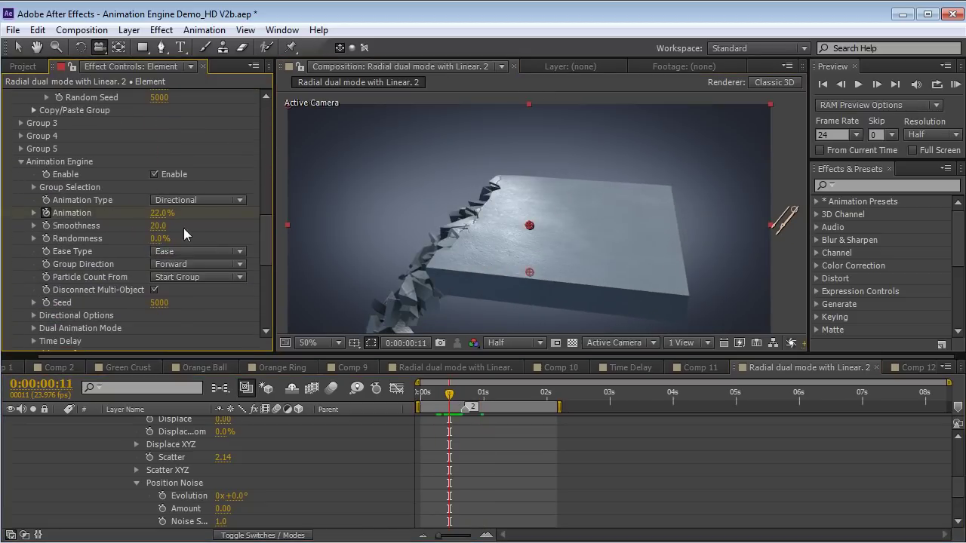
pyautogui.moveTo(157, 225); pyautogui.dragTo(181, 226)
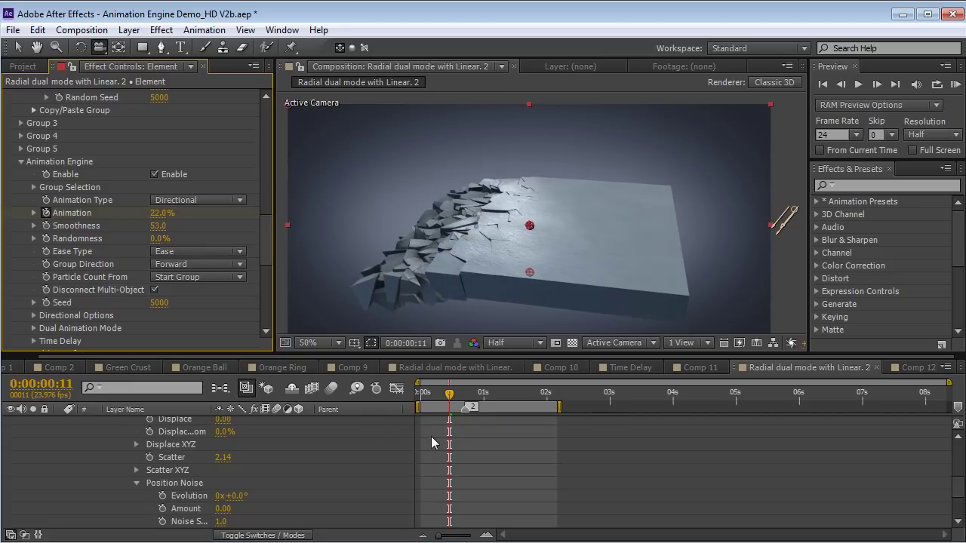
pyautogui.moveTo(424, 397); pyautogui.dragTo(494, 404)
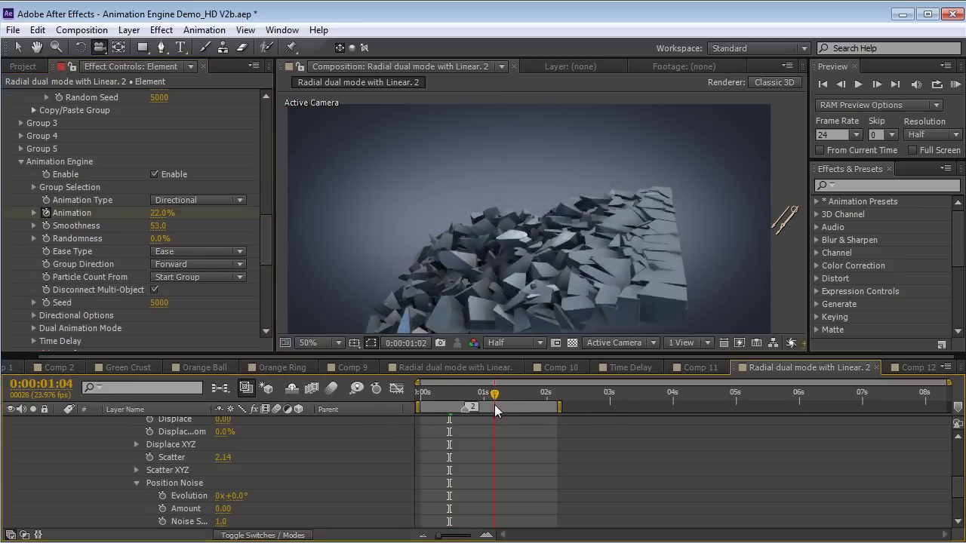
# - Lower Group 2 further by setting its Particle Replicator Position XY to 640, 480
pyautogui.moveTo(267, 252); pyautogui.dragTo(261, 191)
pyautogui.scroll(3, 178, 150)
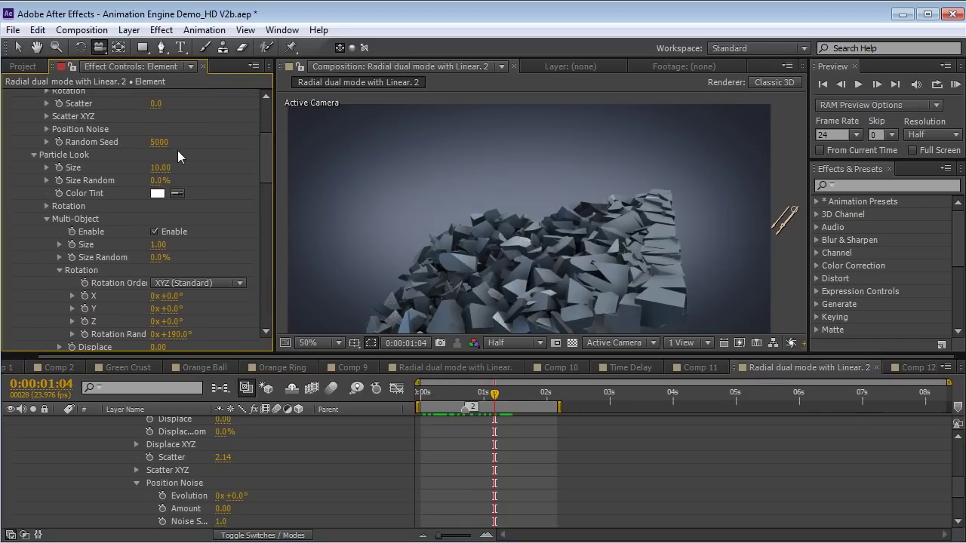
pyautogui.moveTo(267, 154); pyautogui.dragTo(264, 125)
pyautogui.moveTo(205, 206); pyautogui.dragTo(235, 202)
pyautogui.moveTo(443, 393)
pyautogui.mouseDown()
pyautogui.moveTo(465, 393)
pyautogui.moveTo(440, 395)
pyautogui.mouseUp()
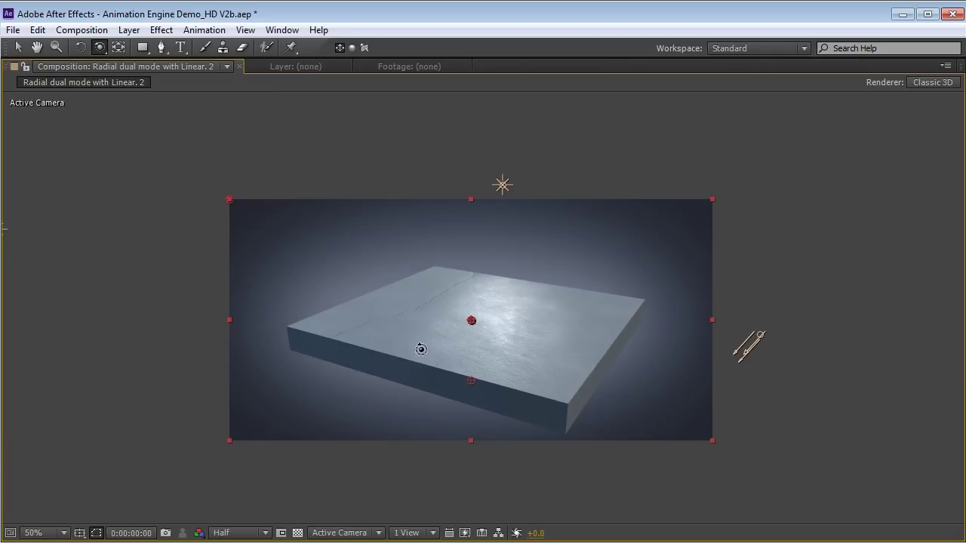
# - Play the fracture animation in the maximized composition view, and reduce Group 2's Multi-Object Scatter to 4.20
pyautogui.press('space')
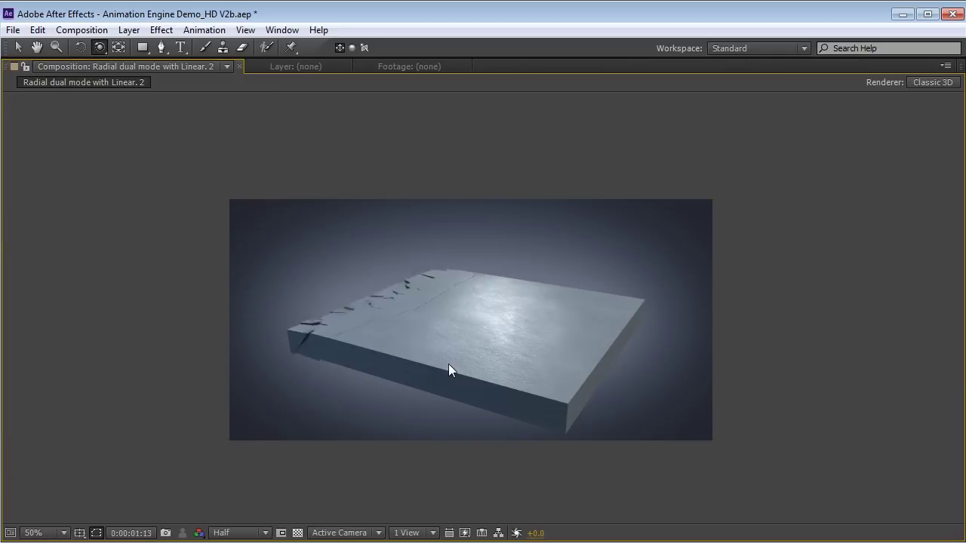
pyautogui.press('space')
pyautogui.press('`')
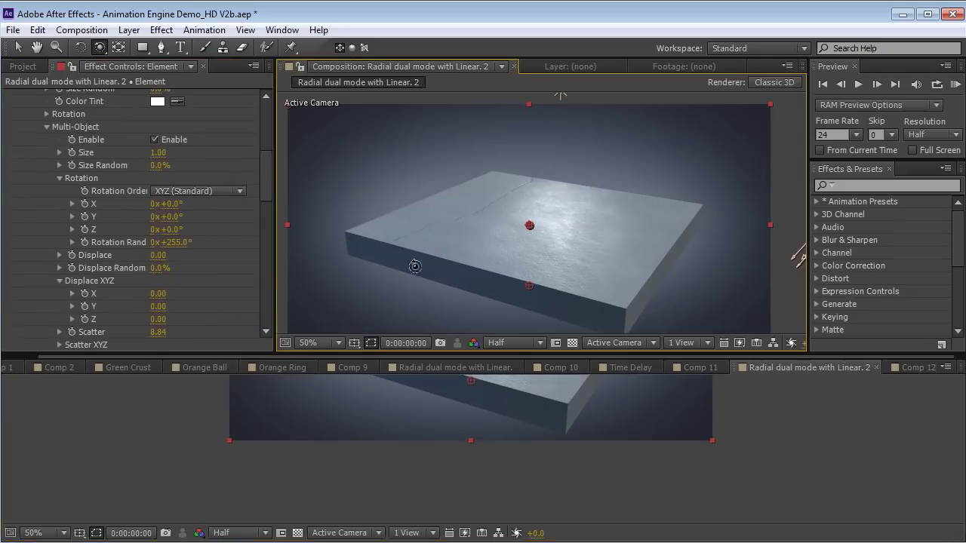
pyautogui.moveTo(431, 388); pyautogui.dragTo(455, 405)
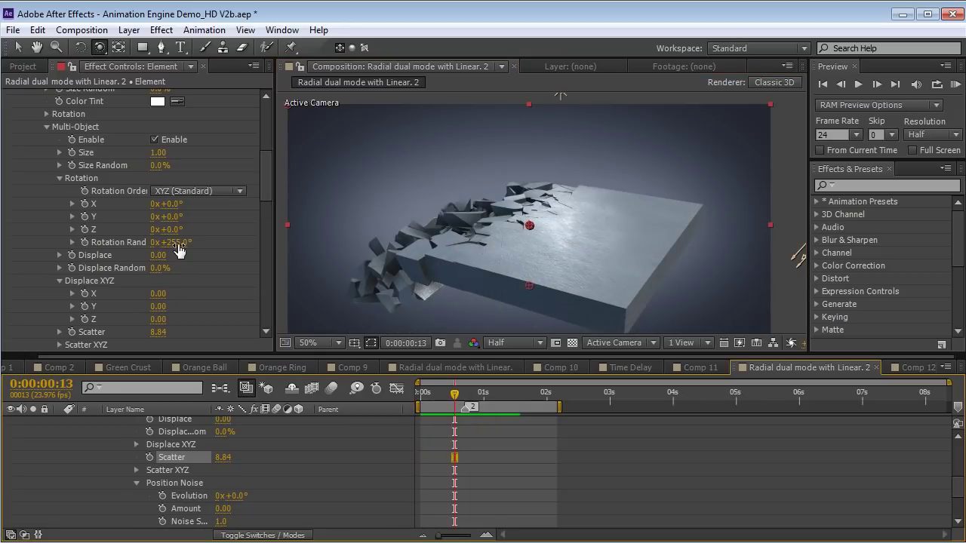
pyautogui.moveTo(158, 340); pyautogui.dragTo(136, 335)
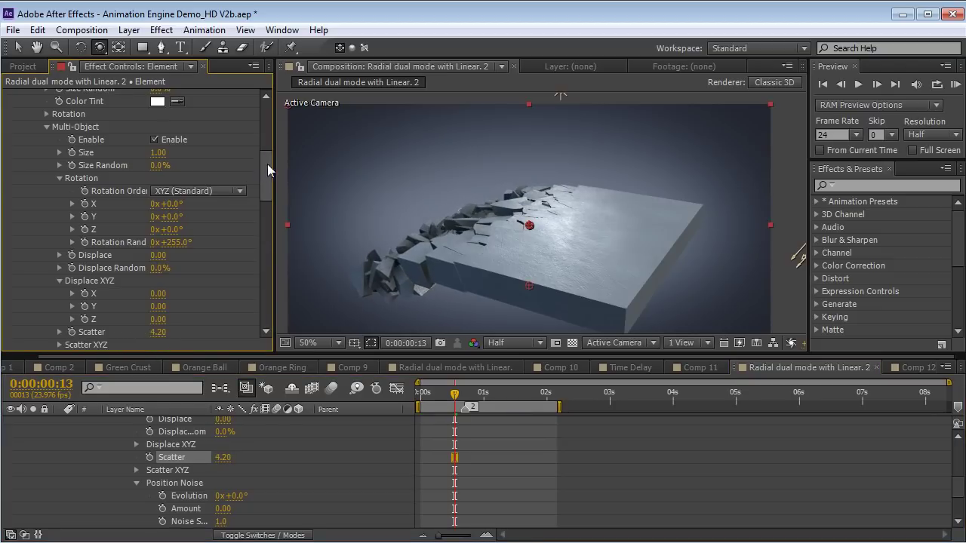
# - Try the Animation Engine's directional Yaw at 75°, and set it to 0°
pyautogui.moveTo(267, 164); pyautogui.dragTo(258, 243)
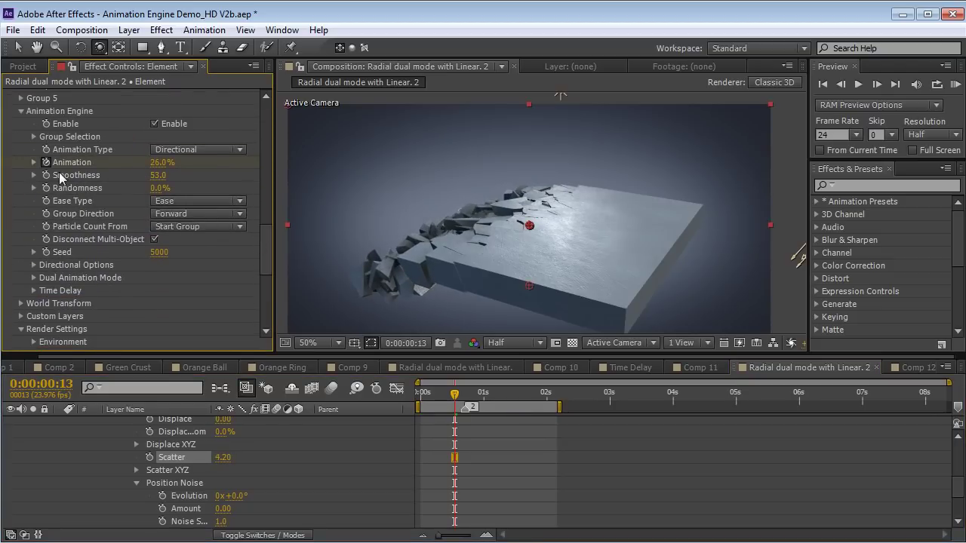
pyautogui.click(34, 265)
pyautogui.moveTo(172, 279); pyautogui.dragTo(255, 290)
pyautogui.moveTo(446, 397)
pyautogui.mouseDown()
pyautogui.moveTo(427, 392)
pyautogui.moveTo(479, 393)
pyautogui.moveTo(456, 395)
pyautogui.mouseUp()
pyautogui.moveTo(172, 277); pyautogui.dragTo(231, 276)
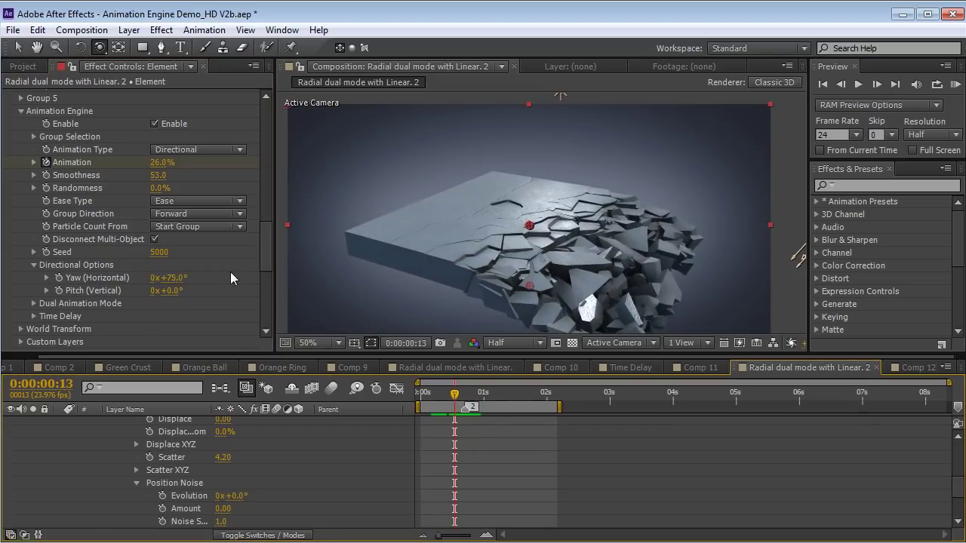
pyautogui.click(175, 277)
pyautogui.write('0')
pyautogui.press('Return')
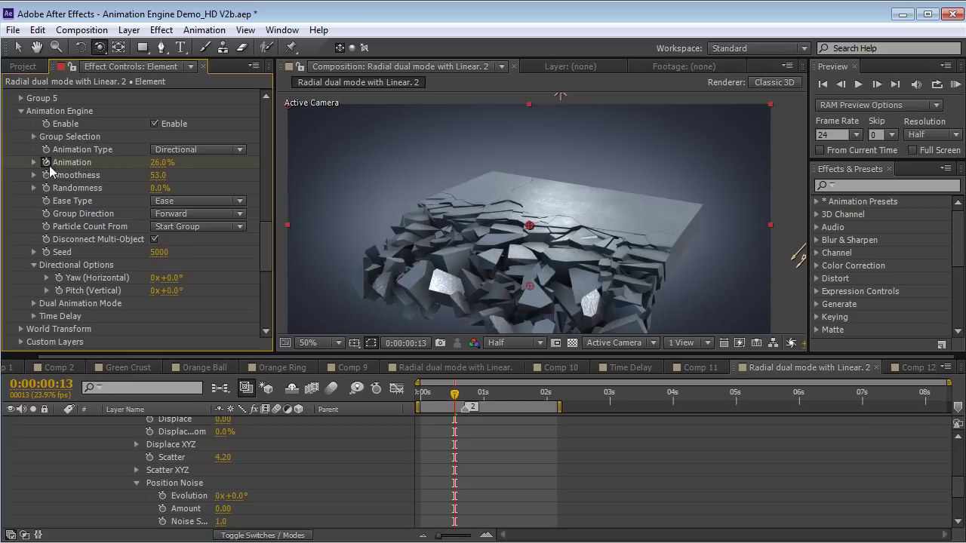
# - Change the Animation Type to Radial and scrub the timeline to check the floor collapsing outward from its centre
pyautogui.click(196, 149)
pyautogui.click(190, 200)
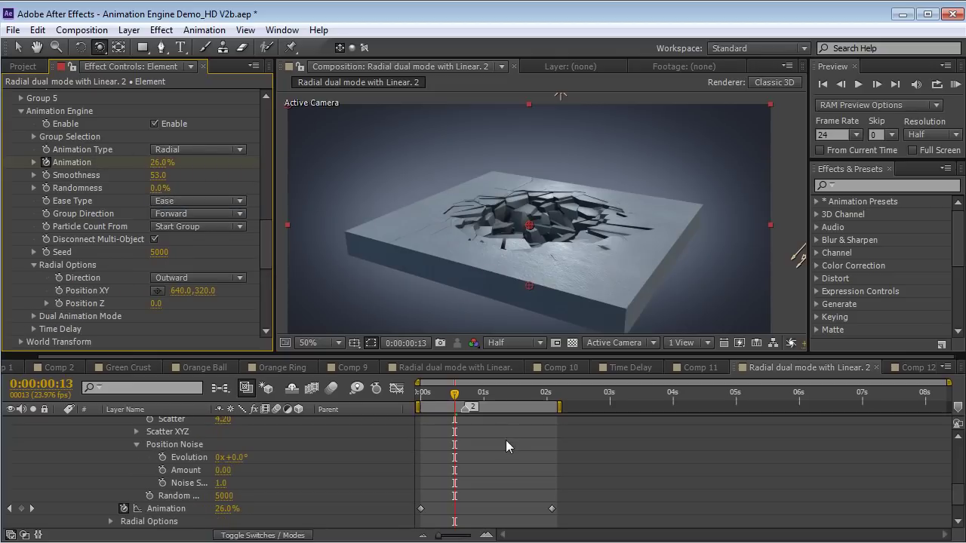
pyautogui.moveTo(266, 244); pyautogui.dragTo(264, 186)
pyautogui.moveTo(423, 395); pyautogui.dragTo(452, 403)
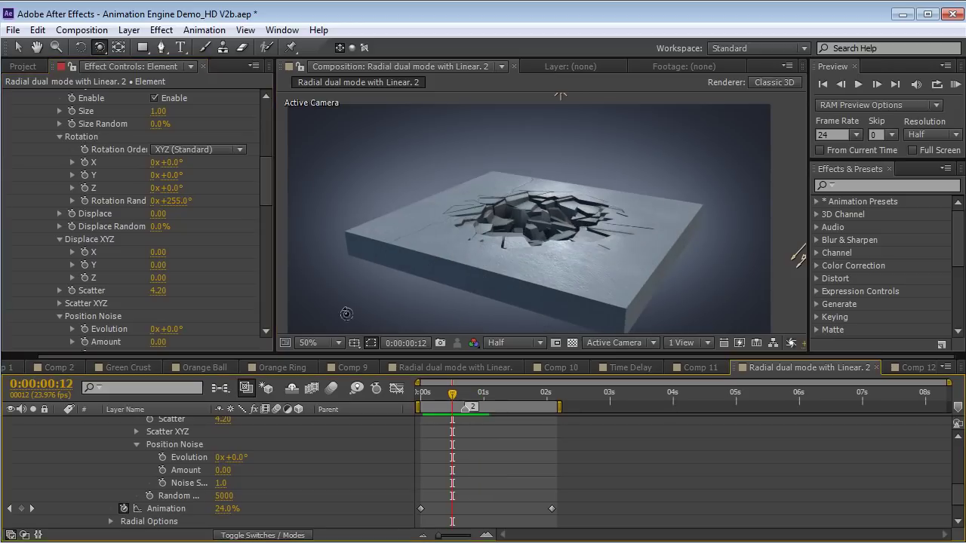
pyautogui.moveTo(267, 200); pyautogui.dragTo(261, 165)
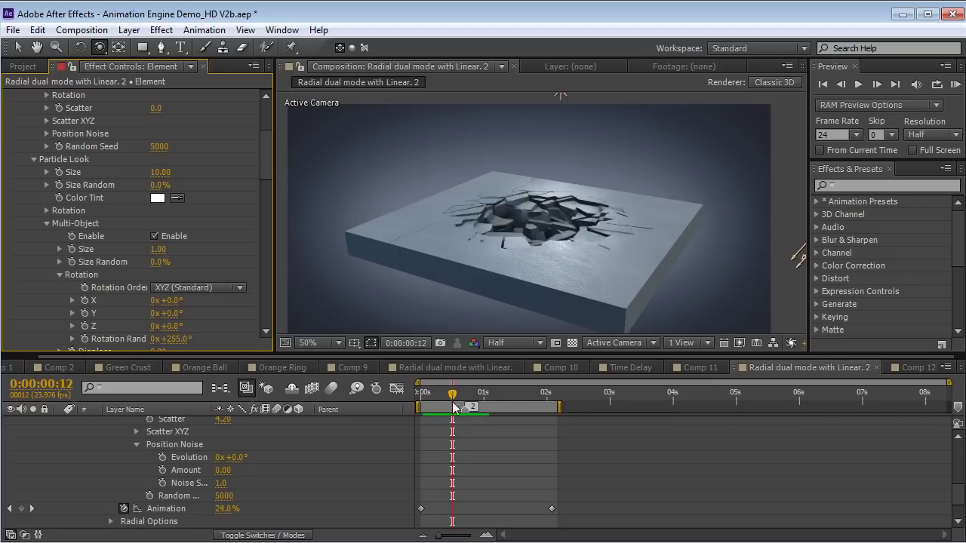
pyautogui.moveTo(452, 403); pyautogui.dragTo(470, 405)
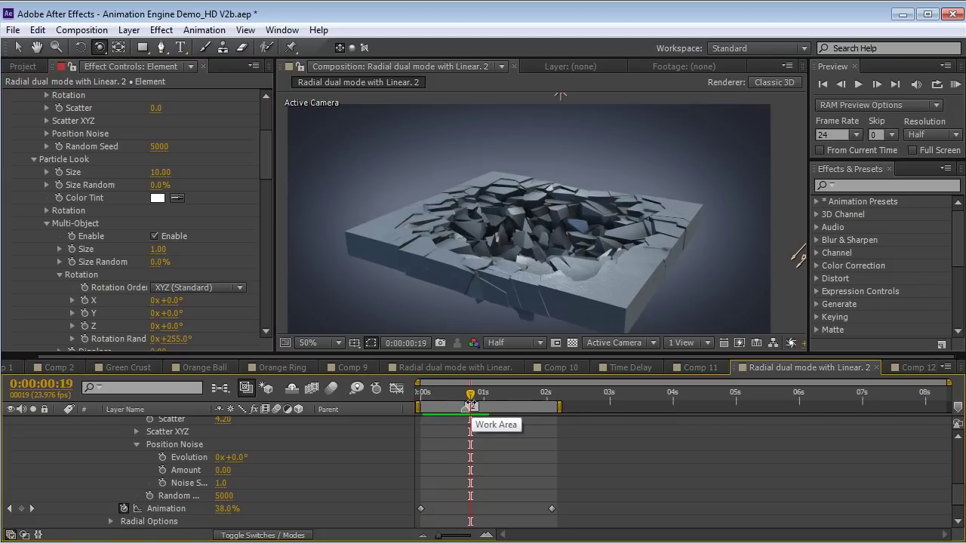
# - Increase the Y value of Group 2's Position XY to drop the pieces lower, and scrub to check the collapse
pyautogui.moveTo(267, 168); pyautogui.dragTo(267, 152)
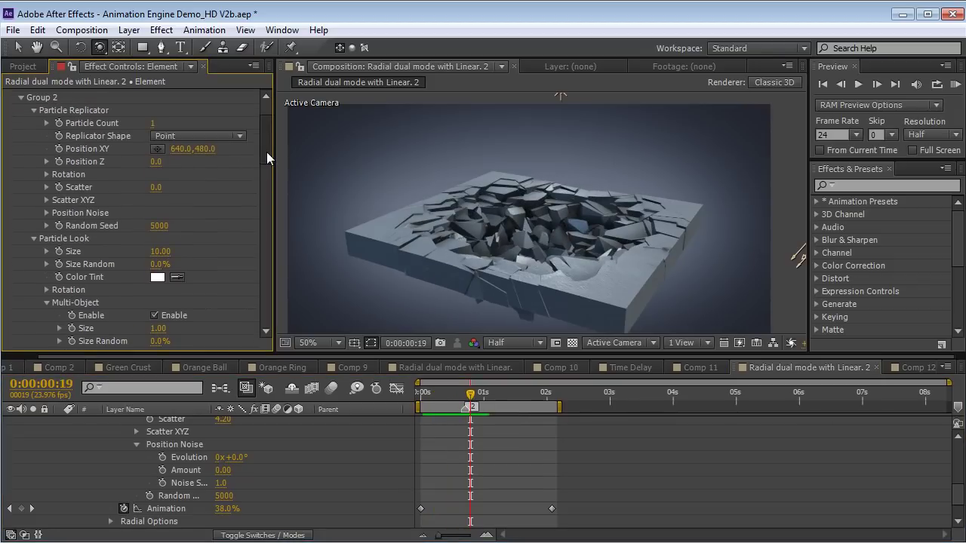
pyautogui.moveTo(205, 148); pyautogui.dragTo(292, 148)
pyautogui.click(434, 395)
pyautogui.moveTo(434, 400); pyautogui.dragTo(454, 396)
# - Raise Group 2's Multi-Object Rotation Random to 2x+313° and scrub through the collapse to check the tumbling pieces
pyautogui.moveTo(266, 134); pyautogui.dragTo(264, 164)
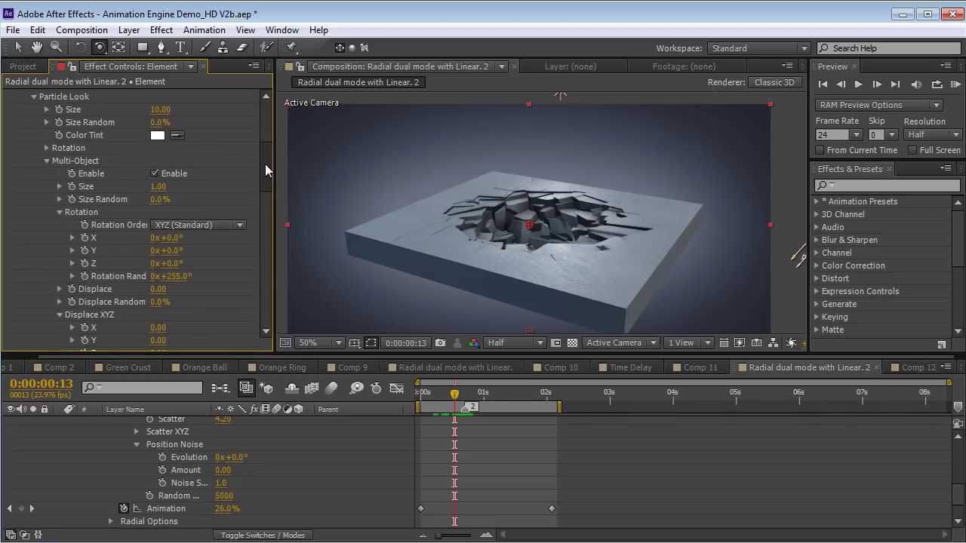
pyautogui.moveTo(168, 276); pyautogui.dragTo(188, 276)
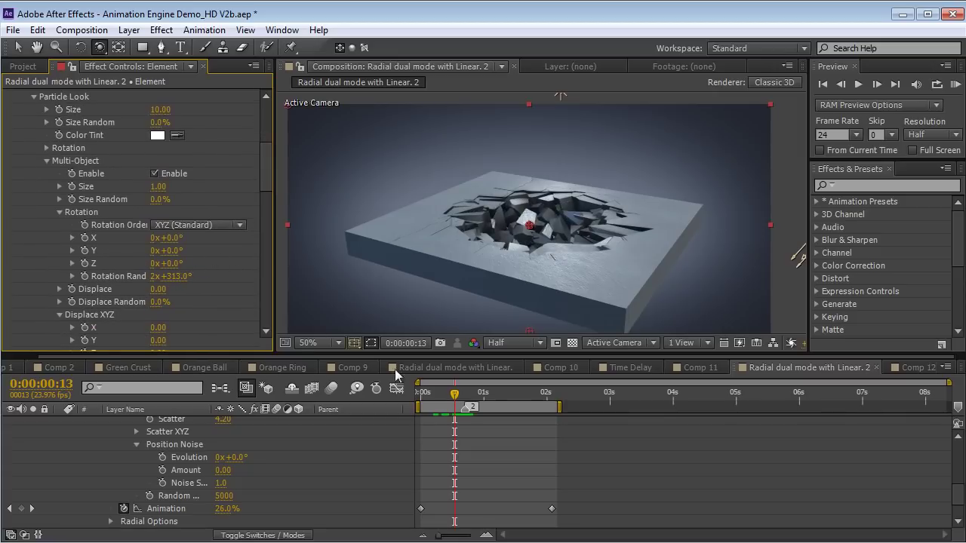
pyautogui.click(442, 396)
pyautogui.moveTo(442, 396)
pyautogui.mouseDown()
pyautogui.moveTo(476, 396)
pyautogui.moveTo(455, 397)
pyautogui.mouseUp()
pyautogui.moveTo(259, 172); pyautogui.dragTo(258, 259)
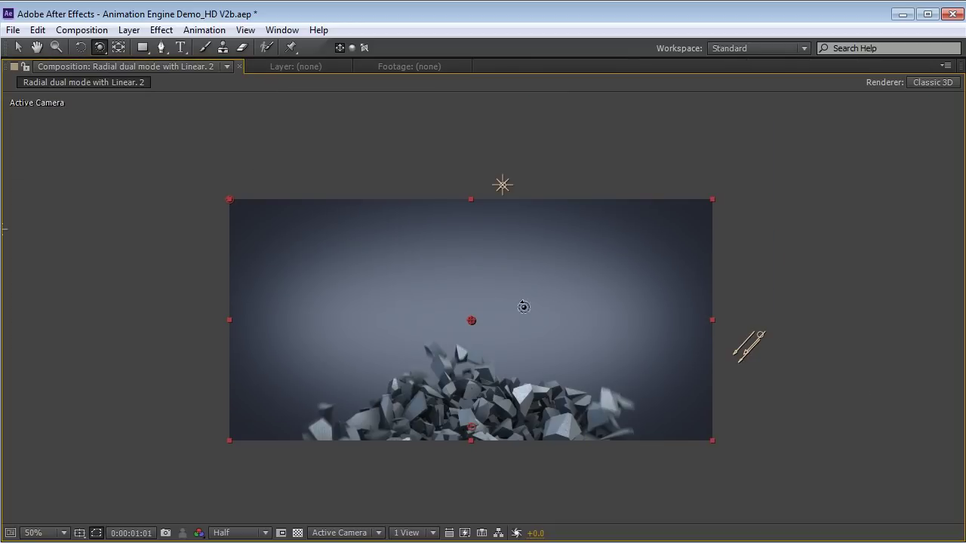
# - Preview the radial collapse, switch the Radial Options Direction away from Outward, and scrub the timeline to check the floor
pyautogui.press('KP_0')
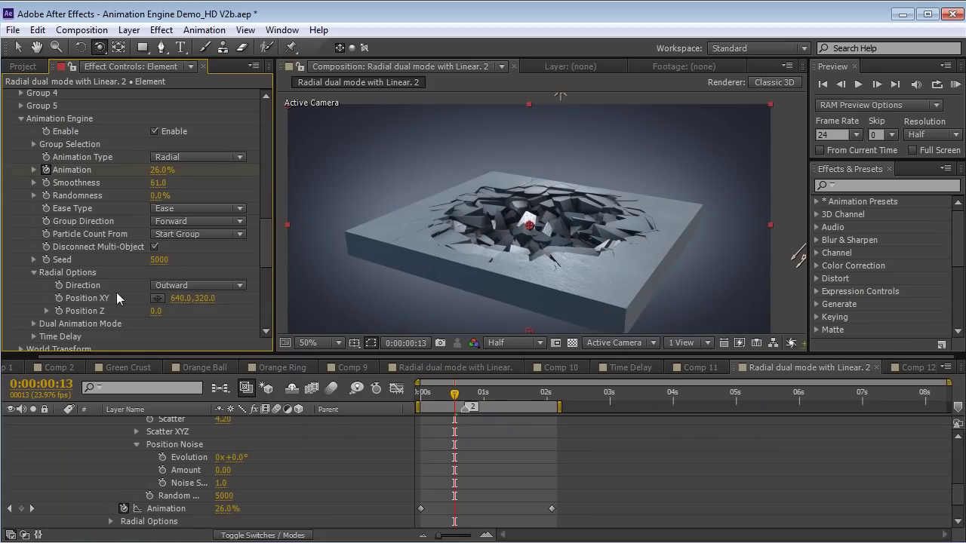
pyautogui.click(197, 285)
pyautogui.click(190, 317)
pyautogui.moveTo(455, 393); pyautogui.dragTo(434, 398)
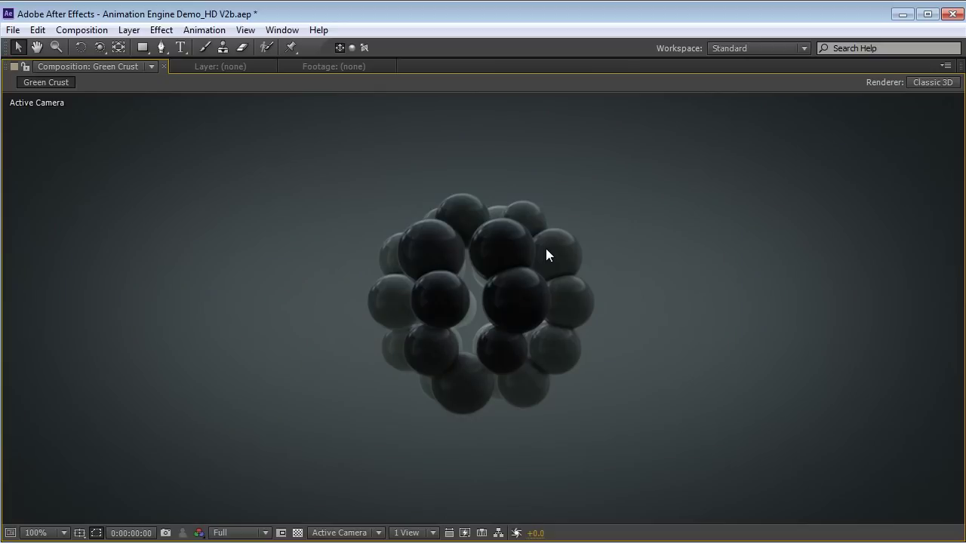
# - Preview the Green Crust composition's animation and scrub to about 0:00:00:16, where the green crust is partly broken up
pyautogui.press('`')
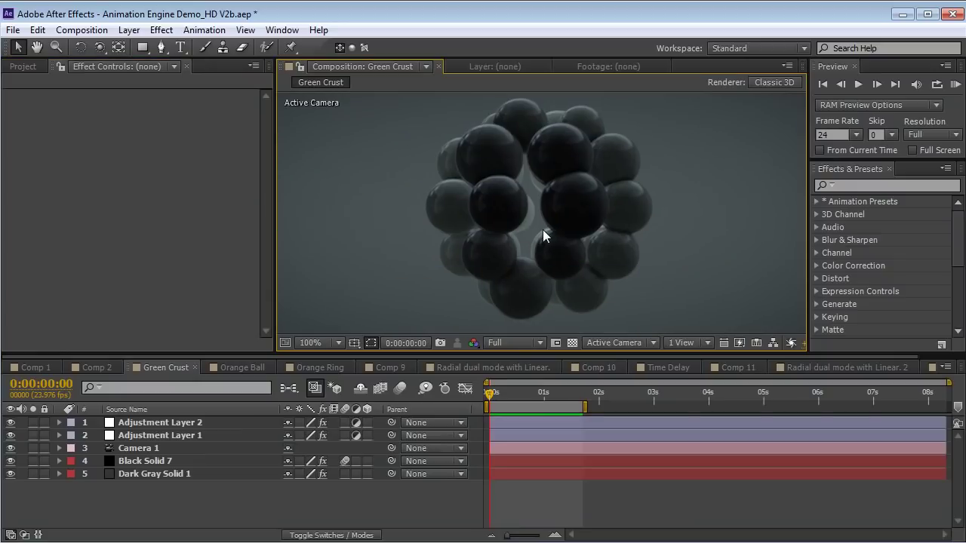
pyautogui.press('KP_0')
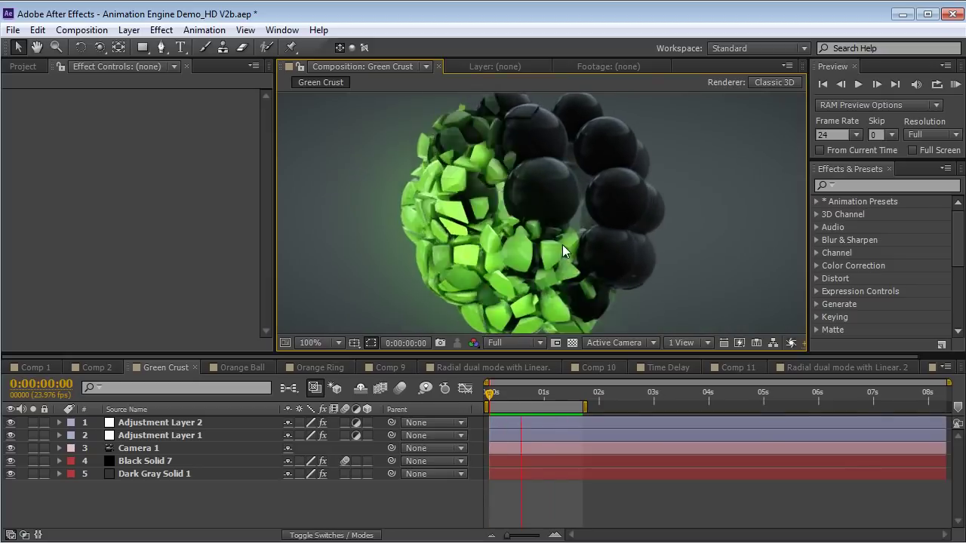
pyautogui.press('space')
pyautogui.moveTo(495, 393); pyautogui.dragTo(525, 400)
# - Open Black Solid 7's Element scene and examine the Ball_Fracture_HQ model's internal fractures in wireframe
pyautogui.click(120, 461)
pyautogui.click(95, 127)
pyautogui.click(97, 132)
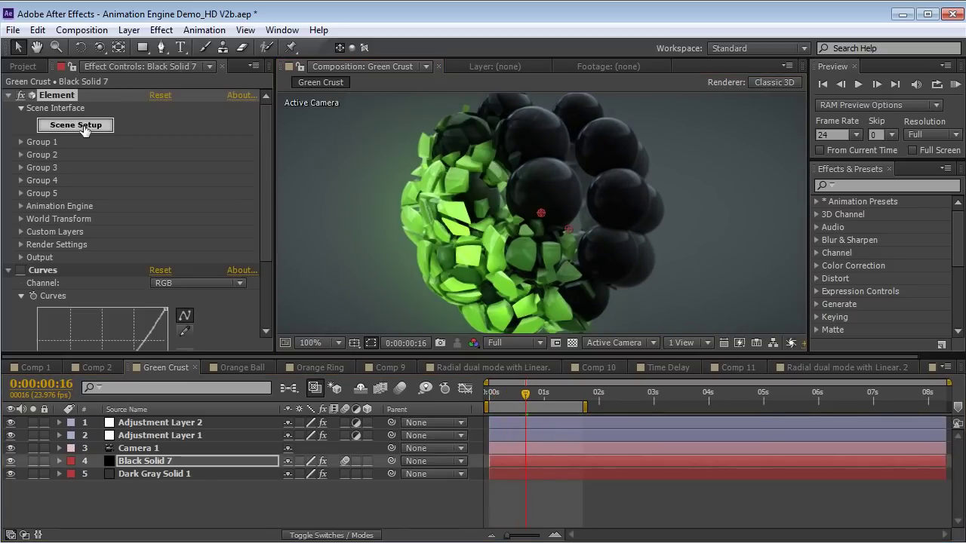
pyautogui.click(511, 94)
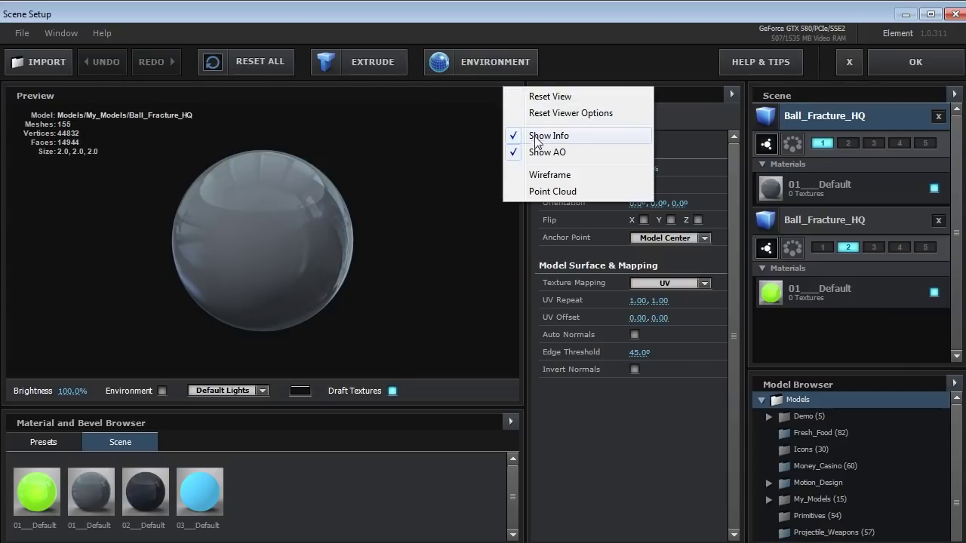
pyautogui.click(562, 173)
pyautogui.moveTo(282, 216); pyautogui.dragTo(243, 232)
pyautogui.scroll(3, 264, 294)
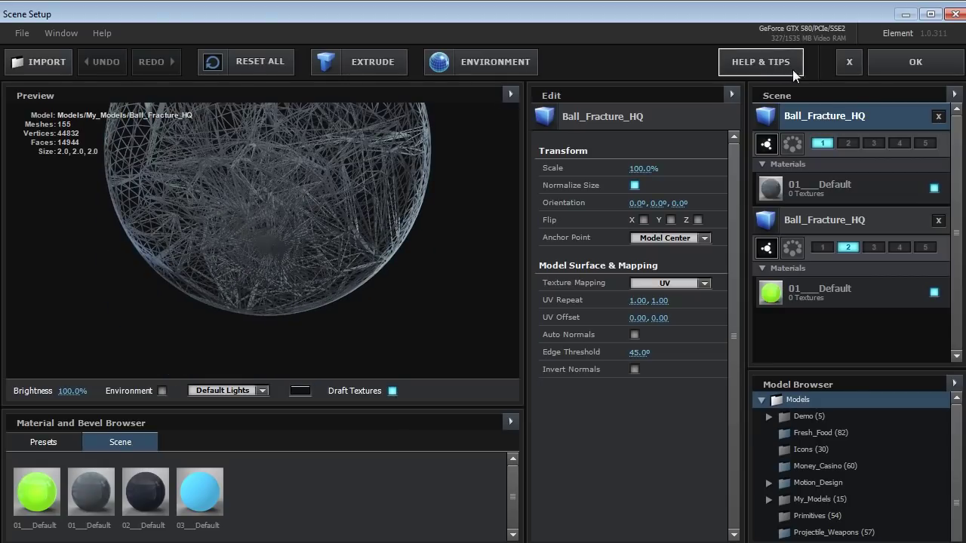
pyautogui.click(915, 62)
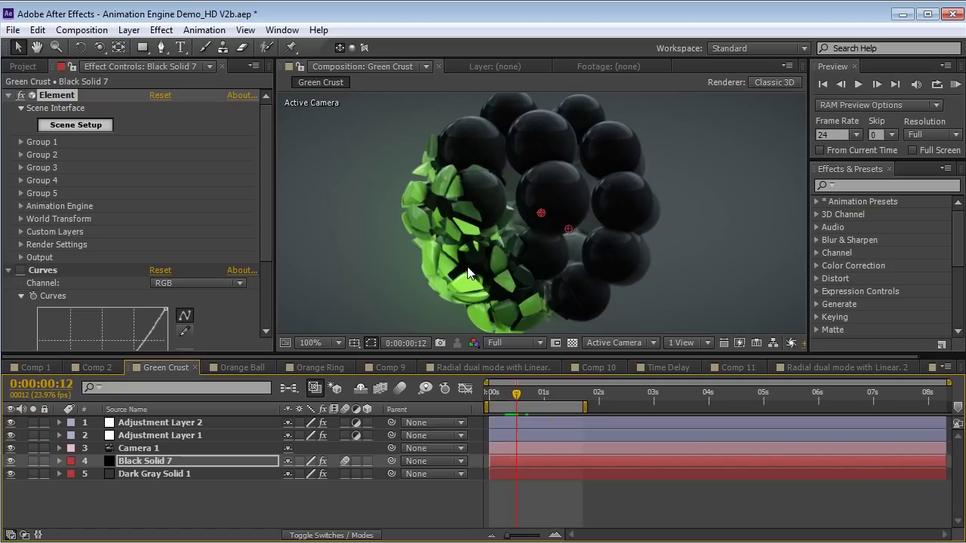
# - Raise Group 2's Multi-Object Displace to 1.86 and scrub the timeline to check the pieces spreading outward
pyautogui.click(21, 155)
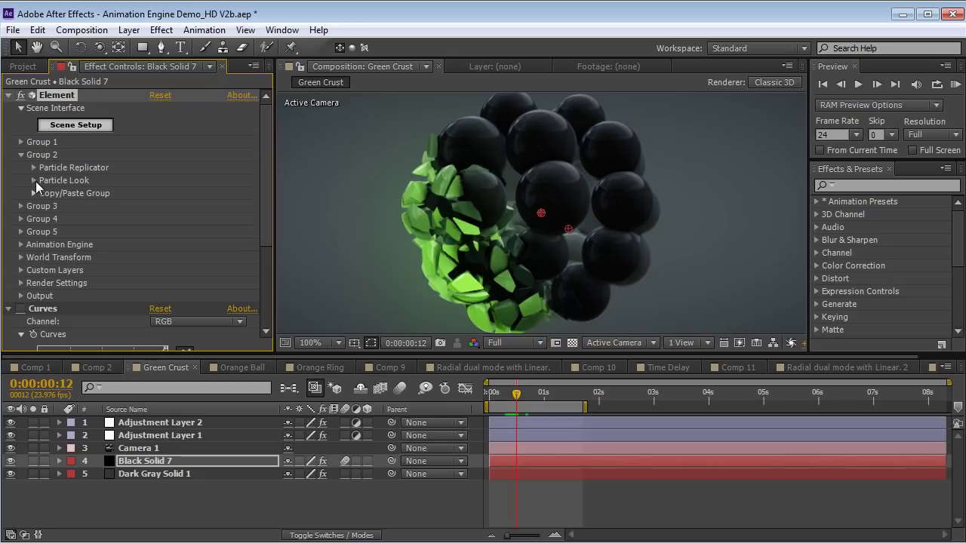
pyautogui.click(34, 181)
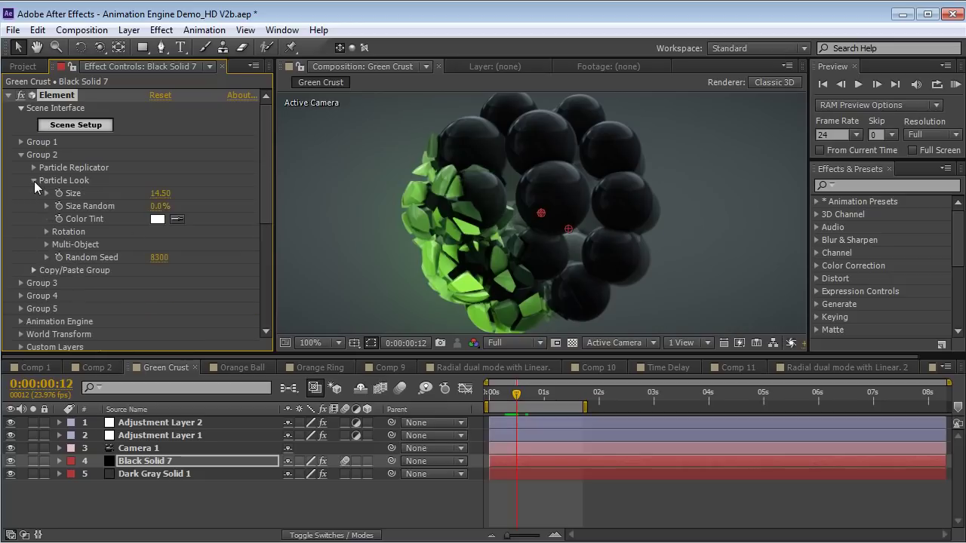
pyautogui.click(45, 244)
pyautogui.scroll(-5, 250, 186)
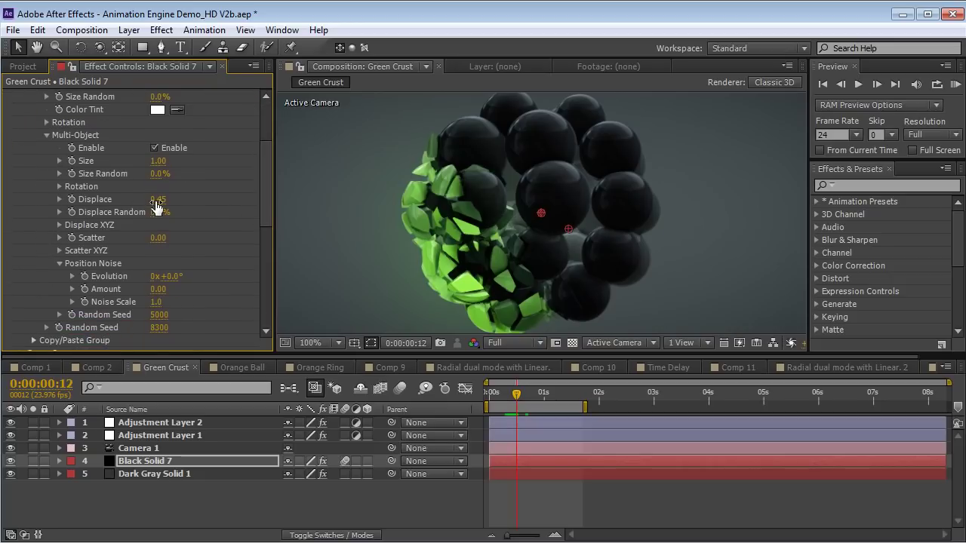
pyautogui.moveTo(157, 208); pyautogui.dragTo(262, 208)
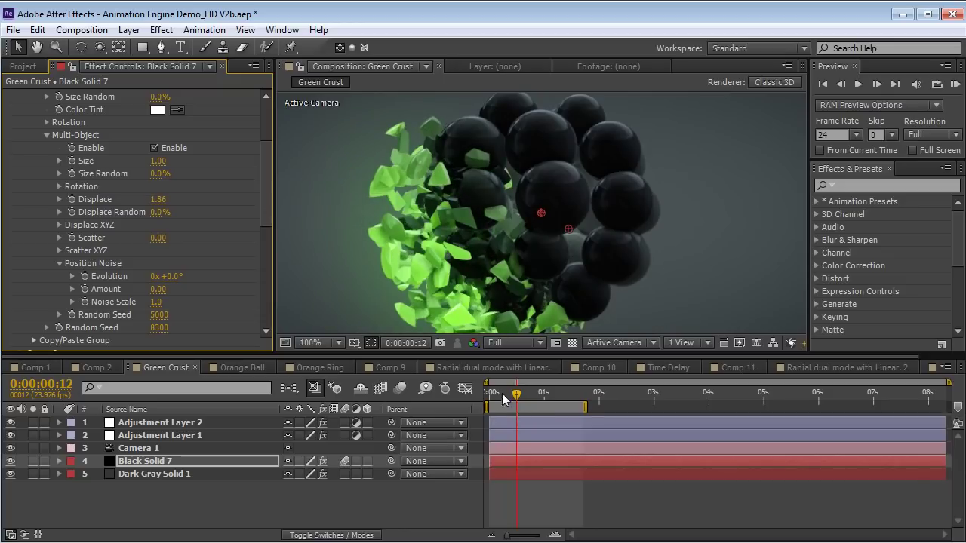
pyautogui.moveTo(503, 398); pyautogui.dragTo(514, 398)
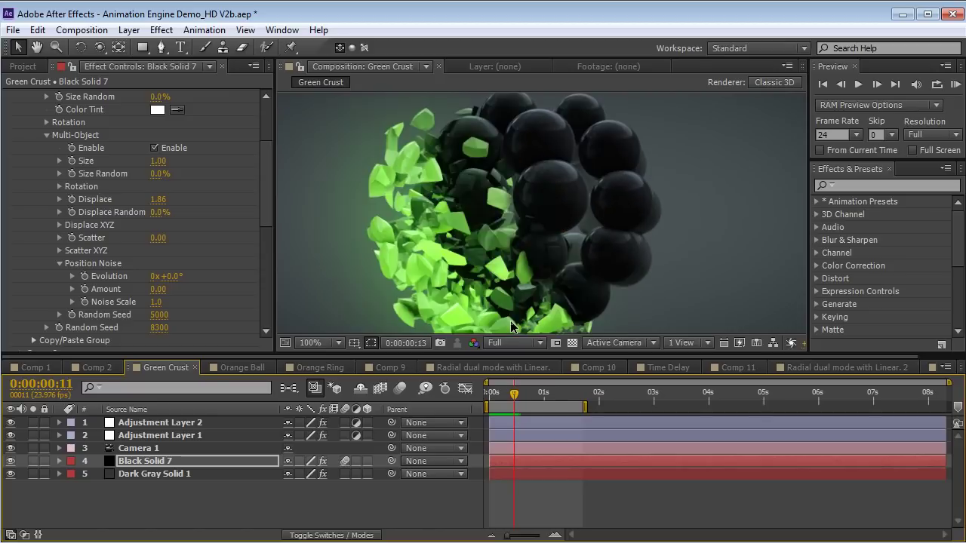
# - Set Group 2's Multi-Object Size to 0 and preview the fragments shrinking away
pyautogui.scroll(-1, 266, 171)
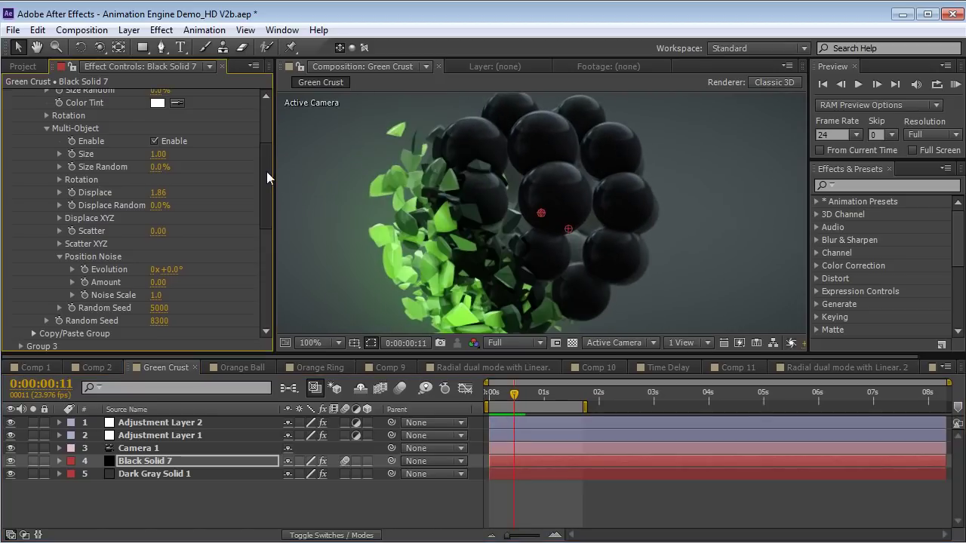
pyautogui.scroll(1, 266, 171)
pyautogui.click(159, 173)
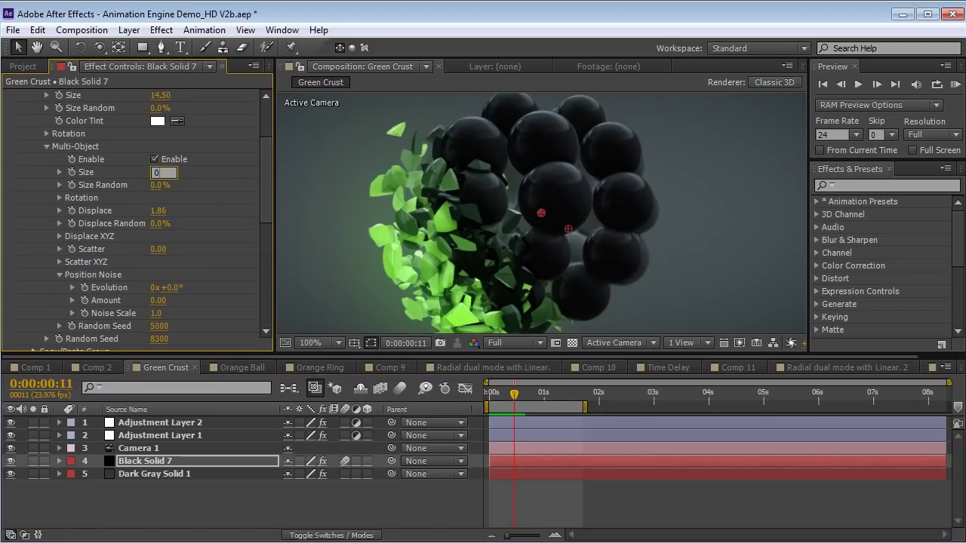
pyautogui.write('0')
pyautogui.press('Return')
pyautogui.press('KP_0')
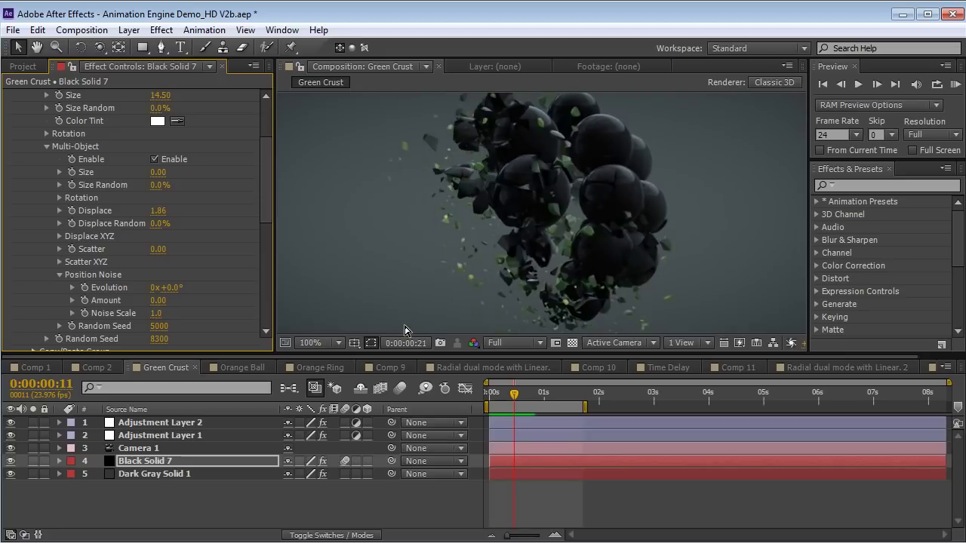
pyautogui.press('space')
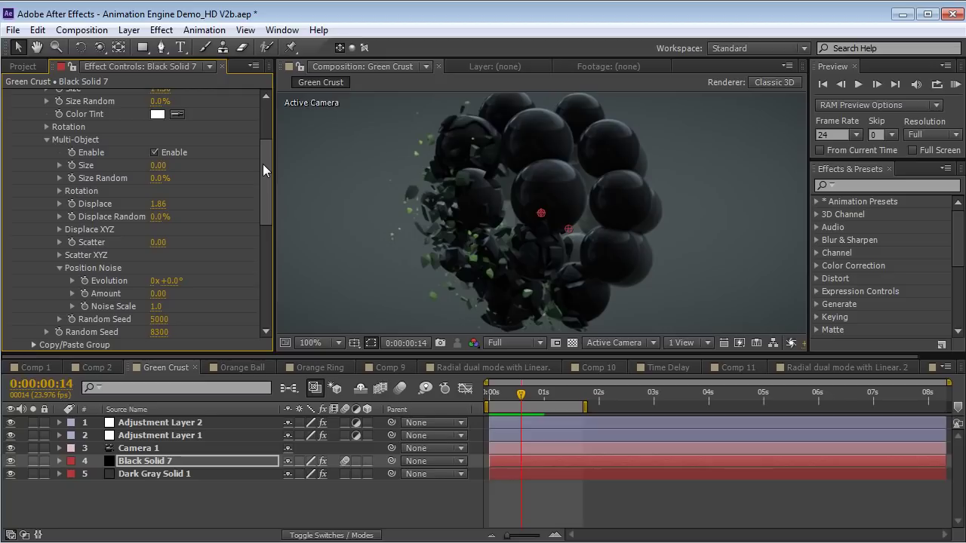
# - Set Material Duration to 40% in the Animation Engine's Time Delay settings
pyautogui.moveTo(262, 163); pyautogui.dragTo(262, 226)
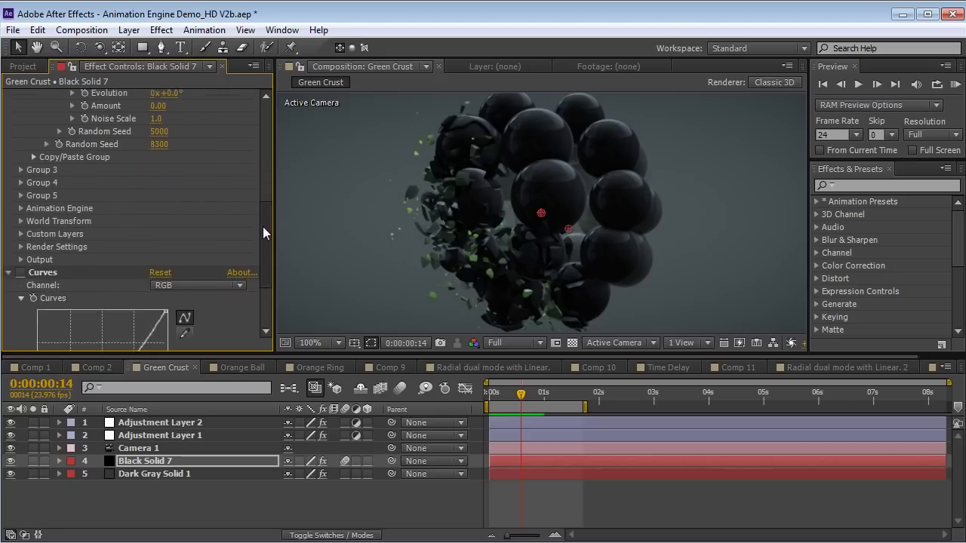
pyautogui.click(21, 205)
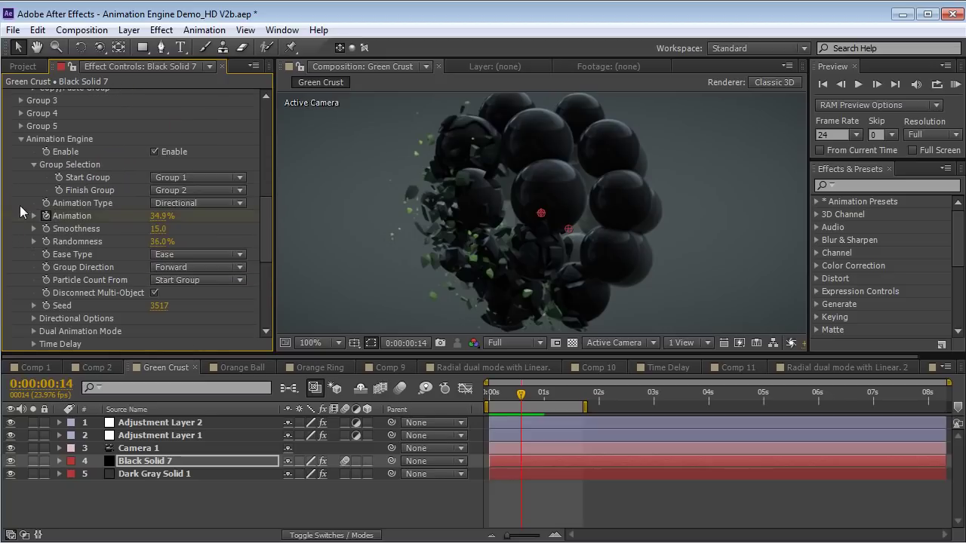
pyautogui.scroll(-1, 32, 163)
pyautogui.moveTo(262, 227); pyautogui.dragTo(264, 245)
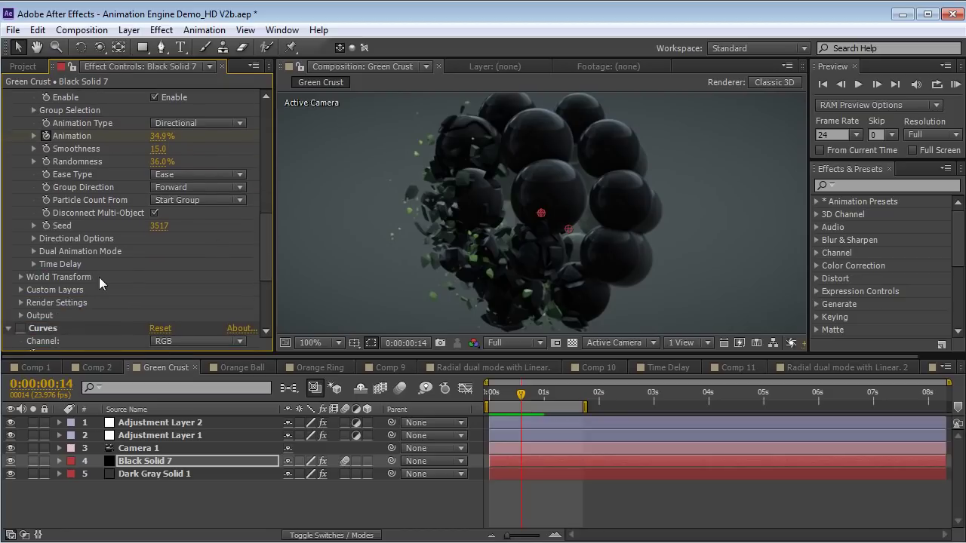
pyautogui.click(33, 264)
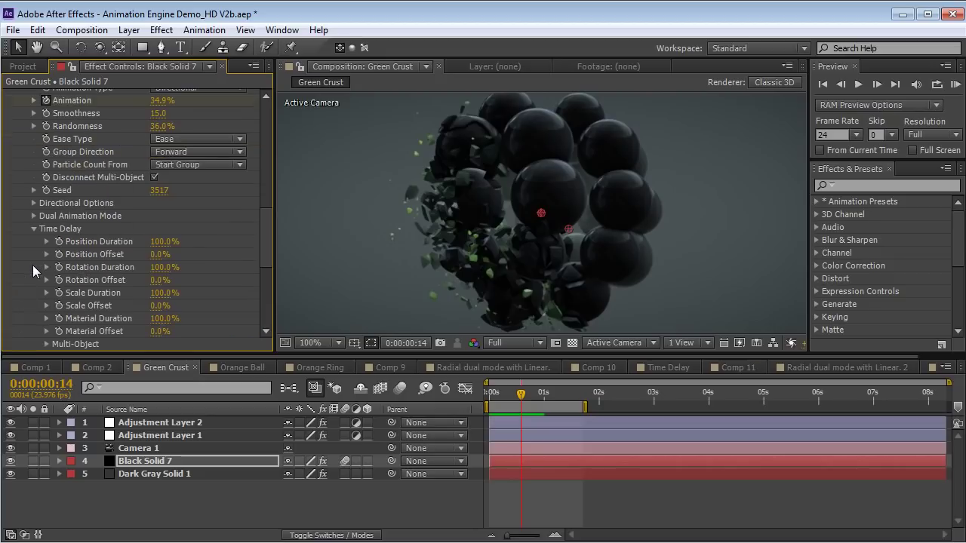
pyautogui.moveTo(267, 236); pyautogui.dragTo(264, 249)
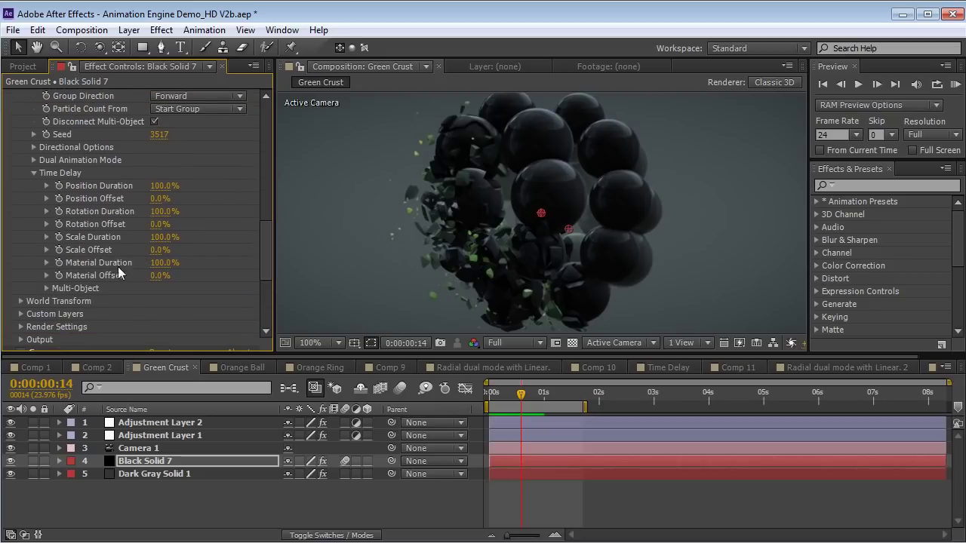
pyautogui.click(164, 263)
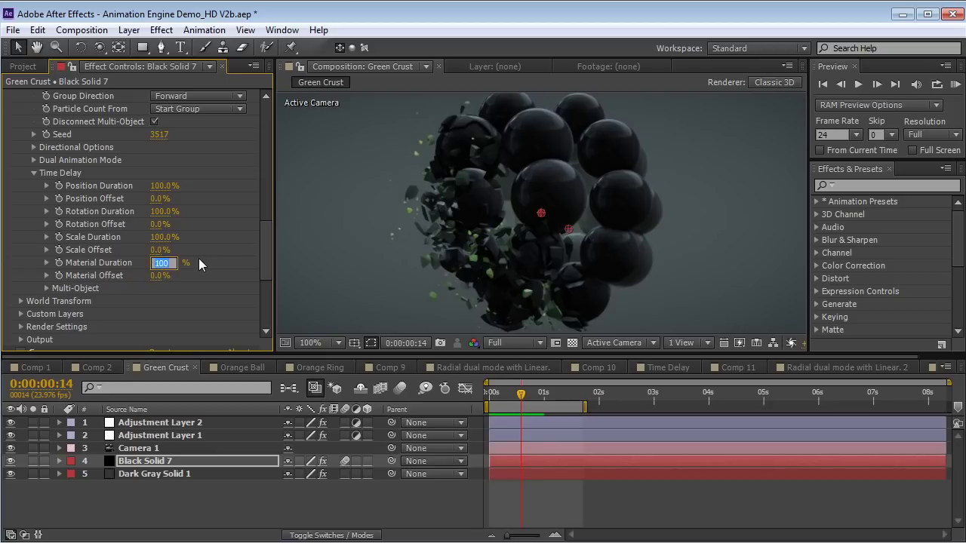
pyautogui.write('40')
pyautogui.press('Return')
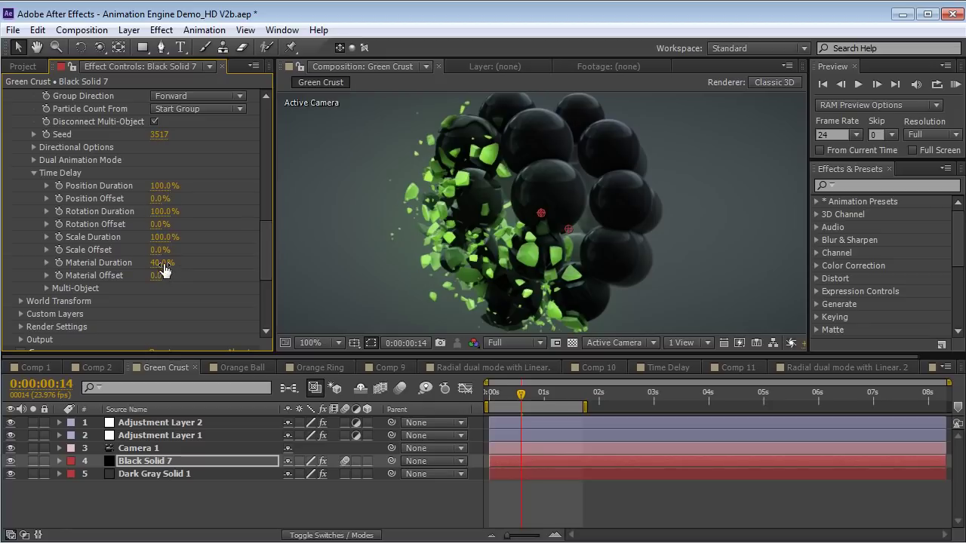
# - Lower the Time Delay Material Duration to 31% and preview the green pieces breaking away
pyautogui.moveTo(162, 264); pyautogui.dragTo(153, 262)
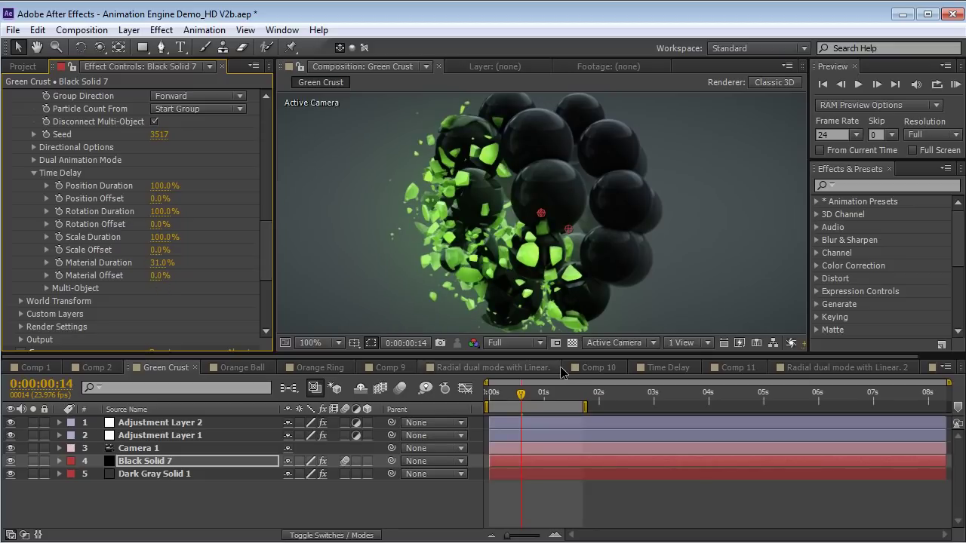
pyautogui.press('KP_0')
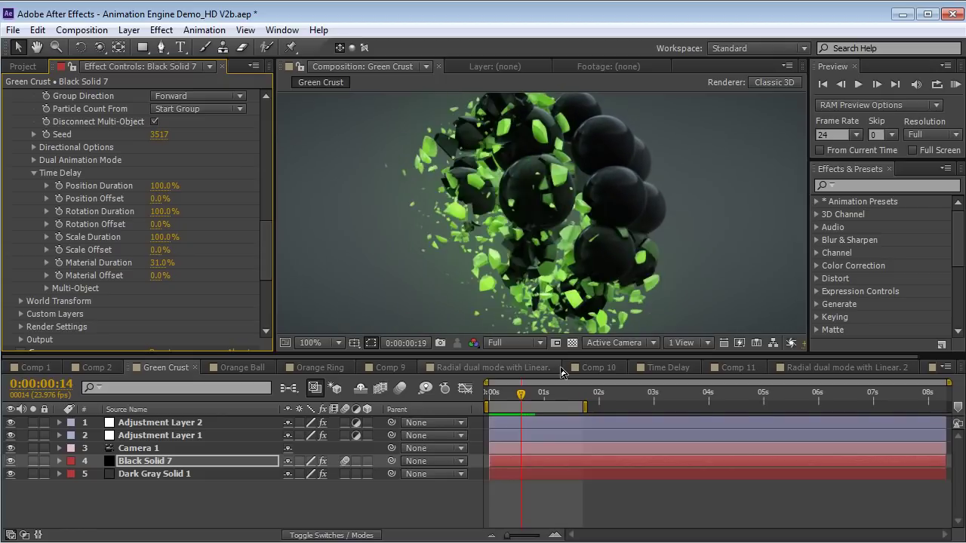
pyautogui.press('space')
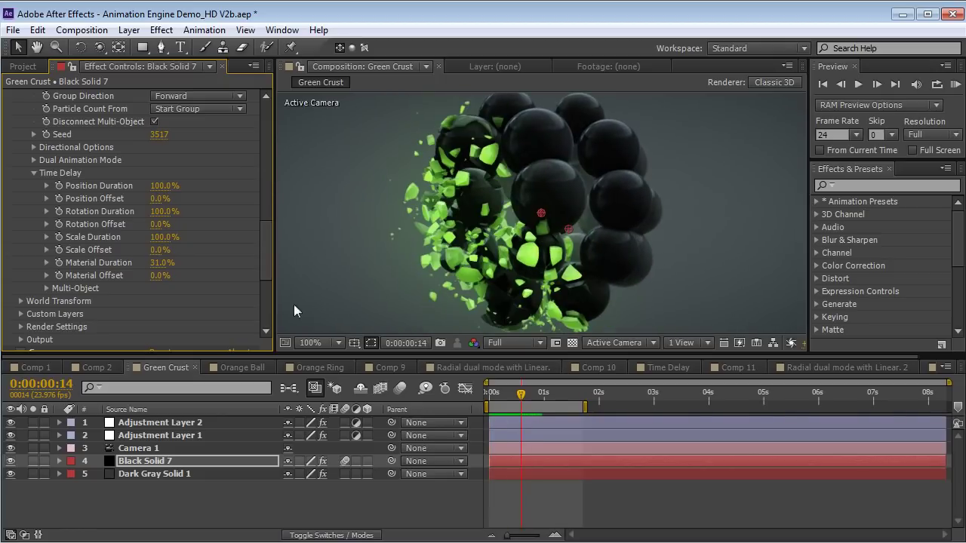
# - Move Black Solid 7's last Animation keyframe to about 2.6 seconds, extend the work area to about 0:00:02:12, and preview the slower animation
pyautogui.press('u')
pyautogui.moveTo(582, 487); pyautogui.dragTo(631, 487)
pyautogui.click(626, 395)
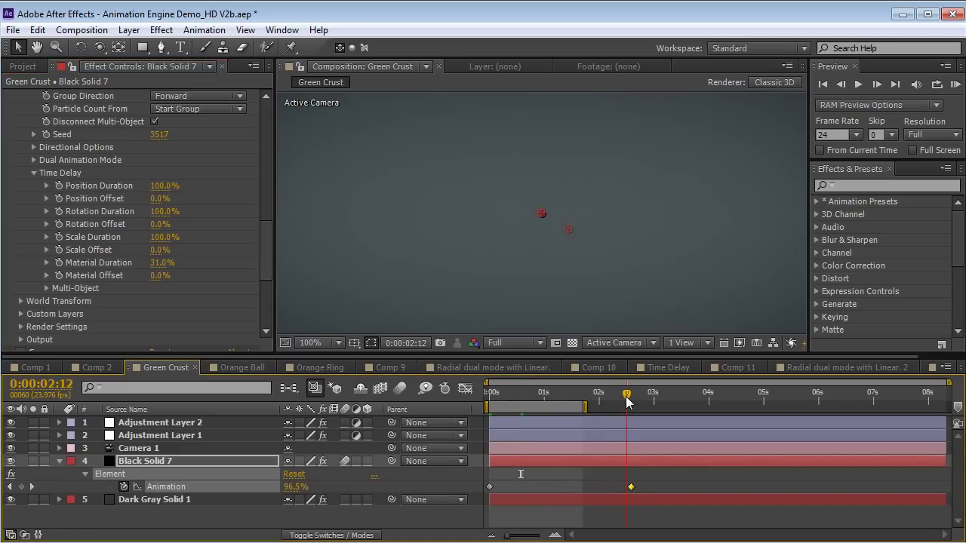
pyautogui.moveTo(626, 396)
pyautogui.mouseDown()
pyautogui.moveTo(610, 407)
pyautogui.moveTo(626, 407)
pyautogui.mouseUp()
pyautogui.press('KP_0')
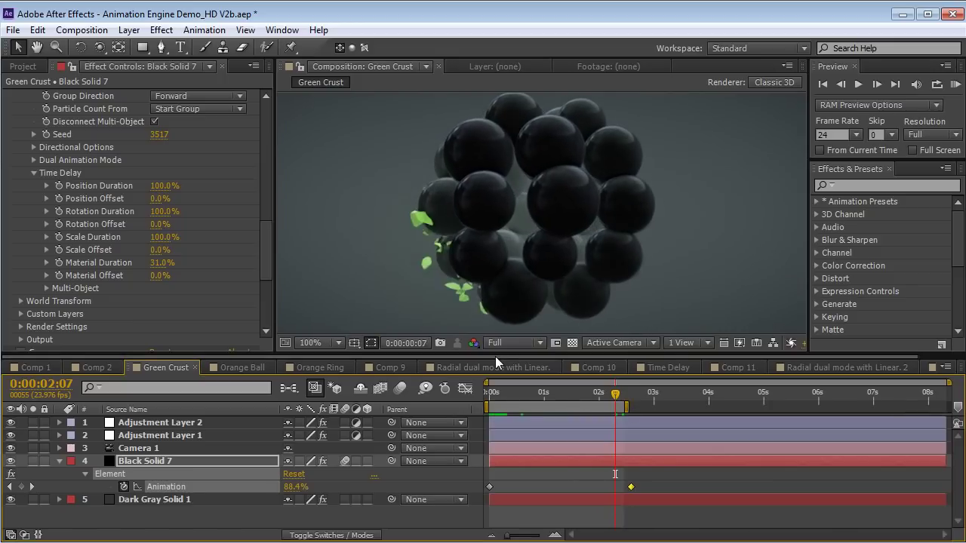
# - Enable motion blur for the composition and raise Group 2's Multi-Object Displace to 4.89 at 0:00:00:14
pyautogui.click(400, 389)
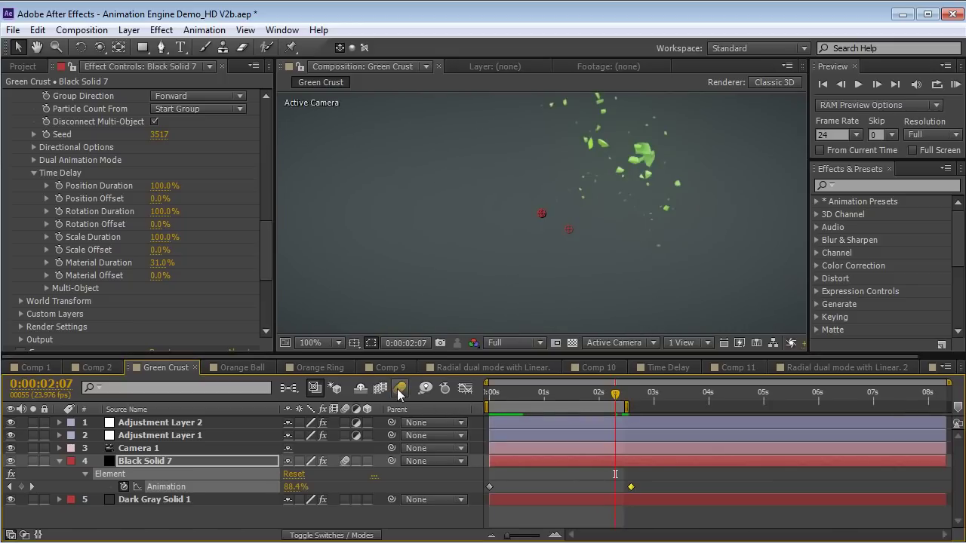
pyautogui.moveTo(502, 400); pyautogui.dragTo(521, 401)
pyautogui.moveTo(265, 222); pyautogui.dragTo(268, 130)
pyautogui.moveTo(158, 260); pyautogui.dragTo(392, 263)
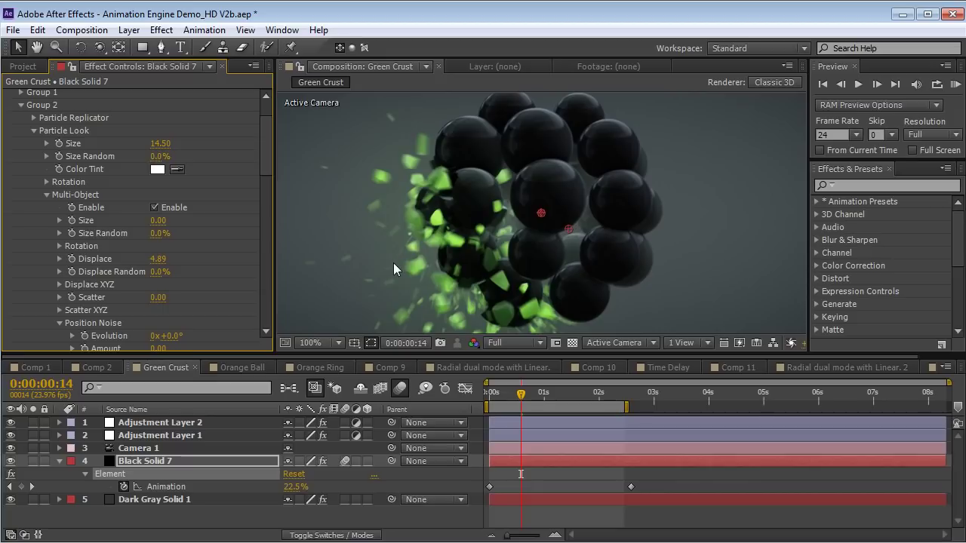
# - Set the Animation Engine's Smoothness to 41 and Randomness to 11%
pyautogui.moveTo(269, 144); pyautogui.dragTo(279, 220)
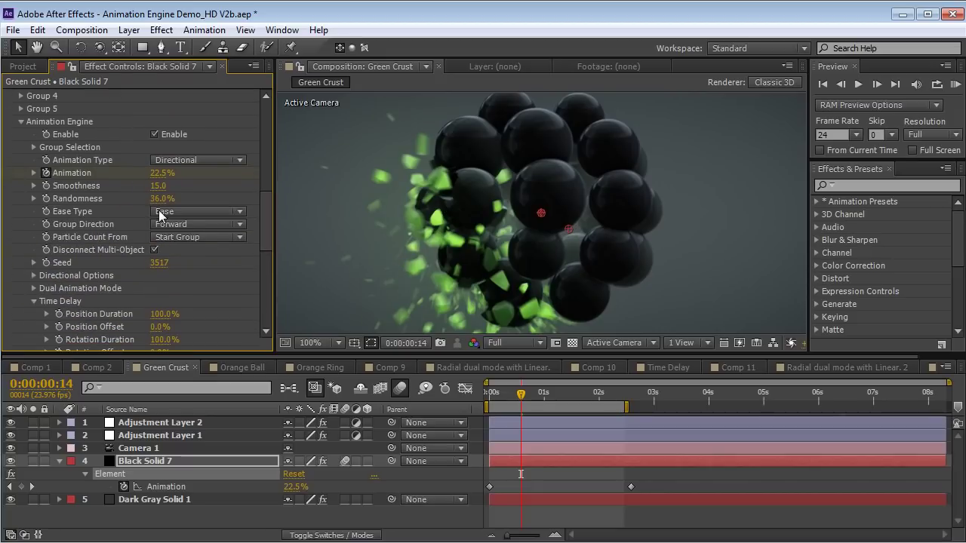
pyautogui.moveTo(155, 198); pyautogui.dragTo(164, 197)
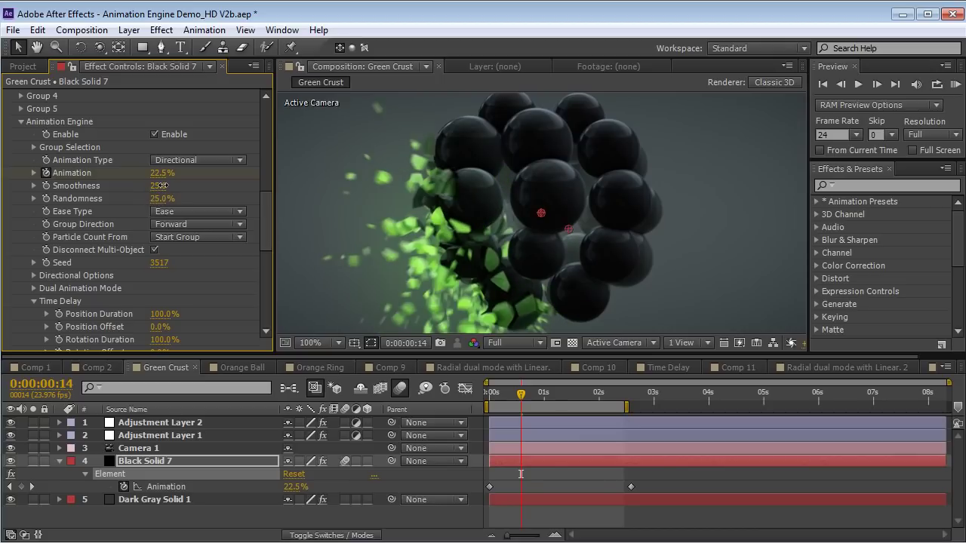
pyautogui.moveTo(161, 185); pyautogui.dragTo(176, 184)
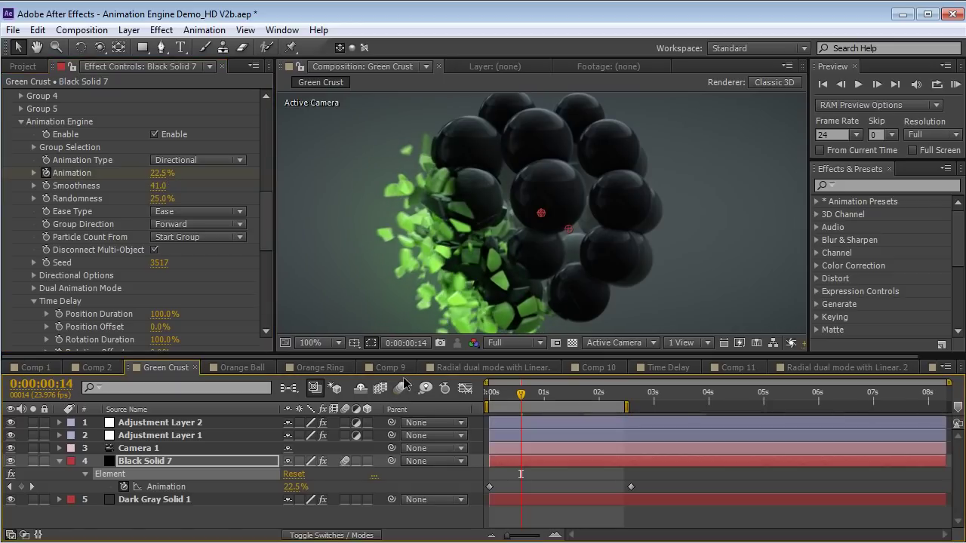
pyautogui.moveTo(161, 199); pyautogui.dragTo(147, 197)
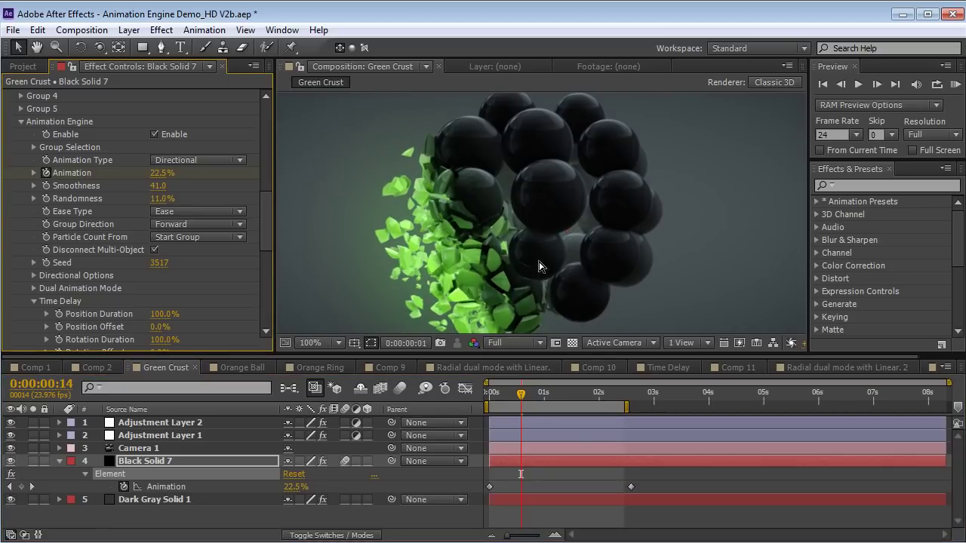
# - RAM preview the Green Crust animation with its current smoothness and randomness, and scrub to 0:00:00:22 to inspect the breaking pieces
pyautogui.press('KP_0')
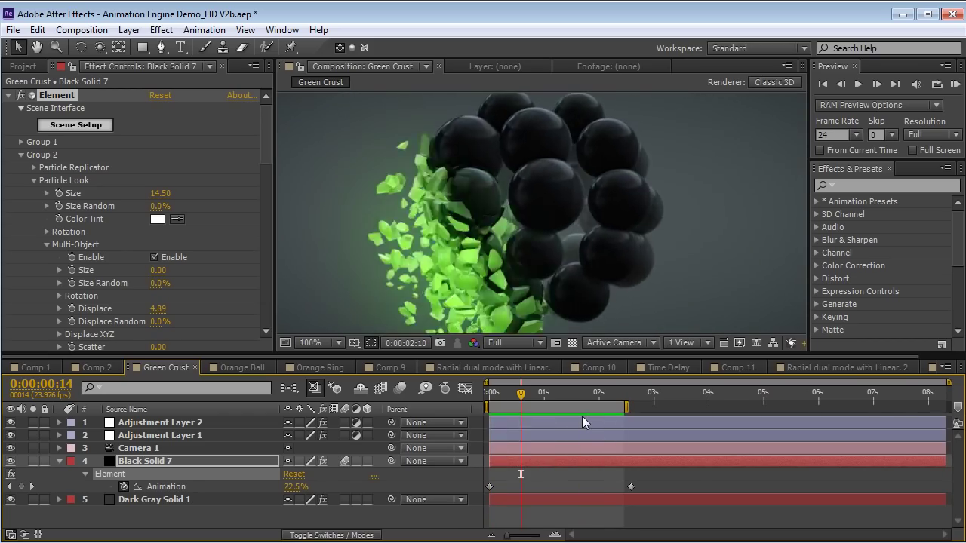
pyautogui.press('space')
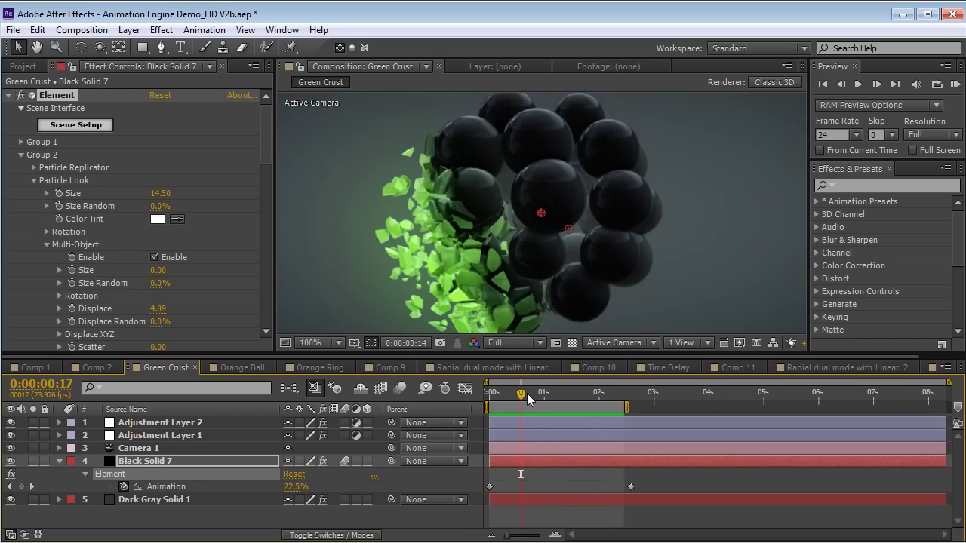
pyautogui.moveTo(526, 393)
pyautogui.mouseDown()
pyautogui.moveTo(625, 394)
pyautogui.moveTo(530, 408)
pyautogui.moveTo(540, 407)
pyautogui.mouseUp()
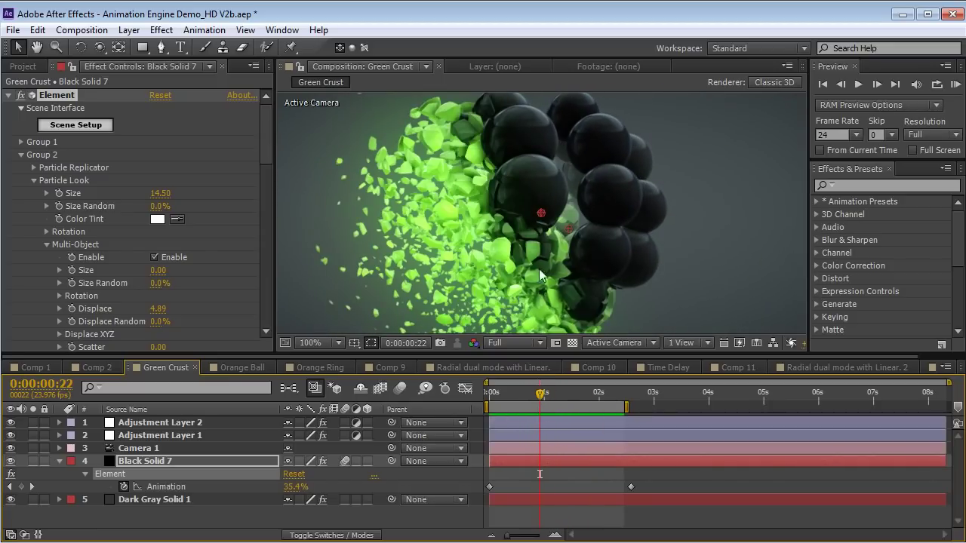
# - Switch to the "Radial dual mode with Linear." composition, deselect its layers, preview the blue sphere animation and scrub to about 0:00:00:21
pyautogui.click(506, 368)
pyautogui.click(539, 472)
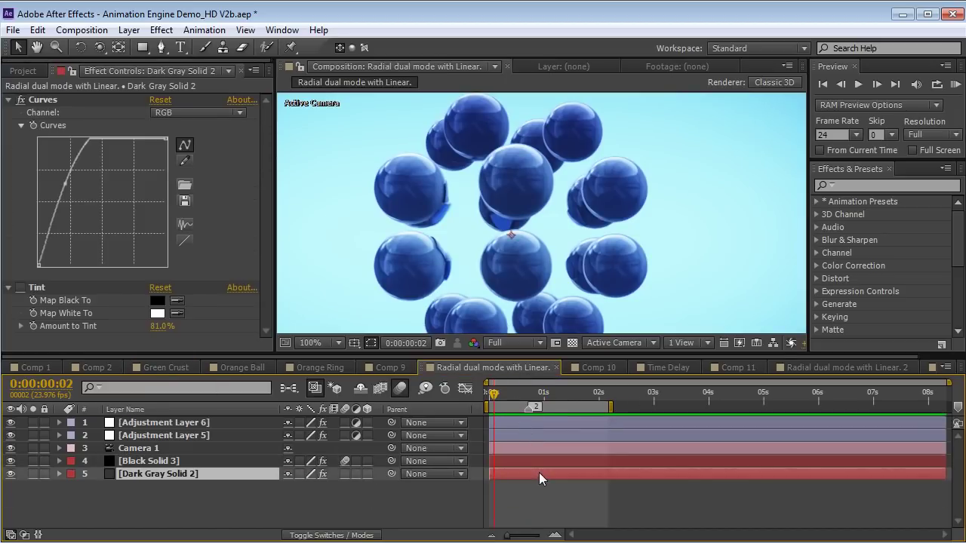
pyautogui.click(535, 494)
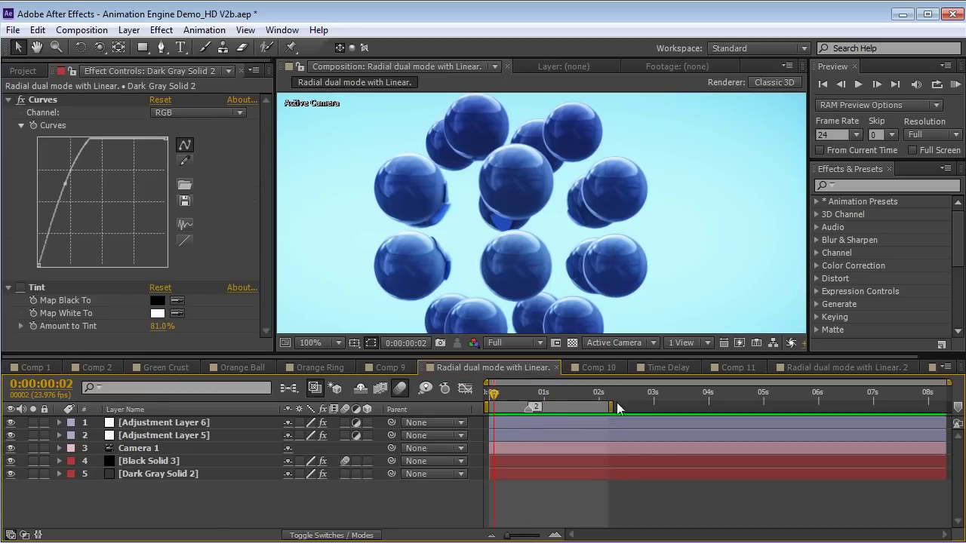
pyautogui.press('space')
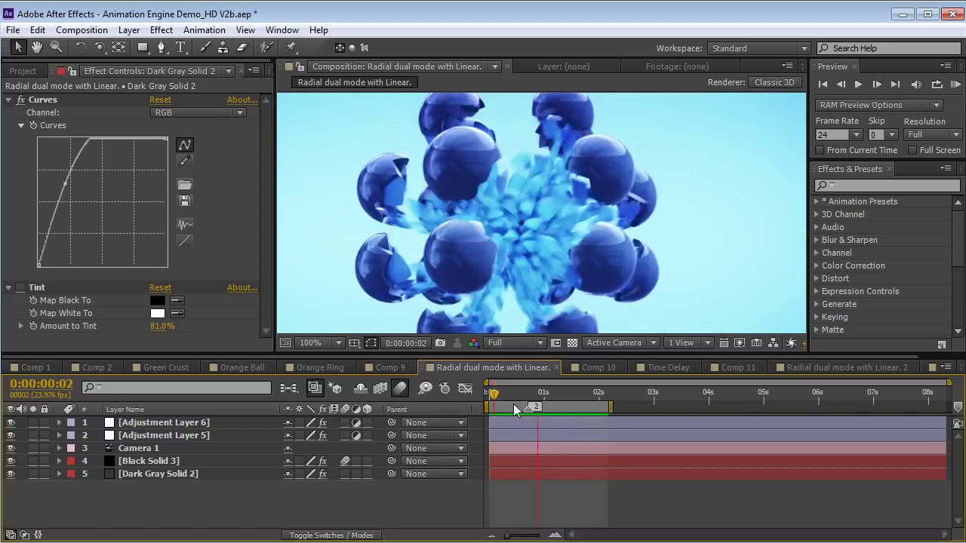
pyautogui.click(506, 393)
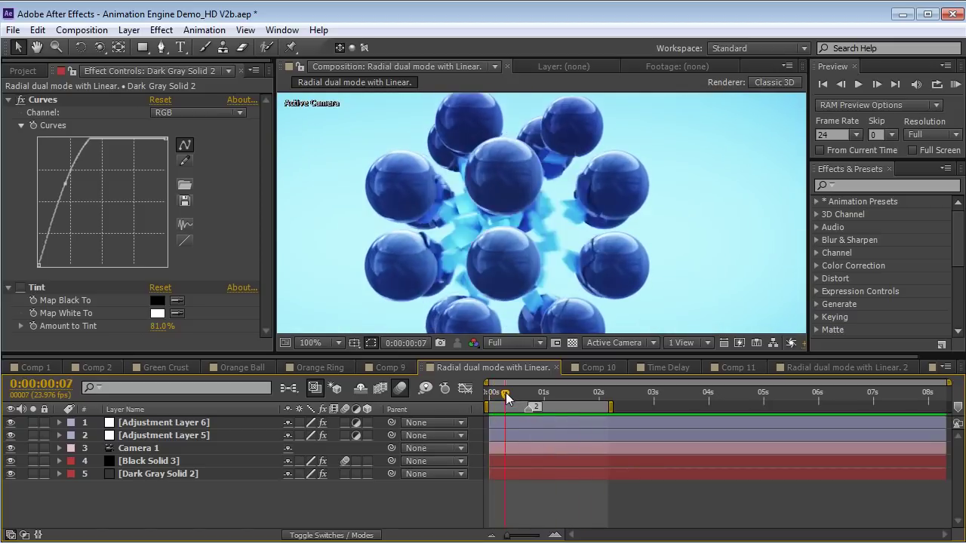
pyautogui.moveTo(505, 393); pyautogui.dragTo(537, 406)
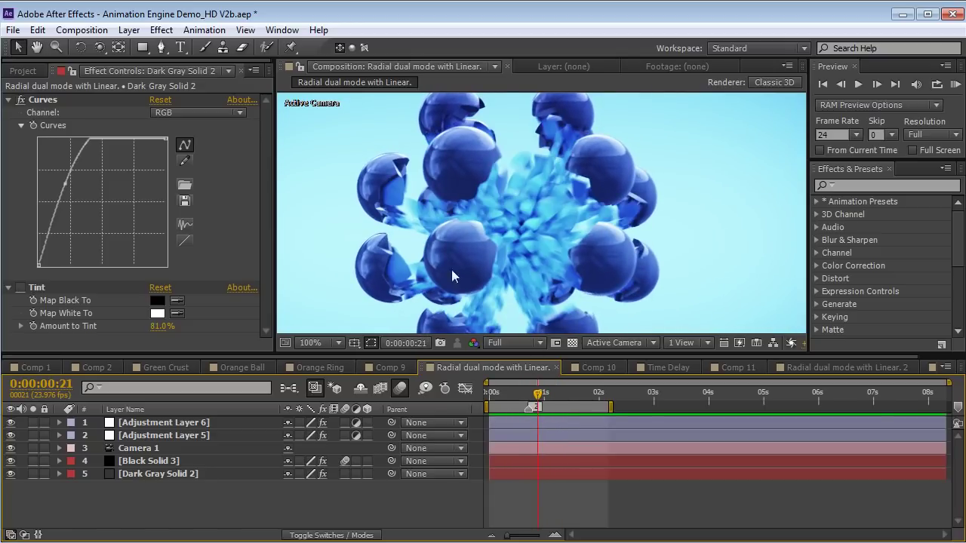
pyautogui.moveTo(543, 394)
pyautogui.mouseDown()
pyautogui.moveTo(574, 391)
pyautogui.moveTo(544, 392)
pyautogui.mouseUp()
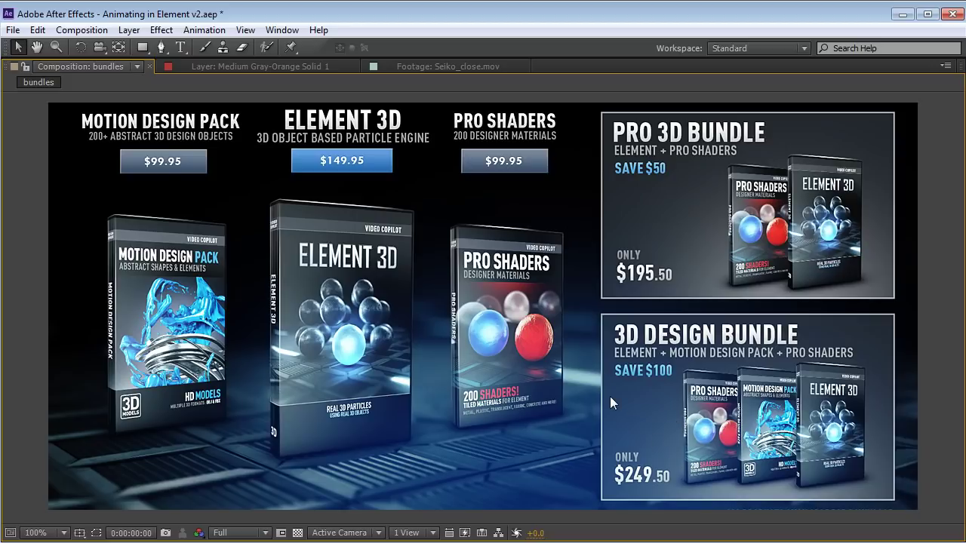
# - Step through the product frames of the bundles composition up to 0:00:00:02 and return to the first frame
pyautogui.press('pagedown')
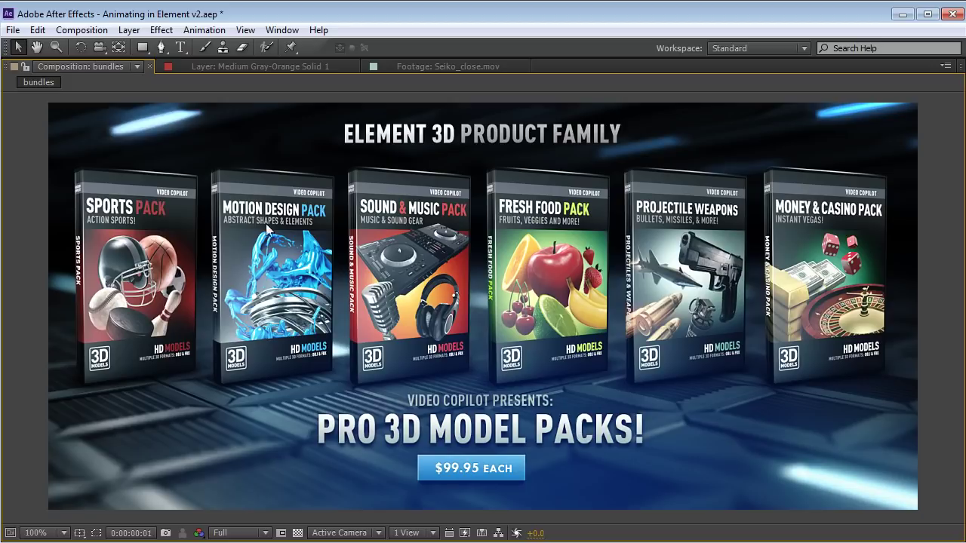
pyautogui.press('pagedown')
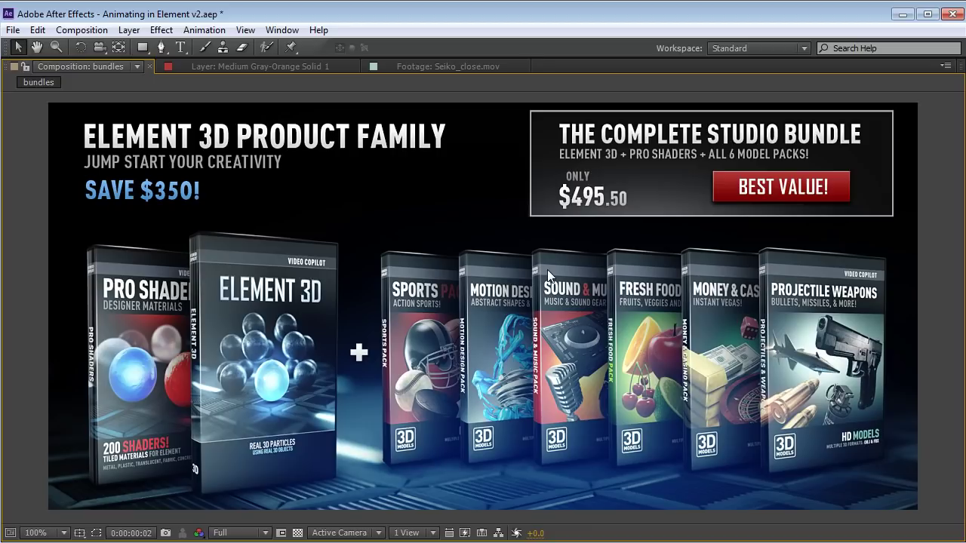
pyautogui.press('pageup')
pyautogui.press('pageup')
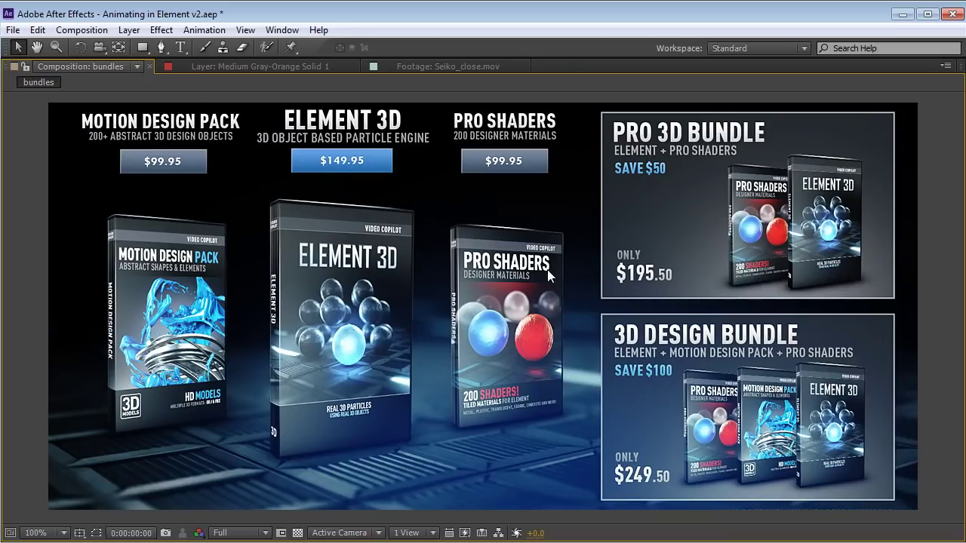